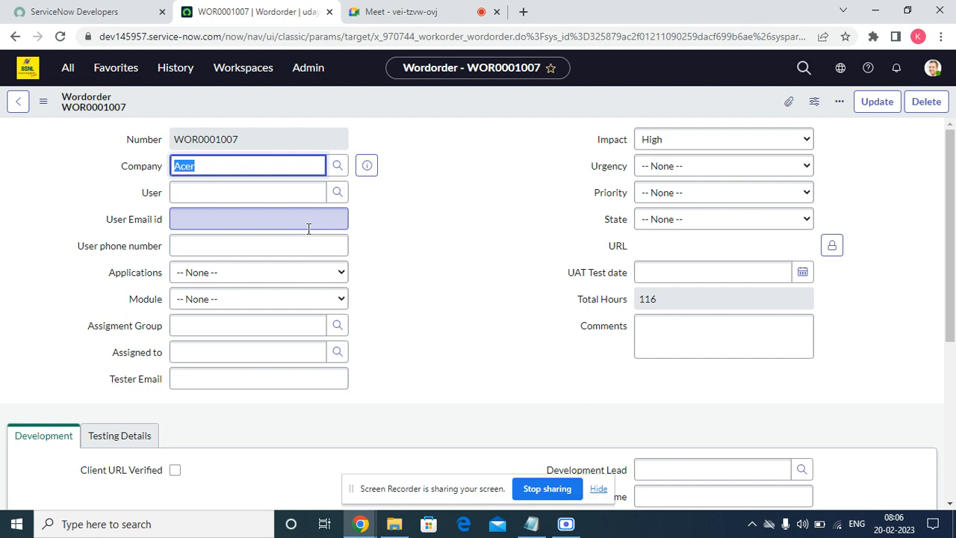
- Filter the application navigator by "record prod" and open the Record Producers list under Catalog Definitions
left_click(67, 67)
left_click(82, 108)
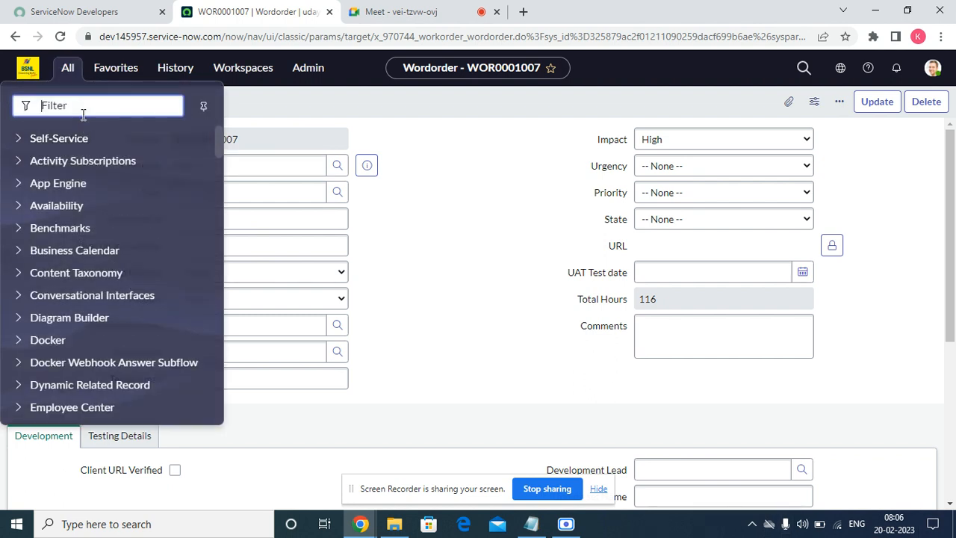
type("record produe")
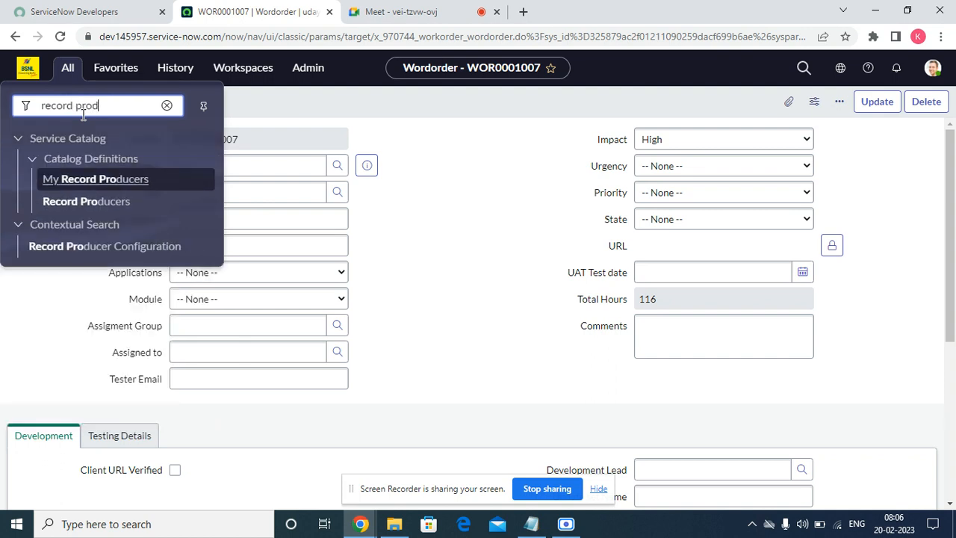
key("BackSpace")
key("BackSpace")
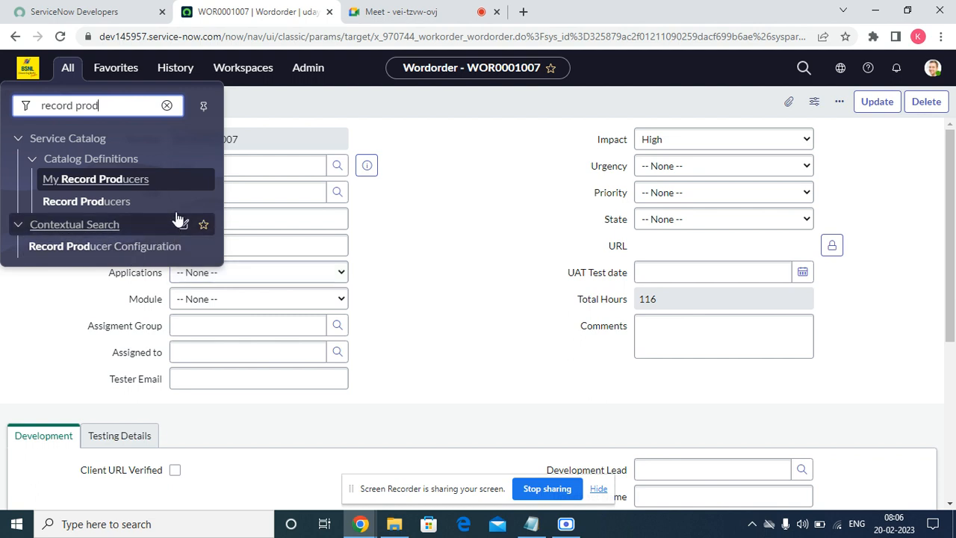
left_click(202, 204)
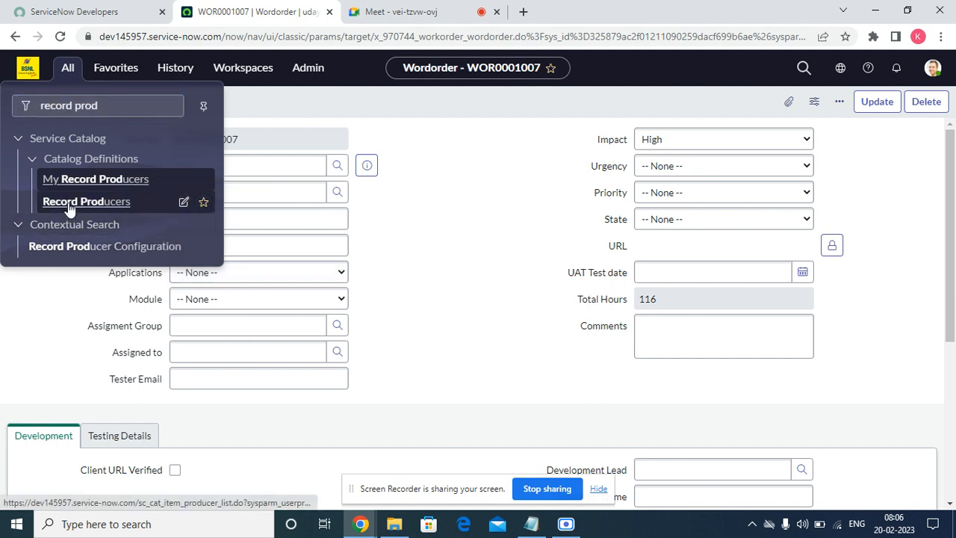
left_click(68, 202)
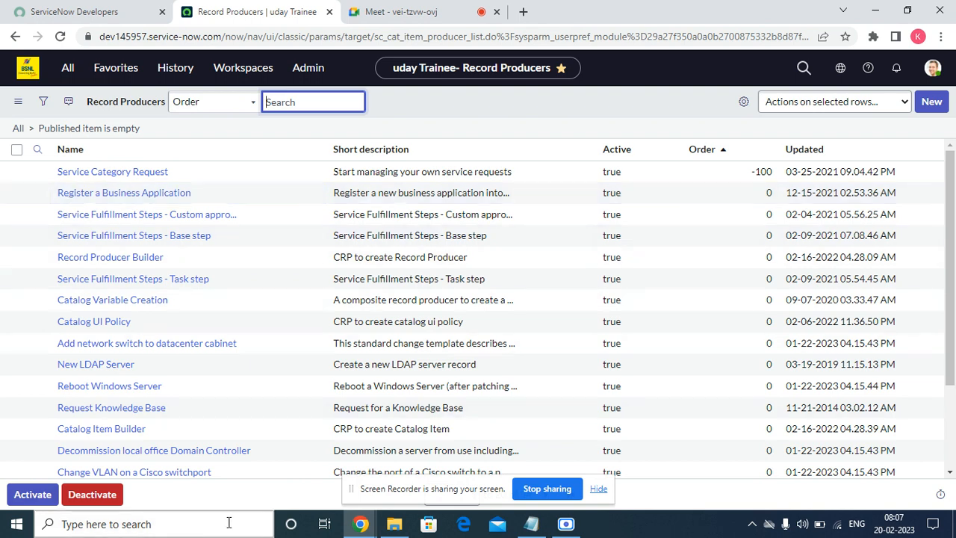
- Create a new record producer and name it "Work order"
left_click(598, 489)
left_click(929, 104)
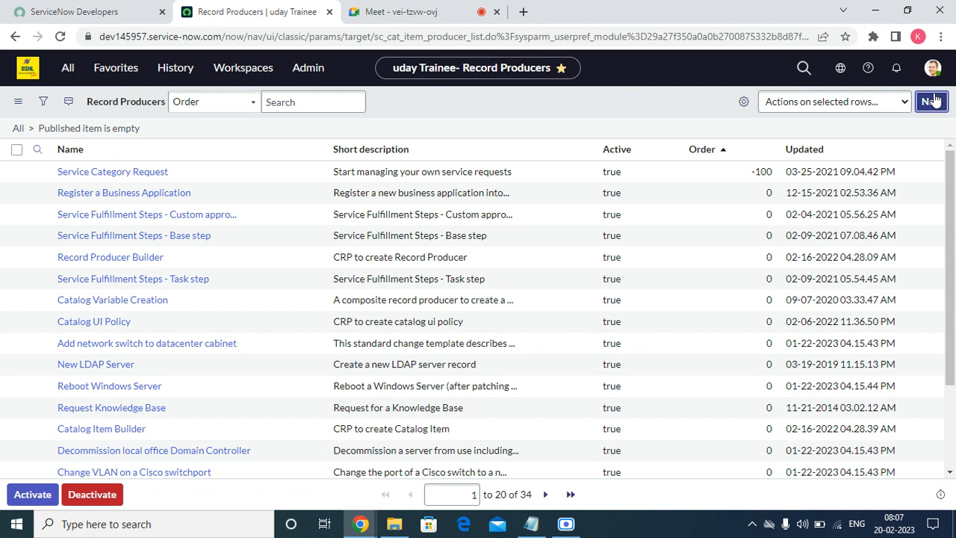
left_click(934, 101)
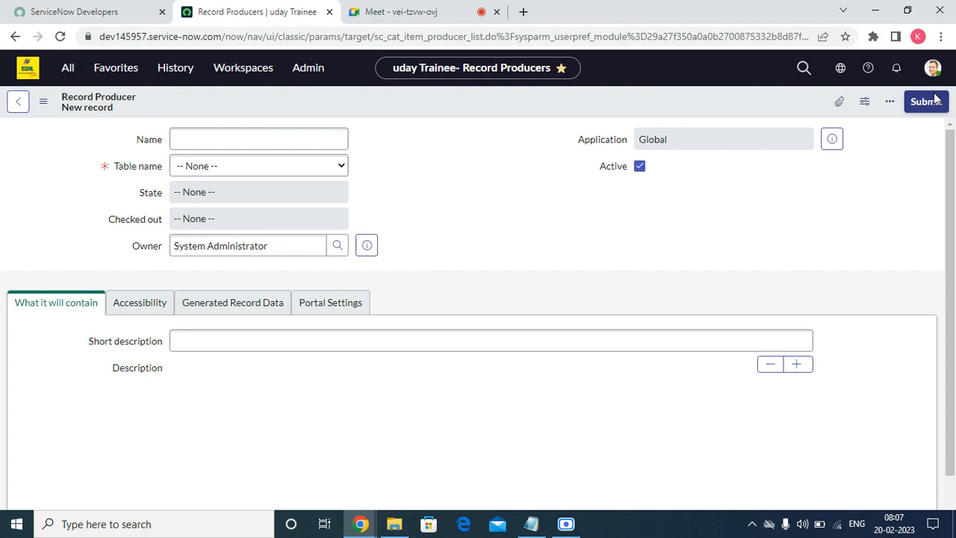
left_click(244, 142)
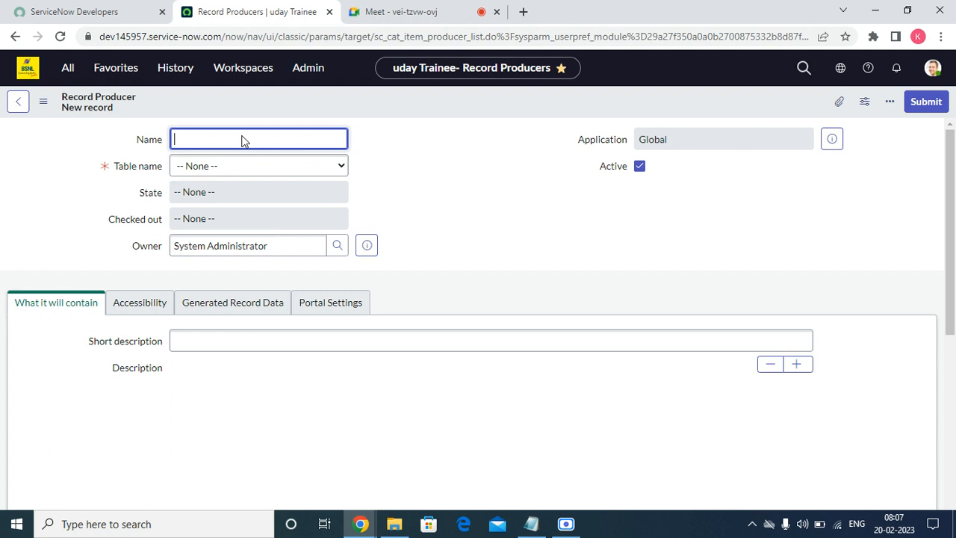
type("Work order")
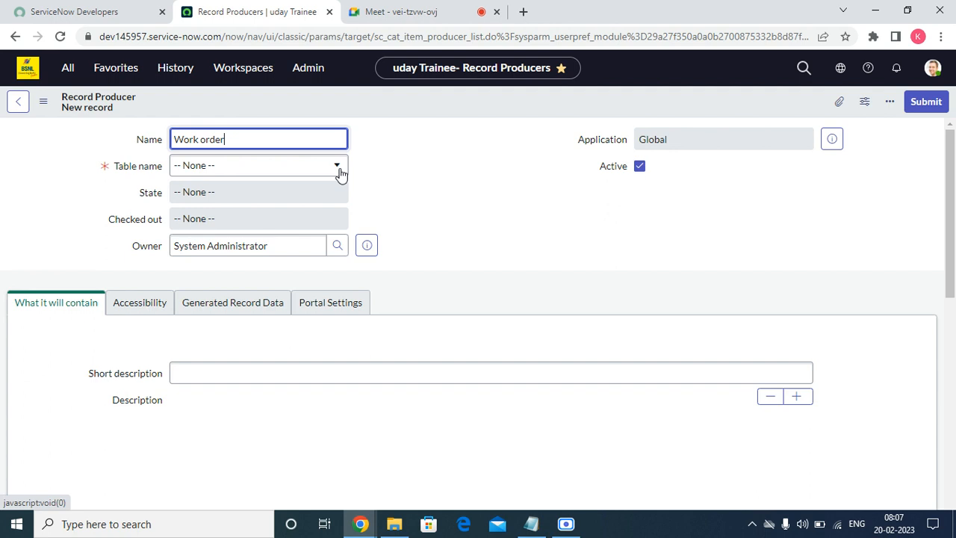
key("Tab")
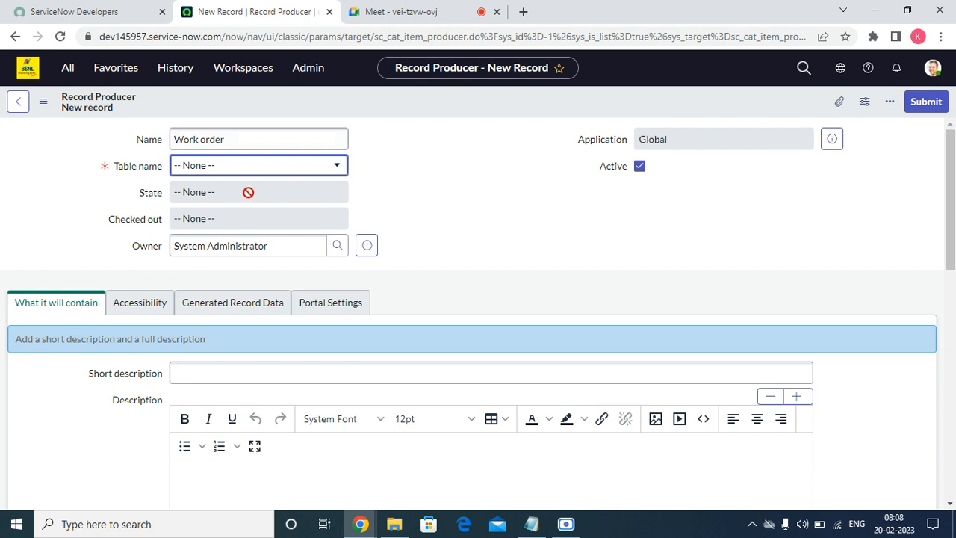
- Search the Table name choices for "worko" and "work", and look through the matching tables for the work order table
left_click(288, 169)
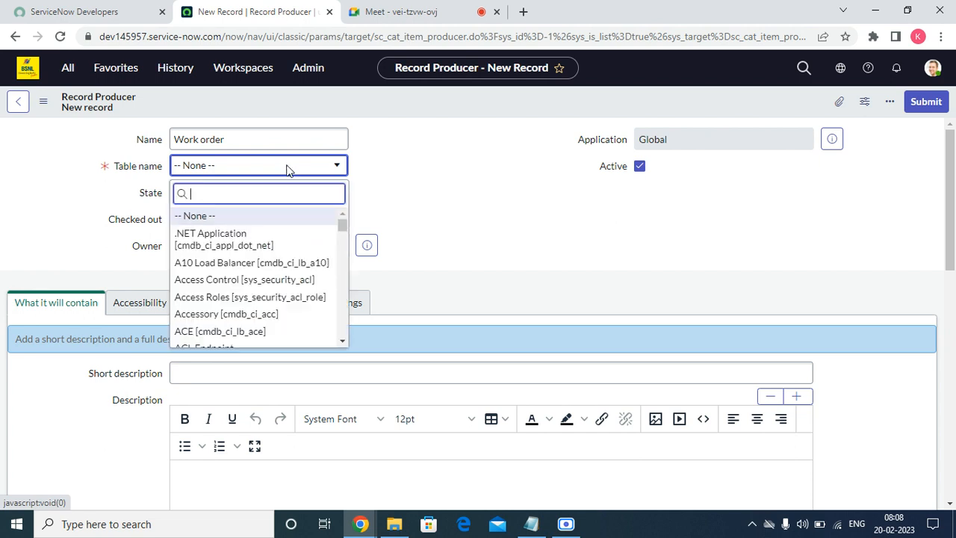
type("worko")
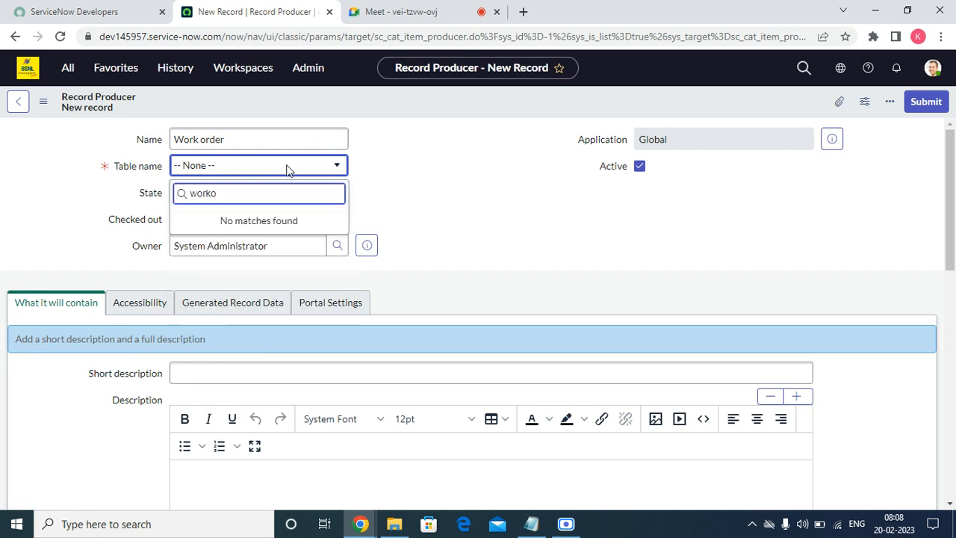
key("BackSpace")
key("Down")
key("Down")
key("Down")
key("Down")
key("Down")
key("Down")
key("Down")
key("Down")
key("Down")
key("Down")
key("Down")
key("Down")
key("Down")
key("Down")
key("Down")
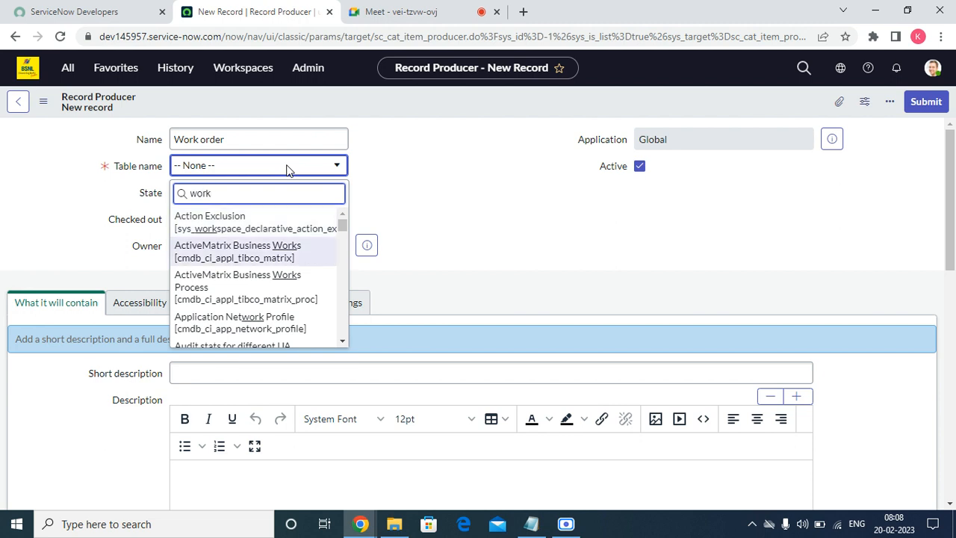
key("Down")
key("Down")
key("Down")
key("Down")
key("Down")
key("Down")
key("Down")
key("Down")
key("Down")
key("Down")
key("Down")
key("Down")
key("Down")
key("Down")
key("Down")
key("Down")
key("Down")
key("Down")
key("Down")
key("Down")
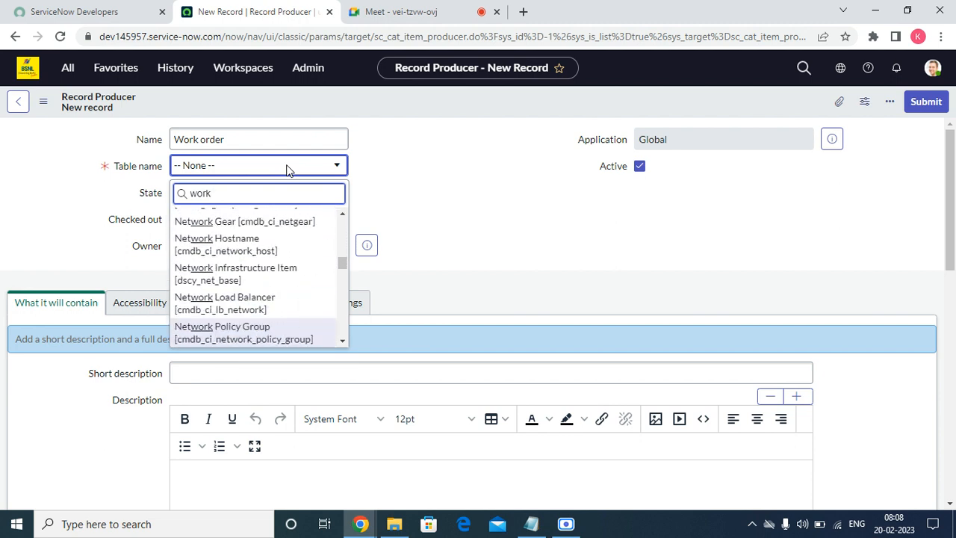
key("Down")
key("Down")
key("Down")
key("Down")
key("Down")
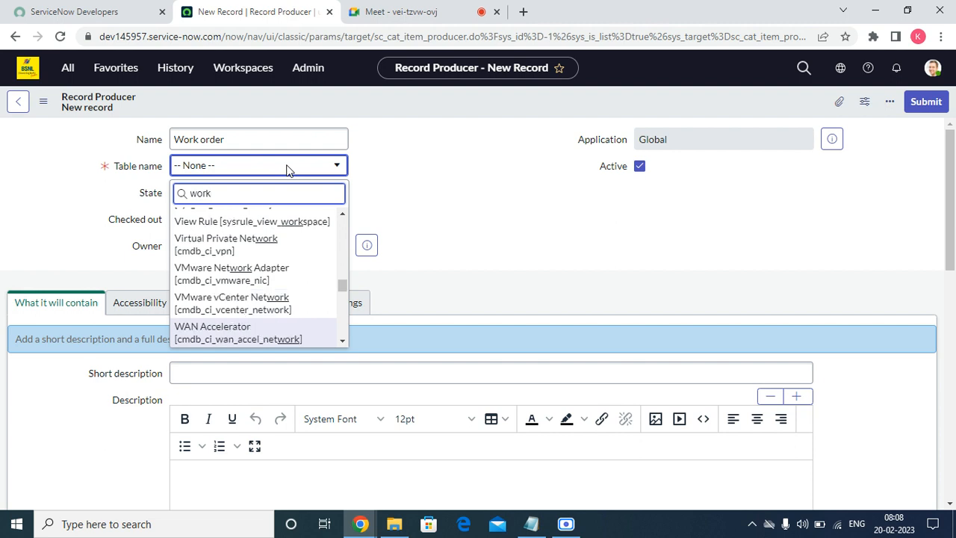
key("Down")
key("Down")
key("Down")
key("Down")
key("Down")
key("Down")
key("Down")
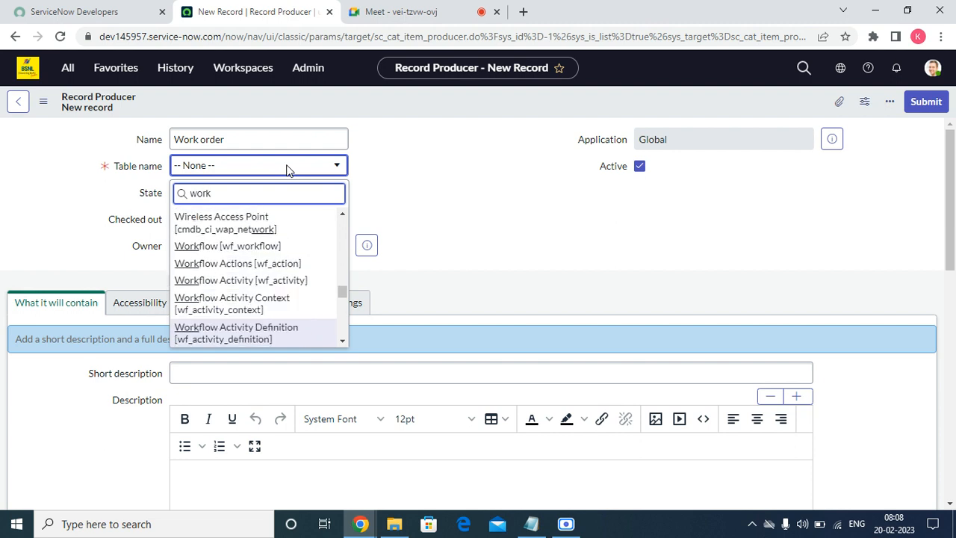
key("Down")
key("Down")
key("Down")
key("Down")
key("Down")
key("Down")
key("Down")
key("Down")
key("Down")
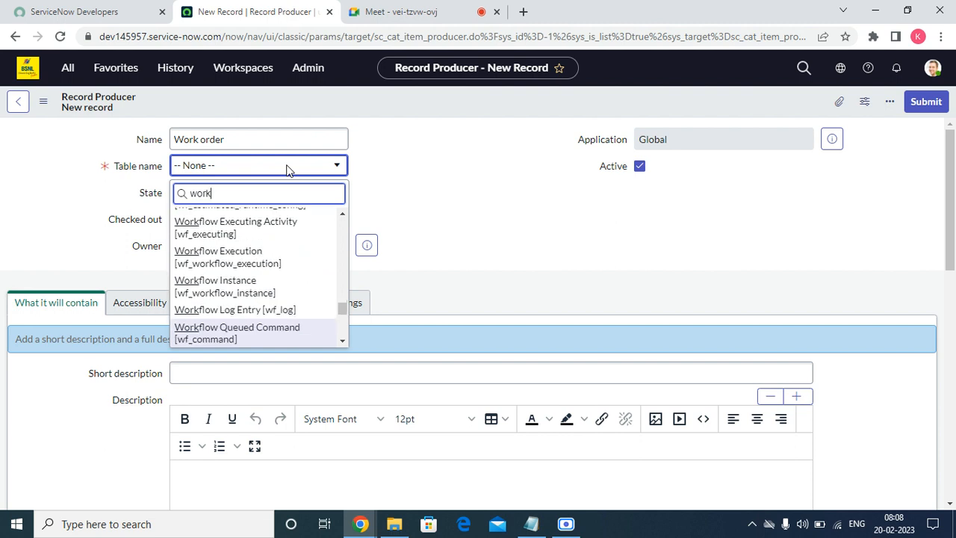
- Retry the Table name filter with "worko" and go through all tables matching "work" to find a work order table
type("o")
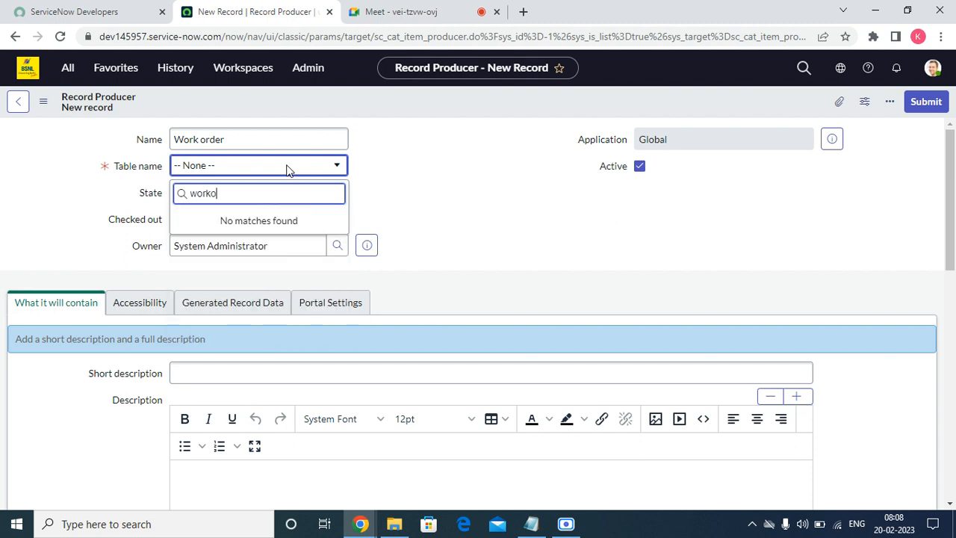
key("BackSpace")
type("o")
key("BackSpace")
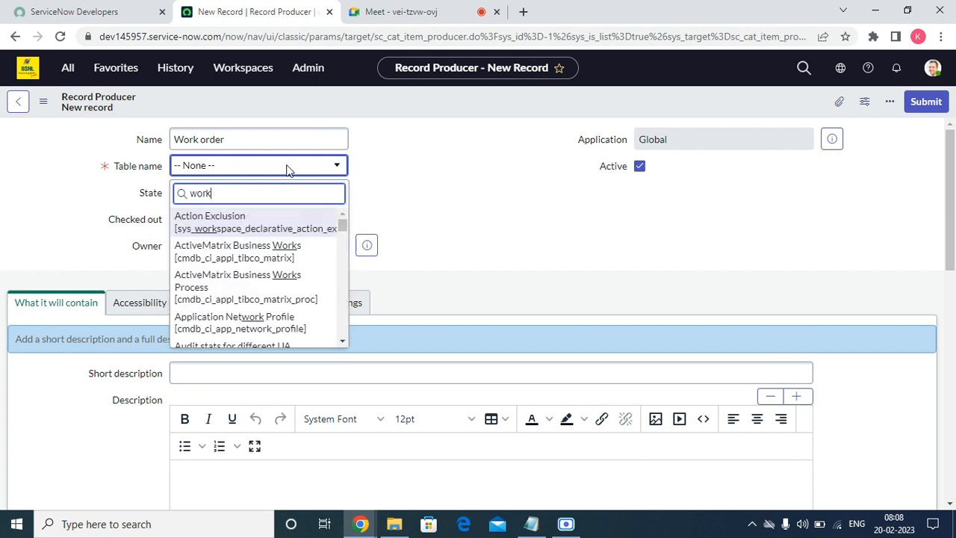
key("Down")
key("Down")
key("Down")
key("Down")
key("Down")
key("Down")
key("Down")
key("Down")
key("Down")
key("Down")
key("Down")
key("Down")
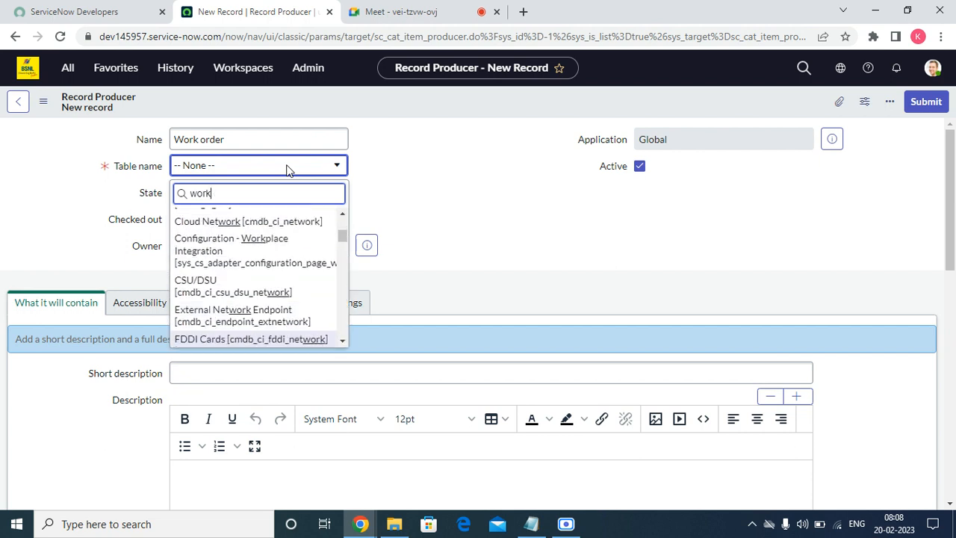
key("Down")
key("Down")
key("Down")
key("Down")
key("Down")
key("Down")
key("Down")
key("Down")
key("Down")
key("Down")
key("Down")
key("Down")
key("Down")
key("Down")
key("Down")
key("Down")
key("Down")
key("Down")
key("Down")
key("Down")
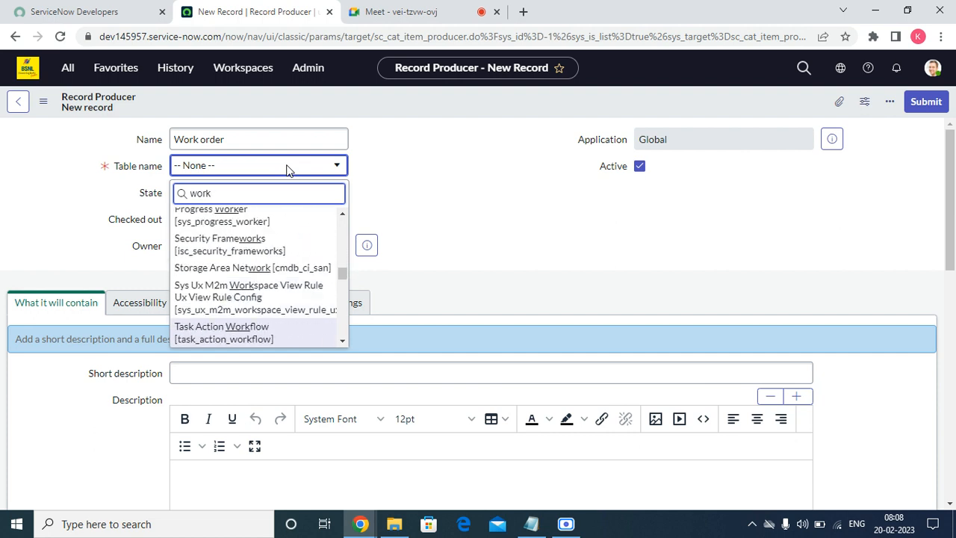
key("Down")
key("Down")
key("Down")
key("Down")
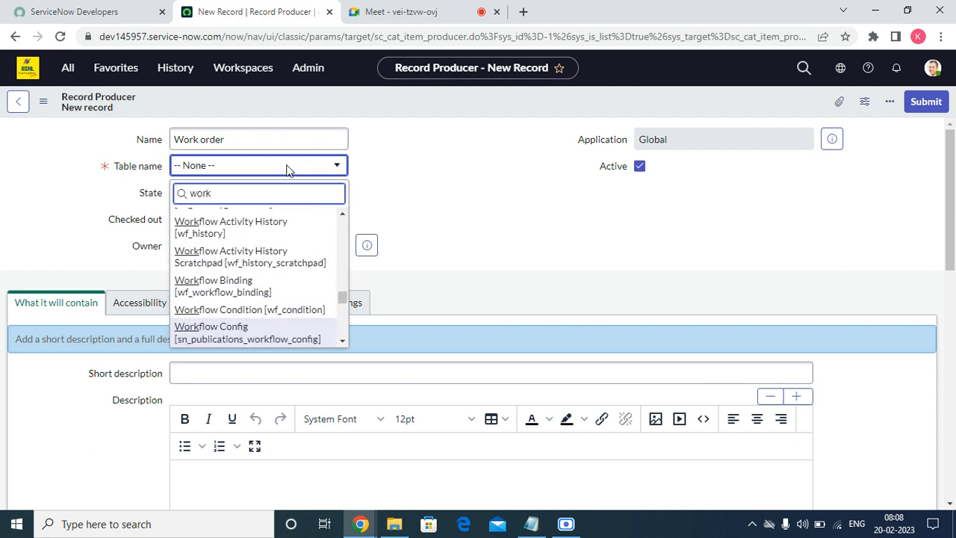
key("Down")
key("Down")
key("Down")
key("Down")
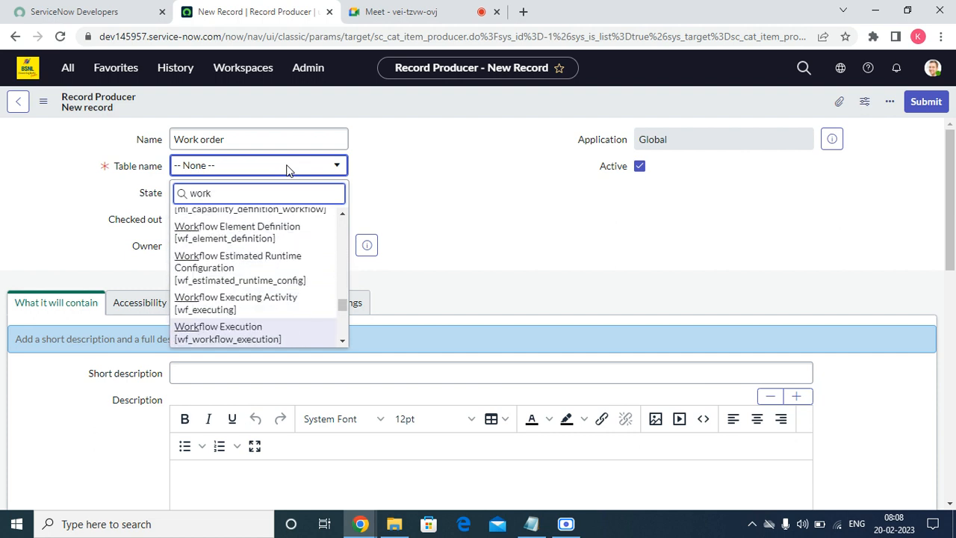
key("Down")
key("Down")
key("Down")
key("Down")
key("Down")
key("Down")
key("Down")
key("Down")
key("Down")
key("Down")
key("Down")
key("Down")
key("Down")
key("Down")
key("Down")
key("Down")
key("Down")
key("Down")
key("Down")
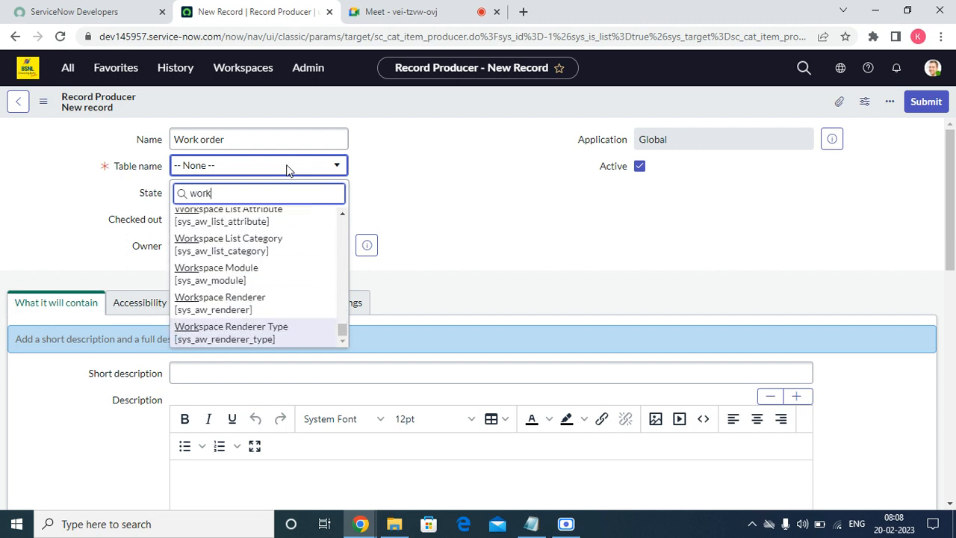
key("Up")
key("Up")
key("Up")
key("Up")
key("Up")
key("Up")
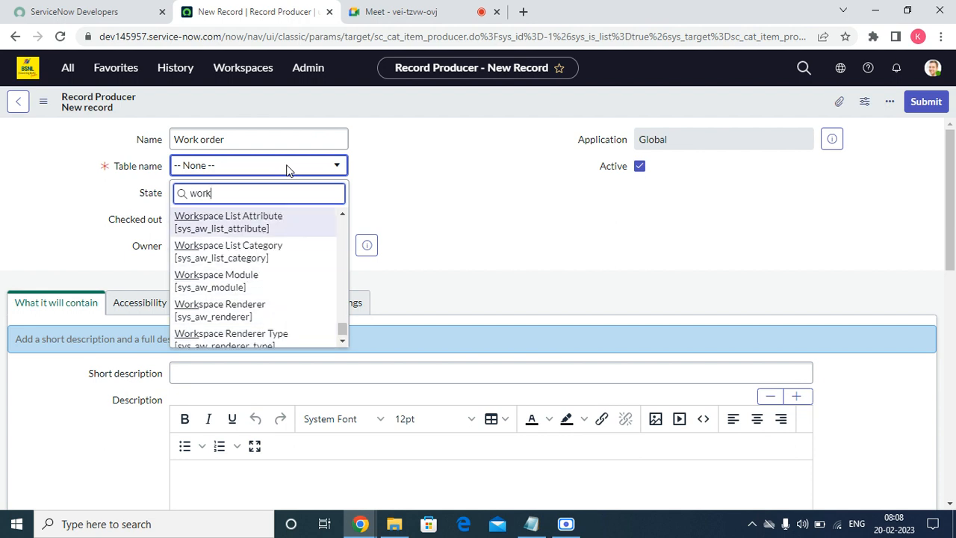
key("Up")
key("Up")
key("Up")
key("Up")
key("Up")
key("Up")
key("Up")
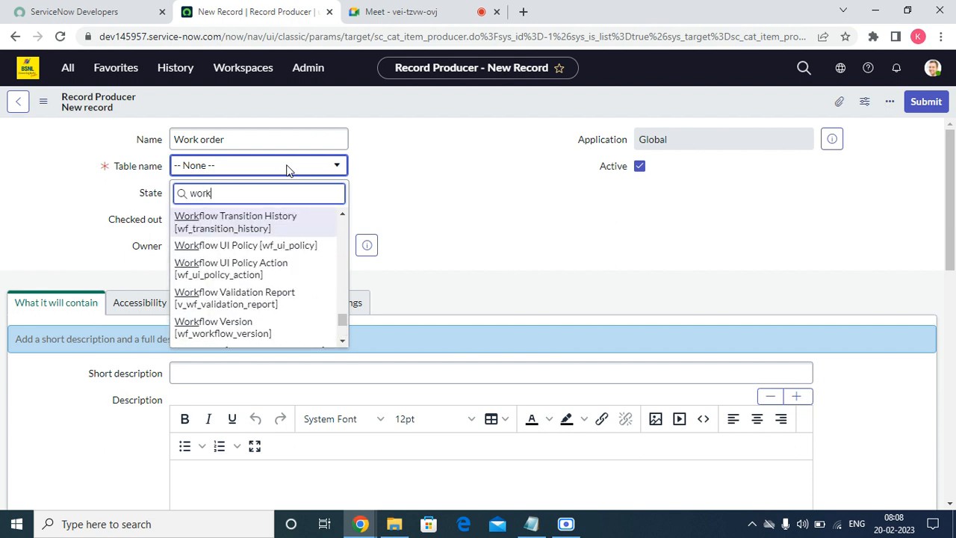
key("Up")
key("Up")
key("Up")
key("Up")
key("Up")
key("Up")
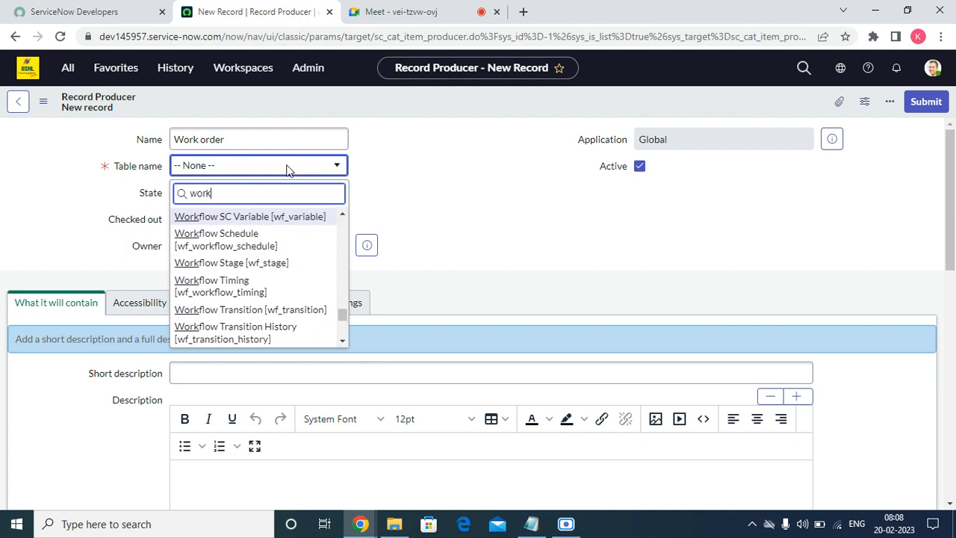
key("Up")
key("Down")
key("Down")
key("Down")
key("Down")
key("Down")
key("Down")
key("Down")
key("Down")
key("Down")
key("Down")
key("Down")
key("Down")
key("Down")
key("Down")
key("Down")
key("Down")
key("Down")
key("Down")
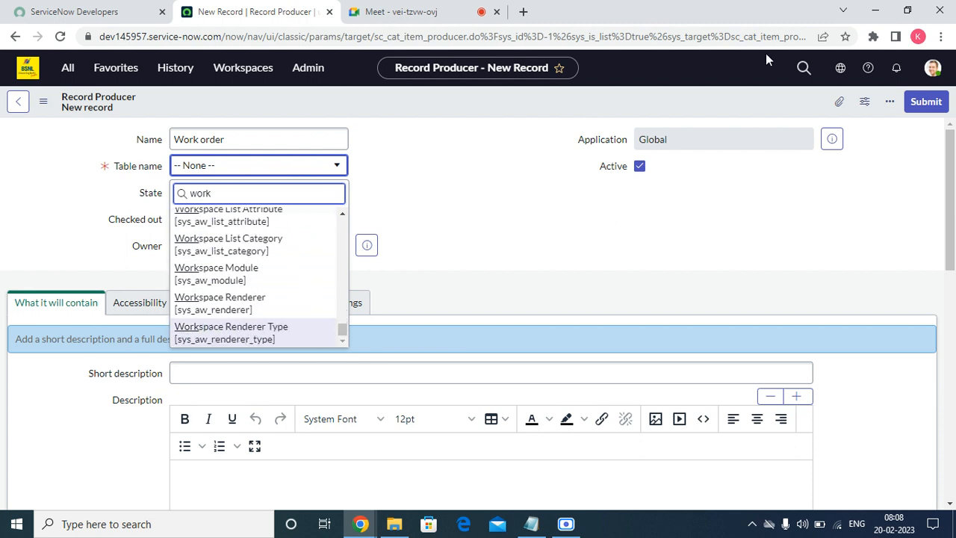
- Switch the application scope from Global to Workorder and accept reloading the unsaved record producer form
left_click(838, 69)
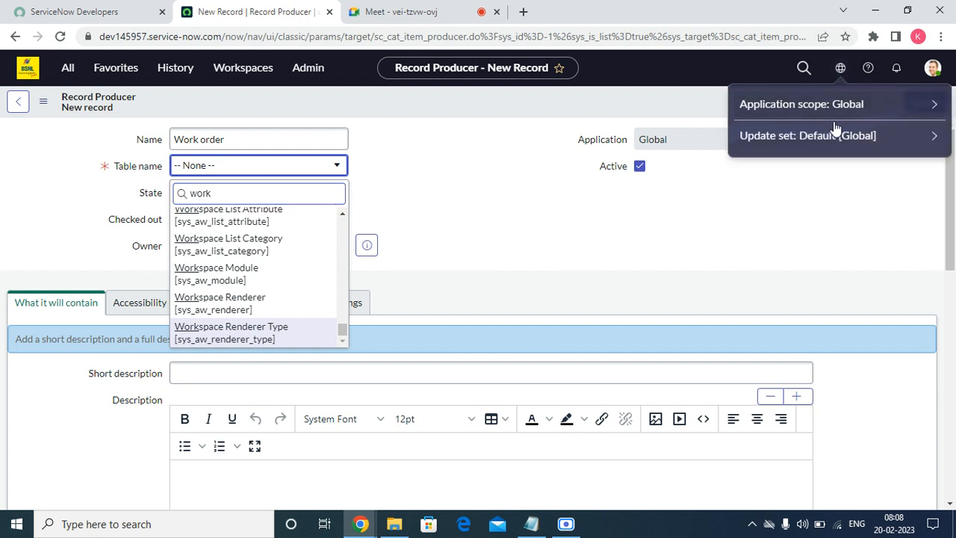
left_click(939, 110)
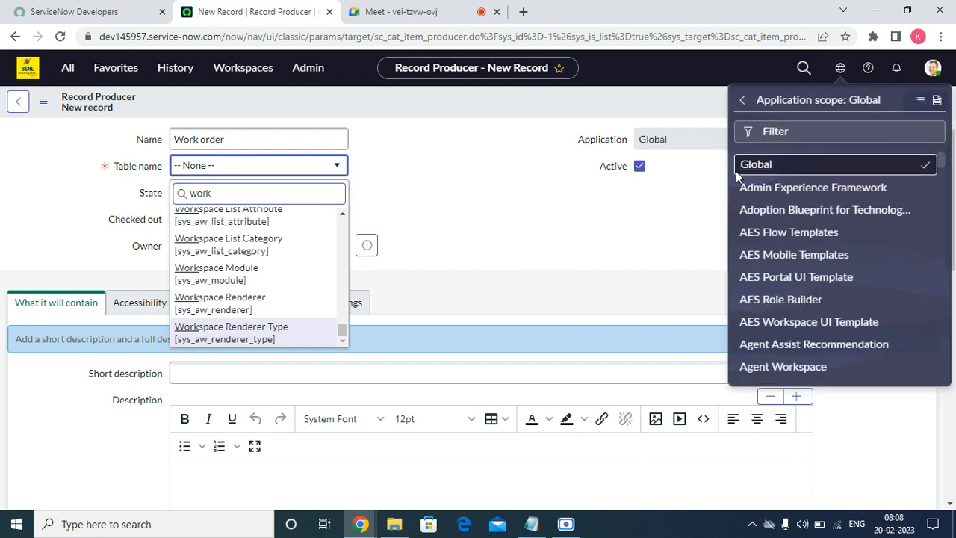
left_click(763, 130)
type("worko")
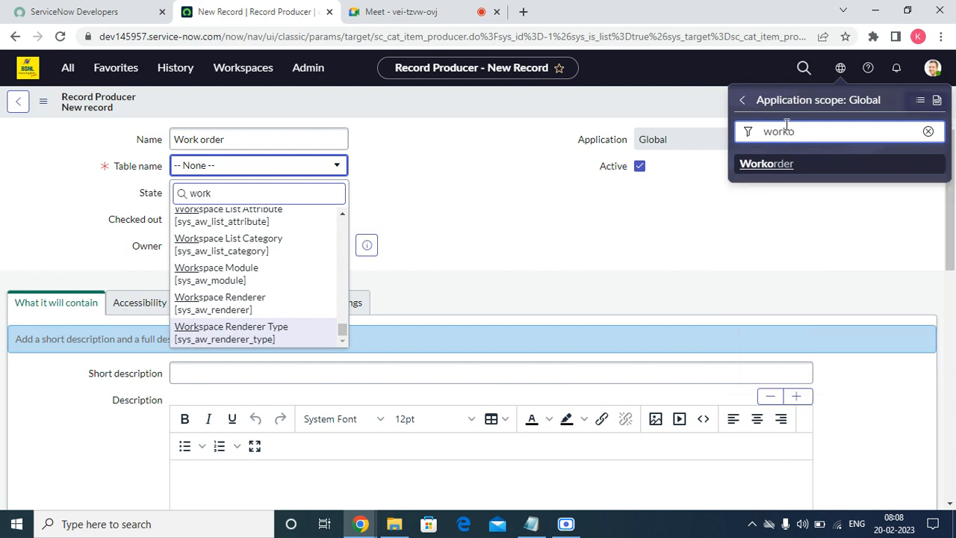
left_click(776, 166)
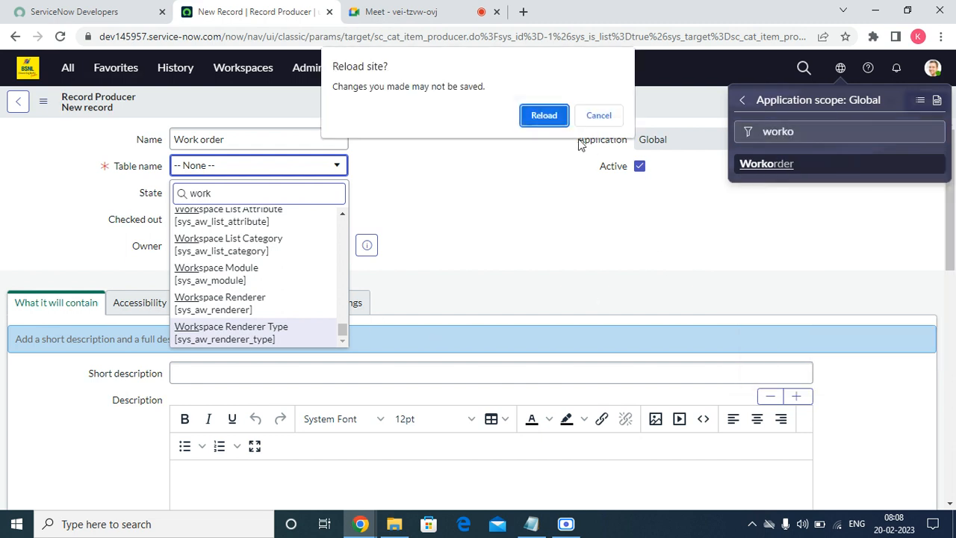
left_click(545, 115)
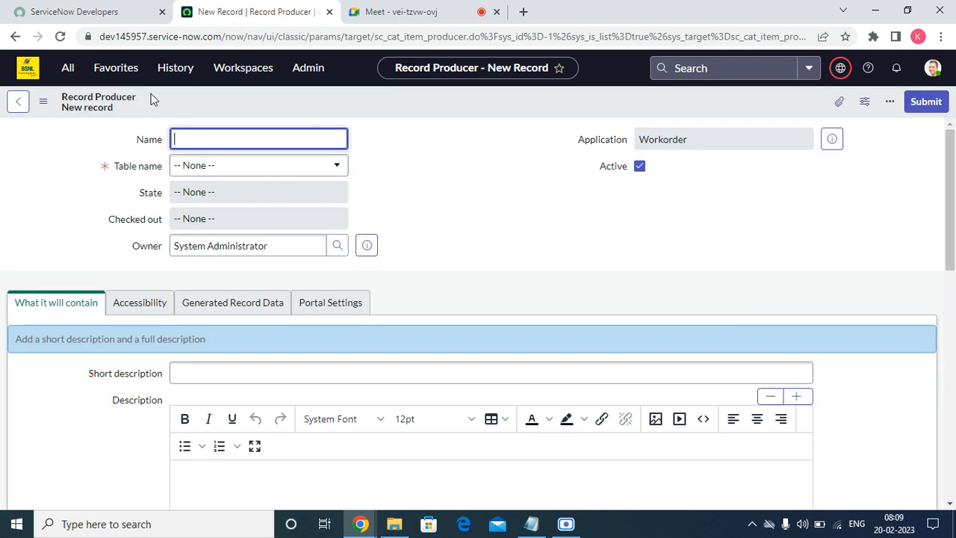
- Set the record producer's table to Wordorder [x_970744_workorder_wordorder] and name it "Work Order"
left_click(239, 172)
type("wo")
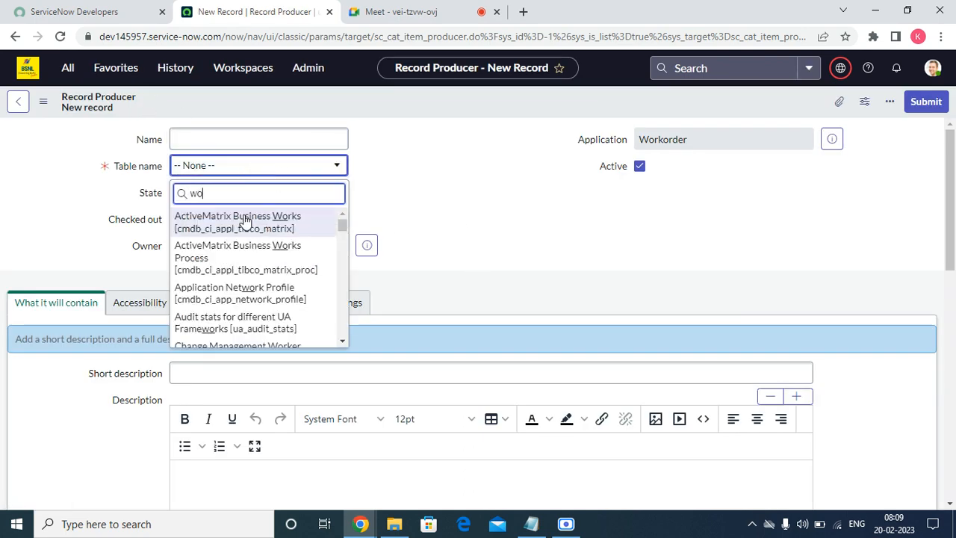
type("rko")
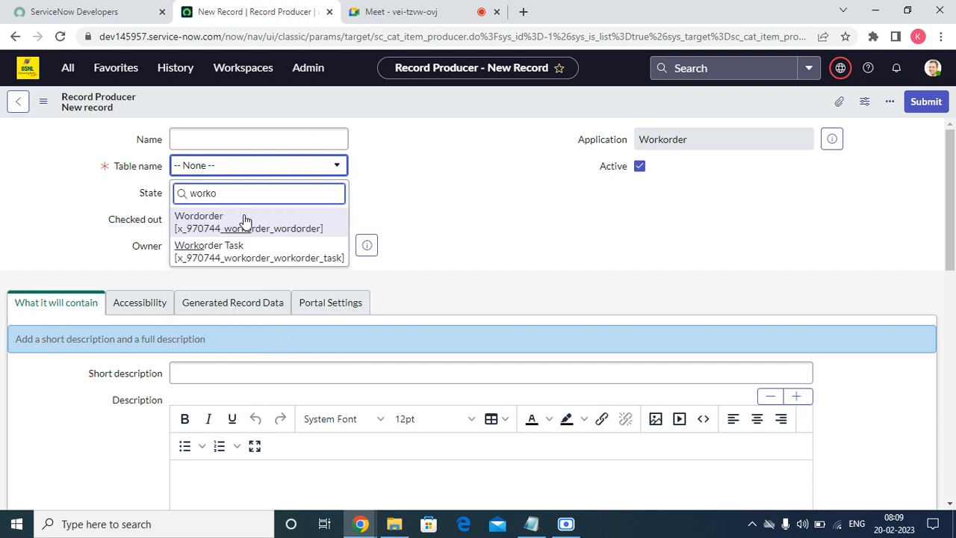
left_click(317, 236)
left_click(227, 137)
type("Work Order")
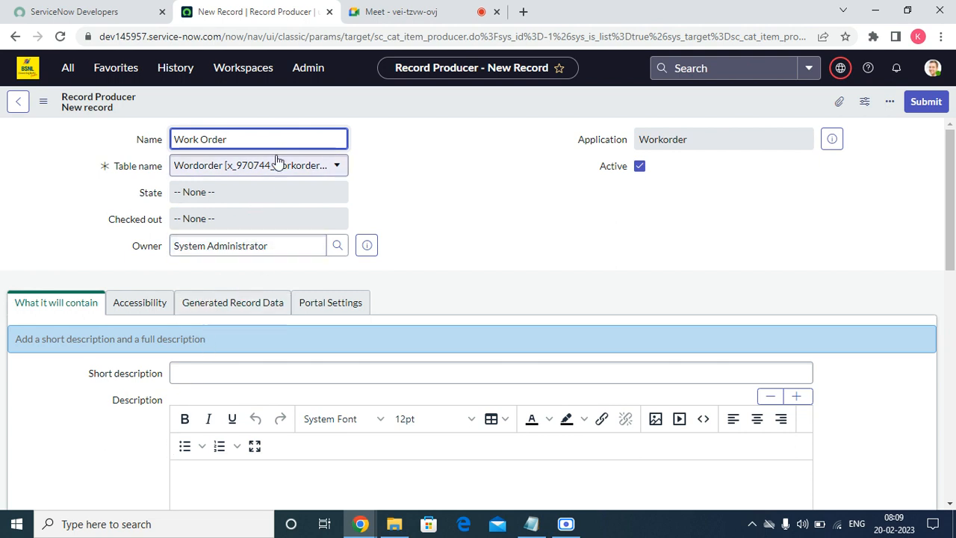
- Copy the record producer's name into the short description and extend it to "Work Order Request"
triple_click(286, 136)
right_click(286, 136)
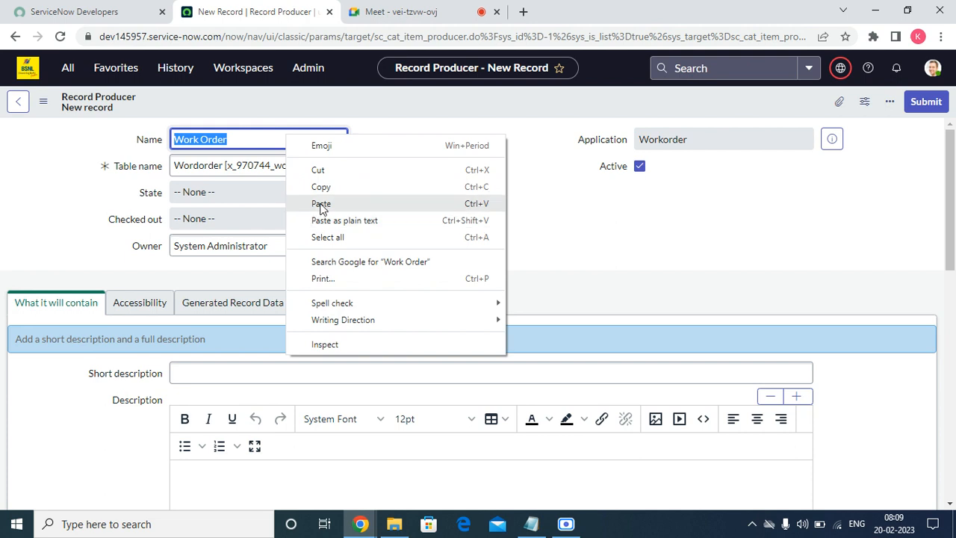
left_click(323, 186)
left_click(194, 375)
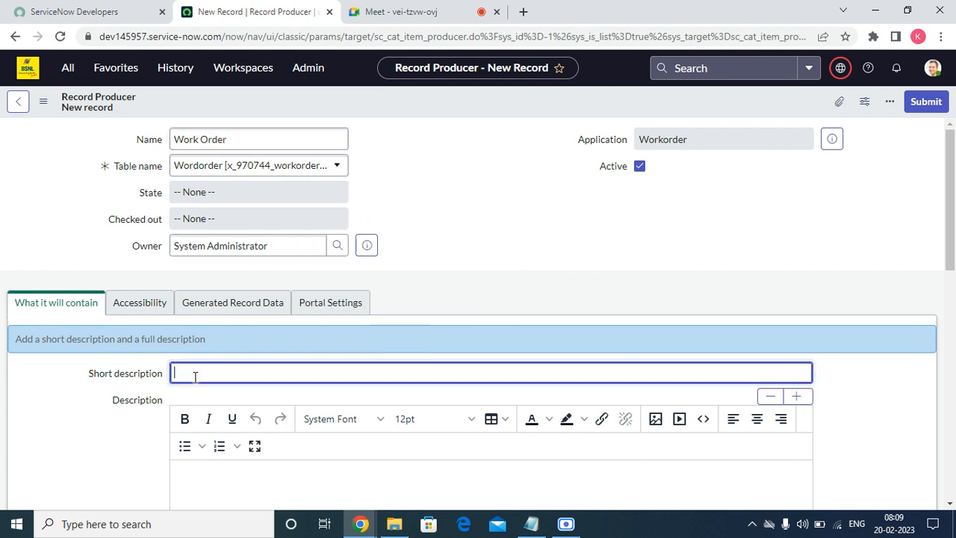
right_click(194, 376)
left_click(251, 267)
type("Reques")
scroll(221, 405, "down", 15)
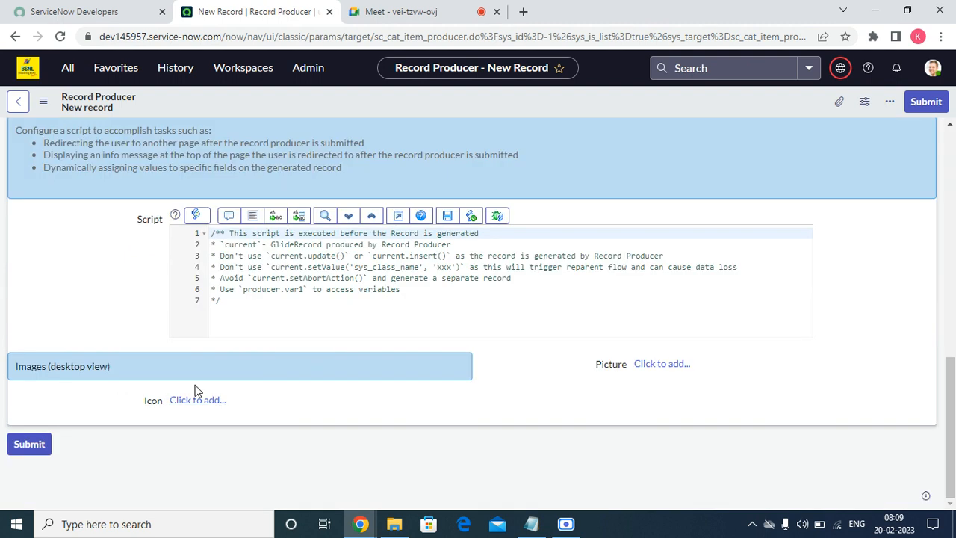
scroll(196, 390, "up", 15)
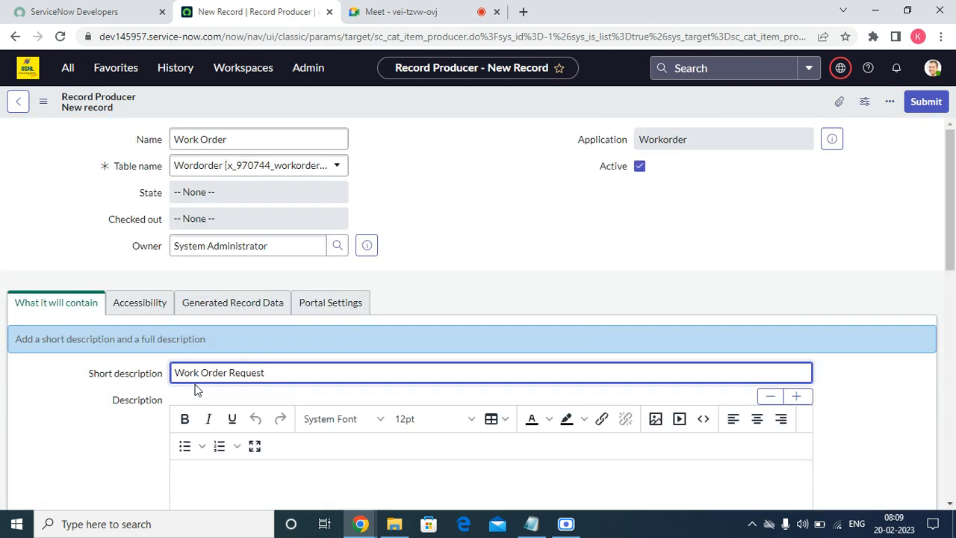
- Make the record producer accessible in the Service Catalog under the "Can We Help You?" category
left_click(147, 317)
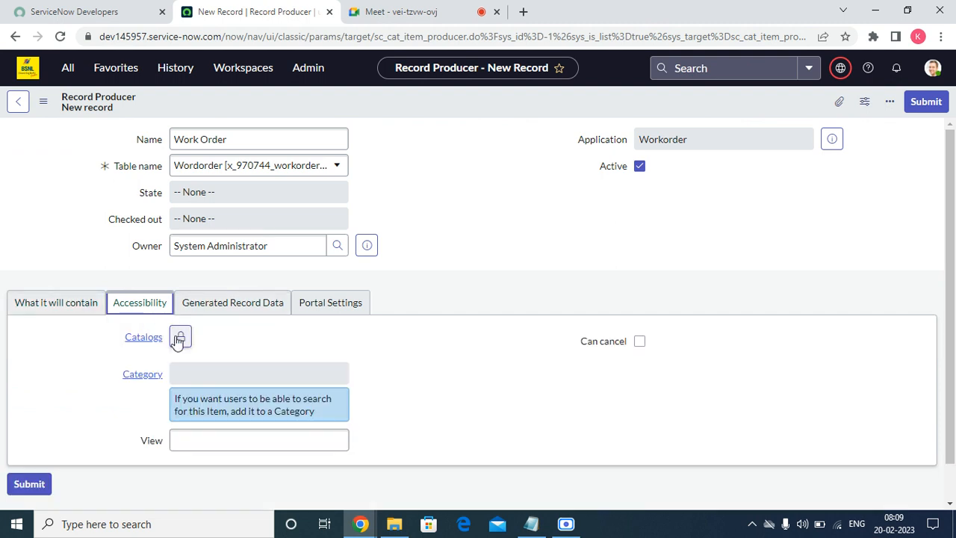
left_click(179, 337)
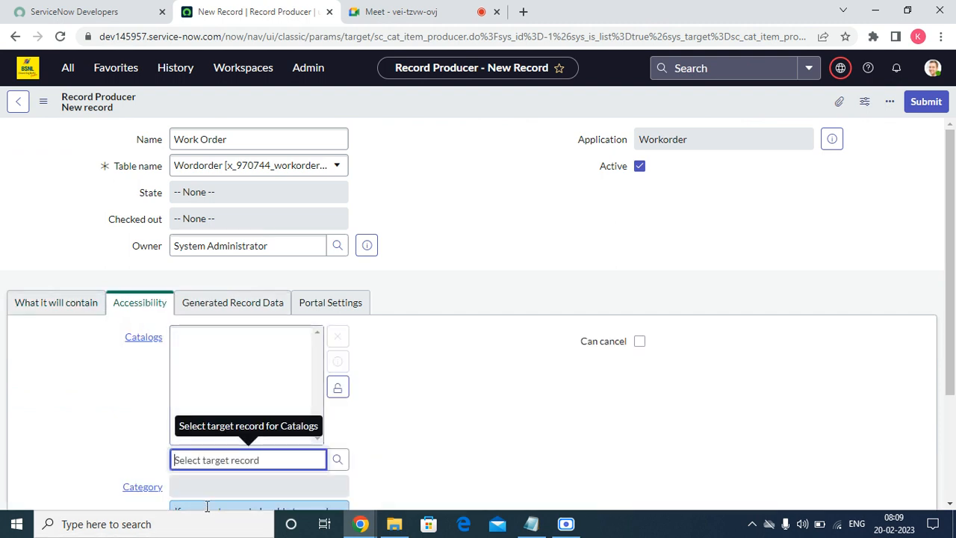
type("ser")
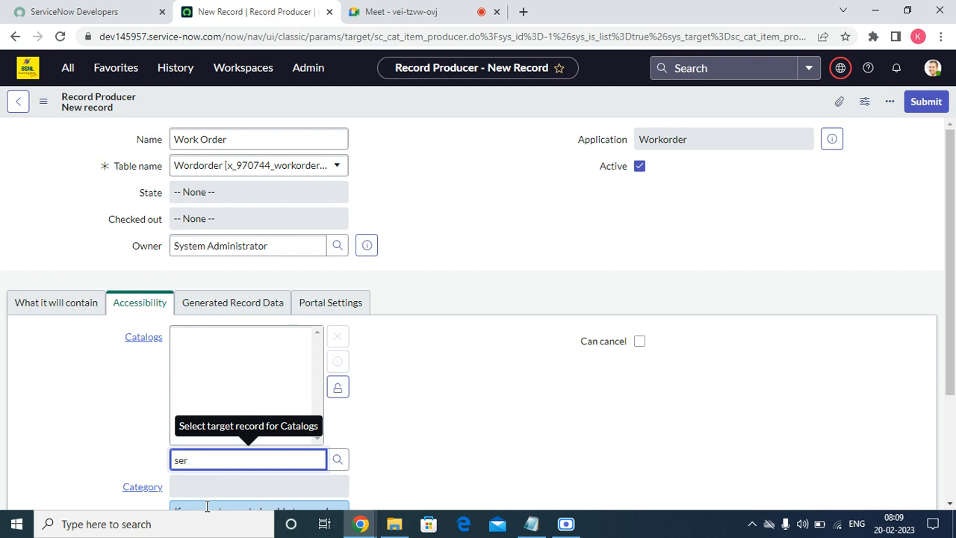
type("ice cavice")
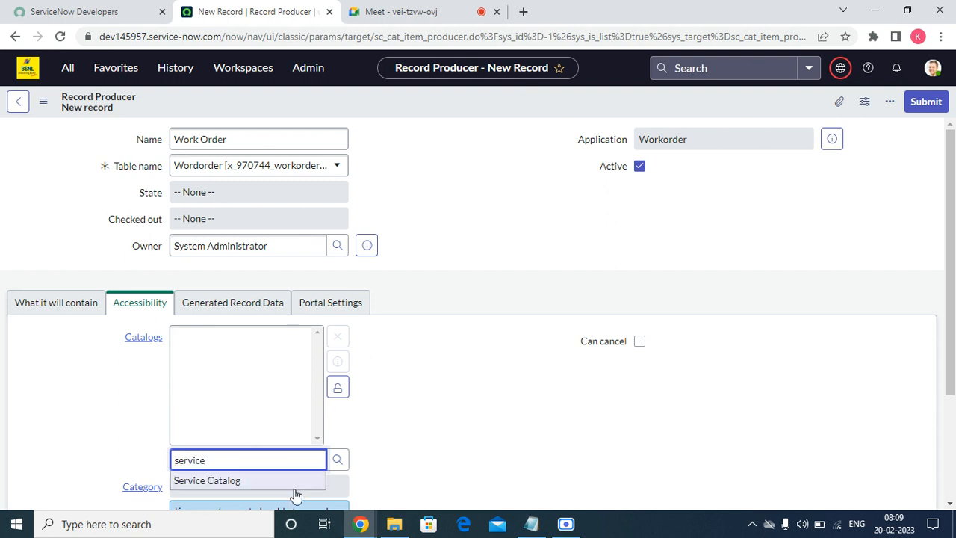
scroll(291, 437, "down", 2)
left_click(250, 328)
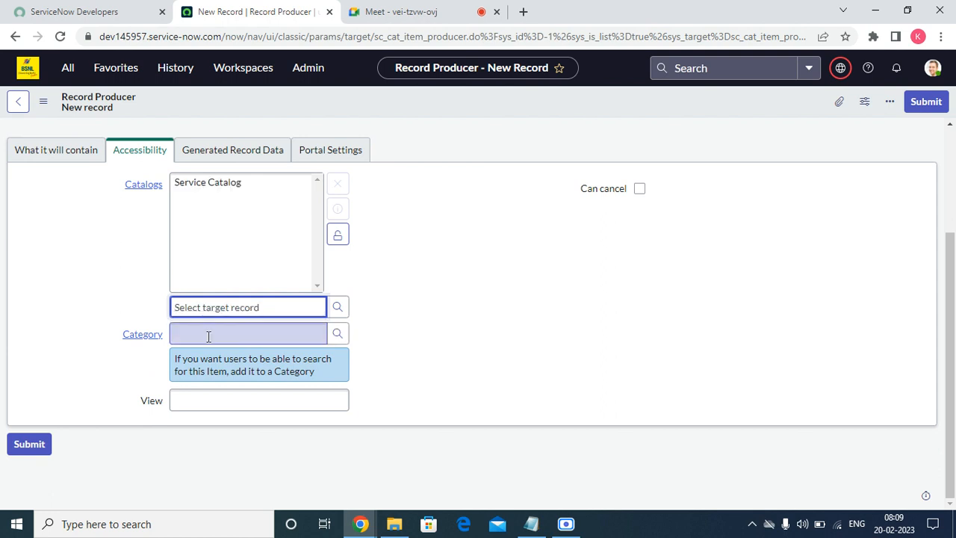
left_click(338, 235)
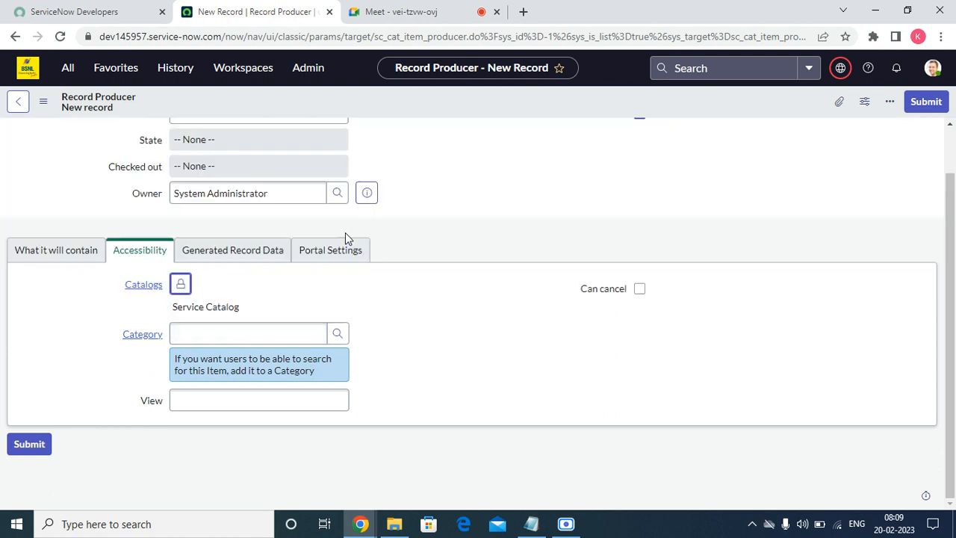
left_click(337, 334)
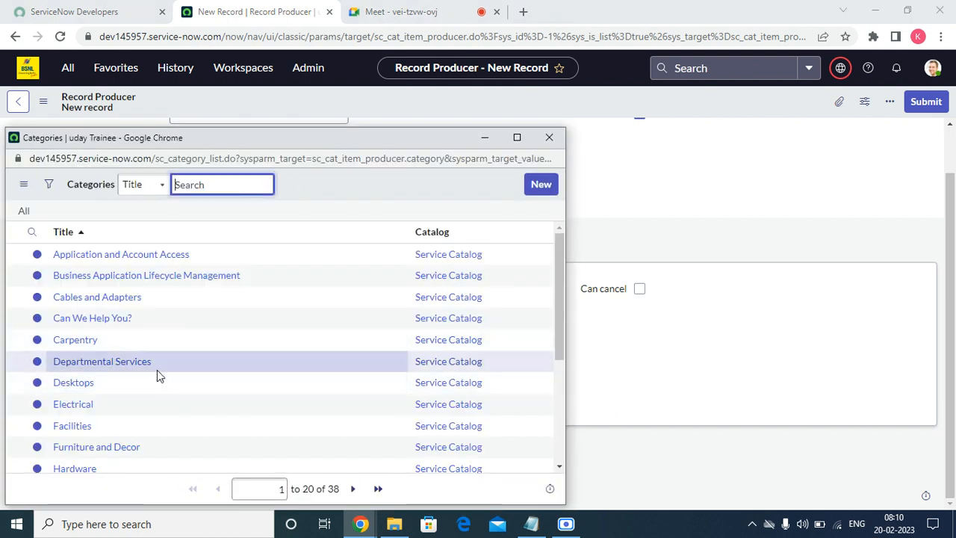
left_click(60, 317)
- Check the generated record data and portal settings, and save the record producer without leaving the form
left_click(242, 293)
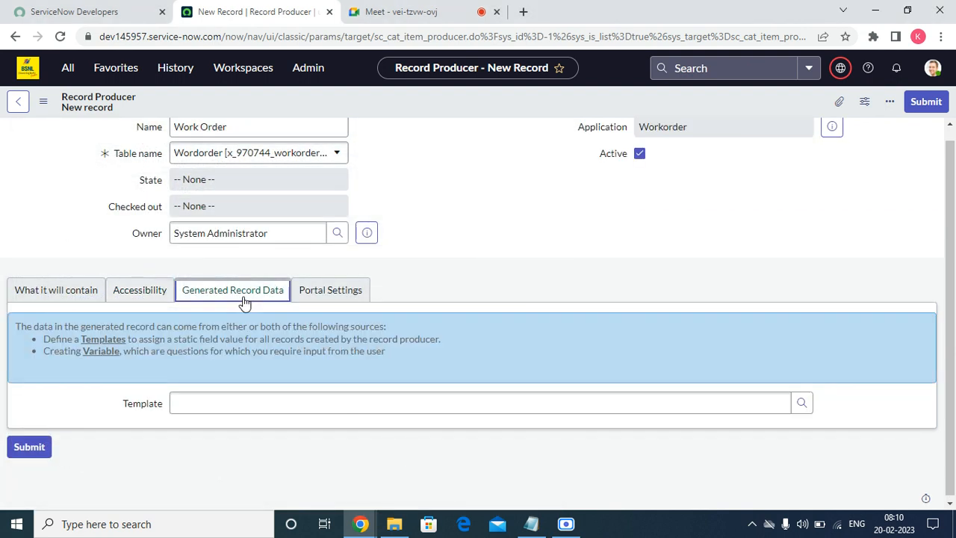
left_click(330, 291)
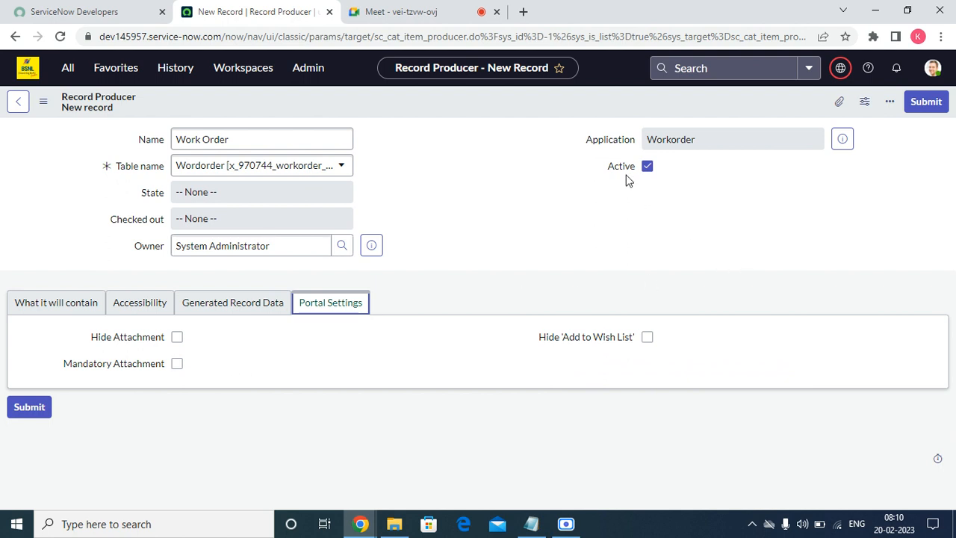
right_click(614, 106)
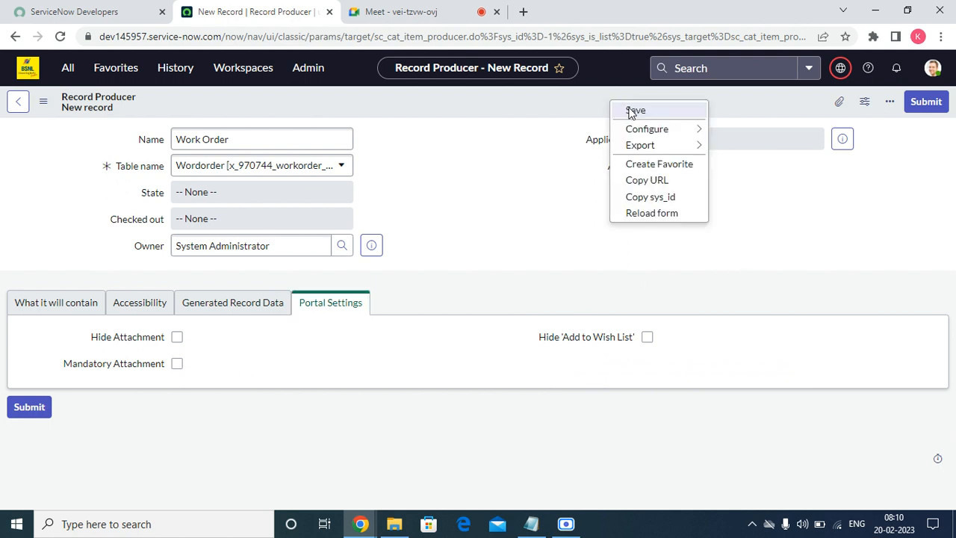
left_click(629, 112)
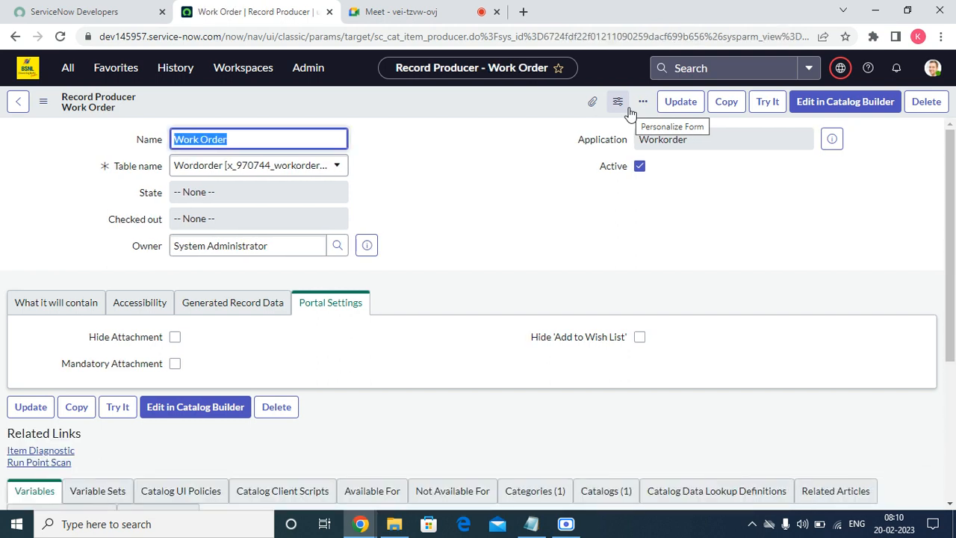
- Open the Work orders favorite in a separate browser tab and view the Acer work order's form, checking its User field
left_click(124, 77)
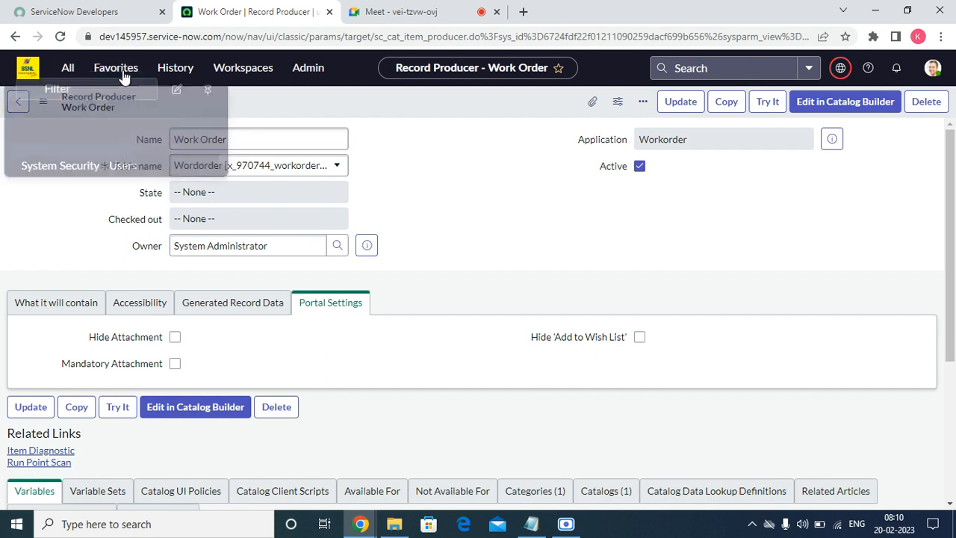
right_click(92, 252)
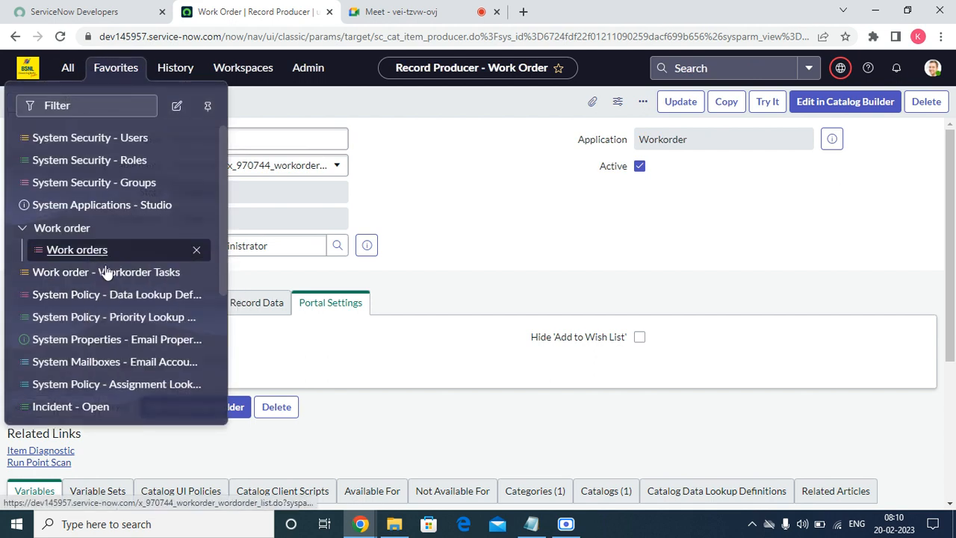
left_click(142, 269)
left_click(441, 9)
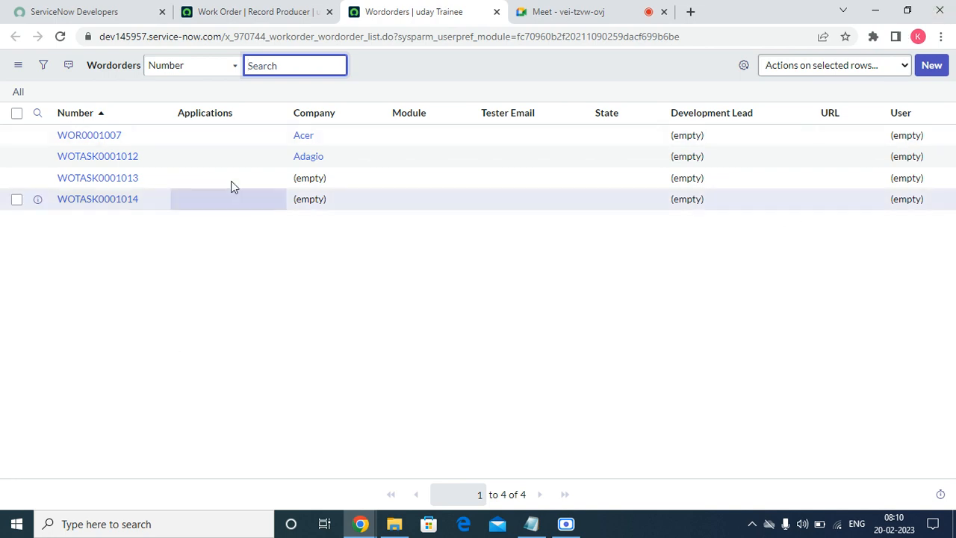
left_click(95, 139)
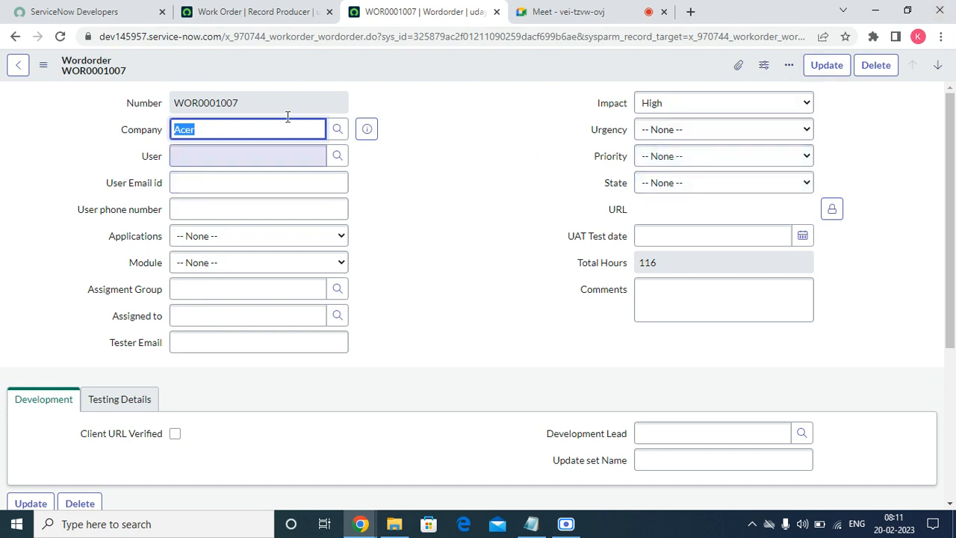
left_click(142, 173)
left_click_drag(141, 162, 148, 158)
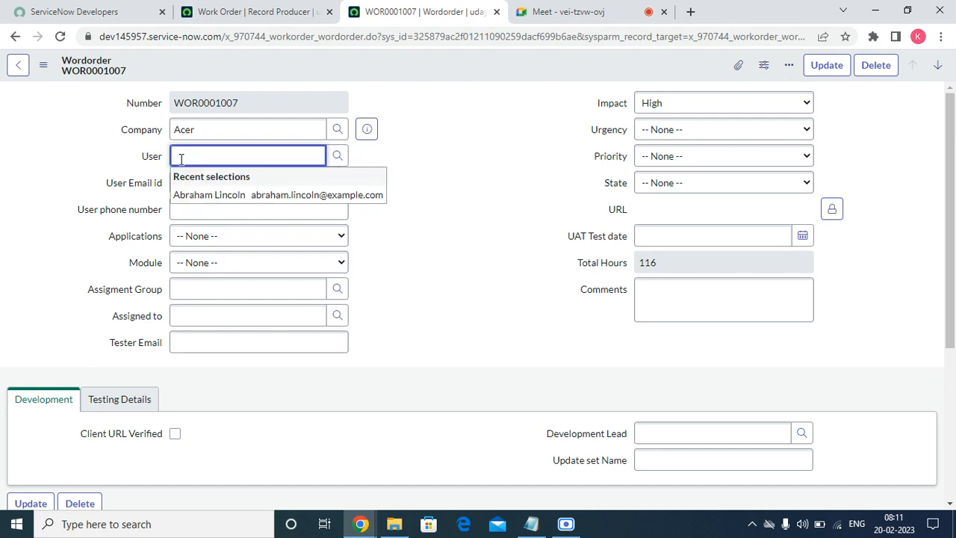
- Create a new variable for the Work Order record producer, enable Map to field, and set its type to Reference
left_click(272, 13)
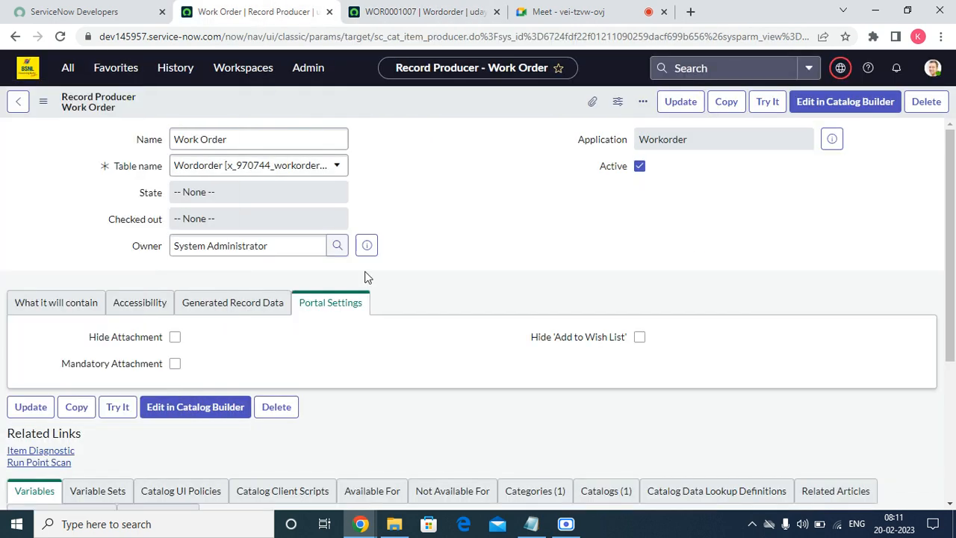
scroll(336, 314, "down", 3)
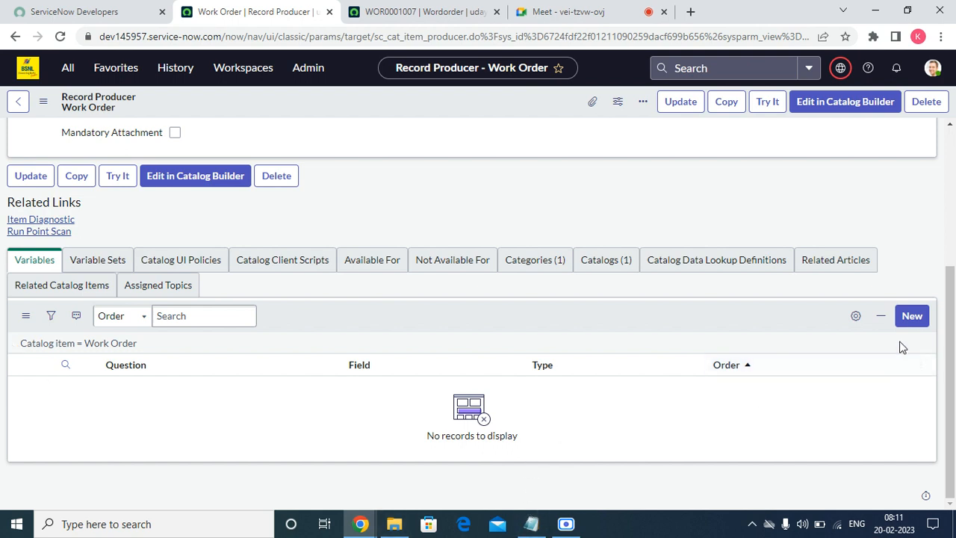
left_click(912, 318)
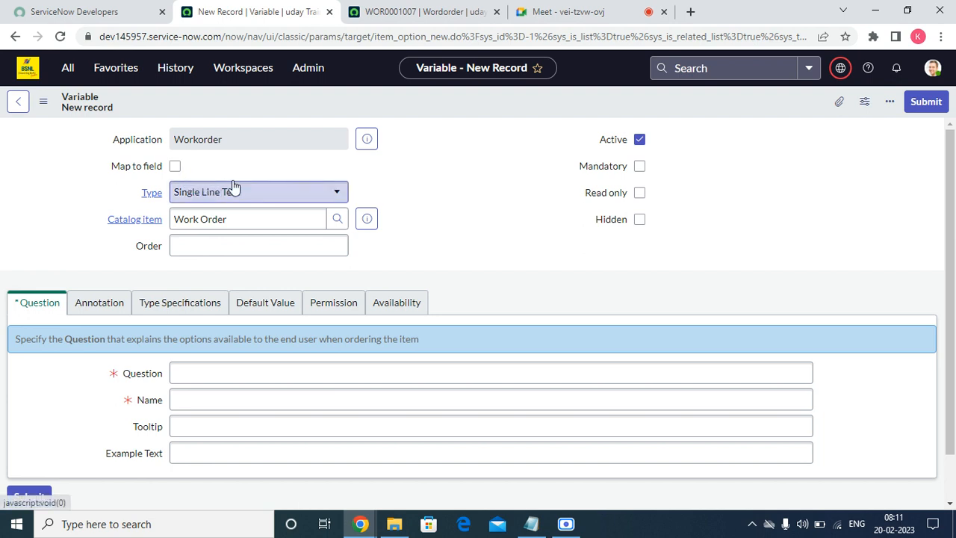
left_click(176, 168)
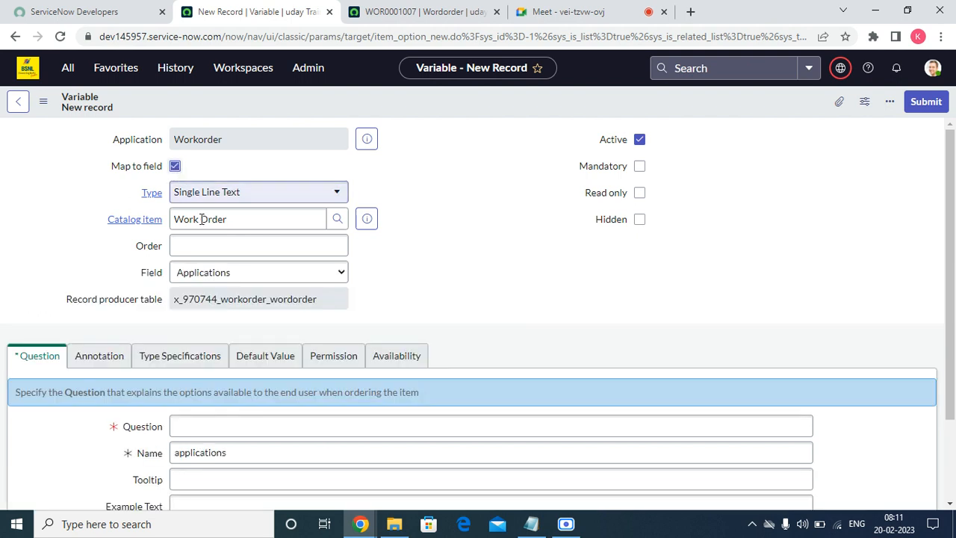
left_click(282, 200)
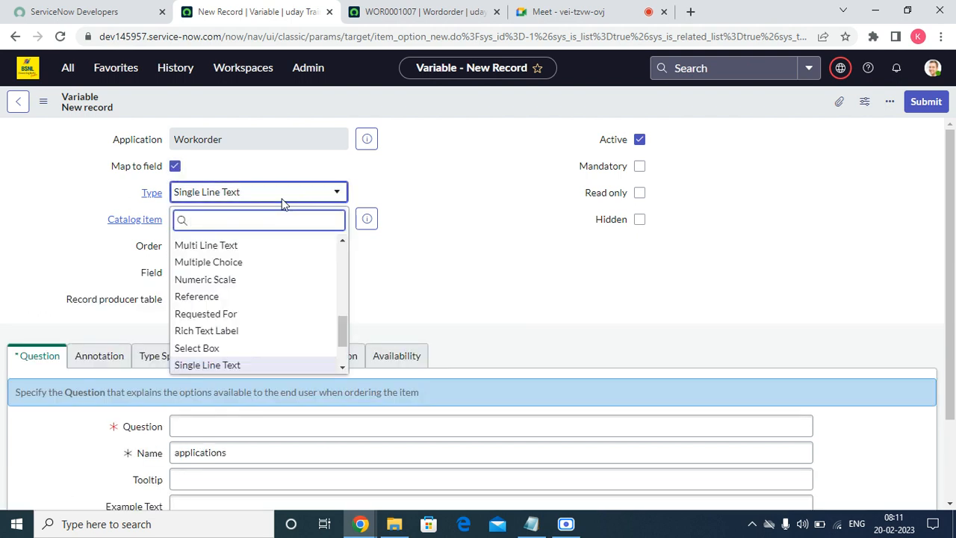
type("refer")
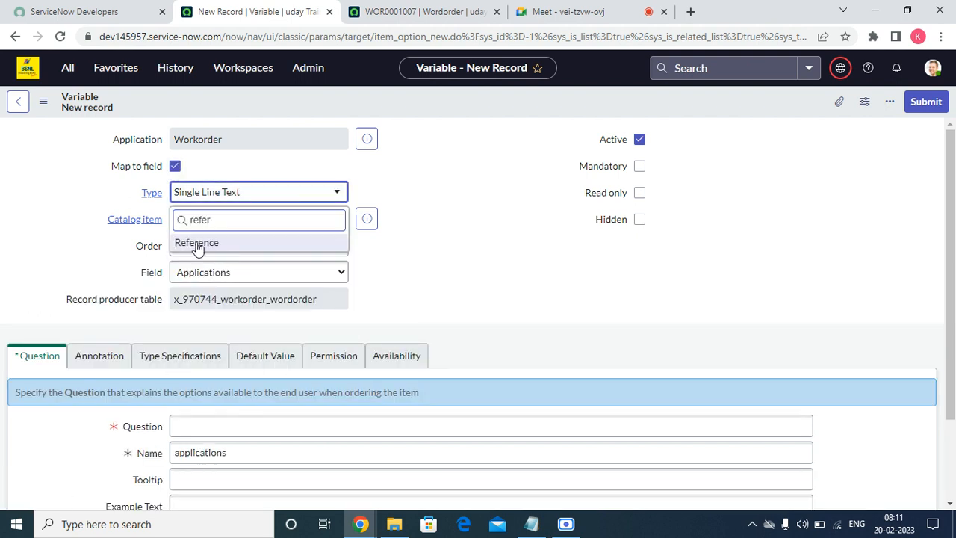
key("Return")
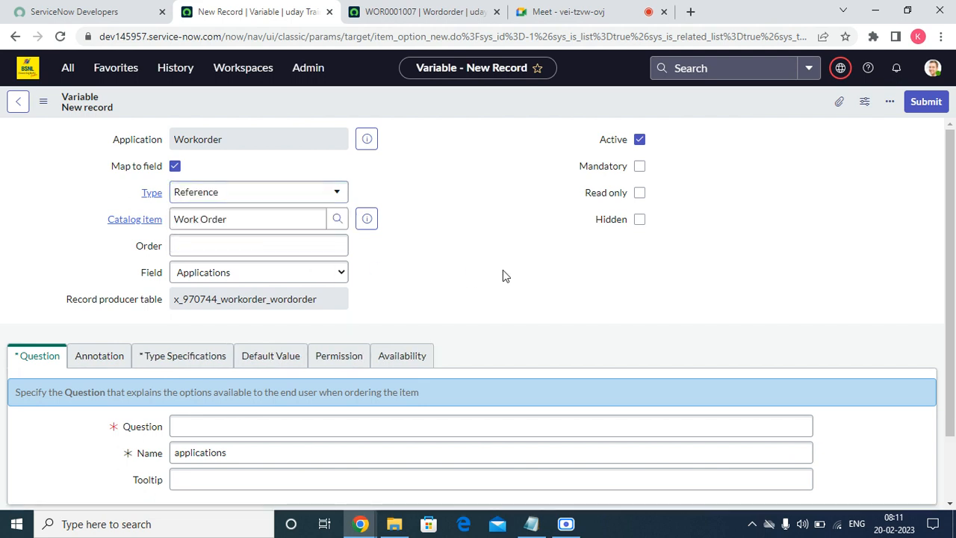
- Give the new variable an order of 100 and make it mandatory
left_click(236, 243)
type("100")
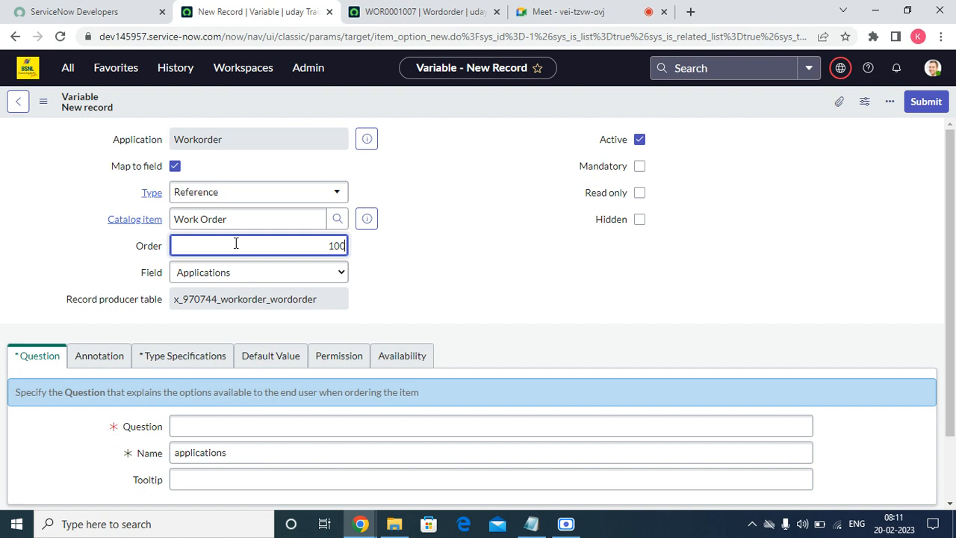
left_click(639, 166)
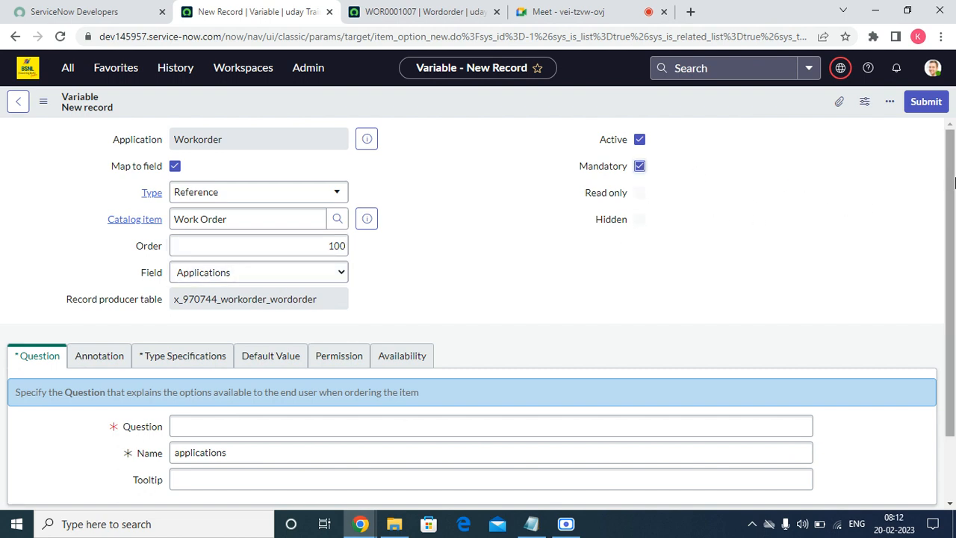
left_click_drag(951, 187, 948, 248)
scroll(604, 305, "up", 2)
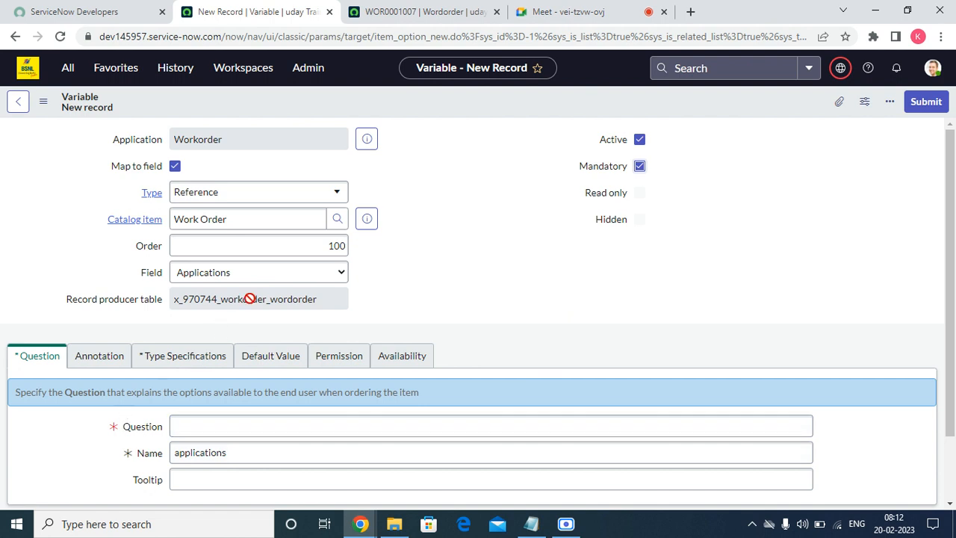
- Map the variable to the User field of the work order table
left_click_drag(951, 237, 390, 484)
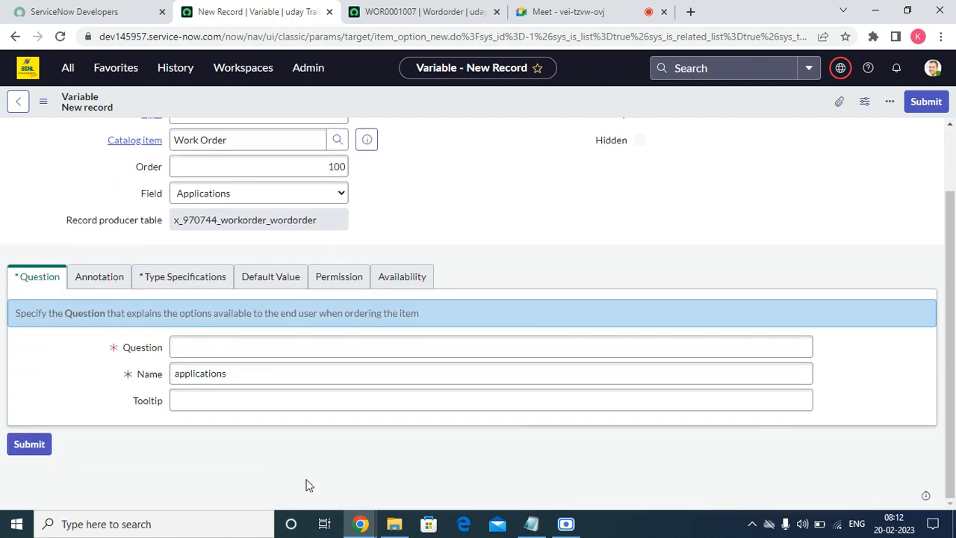
left_click(195, 351)
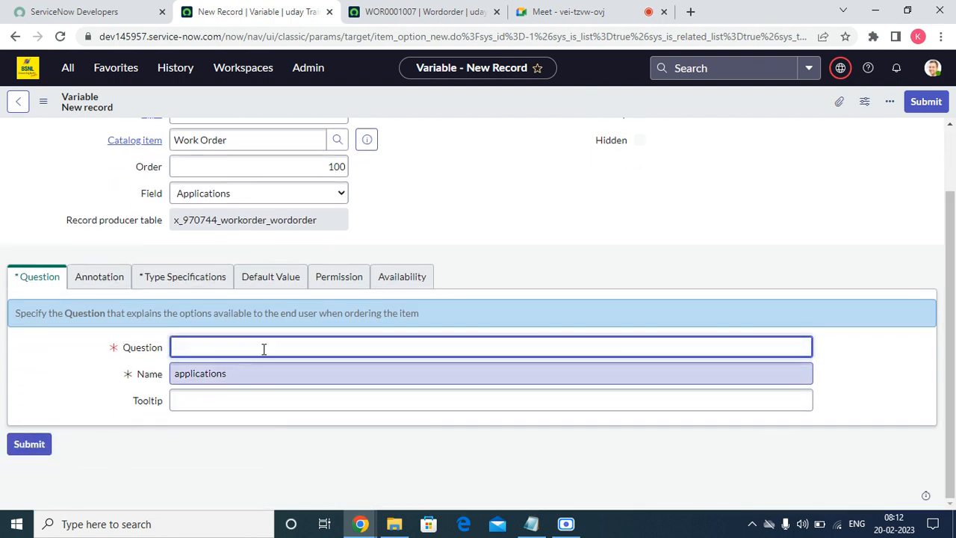
scroll(240, 340, "up", 2)
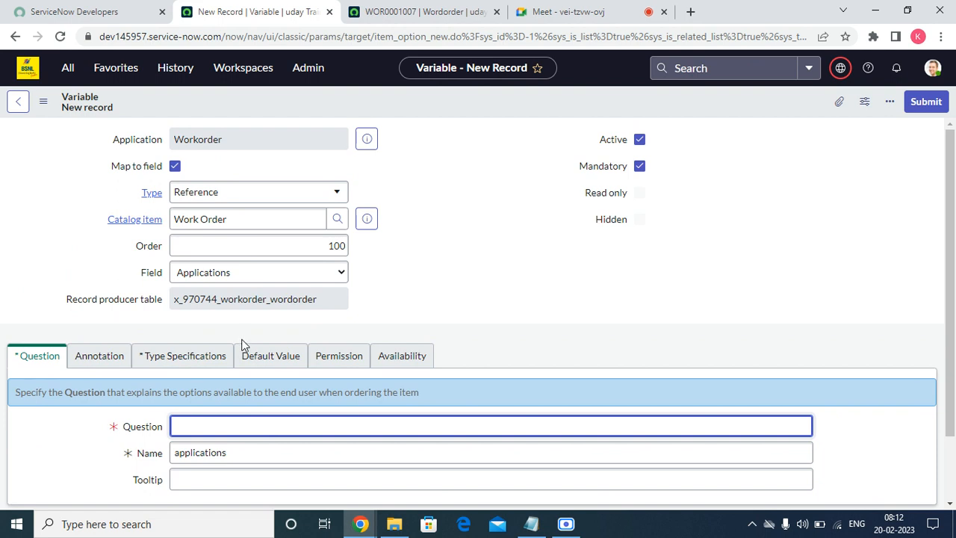
left_click(261, 274)
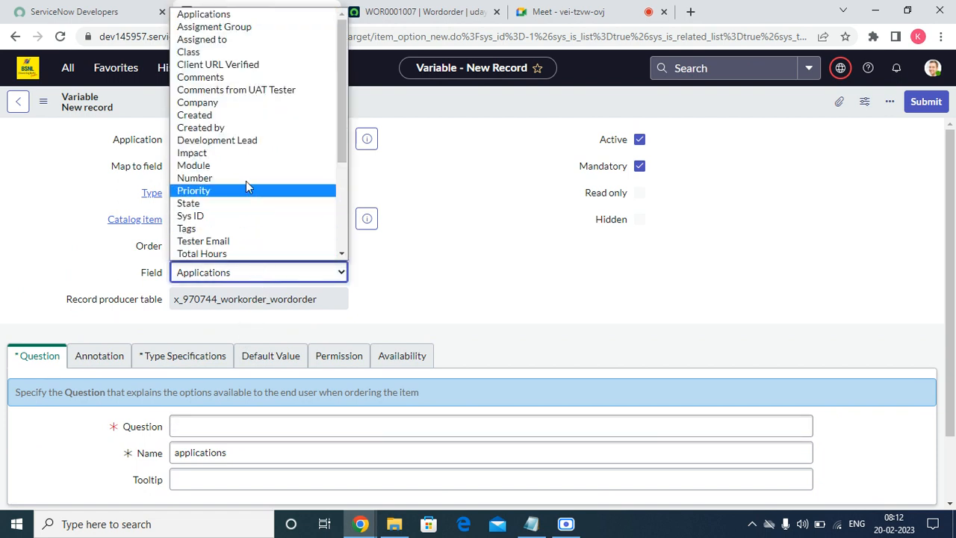
type("us")
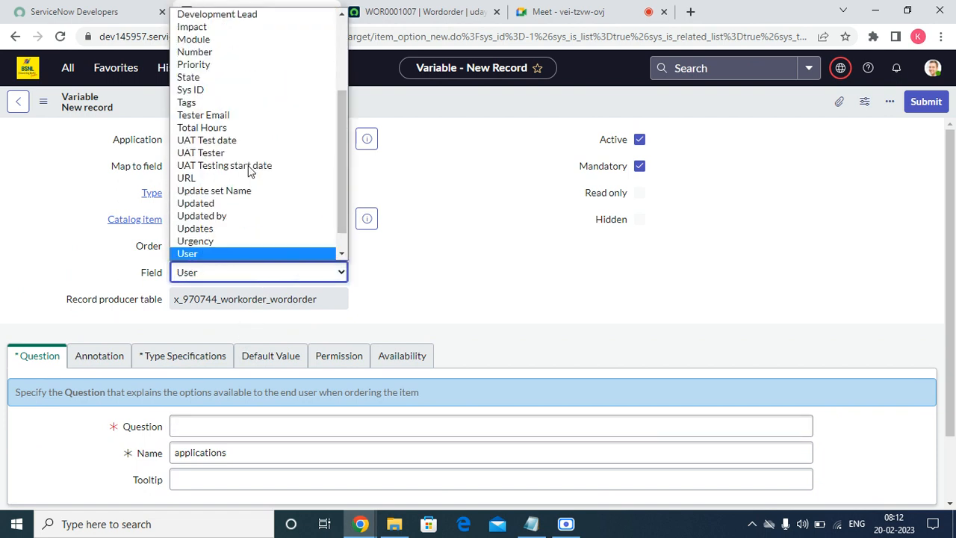
left_click(212, 253)
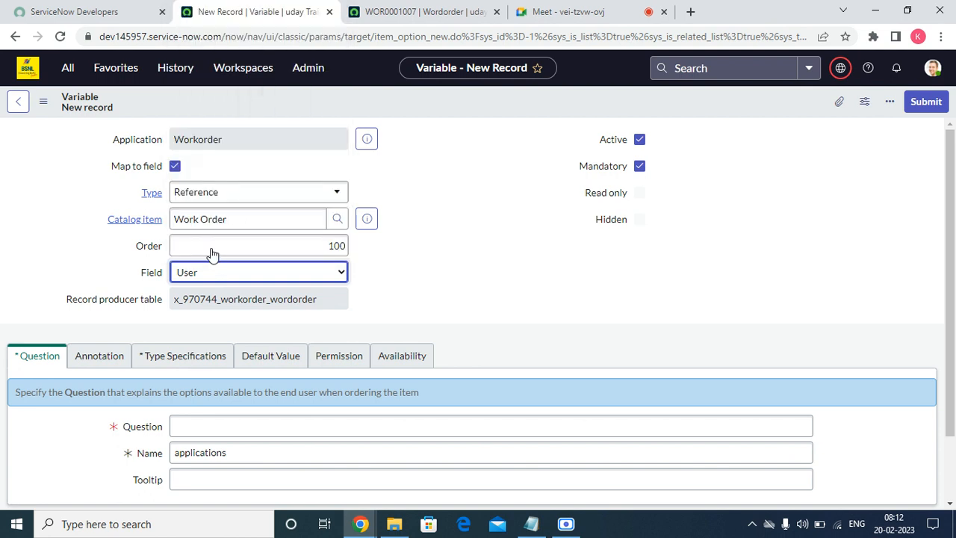
- Enter "Requestor" as the variable's question and compare it with the User field on the open work order form
scroll(488, 351, "down", 2)
left_click(232, 341)
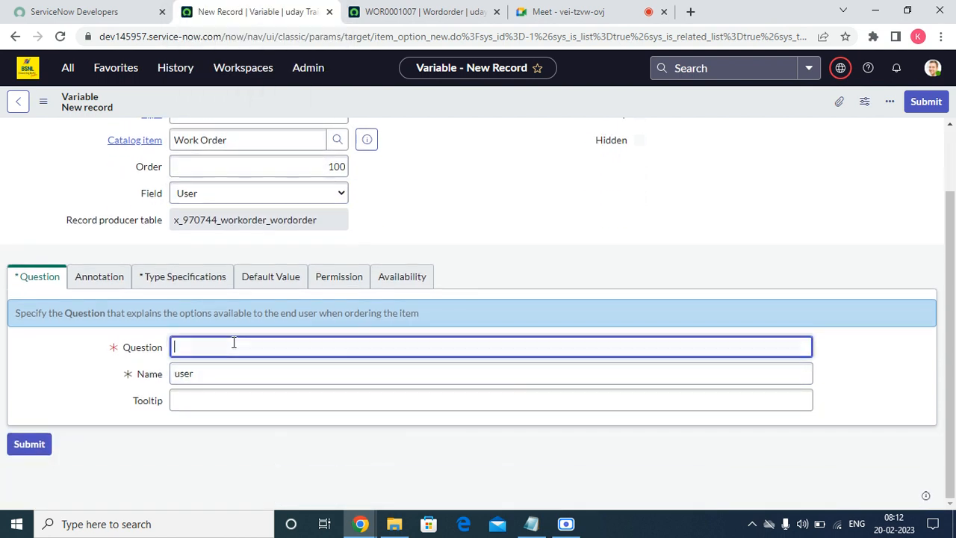
type("Requeso")
type("or")
left_click(357, 11)
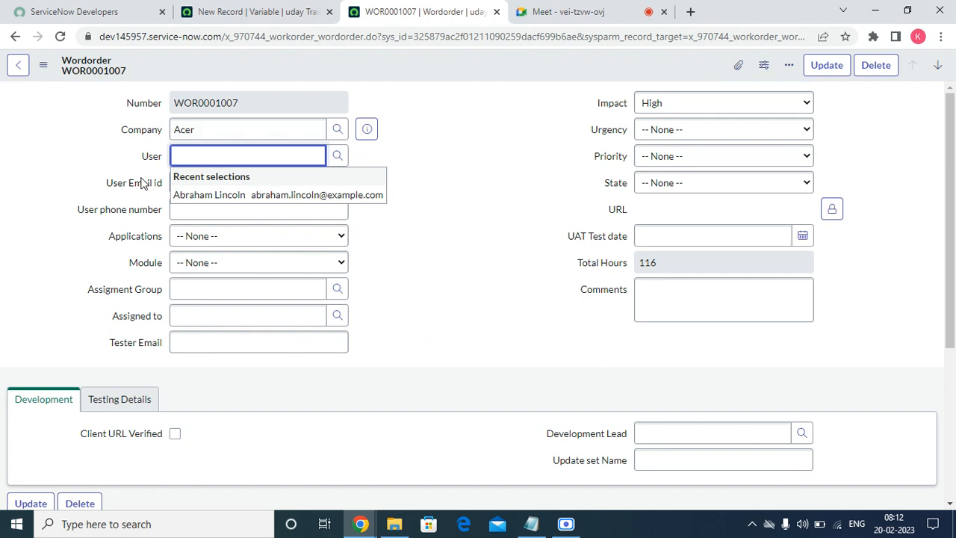
left_click(246, 12)
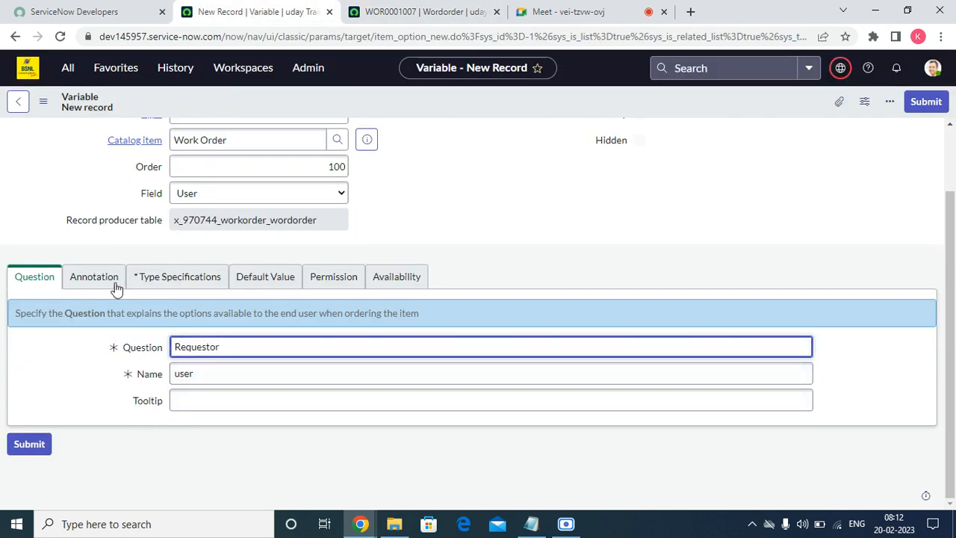
- Set the variable's reference table to User [sys_user] in its type specifications
left_click(81, 282)
left_click(172, 286)
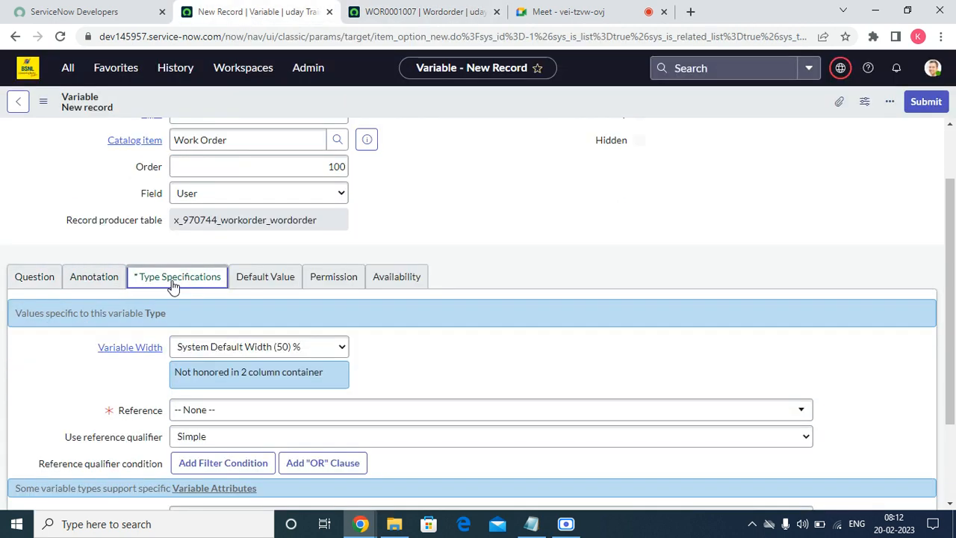
scroll(480, 344, "down", 2)
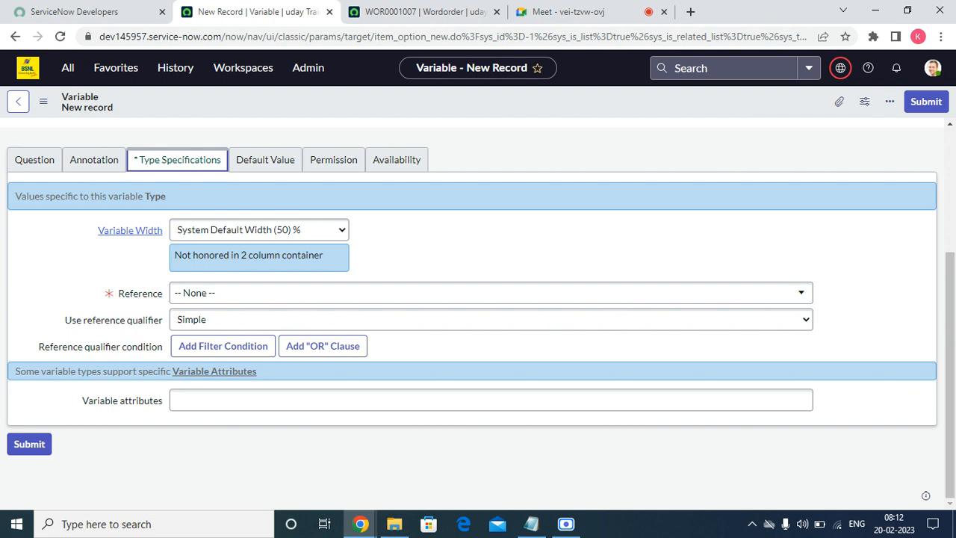
left_click(207, 296)
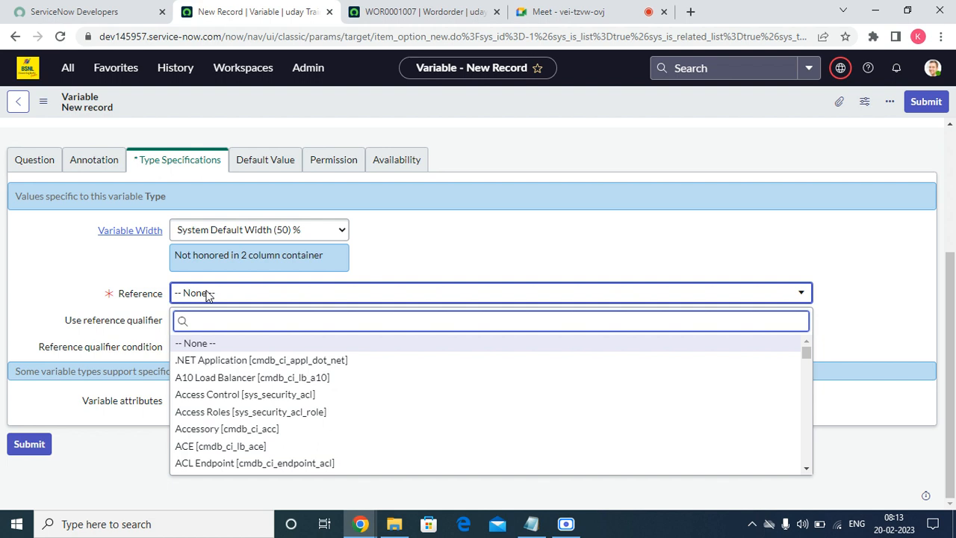
type("sys-user")
key("BackSpace")
key("BackSpace")
key("BackSpace")
key("BackSpace")
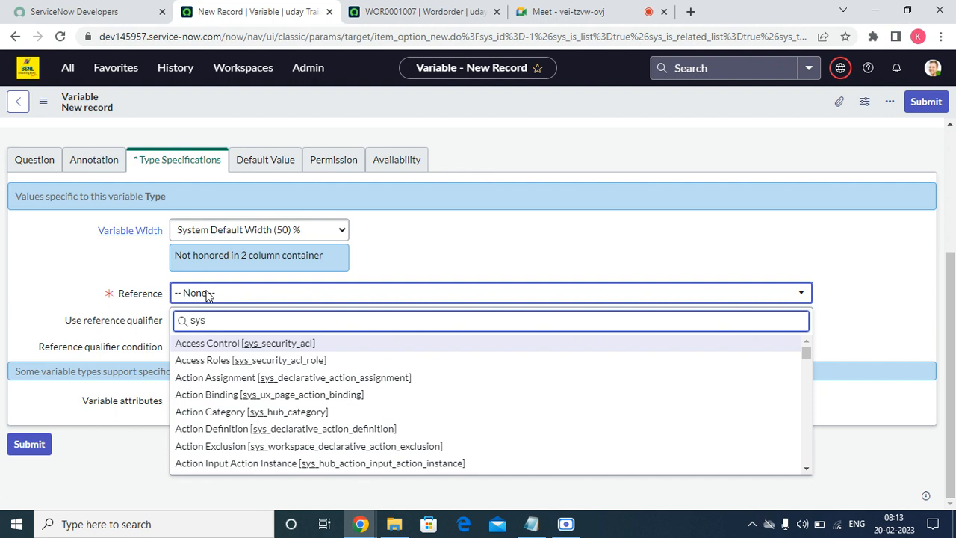
type("_user")
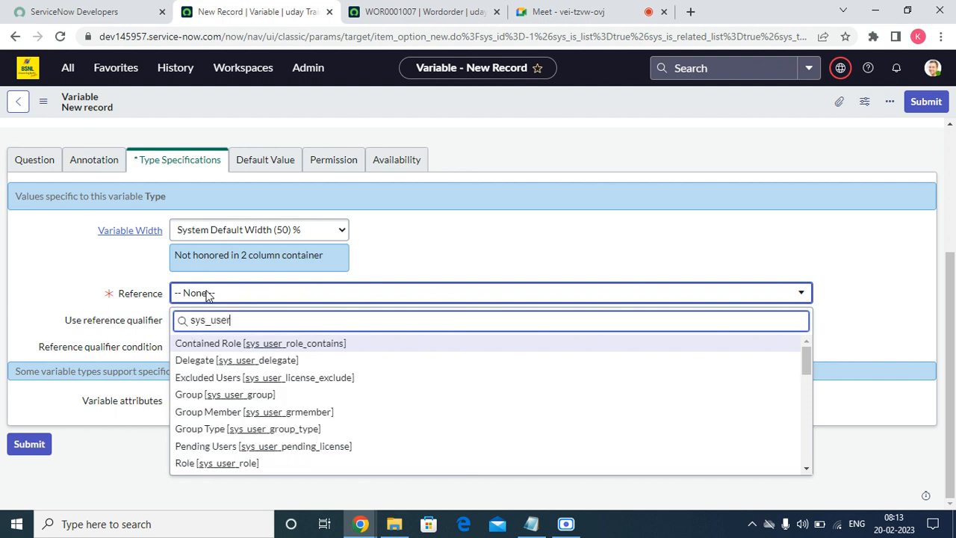
key("Down")
key("Down")
key("Down")
key("Down")
key("Down")
key("Down")
key("Down")
key("Down")
key("Down")
key("Down")
key("Down")
key("Down")
key("Down")
key("Down")
key("Down")
key("Down")
key("Down")
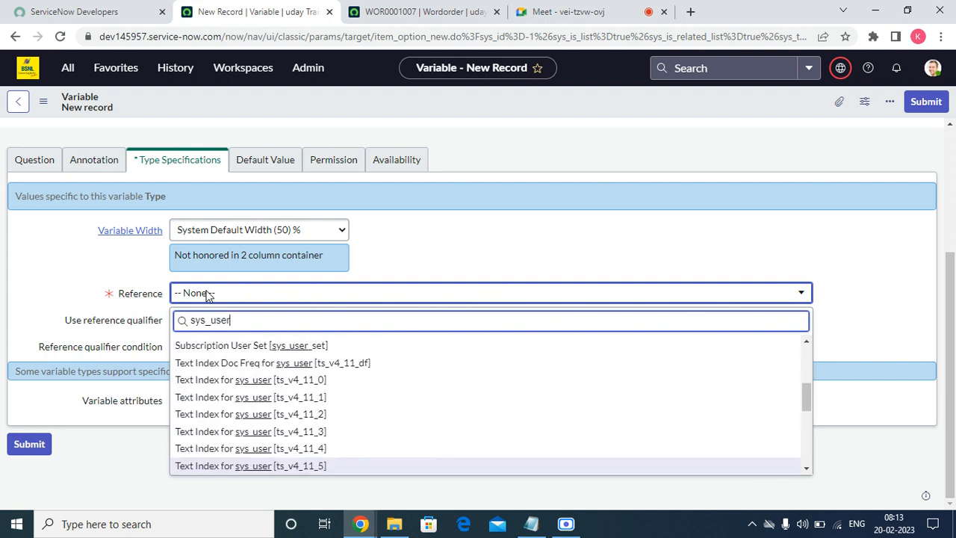
key("Down")
key("Down")
key("Down")
key("Down")
key("Down")
key("Down")
key("Down")
key("Down")
key("Down")
key("Down")
key("Down")
key("Down")
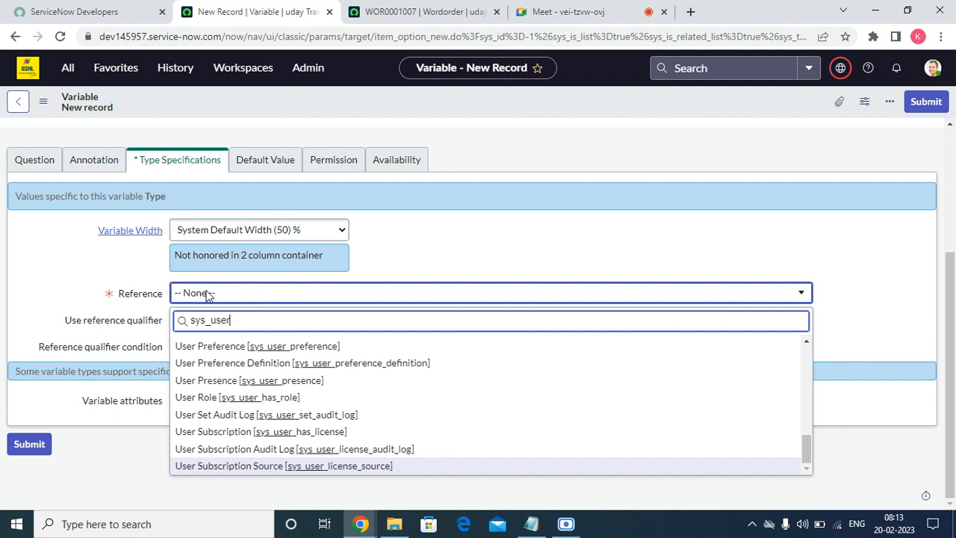
key("Up")
key("Up")
key("Up")
key("Up")
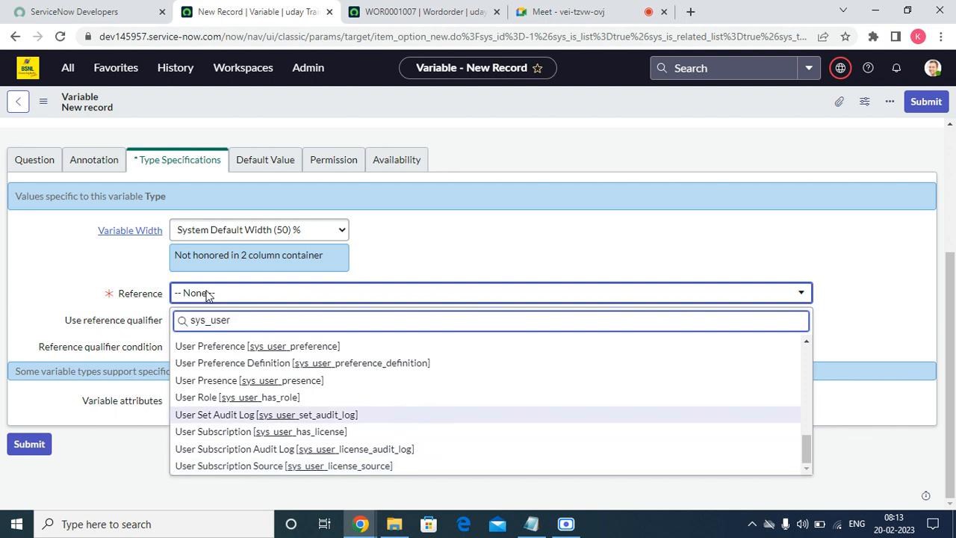
key("Up")
key("Up")
key("Up")
key("Up")
key("Up")
key("Up")
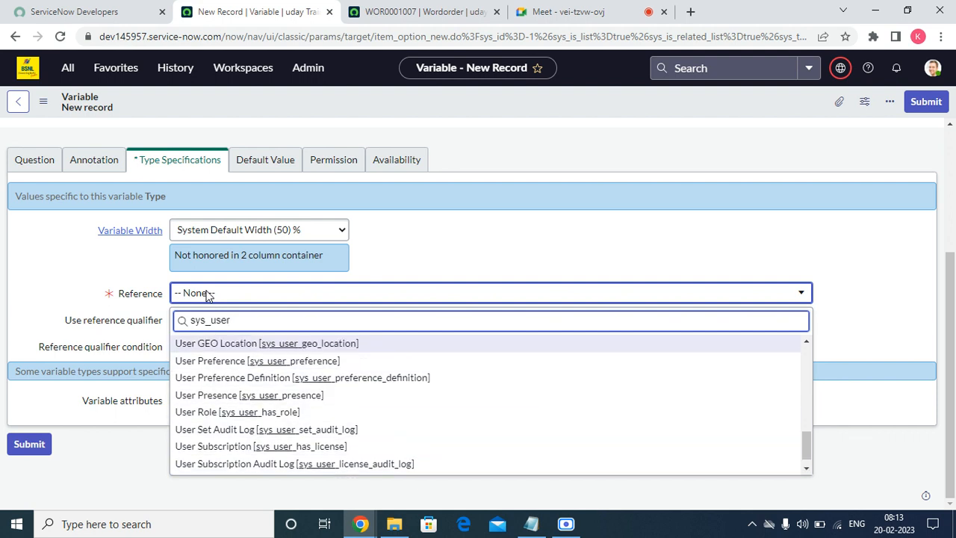
key("Down")
key("Return")
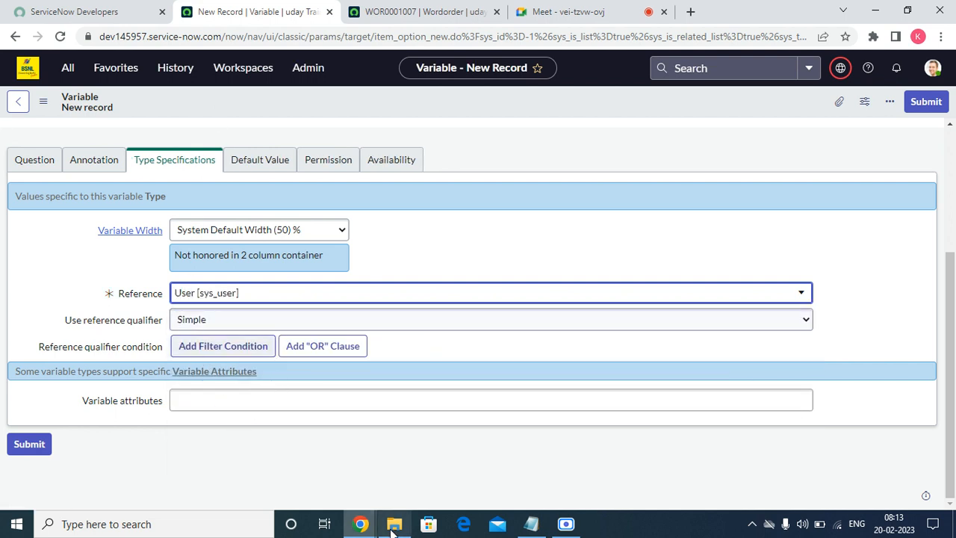
- Add a reference qualifier condition to the variable requiring Active is true
left_click(224, 350)
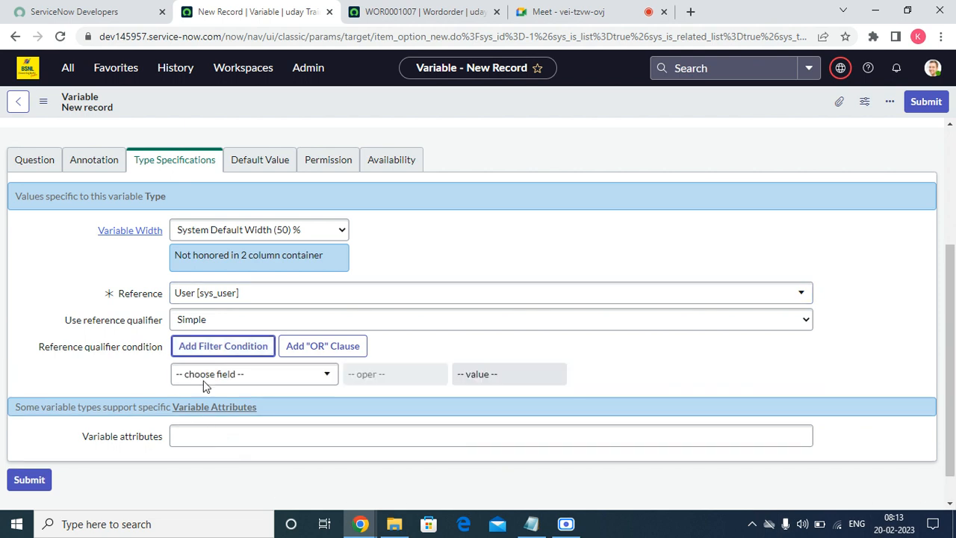
left_click(227, 379)
left_click(229, 379)
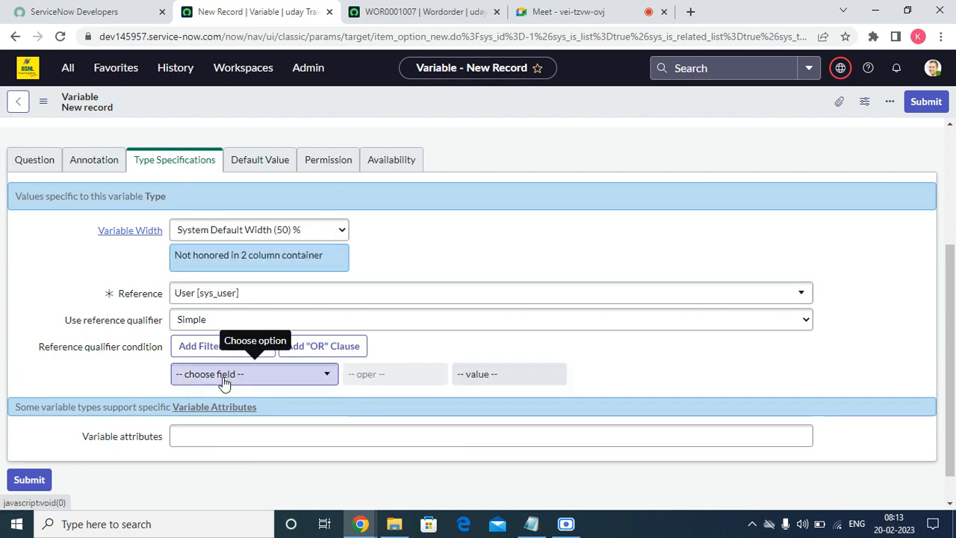
left_click(247, 381)
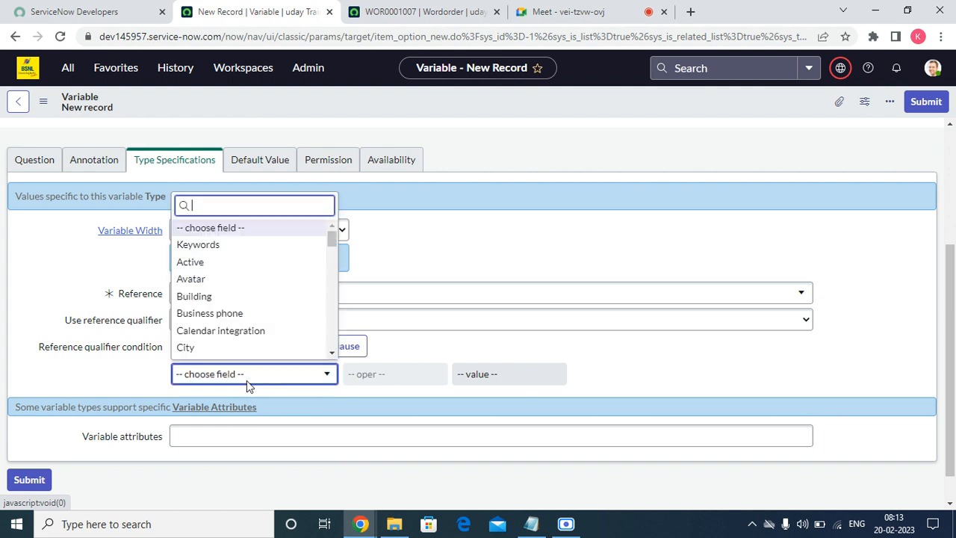
type("ac")
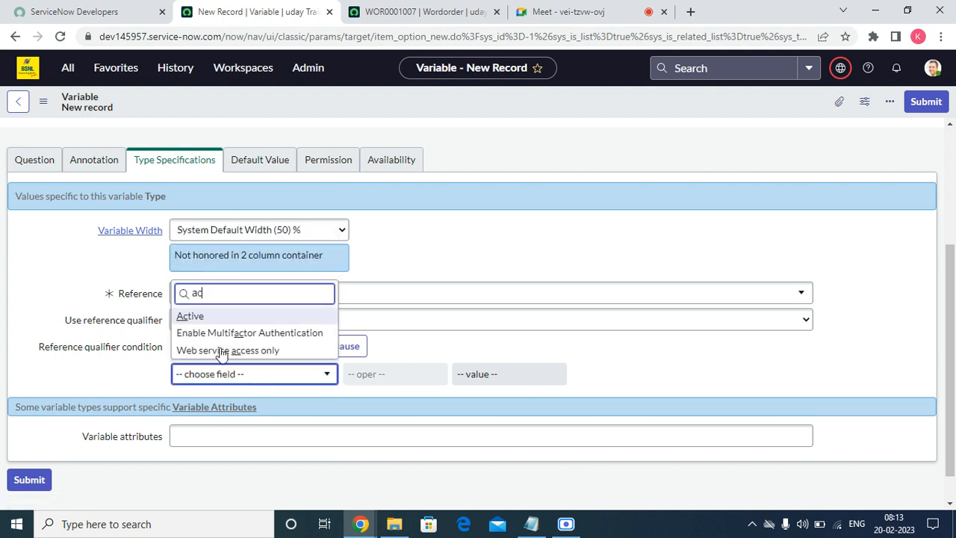
key("BackSpace")
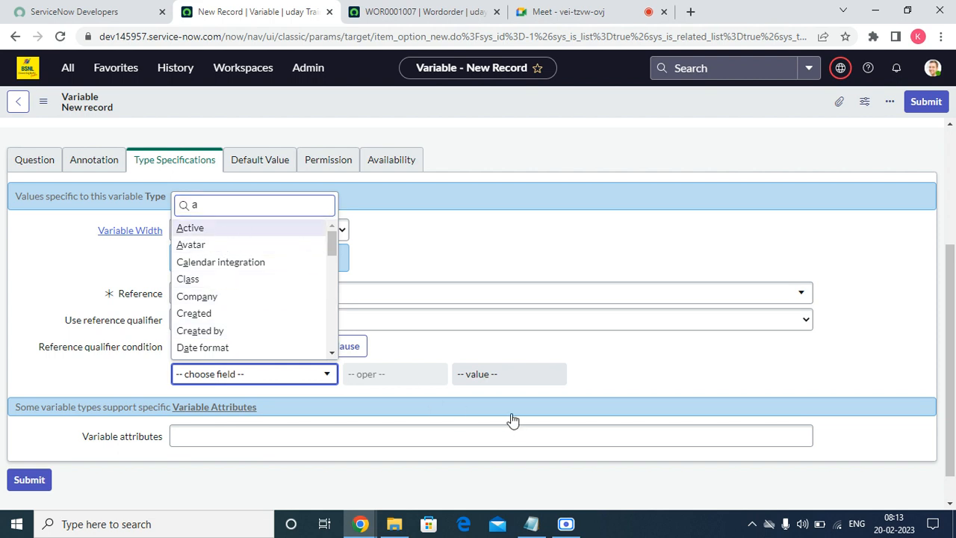
key("Return")
- Look through the variable's default value and permission settings, and submit the Requestor variable
scroll(503, 283, "up", 1)
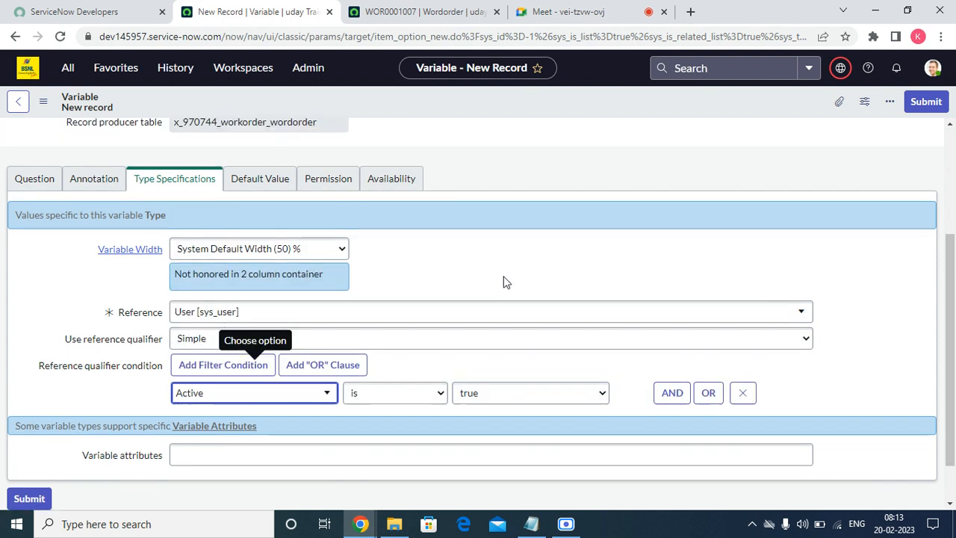
scroll(504, 282, "up", 3)
left_click(260, 359)
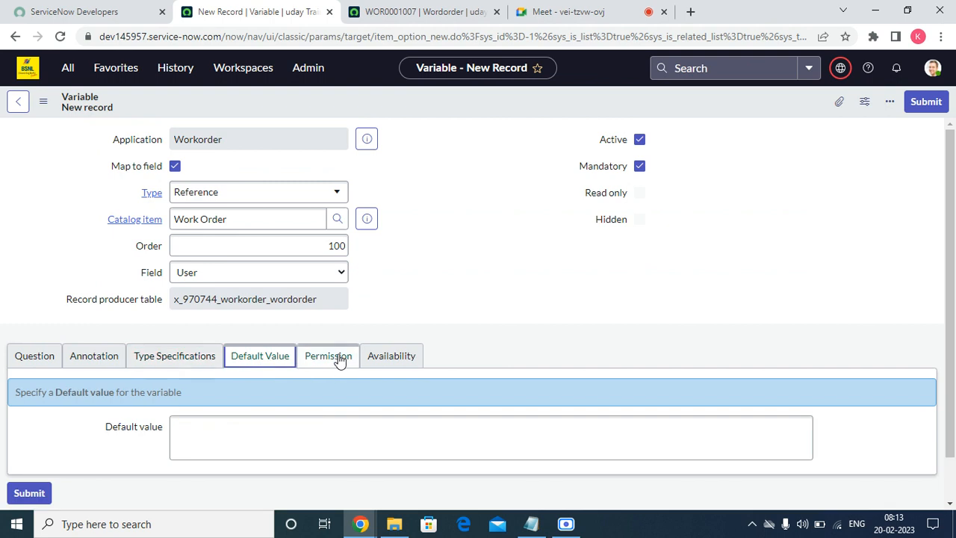
left_click(377, 357)
left_click(325, 366)
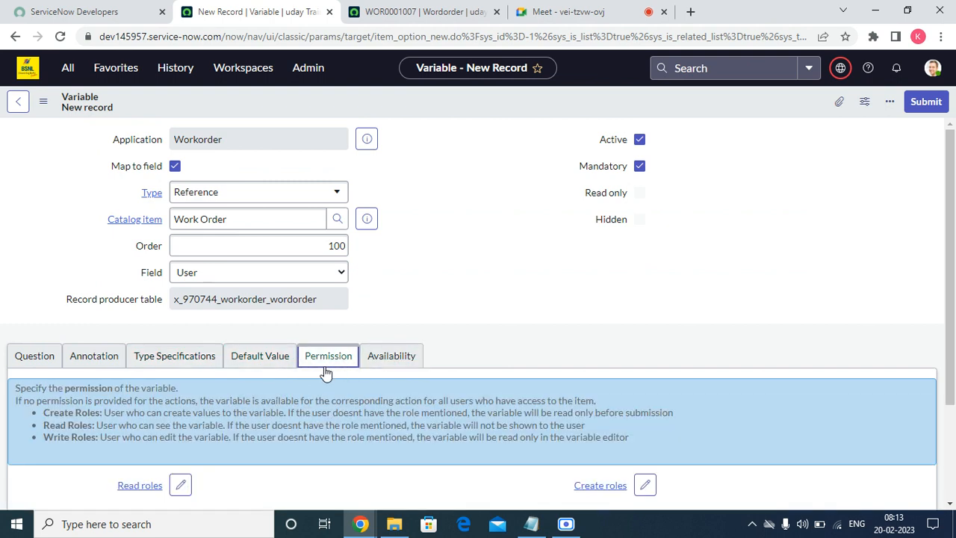
left_click(922, 105)
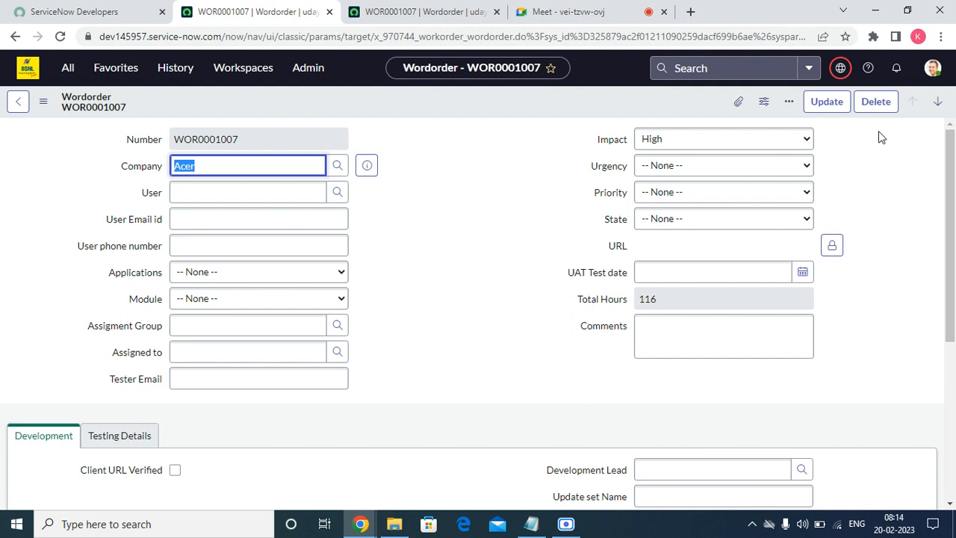
- Go to the record producers list from the favorites, sort it by most recently updated, and open the Work Order record producer
scroll(568, 230, "down", 4)
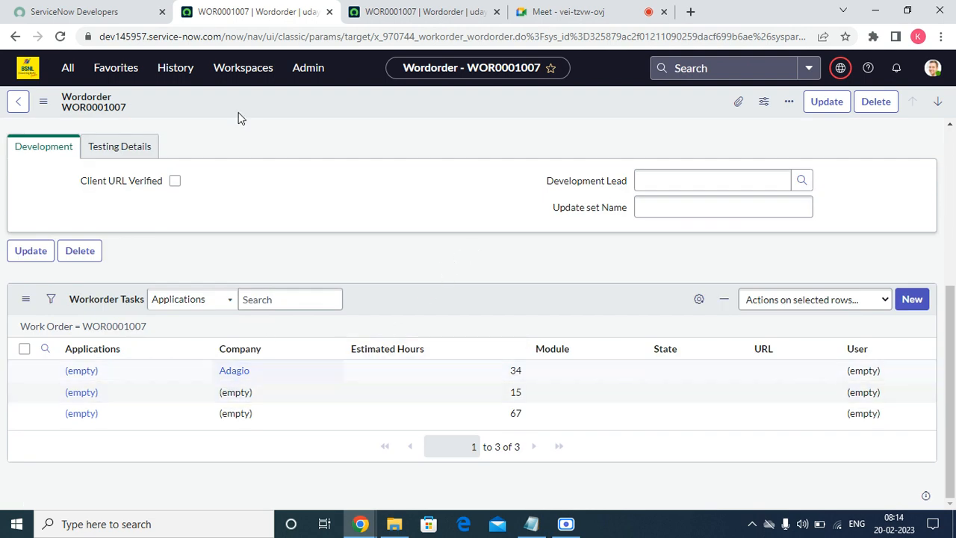
left_click(113, 69)
scroll(102, 298, "down", 5)
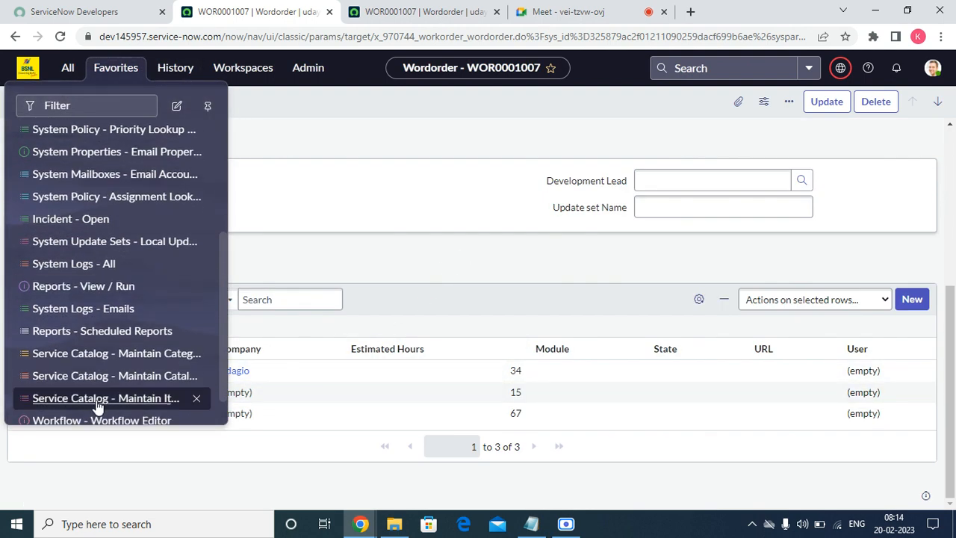
left_click(97, 404)
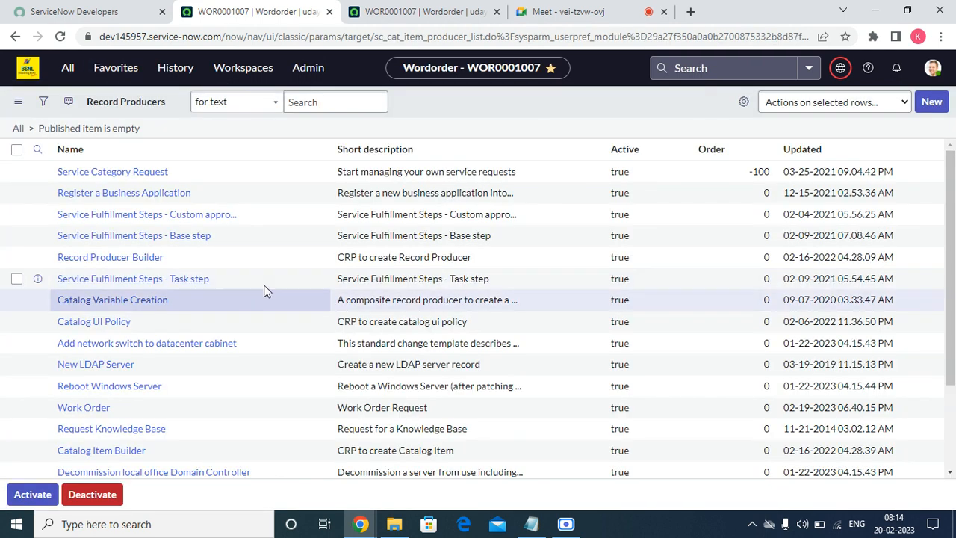
left_click(804, 150)
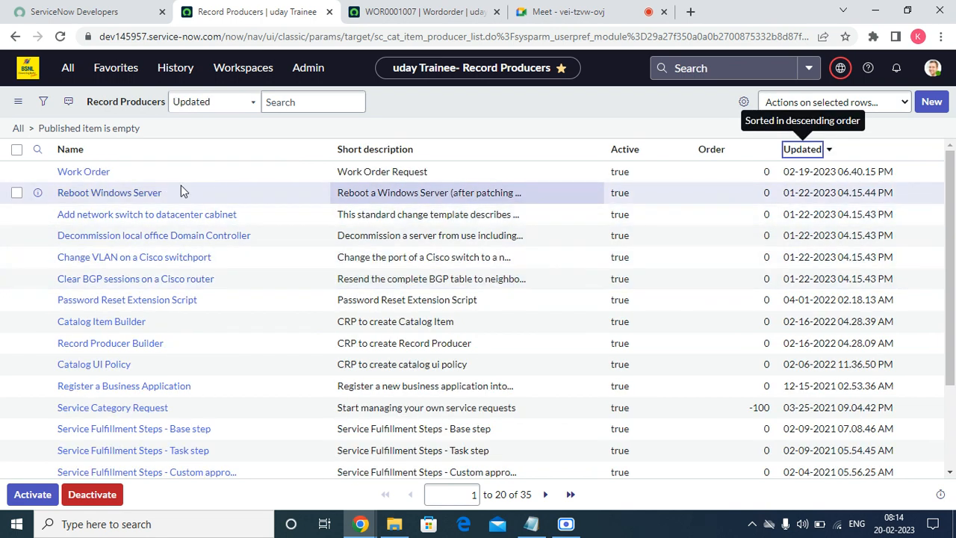
left_click(74, 178)
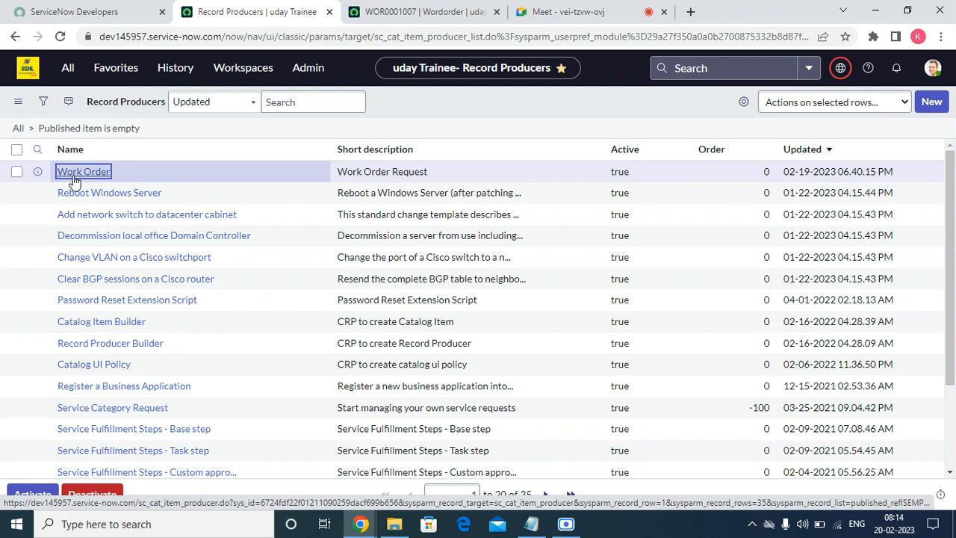
left_click(74, 179)
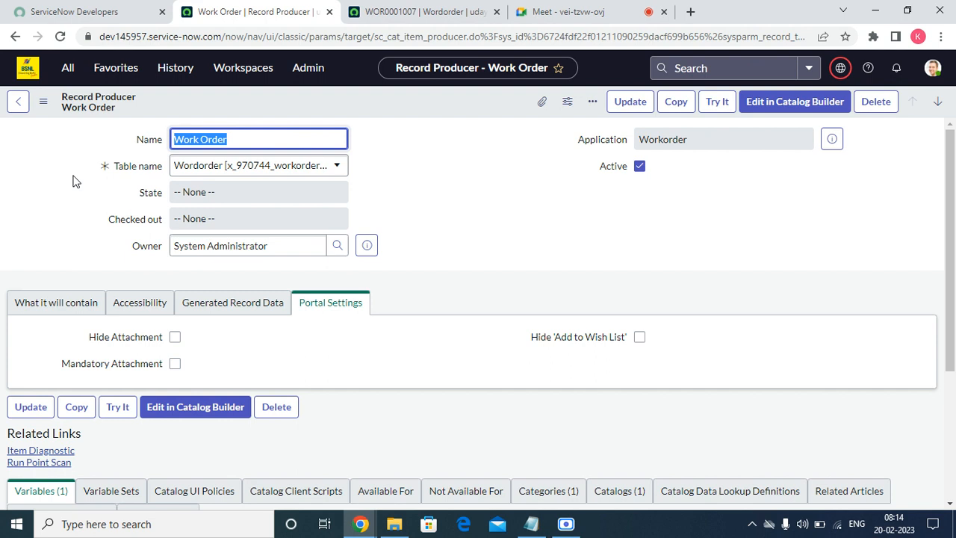
- Check the fields on the open work order form and start another Work Order variable with order 200
left_click(407, 12)
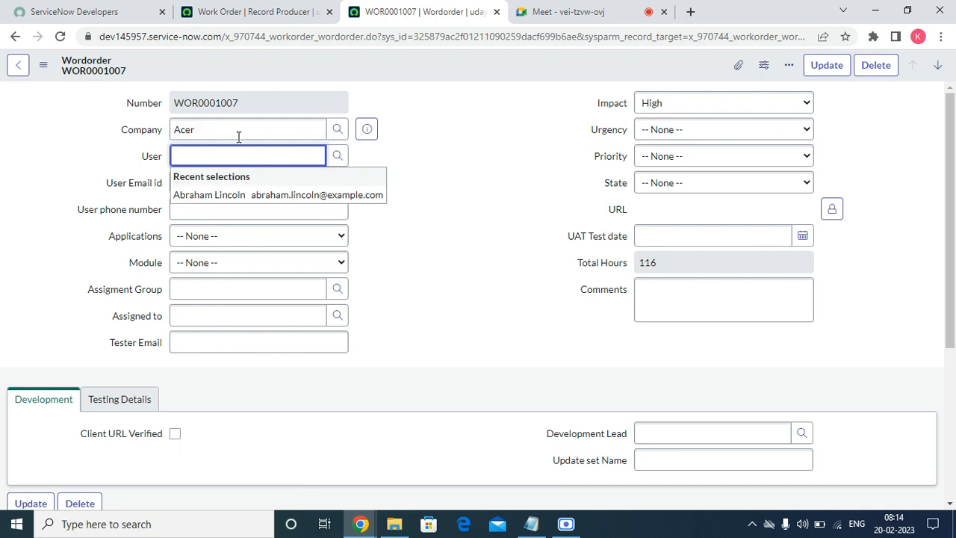
left_click(283, 17)
scroll(160, 326, "down", 3)
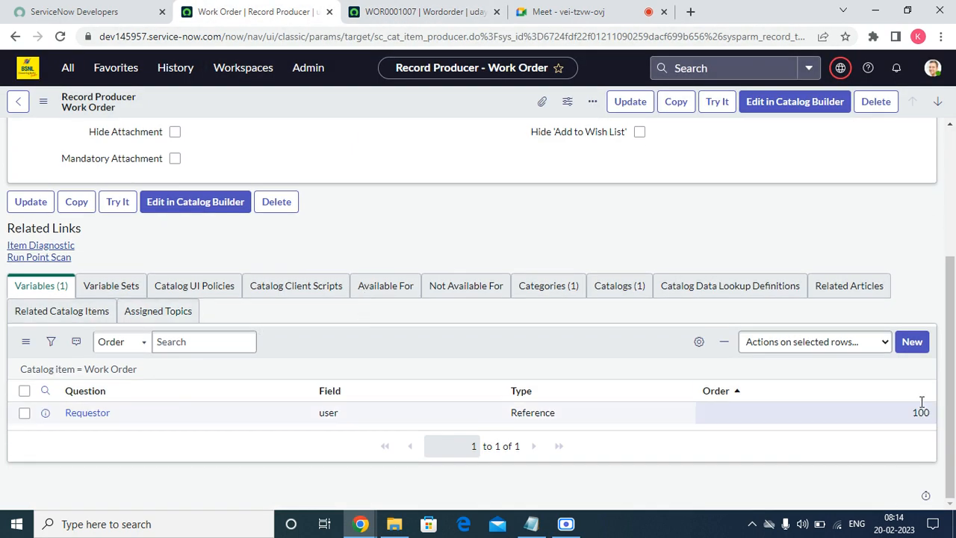
left_click(913, 342)
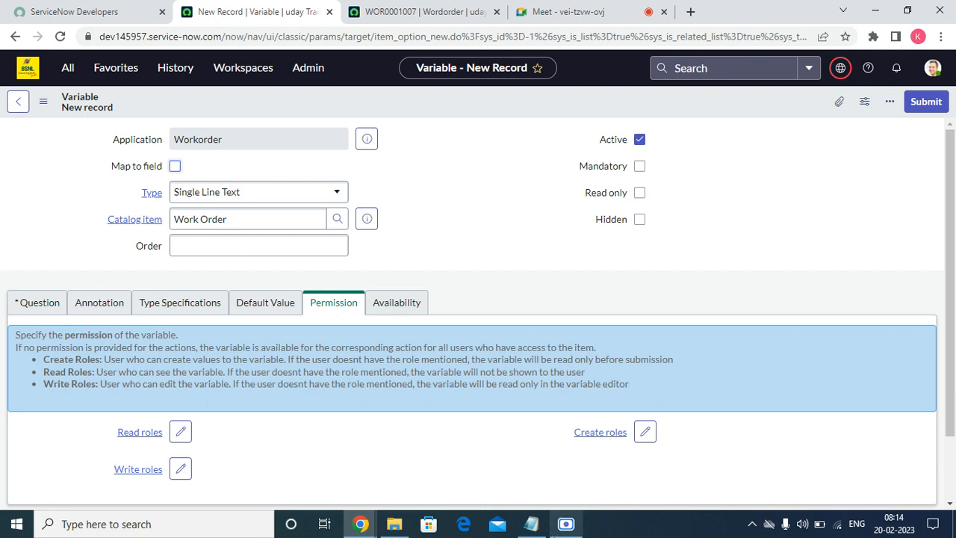
left_click(311, 240)
type("200")
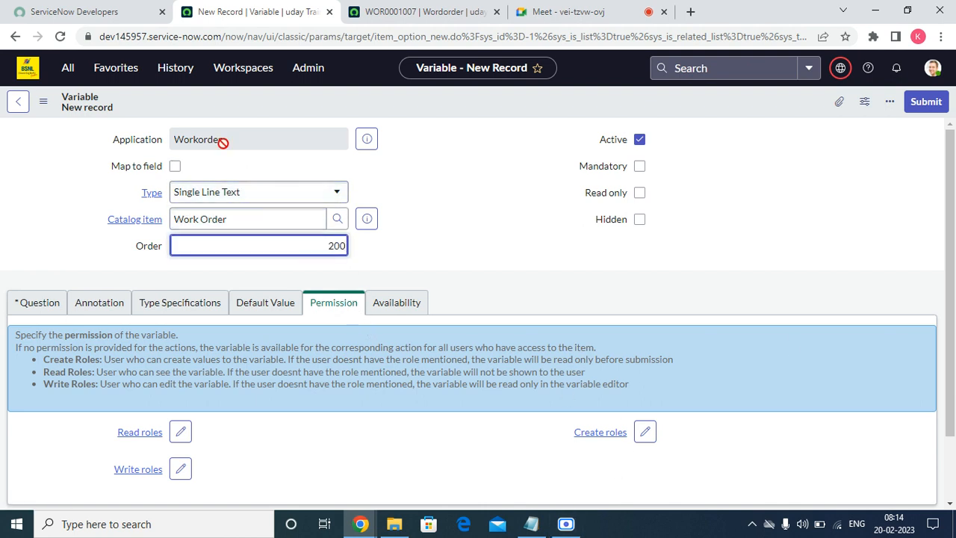
- Enable mapping to a field for the new variable and set its type to Reference
left_click(176, 166)
left_click(233, 192)
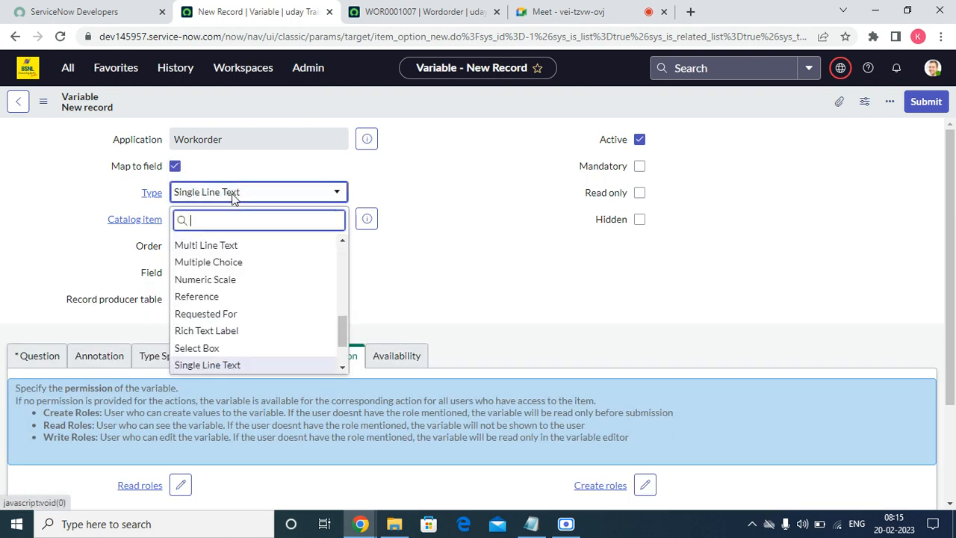
type("refer")
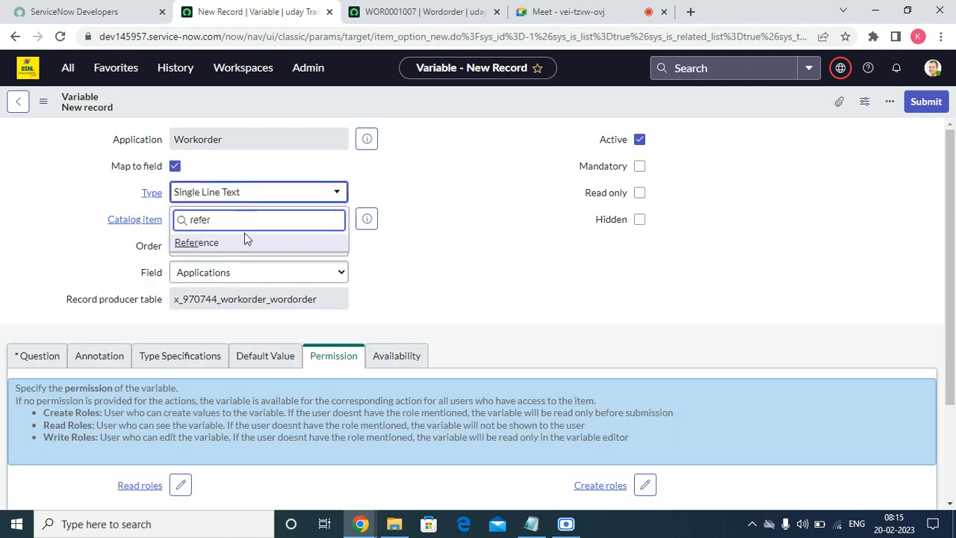
left_click(245, 242)
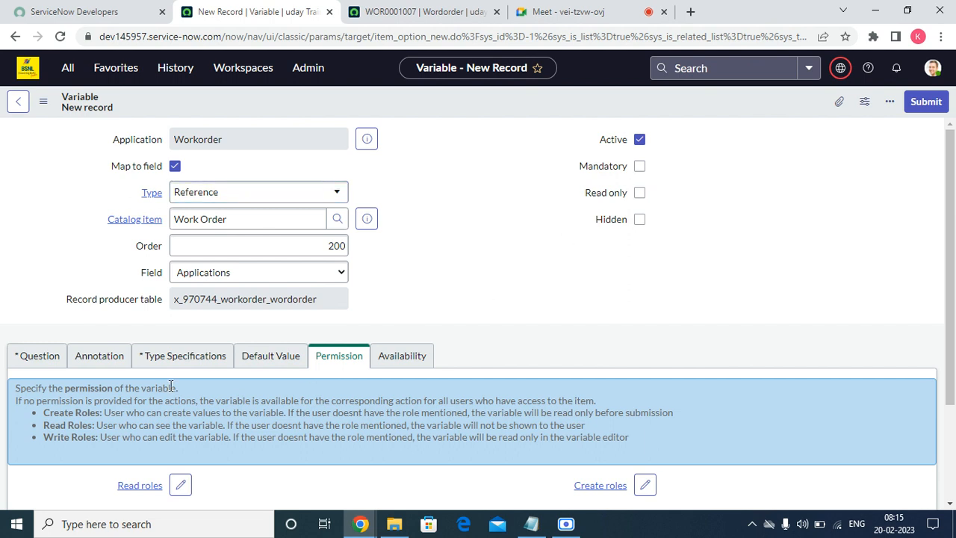
- Map the variable to the Company field of the work order table
left_click(37, 357)
scroll(127, 381, "down", 1)
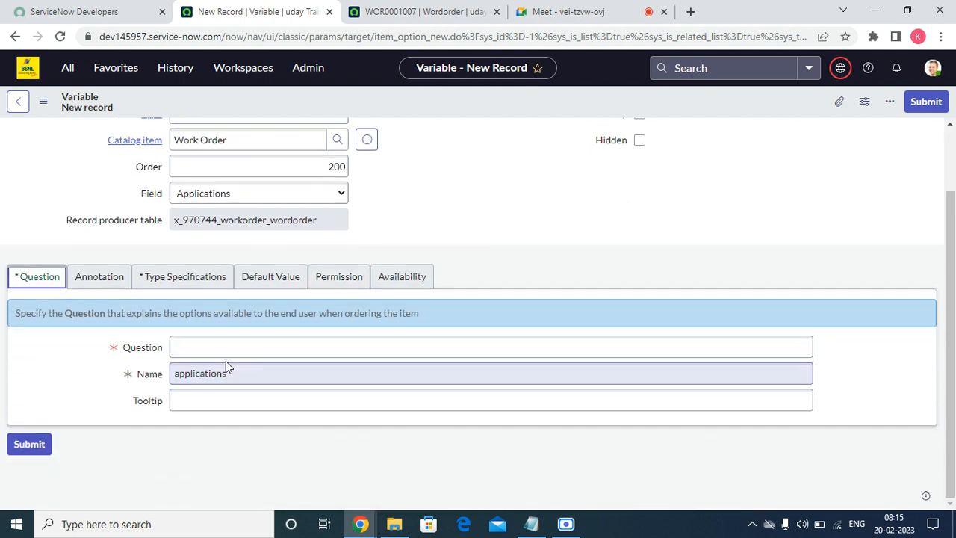
left_click(236, 196)
key("Down")
key("Down")
key("Down")
key("Down")
key("Down")
key("Down")
key("Down")
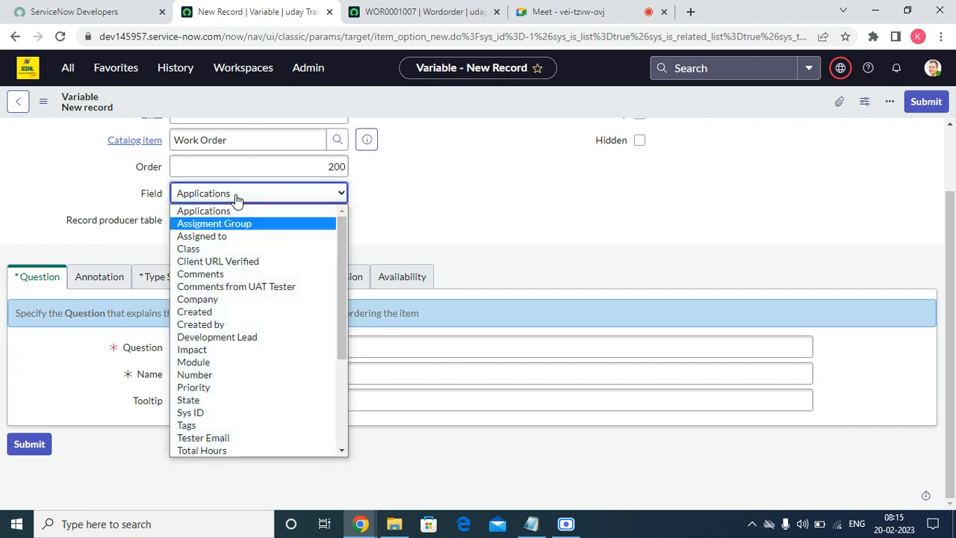
key("Return")
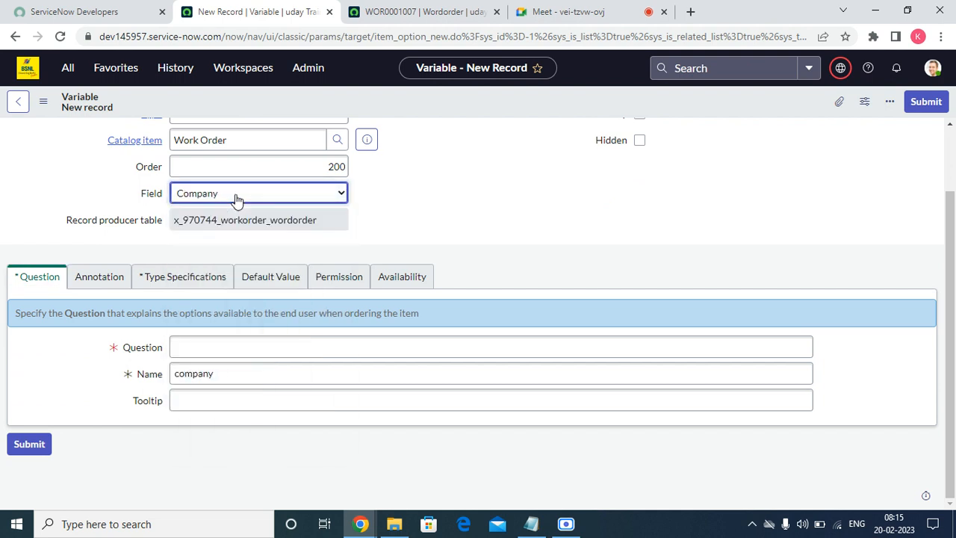
- Enter "Company" as the variable's question and make the variable mandatory
left_click(200, 347)
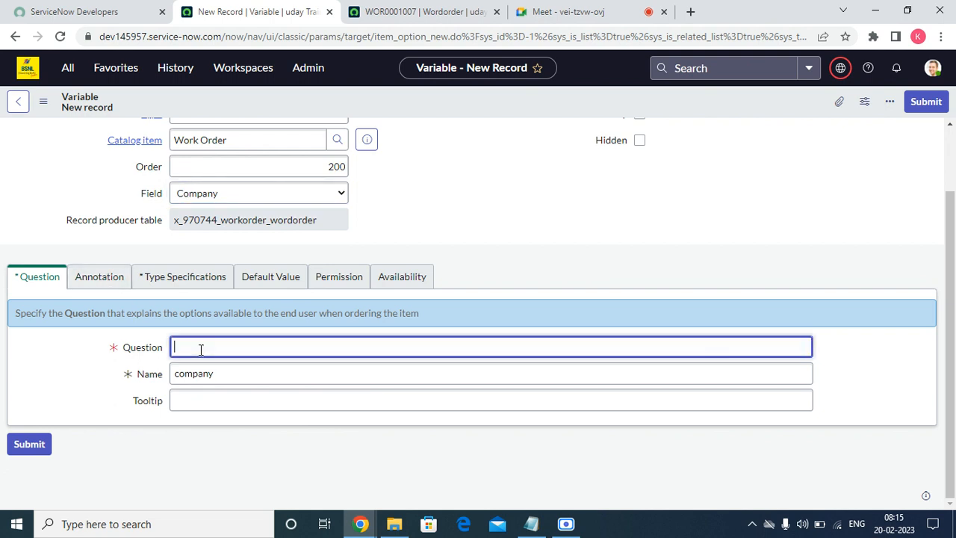
type("Company")
key("Home")
scroll(747, 281, "up", 1)
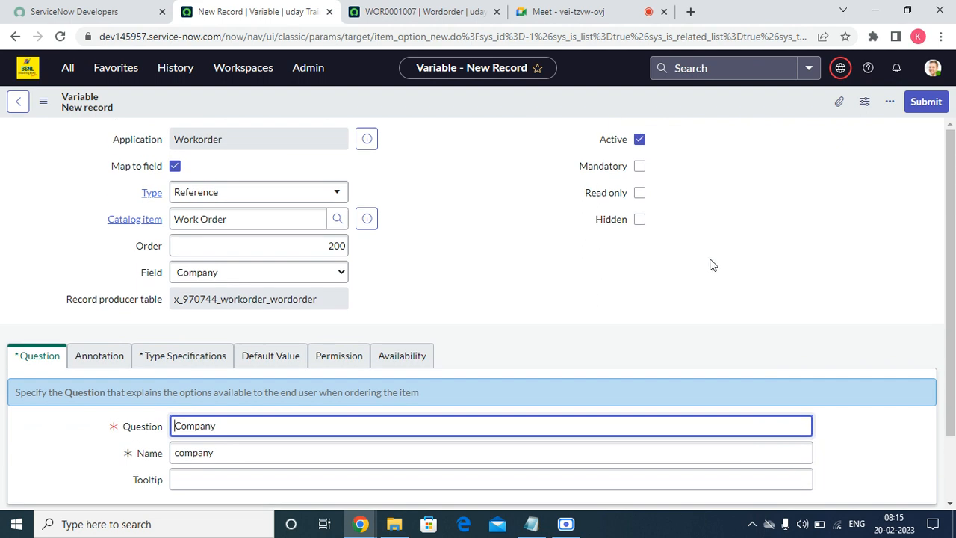
left_click(639, 166)
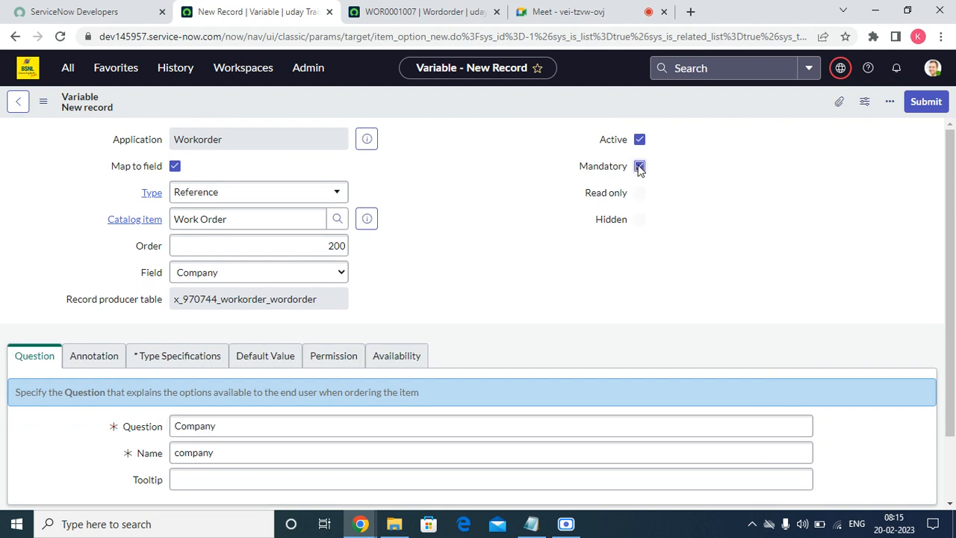
- Try to submit the variable, and set its required reference table to Company [core_company]
left_click(924, 101)
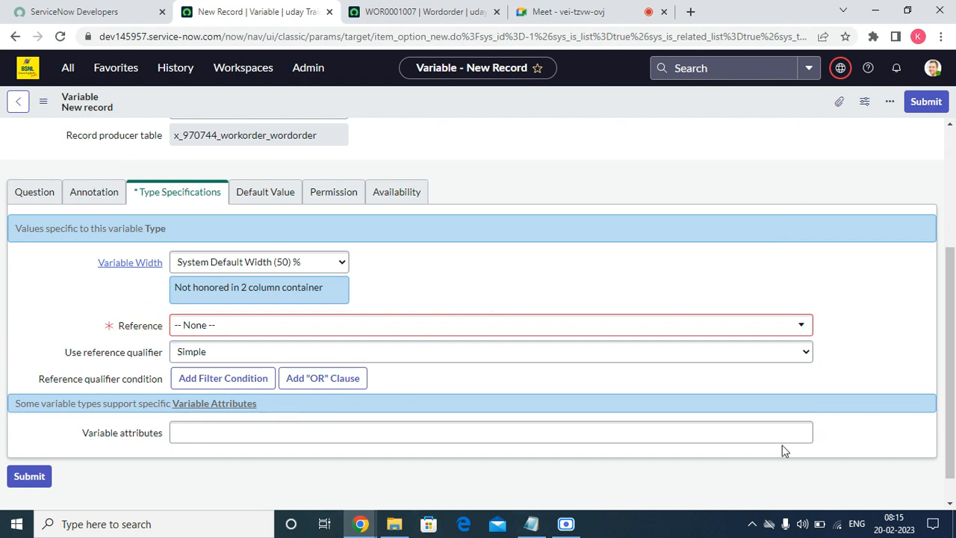
left_click(213, 325)
type("coren")
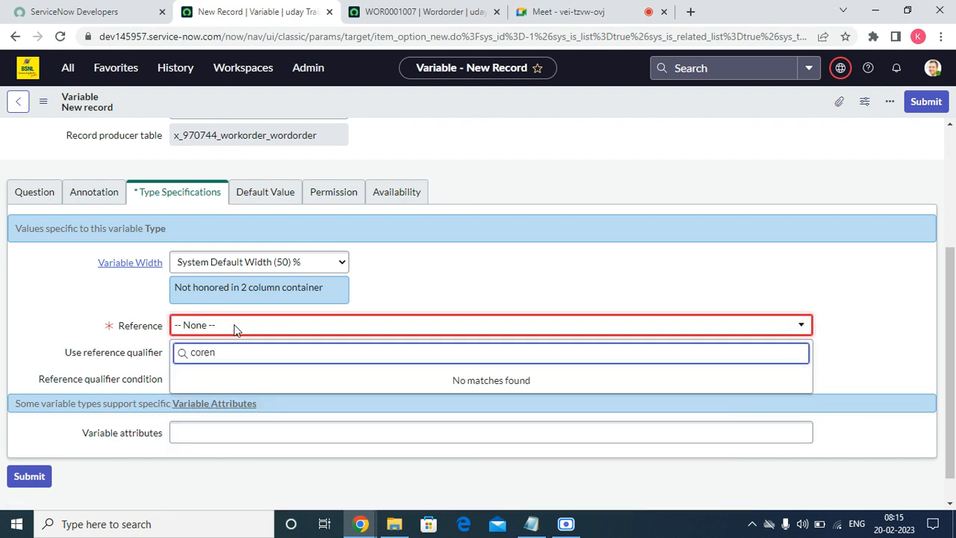
key("BackSpace")
type("-o")
key("BackSpace")
key("BackSpace")
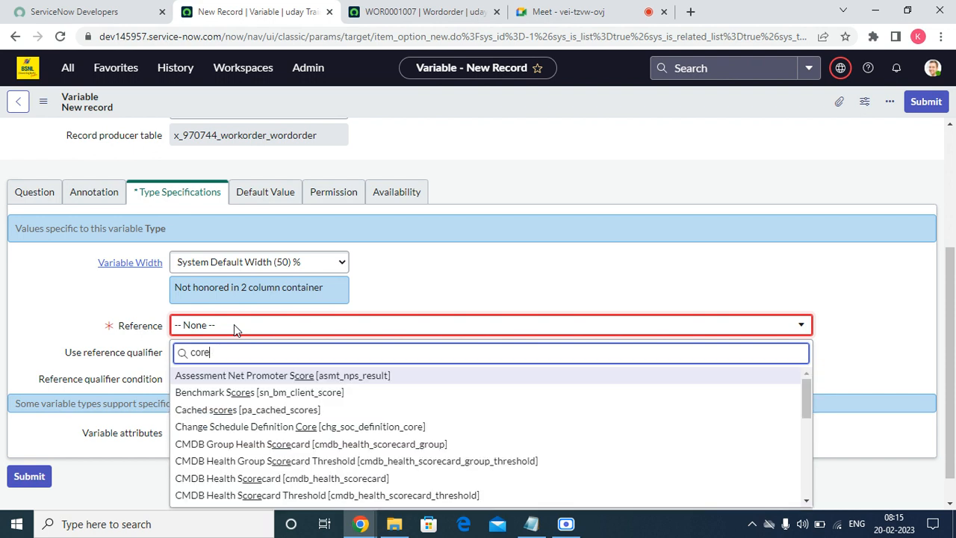
type("_")
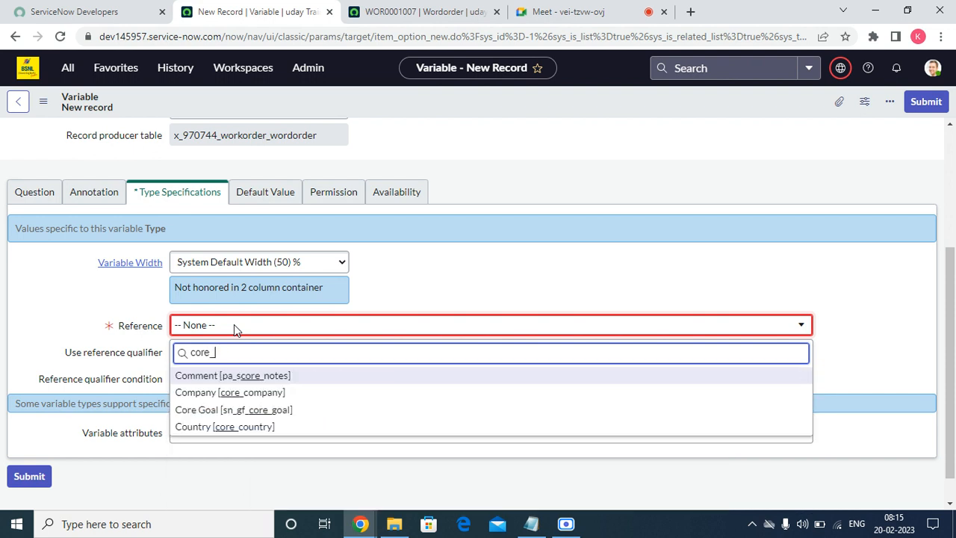
left_click(243, 392)
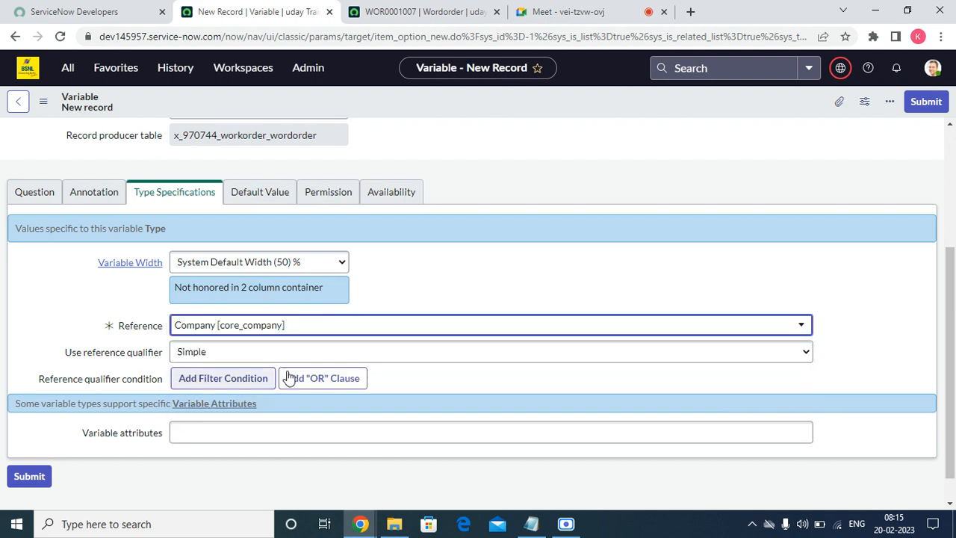
- Dismiss the error about the unfilled mandatory field and review the Company variable's settings
scroll(375, 350, "up", 3)
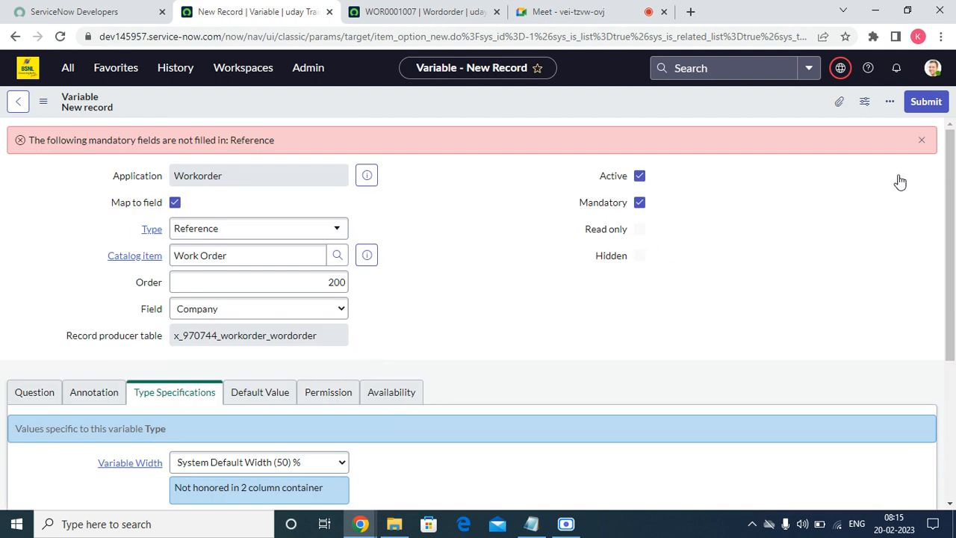
left_click(923, 141)
scroll(432, 401, "down", 4)
scroll(406, 402, "up", 3)
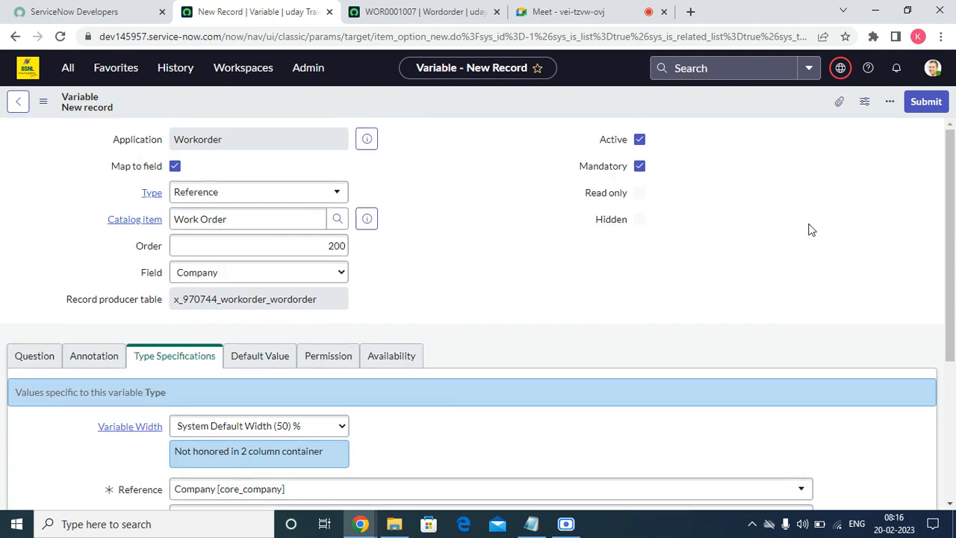
- Submit the Company variable and locate the Applications field on work order record WOR0001007
left_click(926, 102)
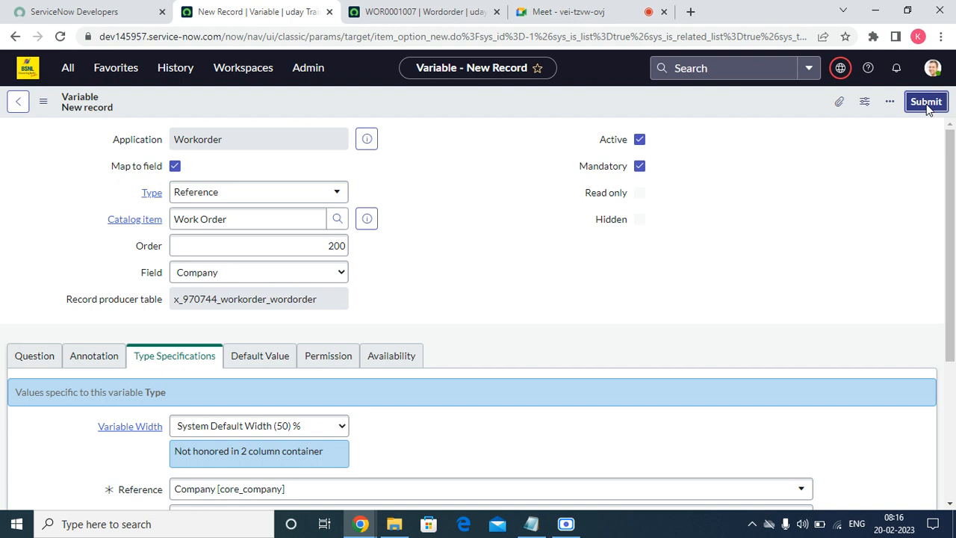
left_click(389, 11)
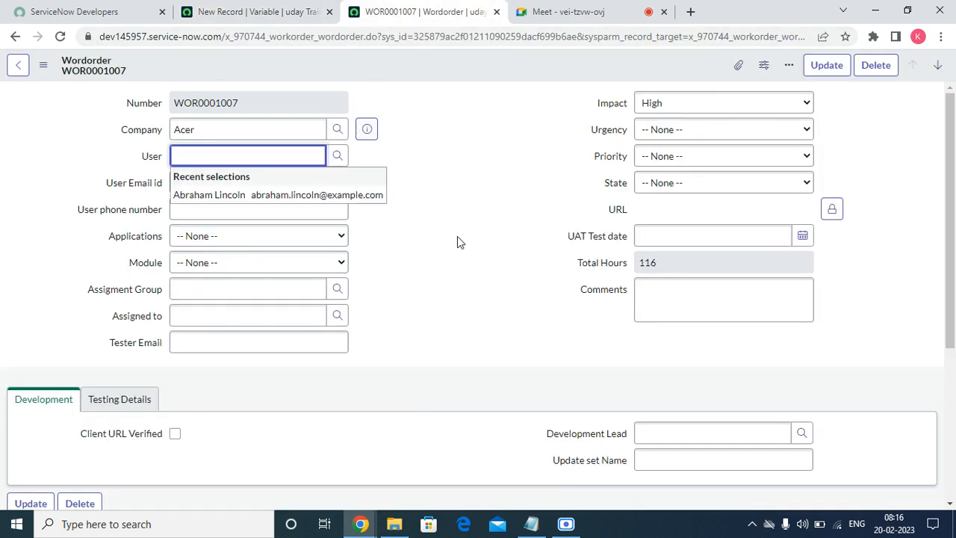
left_click(498, 232)
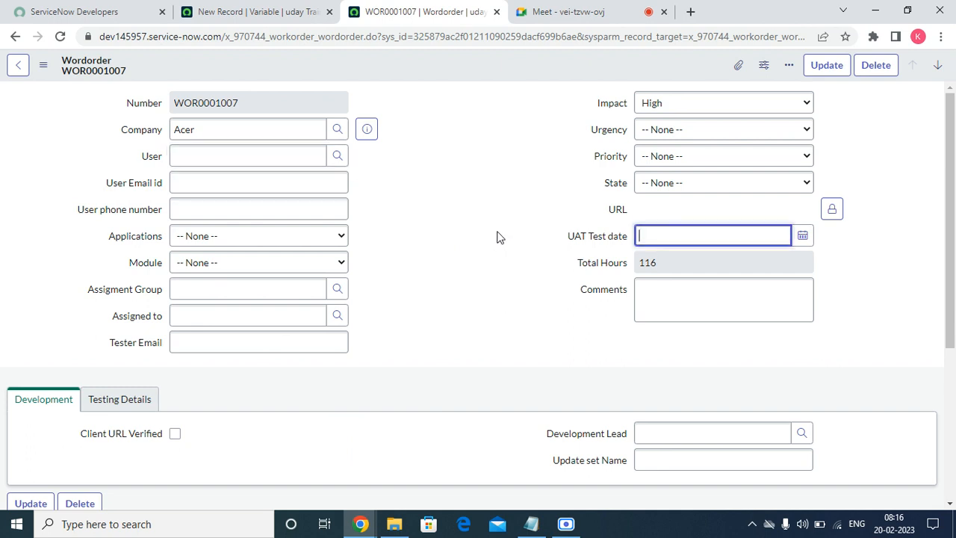
double_click(110, 235)
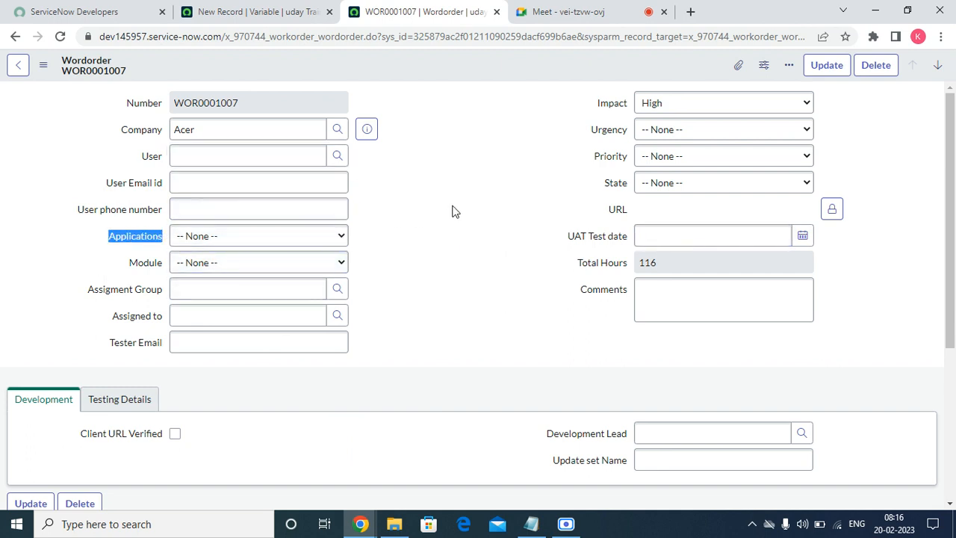
left_click(435, 239)
- Choose CSM as the application and Case as the module on the work order form
left_click(249, 262)
left_click(235, 265)
left_click(239, 238)
left_click(230, 266)
left_click(246, 263)
left_click(241, 264)
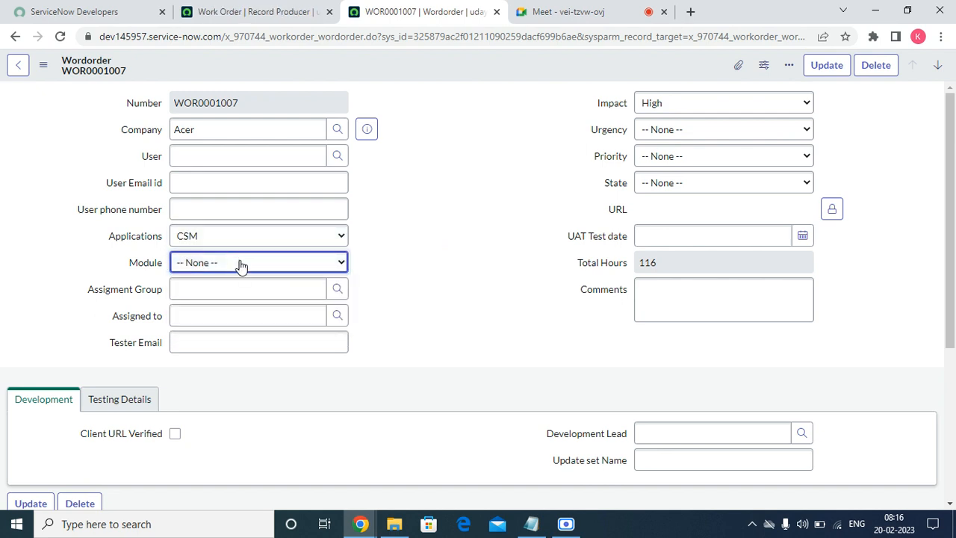
left_click(241, 264)
left_click(249, 293)
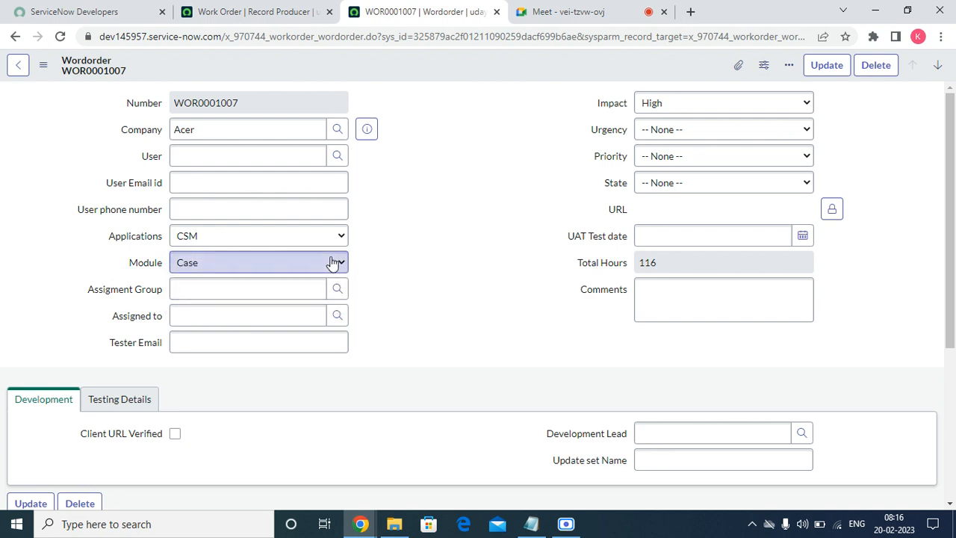
- Create a new variable on the Work Order record producer and map it to the Applications field
left_click(270, 11)
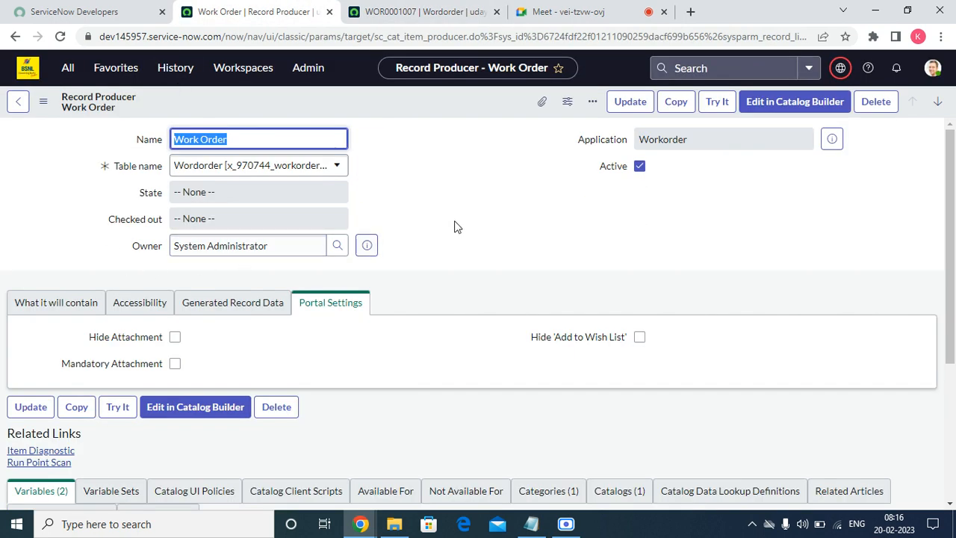
left_click(21, 302)
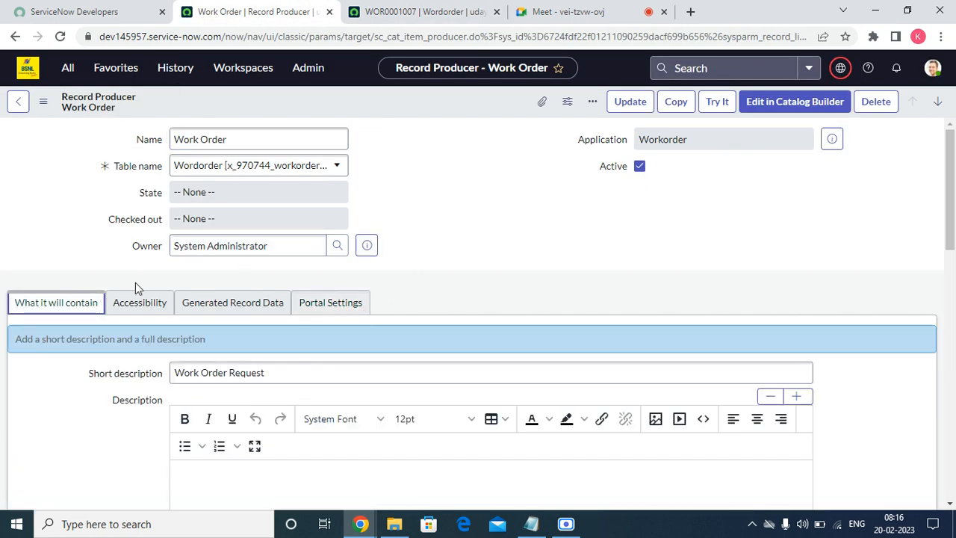
scroll(186, 300, "down", 10)
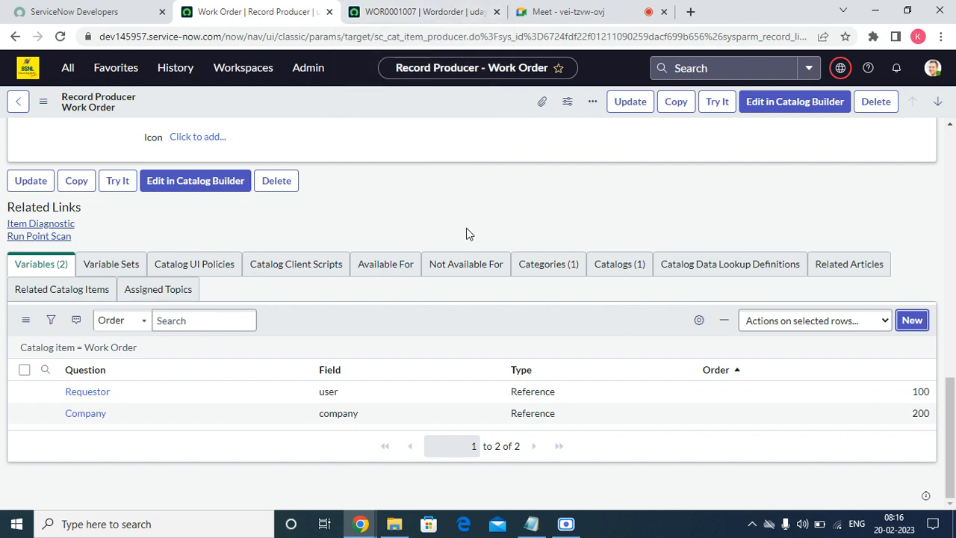
left_click(917, 329)
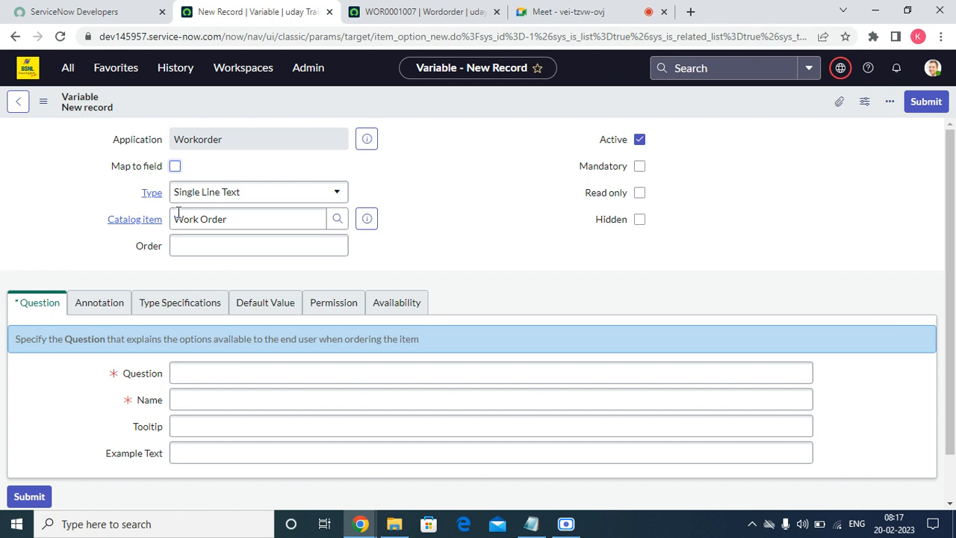
left_click(175, 165)
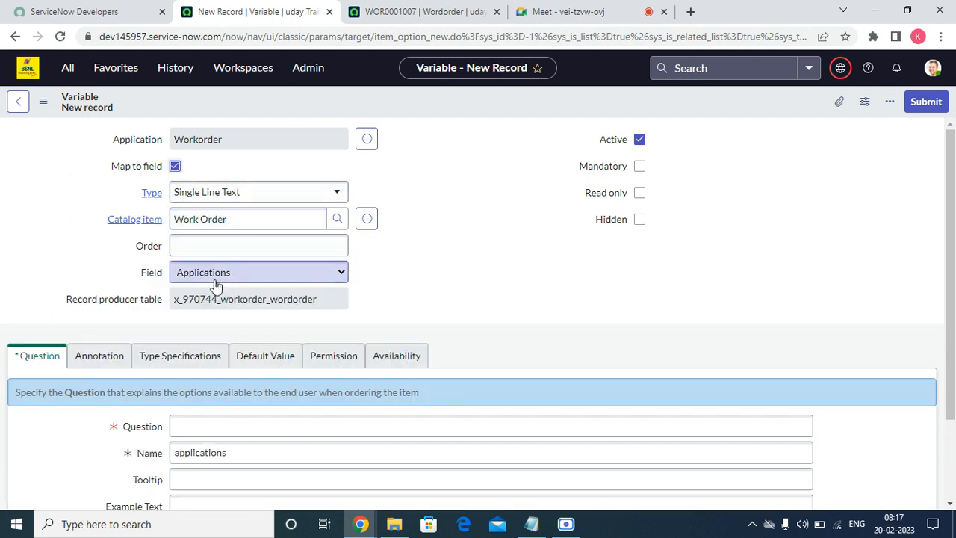
- Enter "Appliations" as the new variable's question and make the variable mandatory
scroll(229, 377, "down", 2)
left_click(194, 318)
type("ap")
key("BackSpace")
key("BackSpace")
type("Appl")
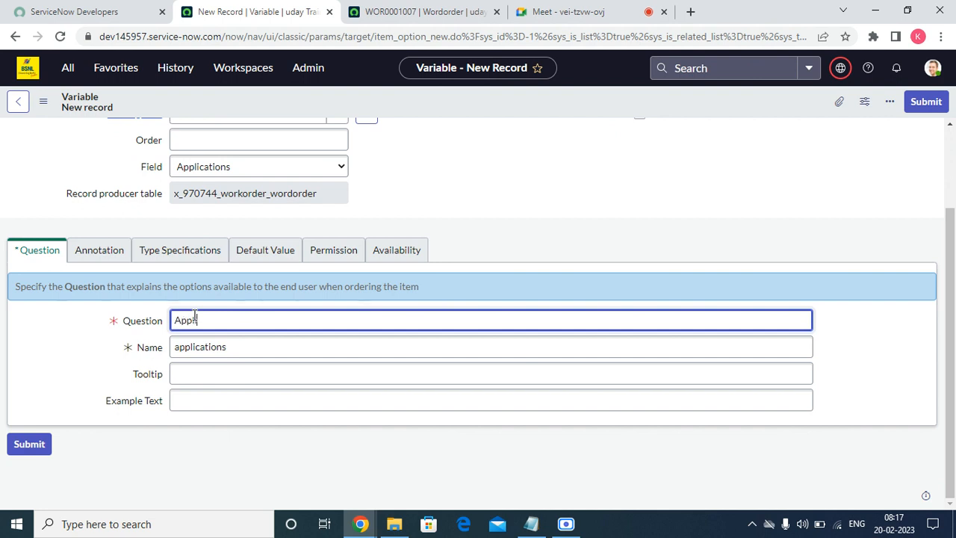
type("ications")
scroll(159, 349, "up", 2)
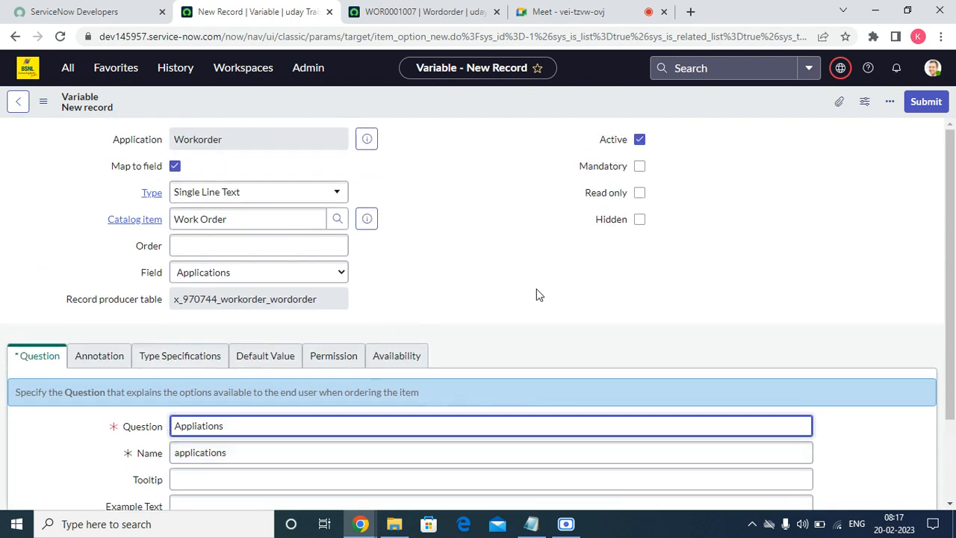
left_click(642, 168)
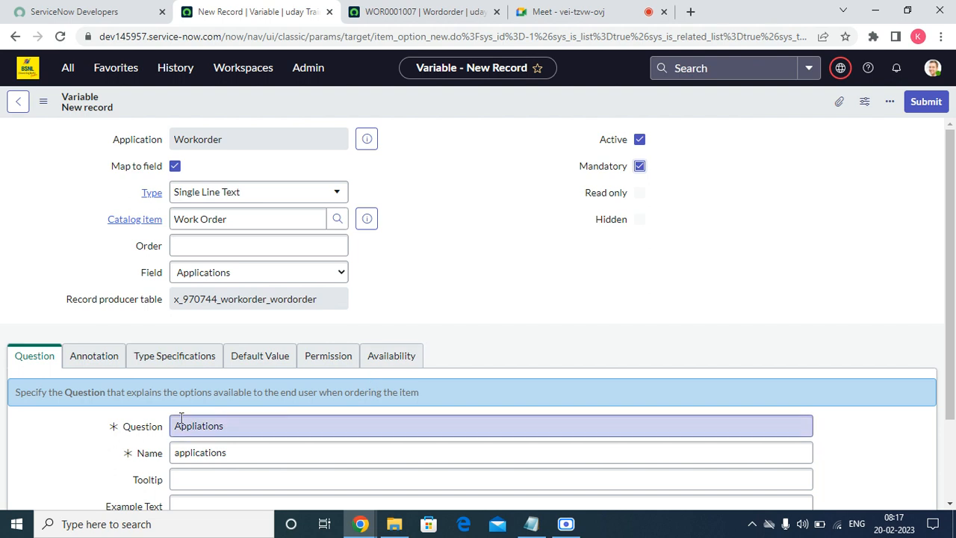
- Replace the variable's help tag with "On which application need to develop" in its annotation settings
scroll(181, 417, "down", 2)
left_click(101, 256)
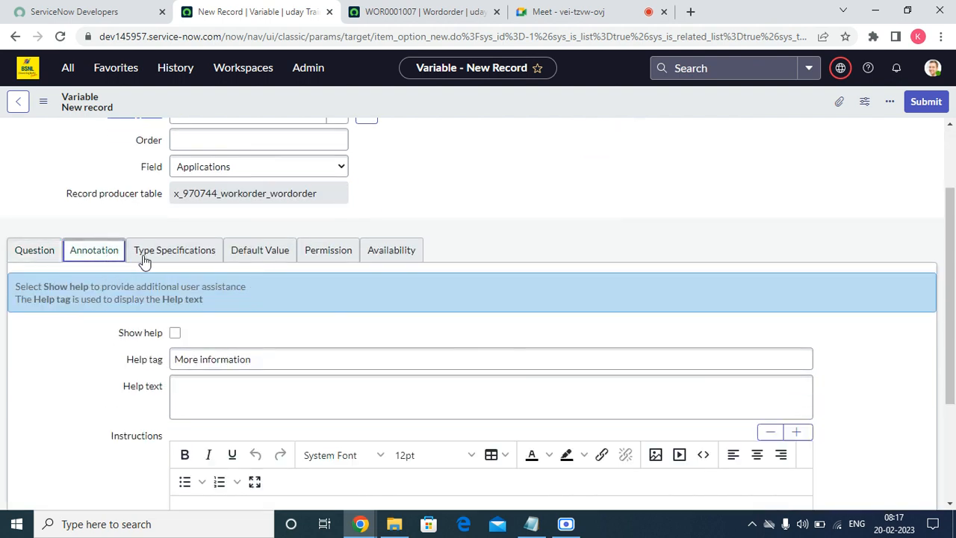
triple_click(279, 362)
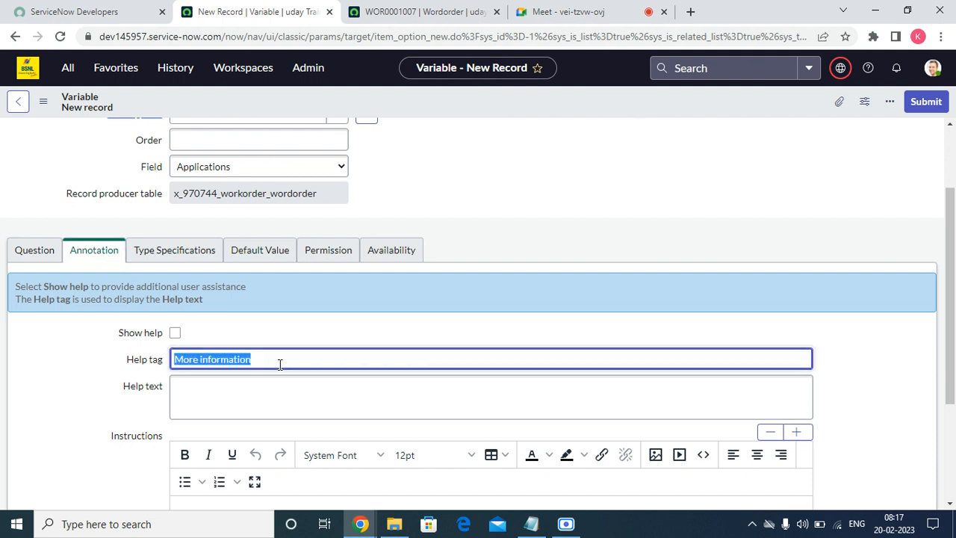
type("Appl")
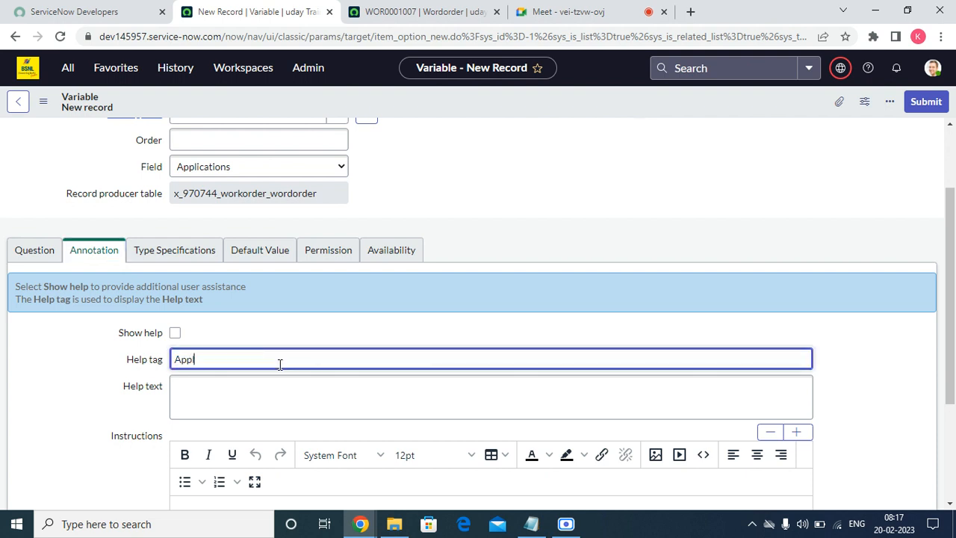
type("iation you ant ot")
key("BackSpace")
key("BackSpace")
key("BackSpace")
key("BackSpace")
key("BackSpace")
key("BackSpace")
key("BackSpace")
key("BackSpace")
key("BackSpace")
key("BackSpace")
key("BackSpace")
key("BackSpace")
key("BackSpace")
key("BackSpace")
key("BackSpace")
key("BackSpace")
key("BackSpace")
key("BackSpace")
type("On which ap")
type("pli")
type("cation need")
type(" ro")
type(" t")
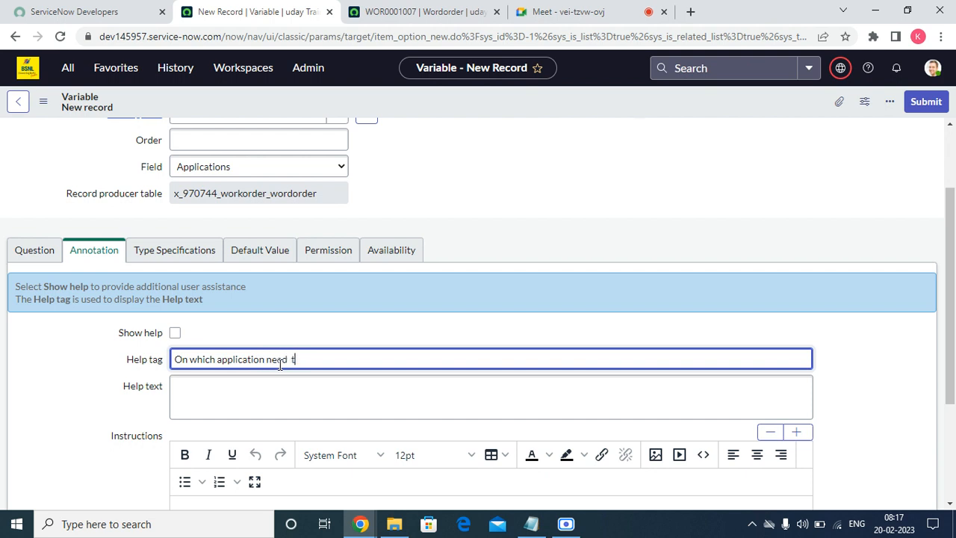
type("o developer")
key("BackSpace")
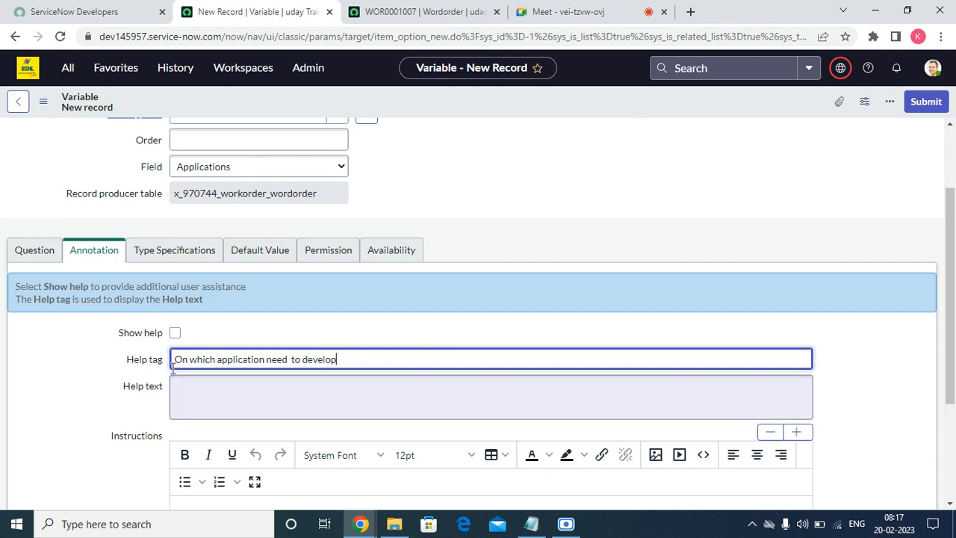
- Check the variable's type specifications and change its type to Lookup Multiple Choice
left_click(180, 251)
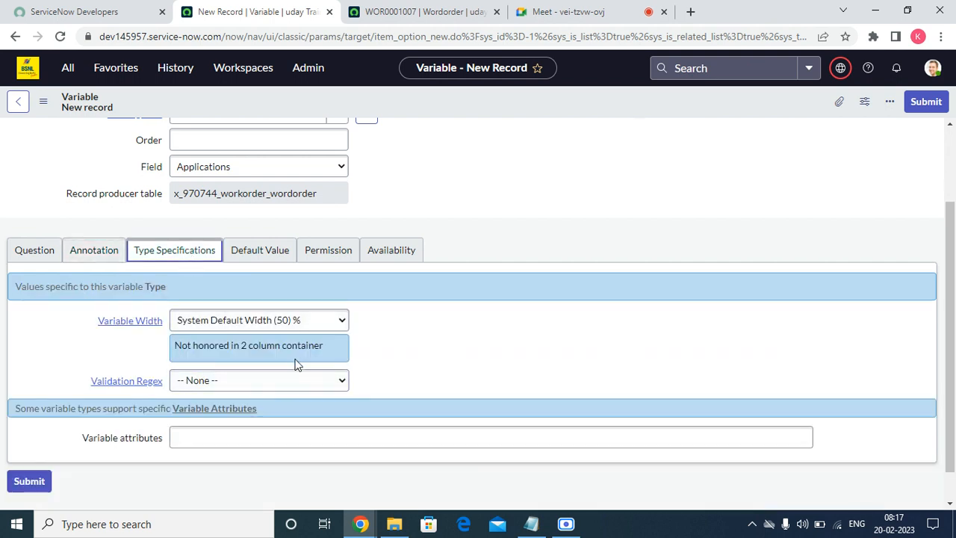
left_click(35, 250)
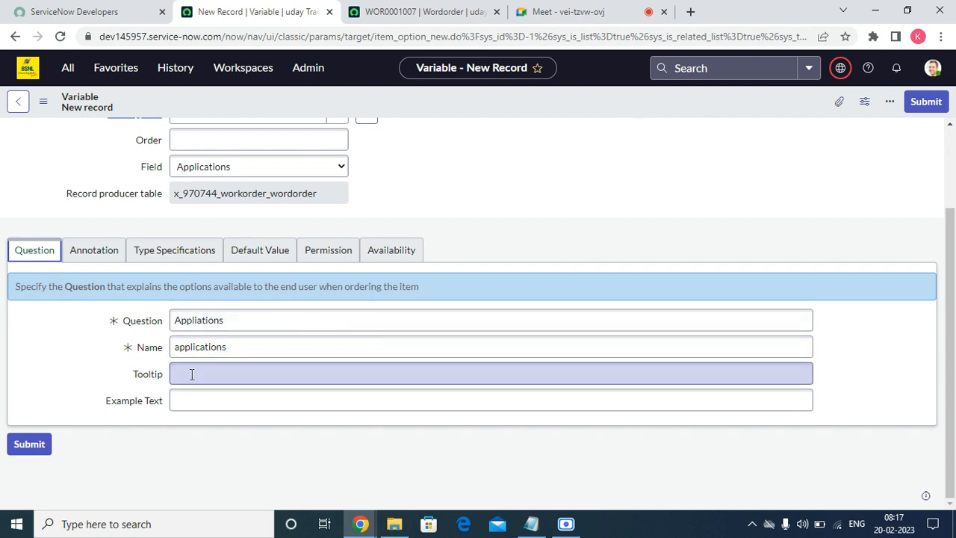
scroll(192, 374, "up", 2)
left_click(265, 192)
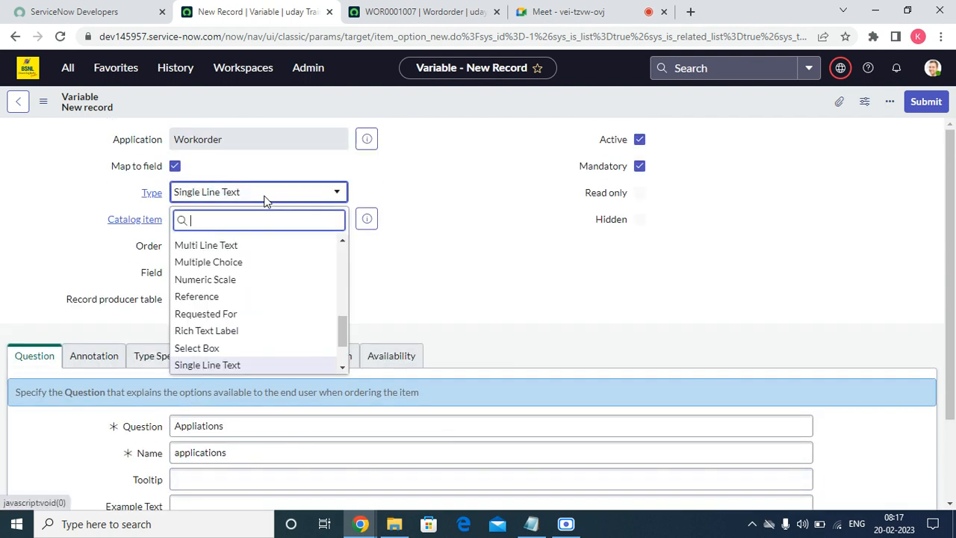
type("loo")
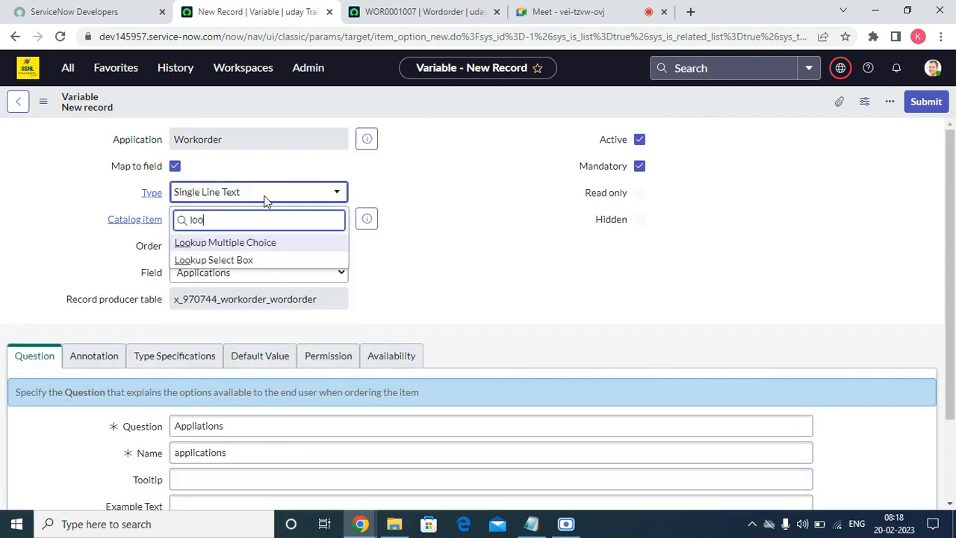
left_click(250, 244)
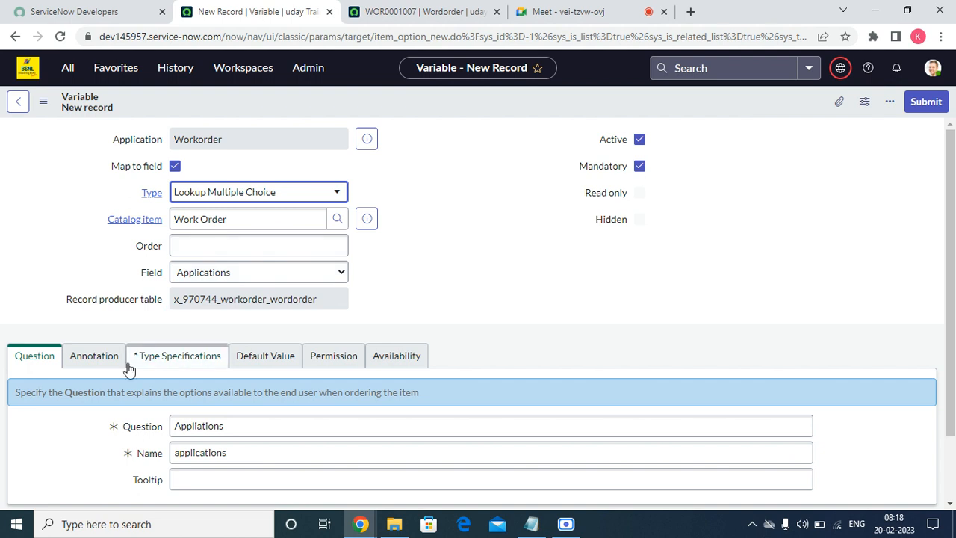
- Set the variable's lookup table to Wordorder [x_970744_workorder_wordorder]
scroll(128, 369, "down", 1)
left_click(154, 277)
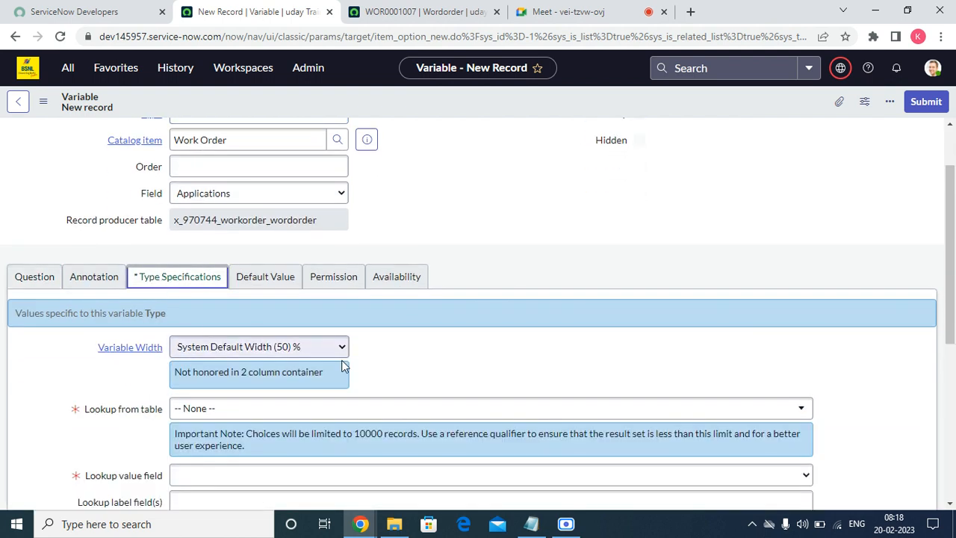
scroll(615, 333, "down", 5)
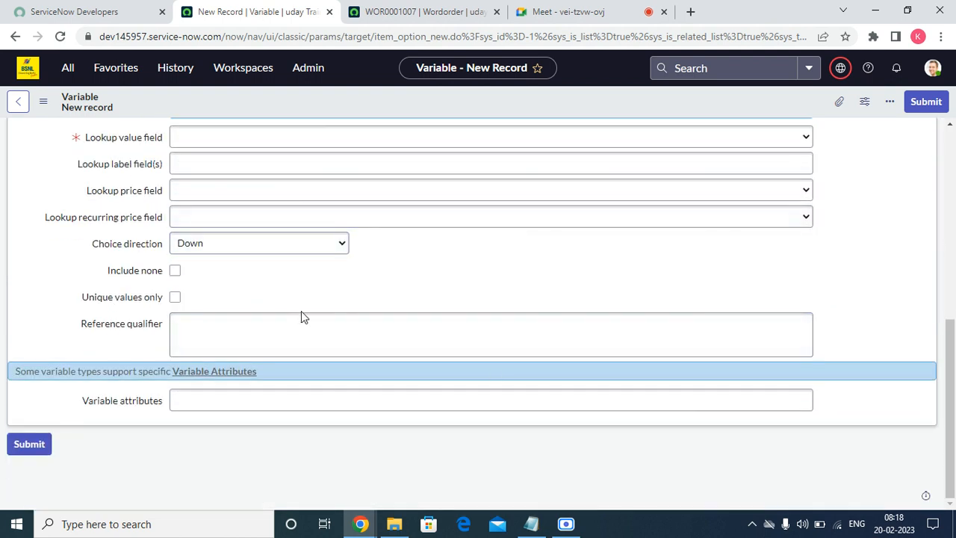
scroll(302, 317, "up", 6)
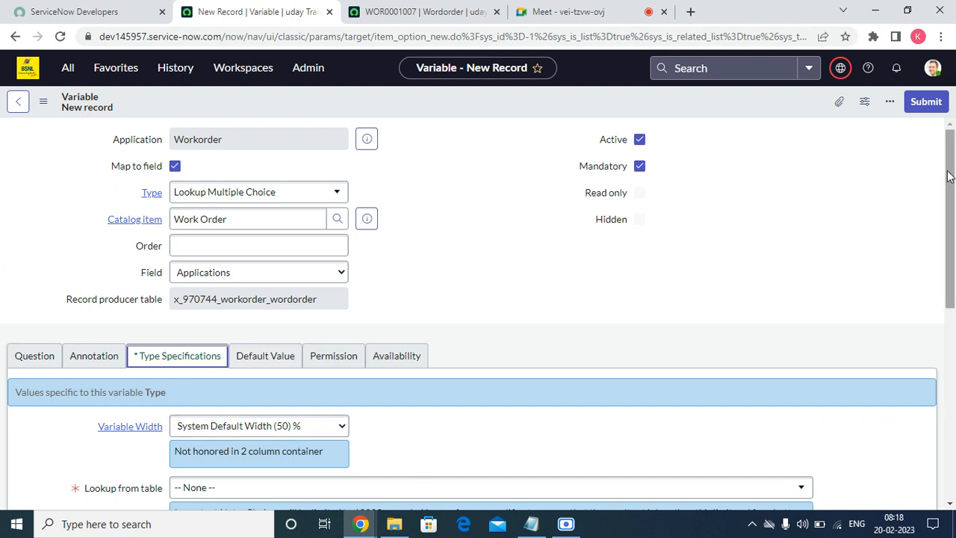
scroll(948, 176, "down", 4)
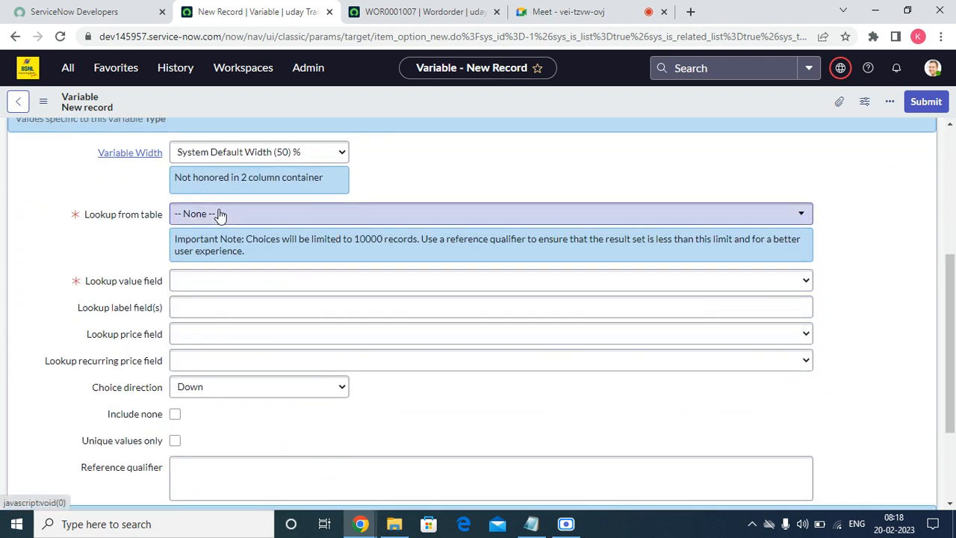
left_click(220, 214)
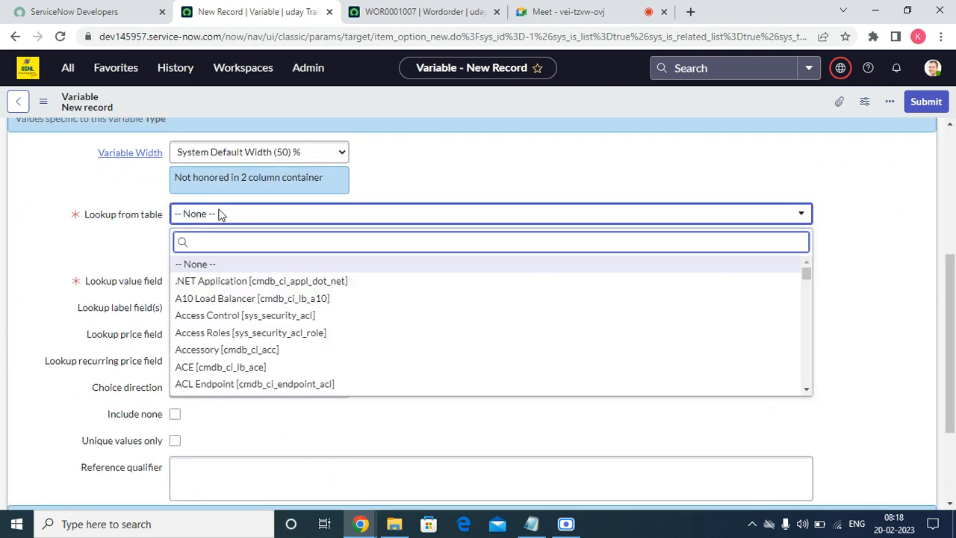
type("work")
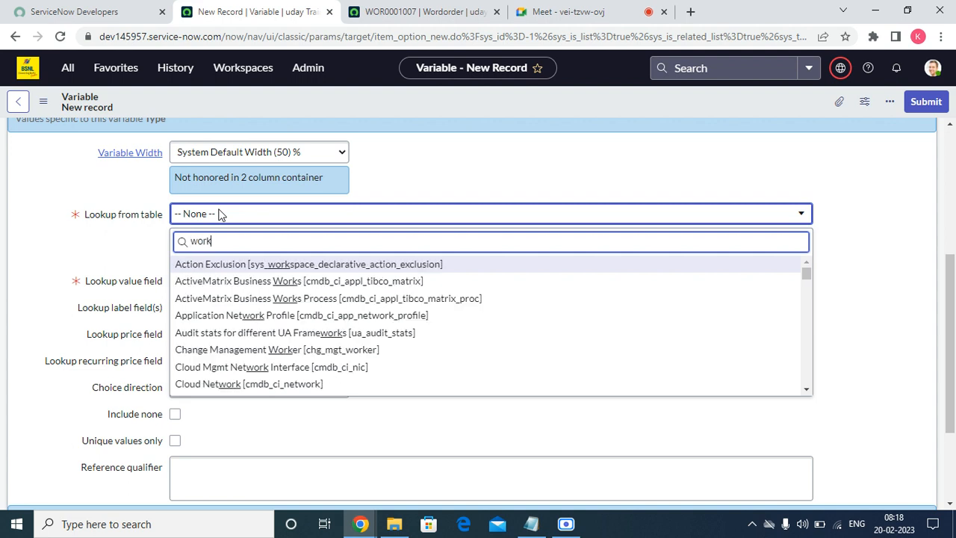
type("or")
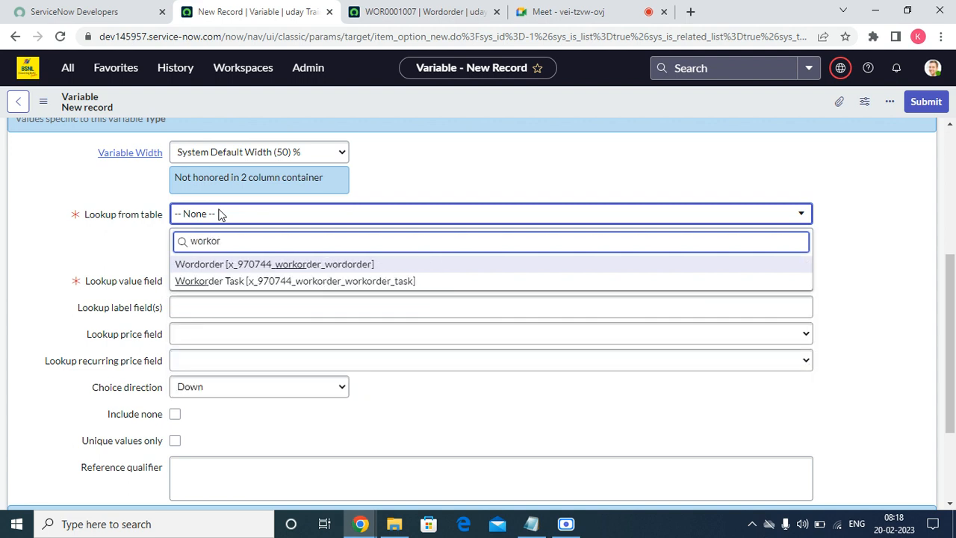
left_click(233, 265)
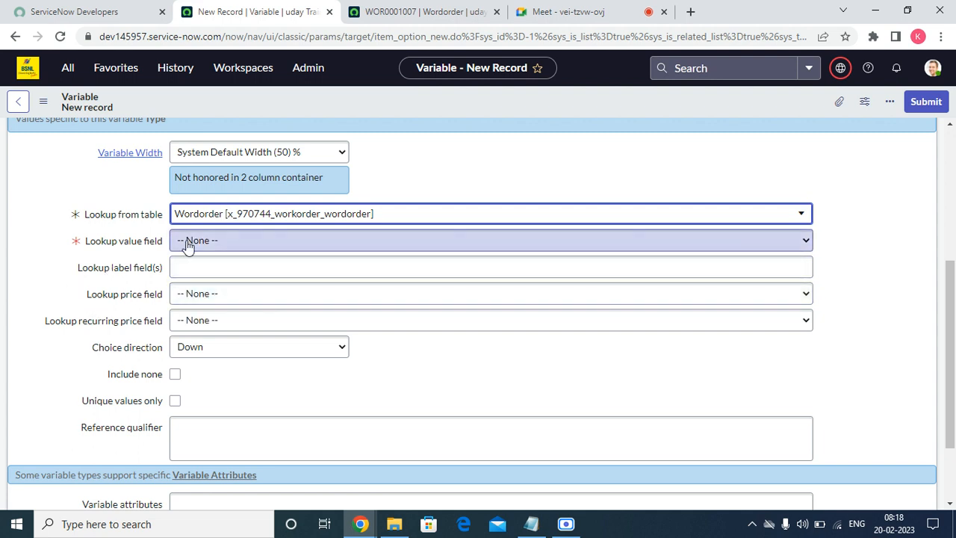
- Set the lookup value field to Applications and review the variable's remaining settings
left_click(249, 247)
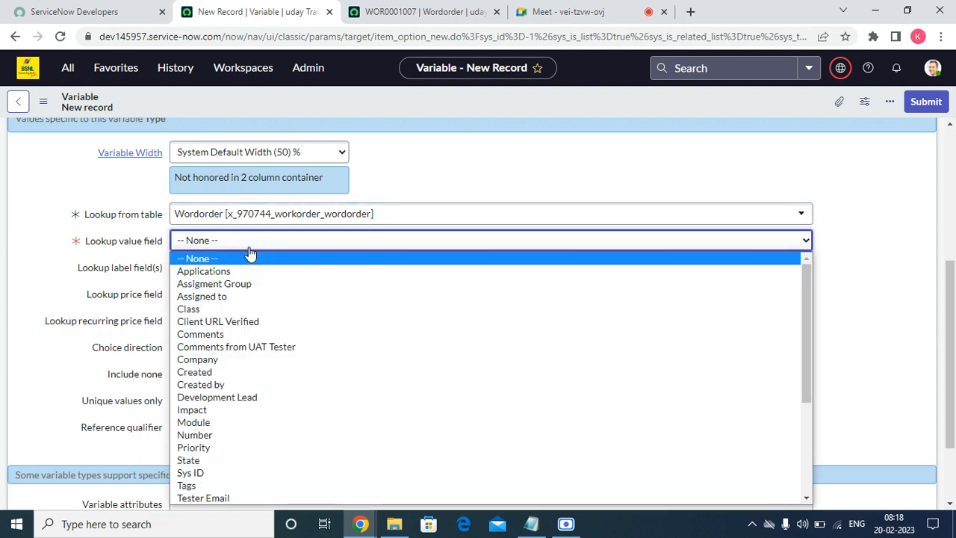
left_click(216, 273)
scroll(142, 373, "down", 2)
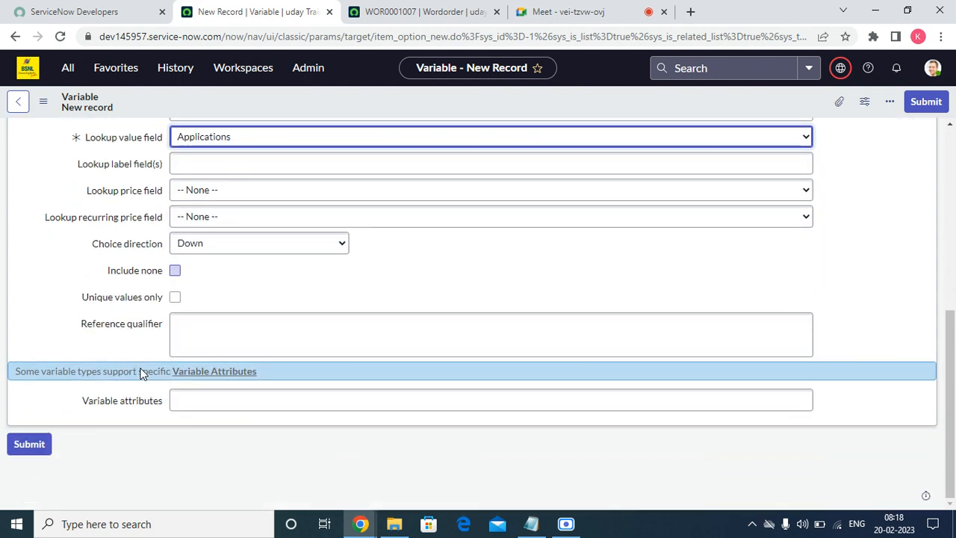
scroll(142, 371, "up", 5)
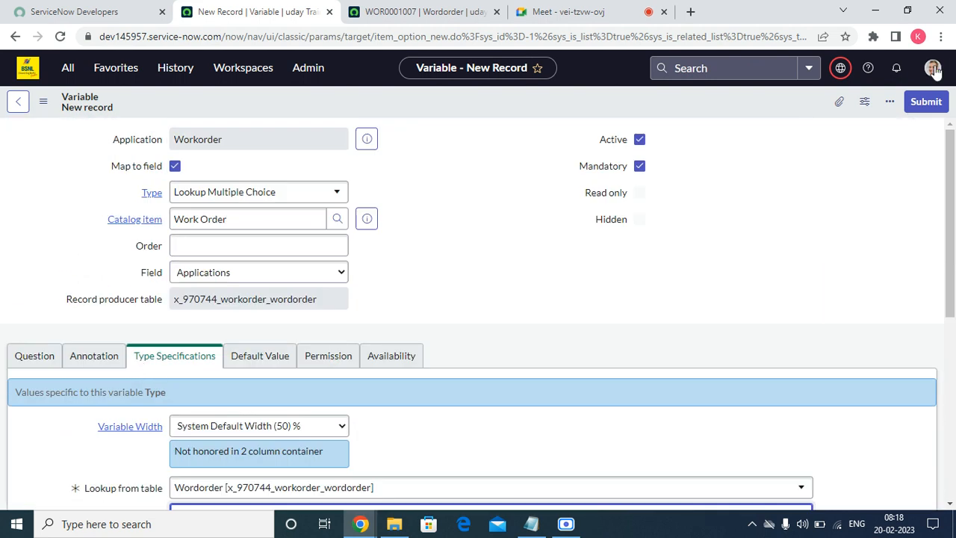
- Submit the Applications variable and check the record producer's variables list
left_click(924, 102)
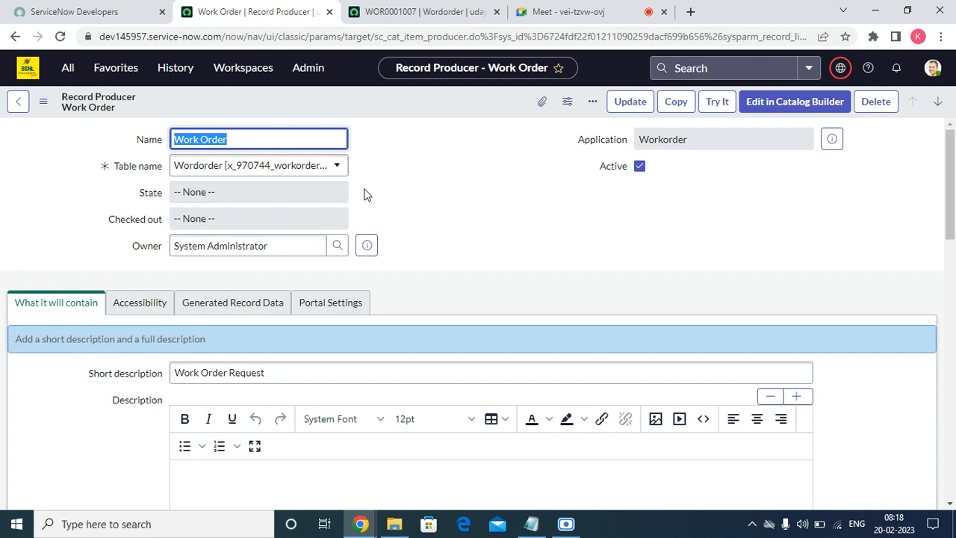
scroll(413, 152, "down", 15)
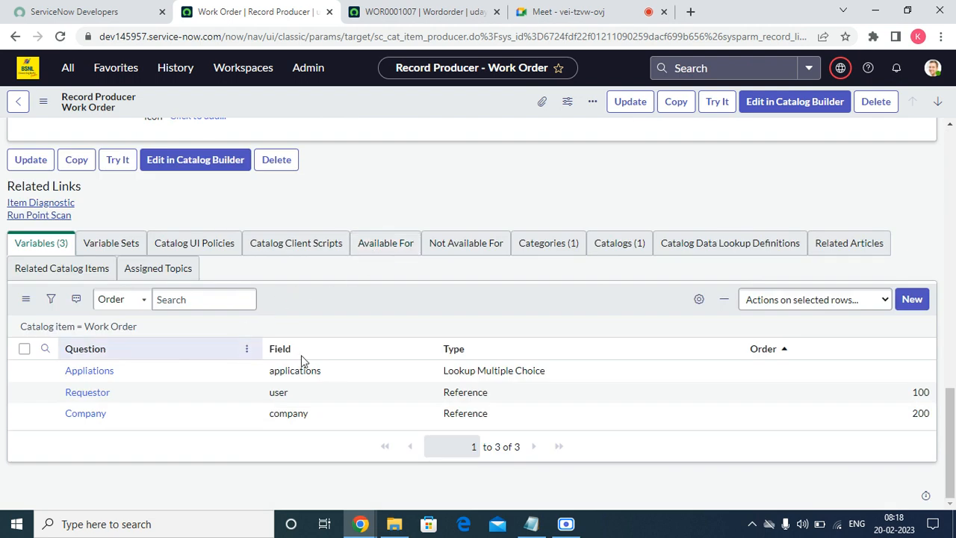
- Check the Urgency field and the Priority choices on the open work order record, and return to the record producer
left_click(418, 12)
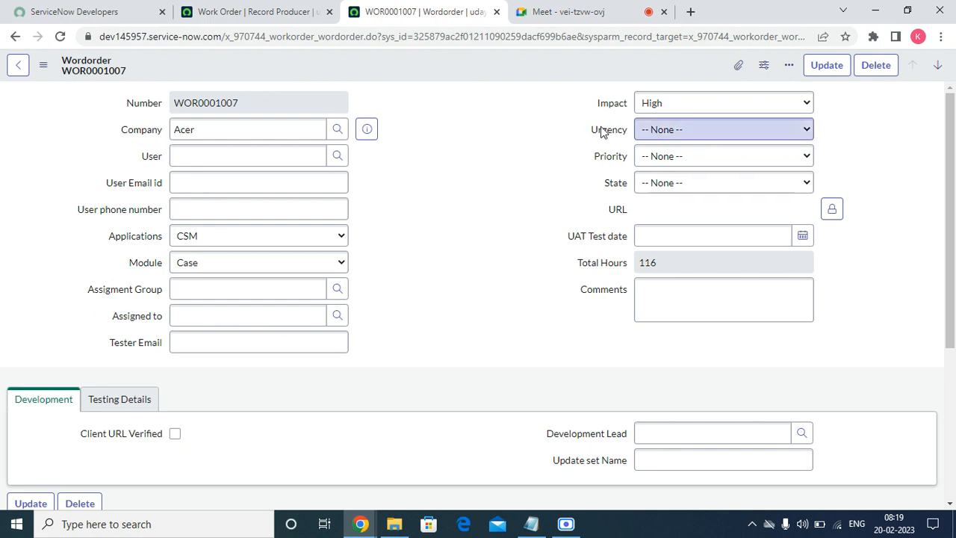
left_click_drag(590, 130, 617, 131)
left_click(681, 158)
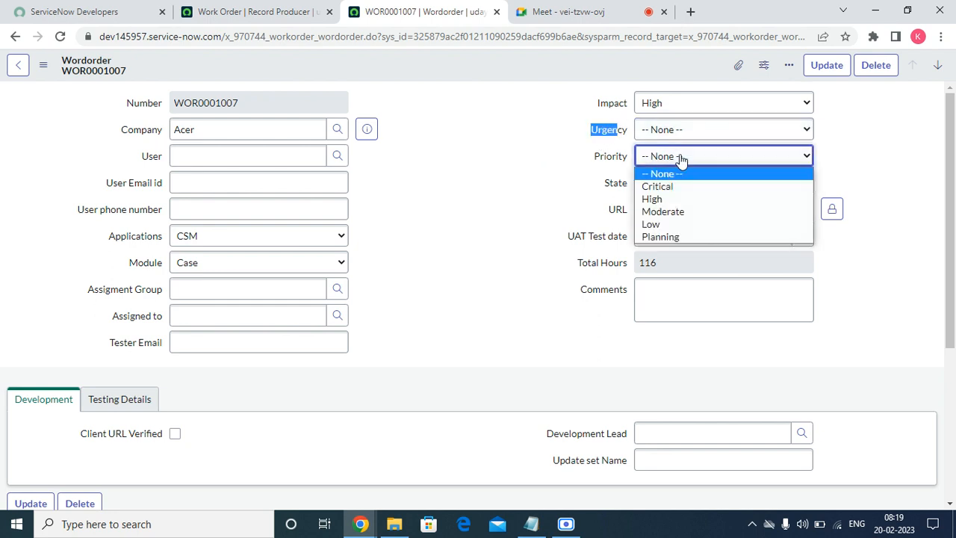
left_click(544, 179)
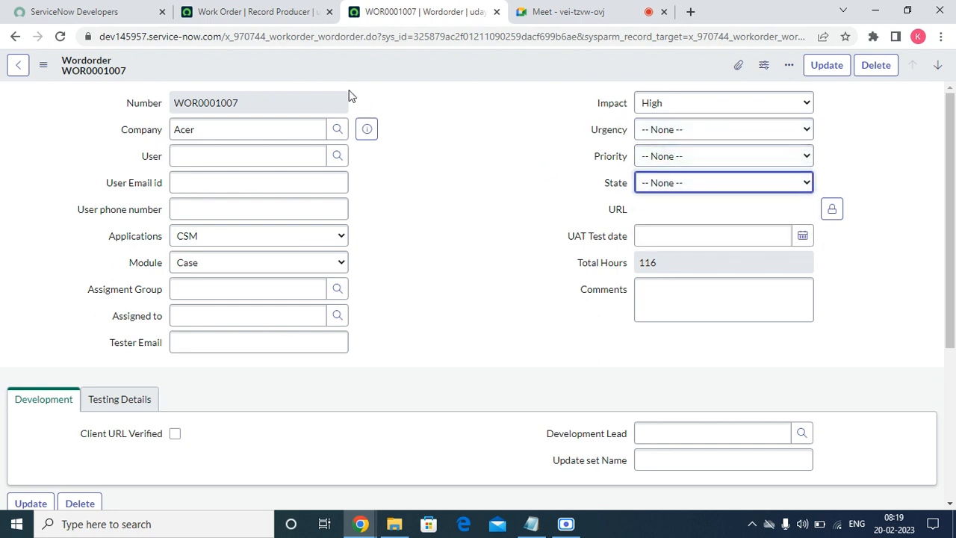
left_click(258, 15)
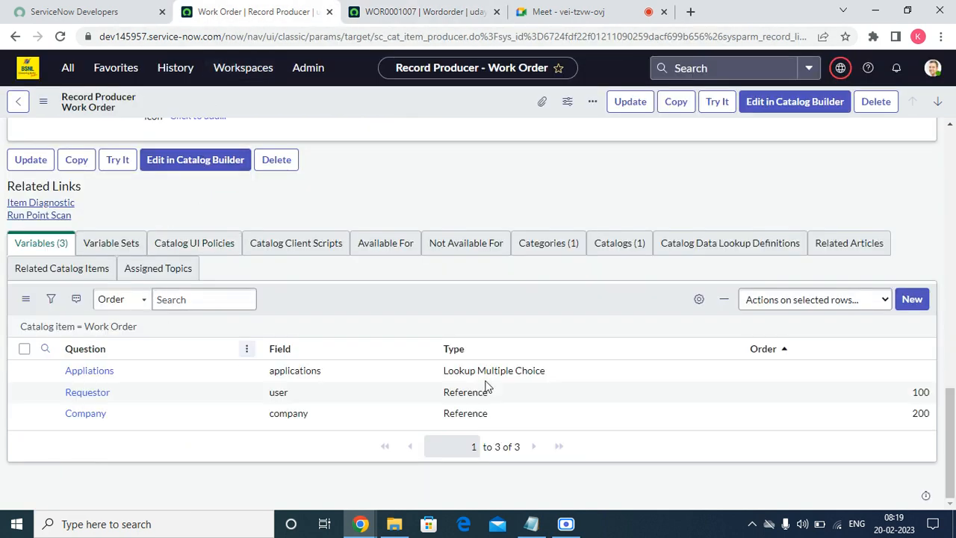
- Create a new variable for the Work Order record producer and enable its mapping to a field
left_click(905, 300)
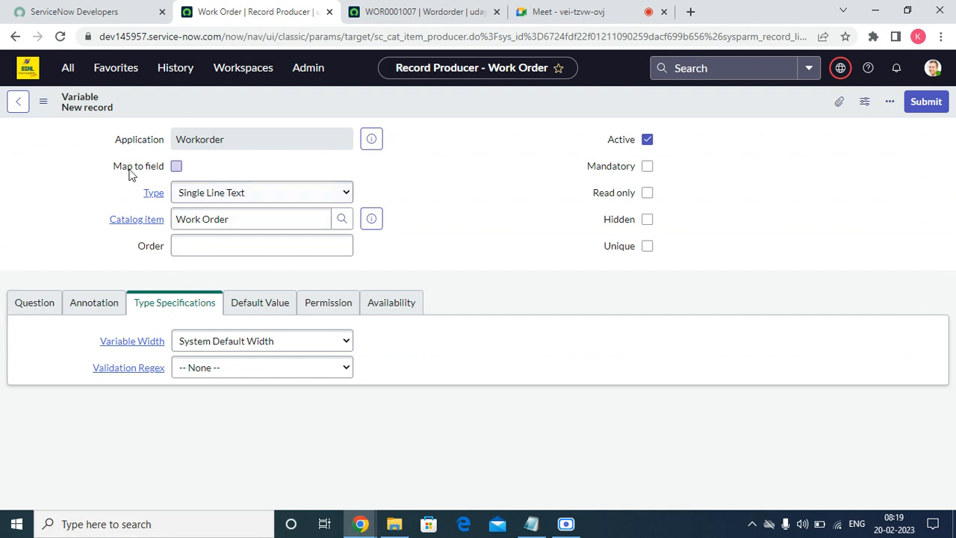
left_click(176, 166)
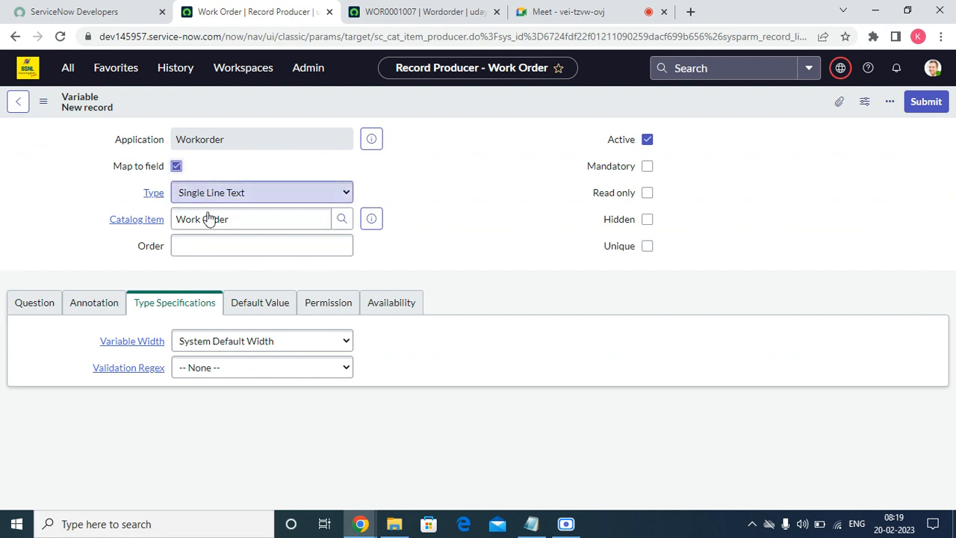
left_click(251, 196)
key("i")
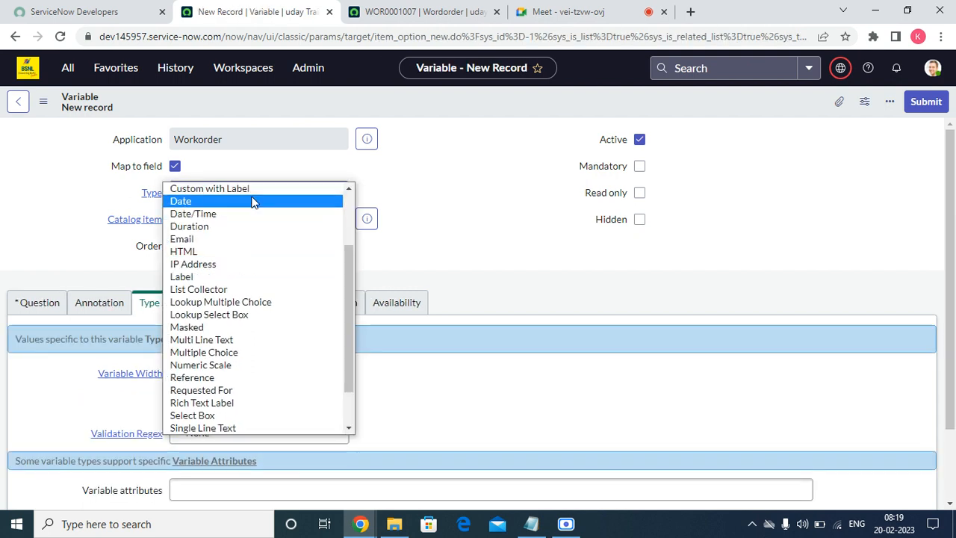
left_click(538, 213)
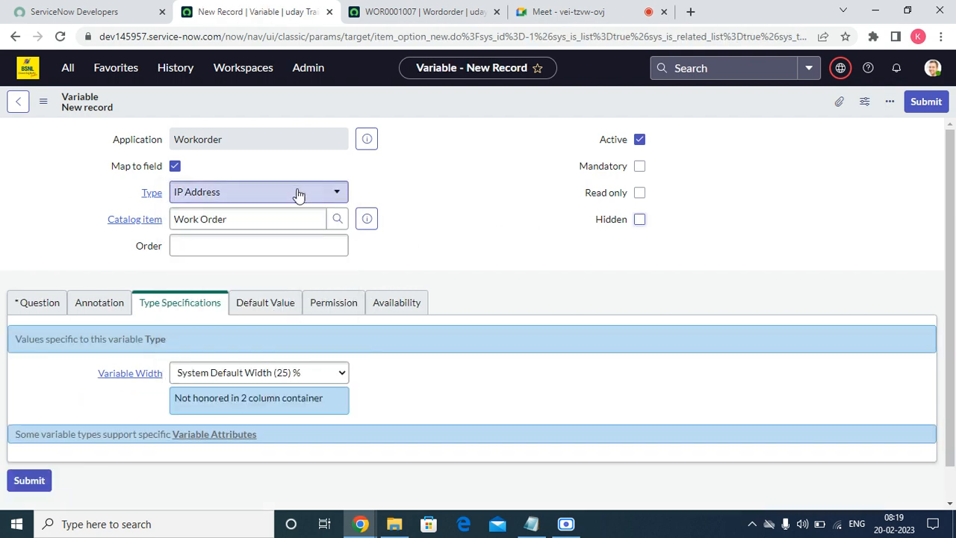
- Set the new variable's type to Lookup Multiple Choice and its order to 400
left_click(298, 194)
type("loo")
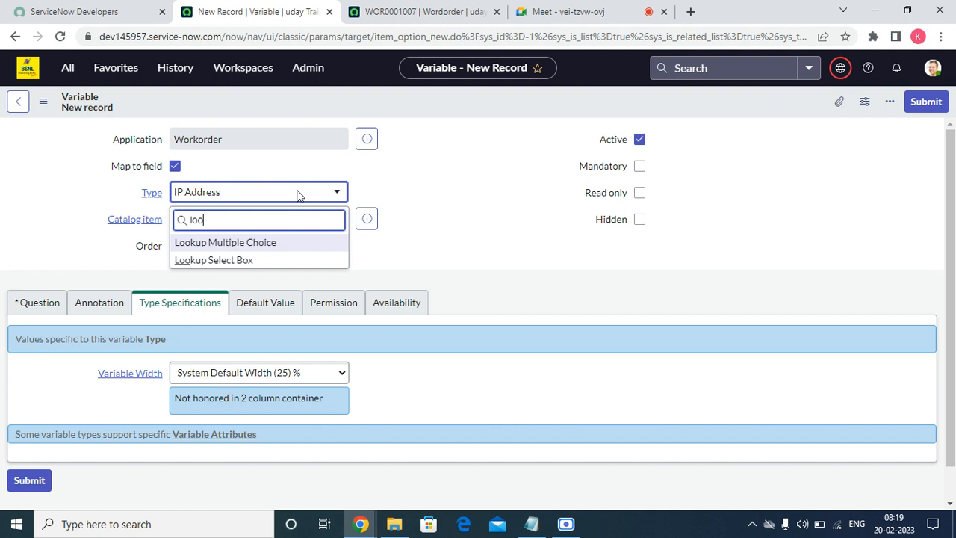
left_click(249, 242)
left_click(249, 244)
type("400")
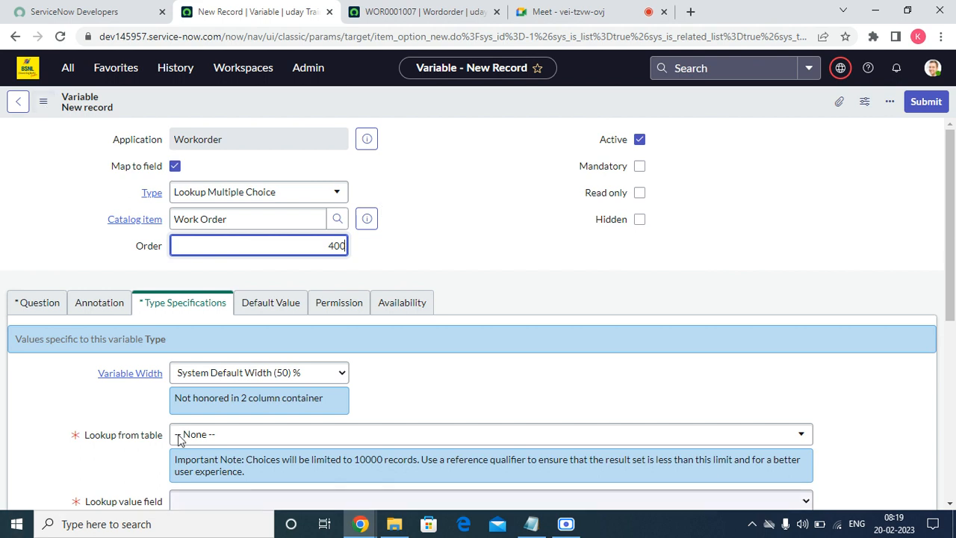
left_click(489, 248)
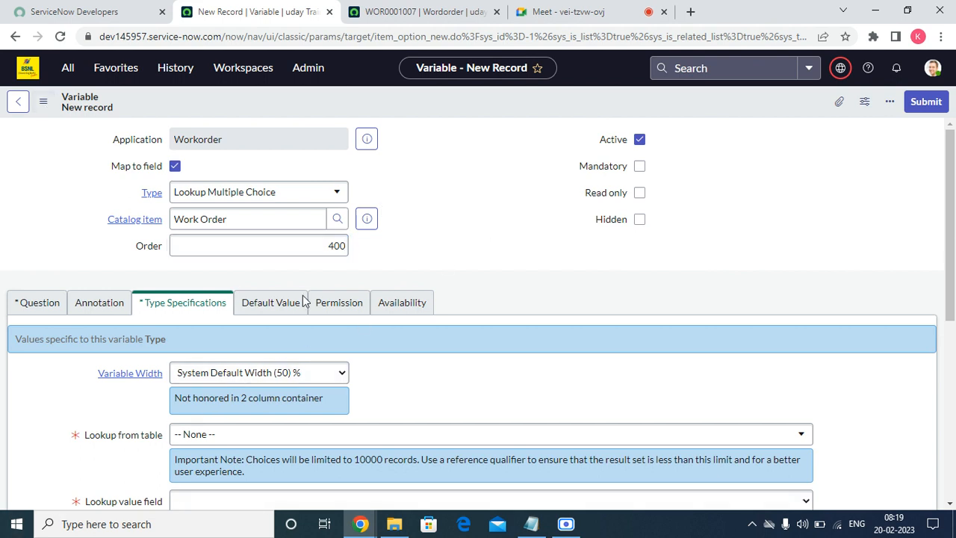
- Map the variable to the Impact field of the work order table
left_click(45, 301)
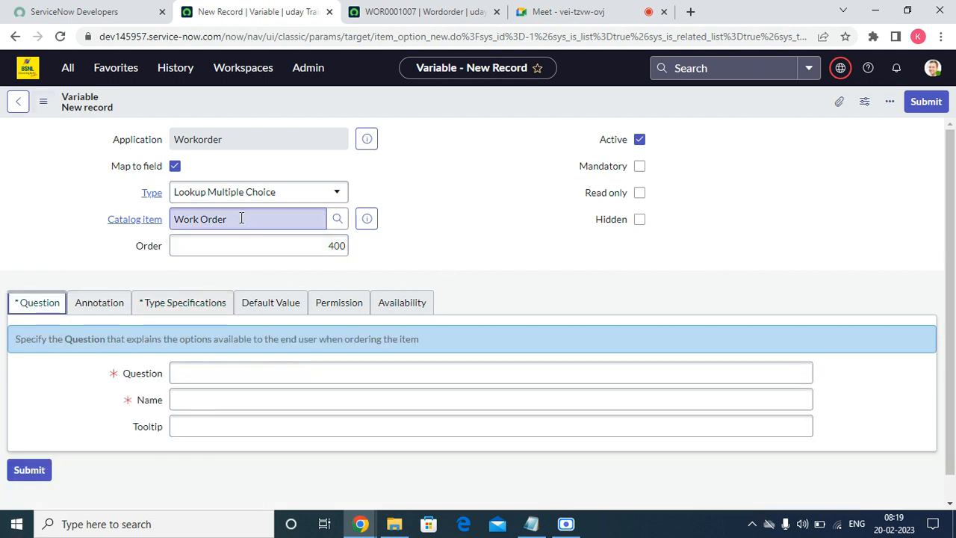
left_click(175, 167)
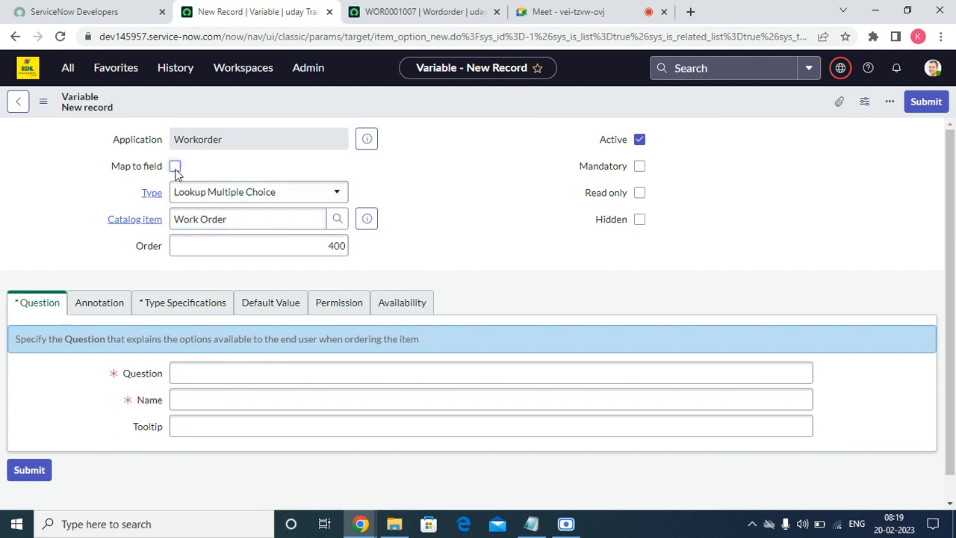
left_click(175, 168)
left_click(207, 273)
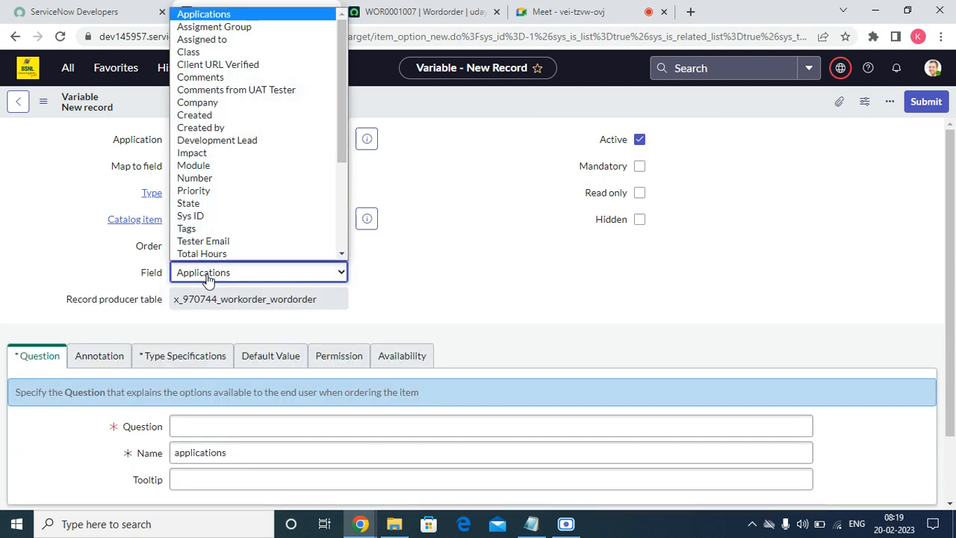
key("i")
key("Return")
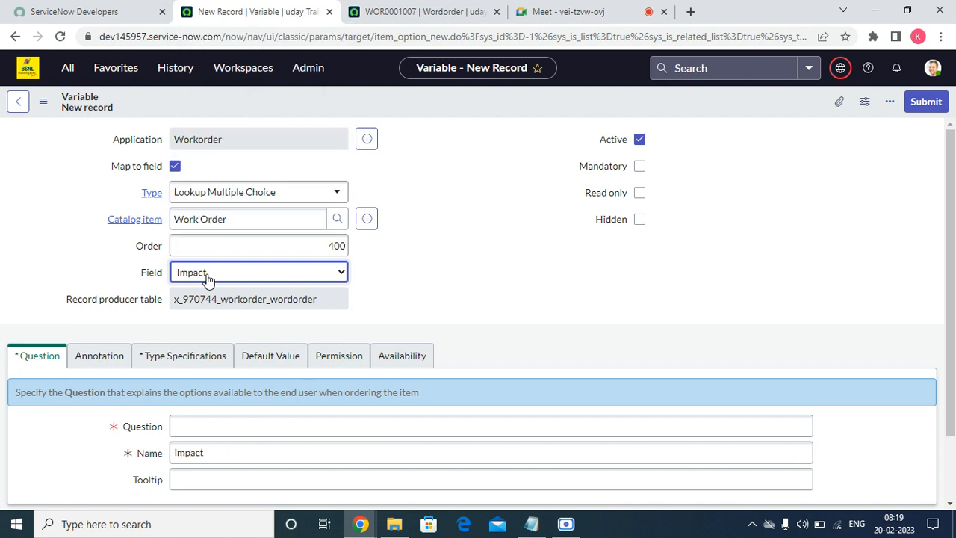
- Enter "Impact" as the variable's question
scroll(206, 284, "down", 1)
left_click(197, 348)
type("Impa")
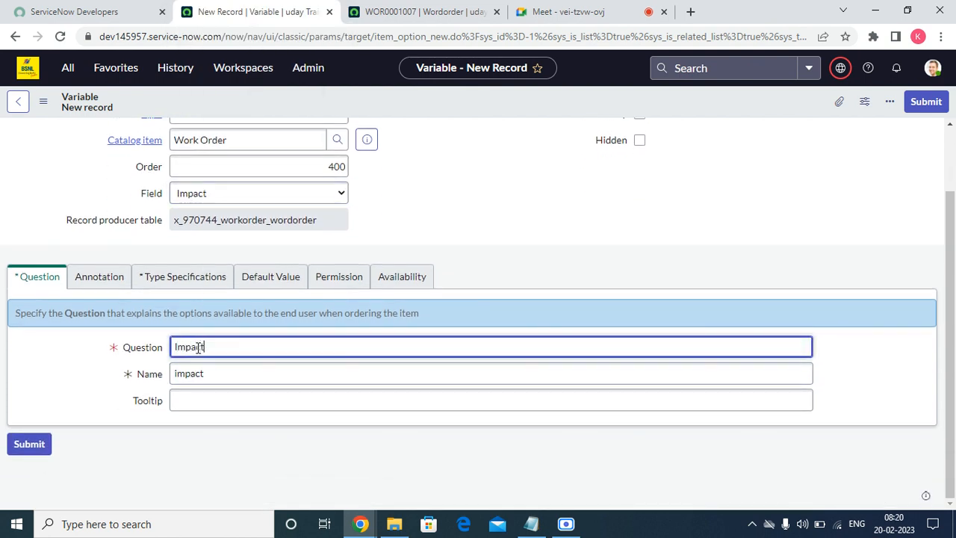
type("ct")
- Set the Impact variable's lookup table to Wordorder [x_970744_workorder_wordorder] in its type specifications
left_click(171, 279)
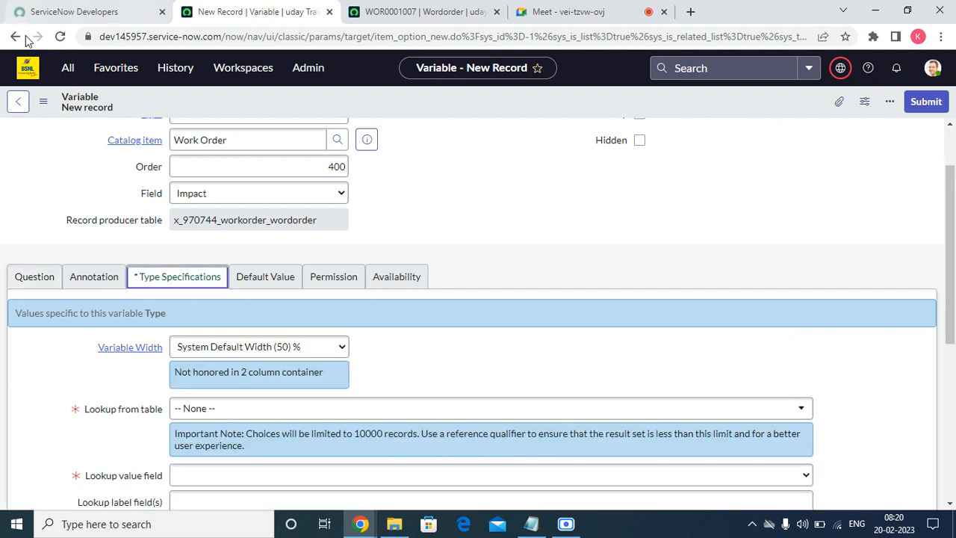
scroll(280, 460, "down", 5)
scroll(279, 456, "up", 6)
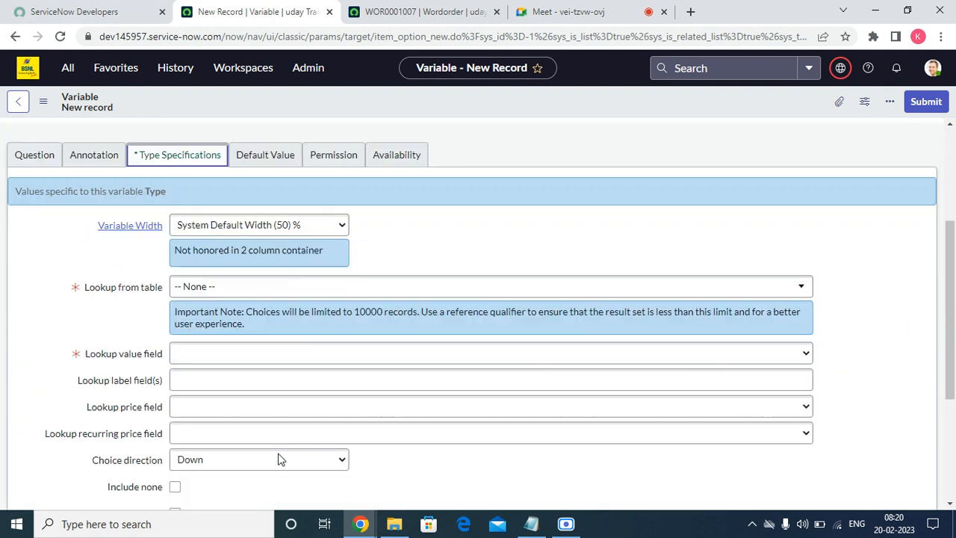
scroll(954, 266, "down", 2)
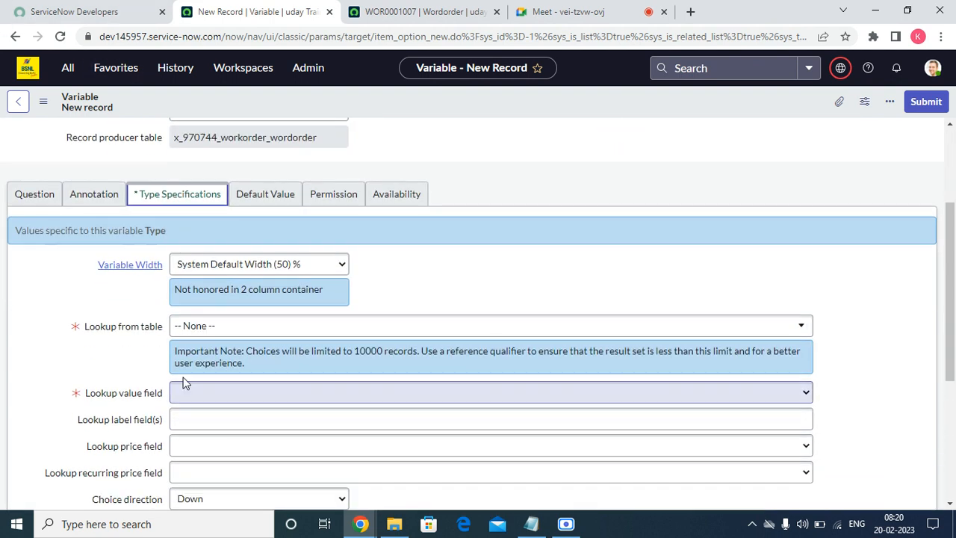
left_click(200, 333)
type("work")
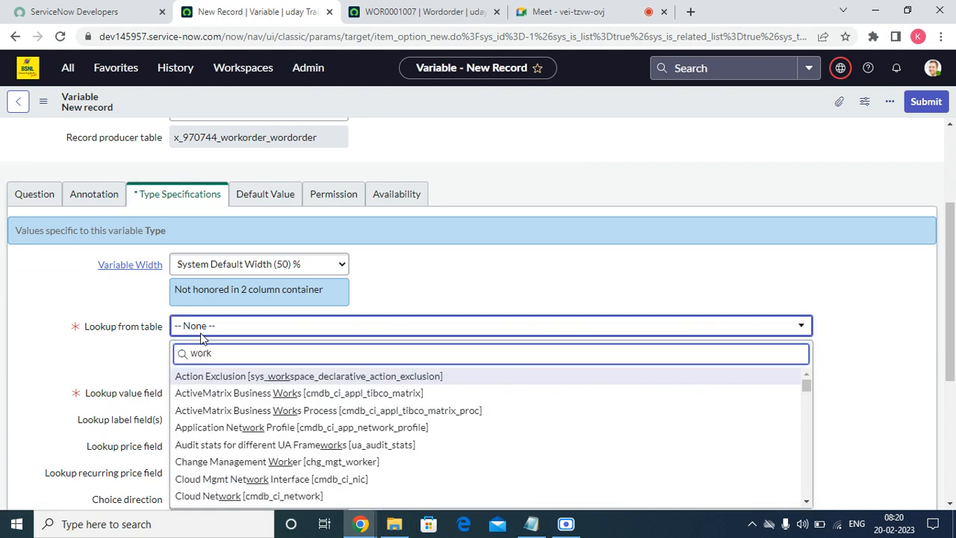
type("oder")
key("BackSpace")
key("BackSpace")
type("or")
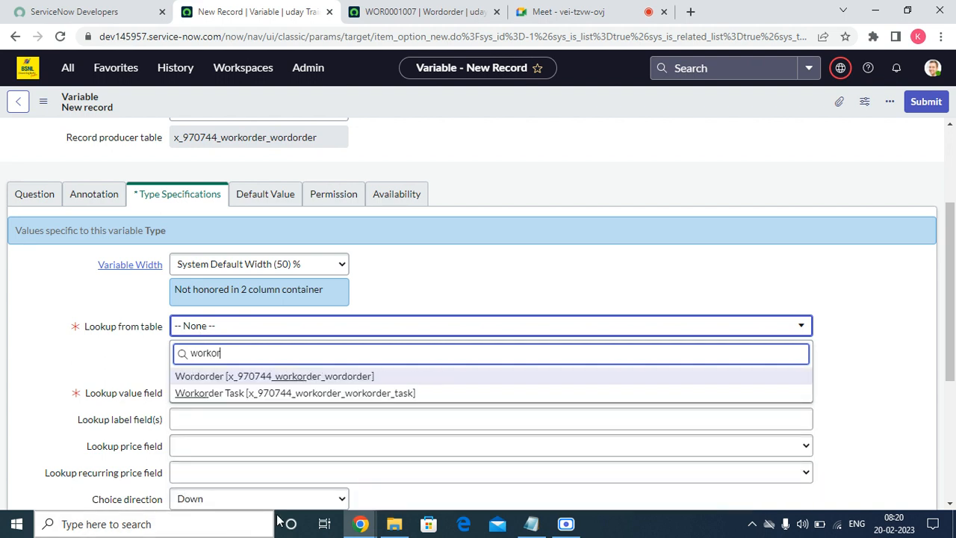
left_click(359, 376)
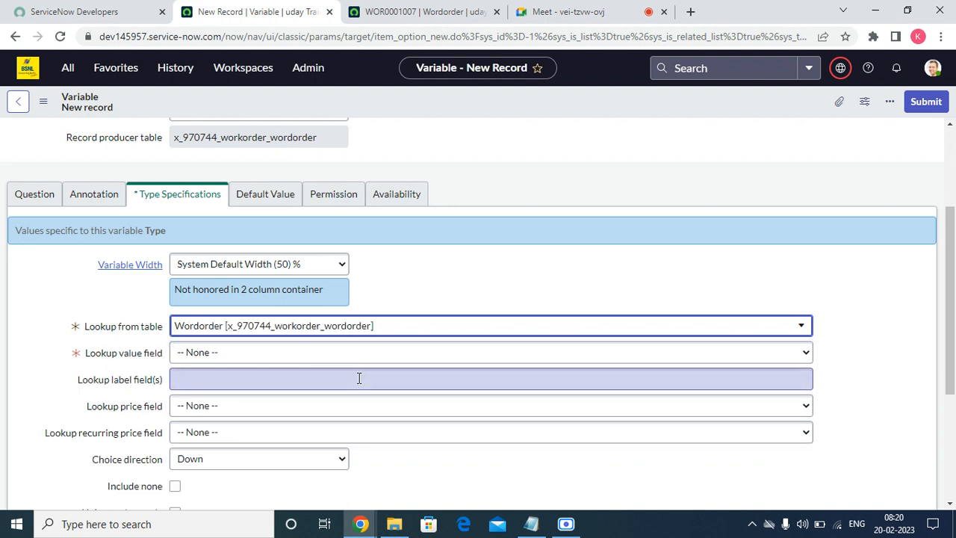
- Set the lookup value field to Impact and submit the variable
left_click(252, 356)
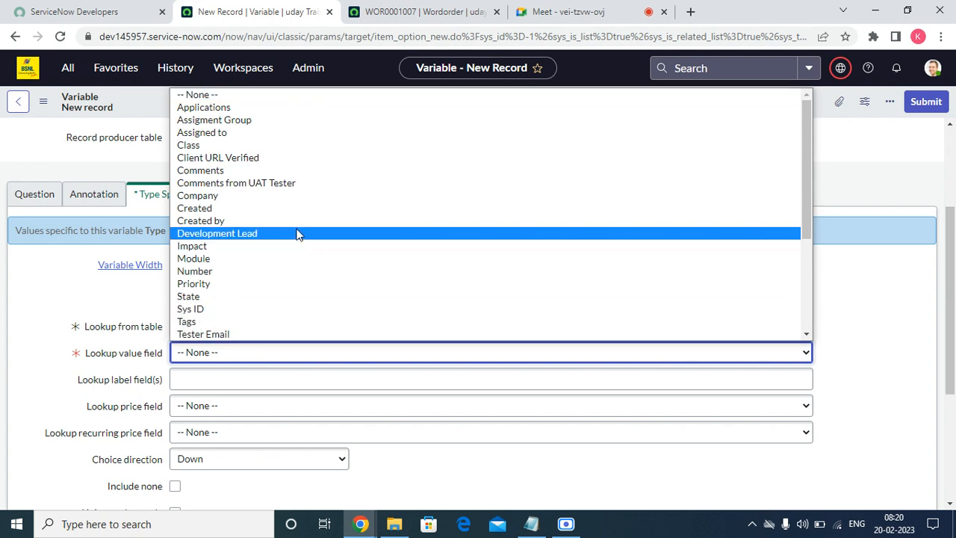
key("Down")
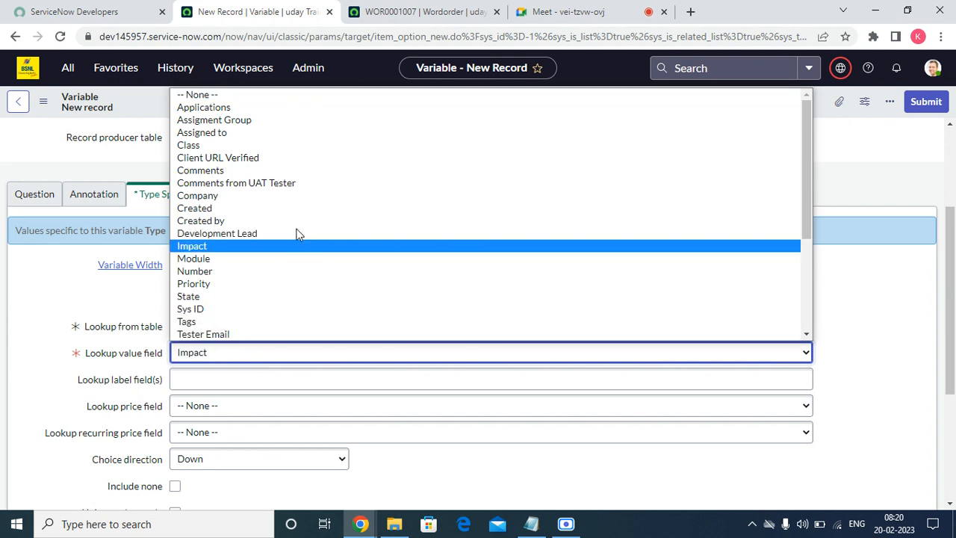
left_click(209, 248)
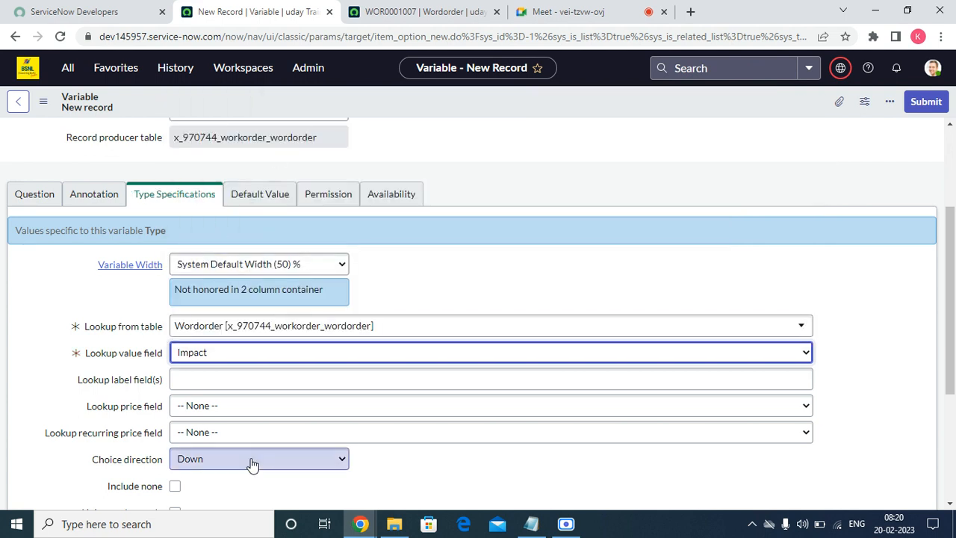
scroll(261, 463, "down", 3)
scroll(438, 396, "up", 6)
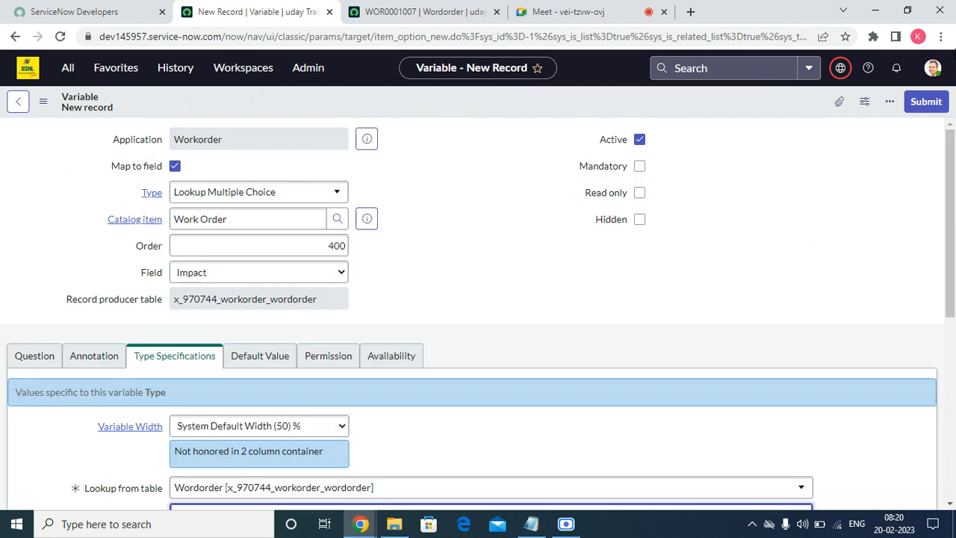
left_click(924, 102)
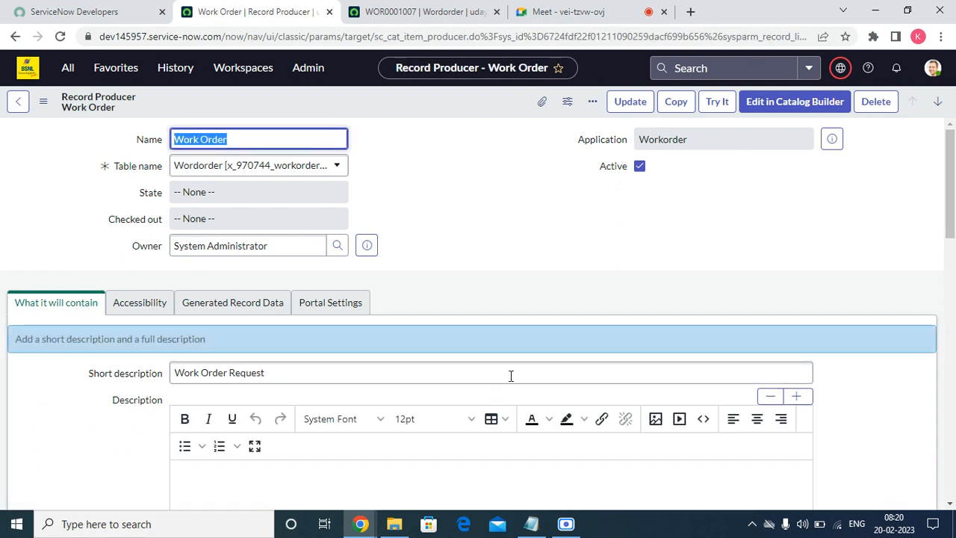
- Set the order of the Appliations variable to 300 directly in the variables list
scroll(393, 292, "down", 15)
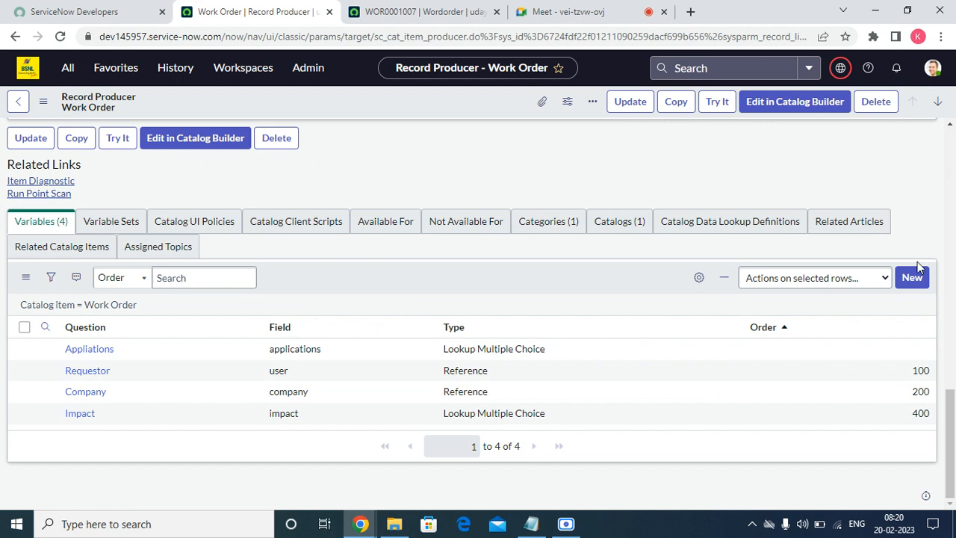
left_click(904, 349)
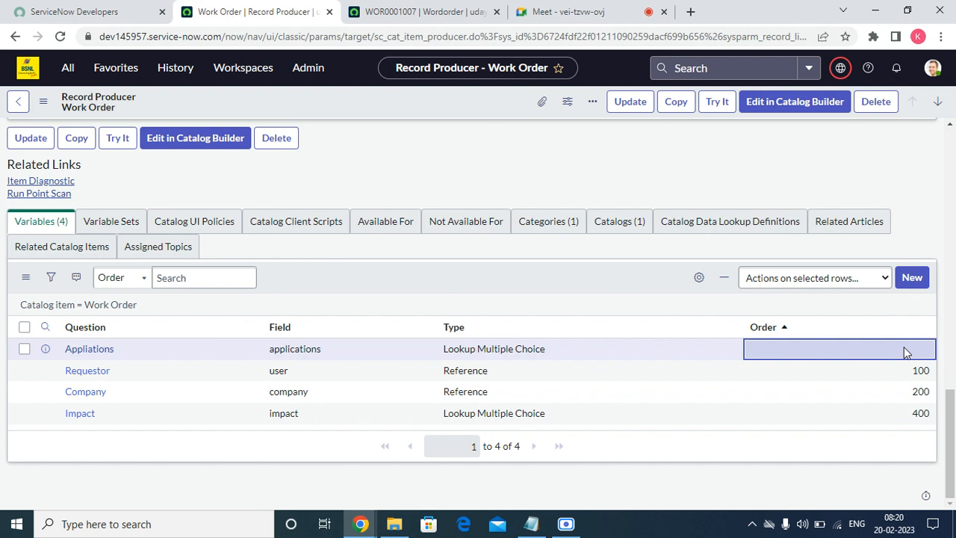
left_click(904, 349)
type("300")
left_click(881, 356)
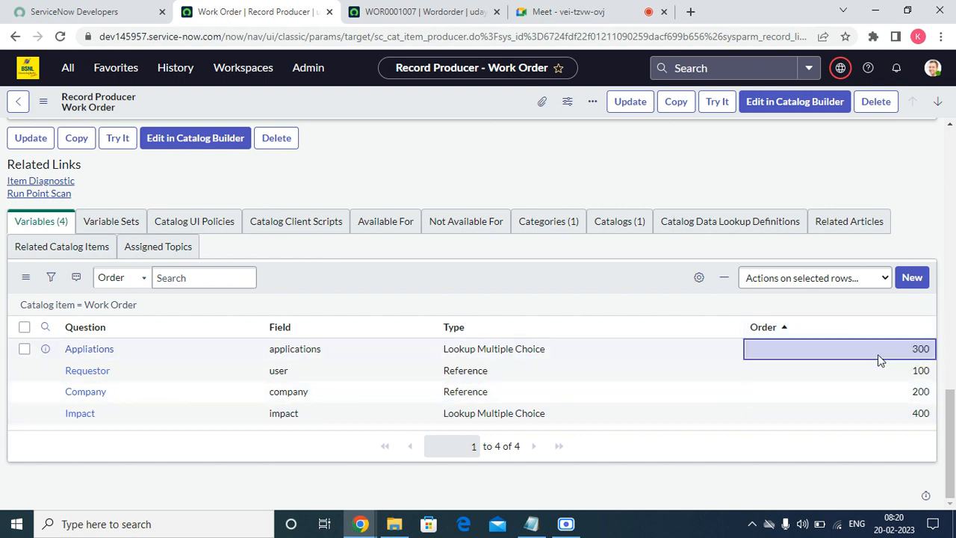
- Start another variable for the record producer, set its order to 500 and enable its mapping to a field
left_click(919, 285)
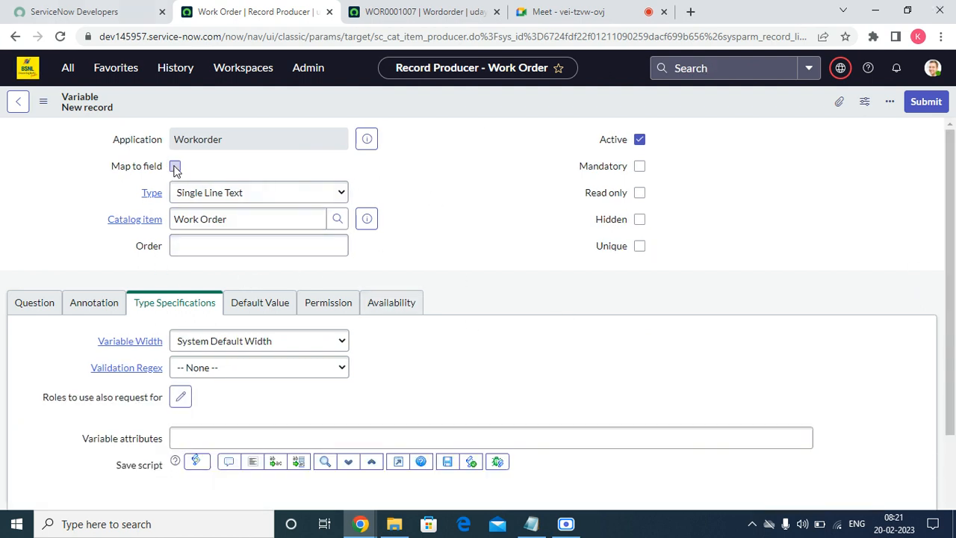
left_click(305, 245)
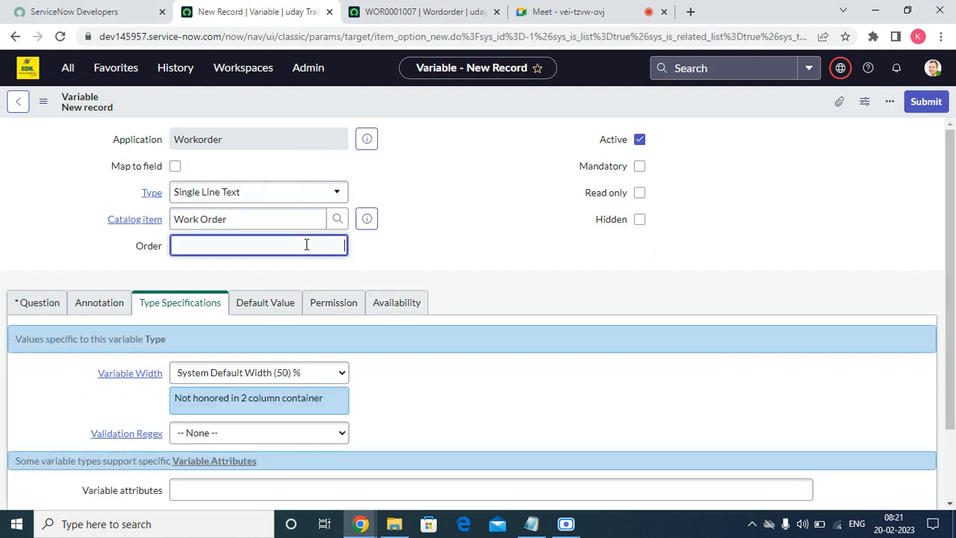
type("500")
left_click(175, 166)
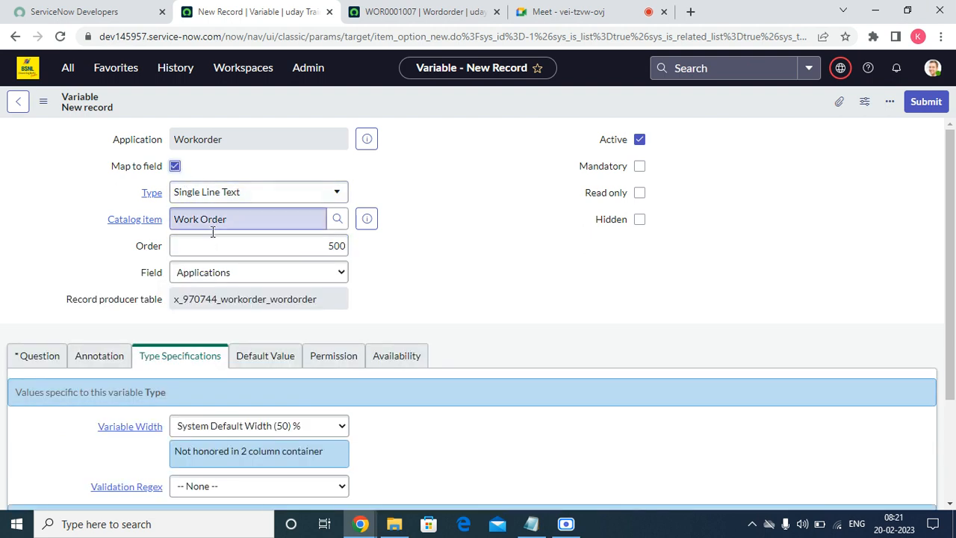
- Set the new variable's type to Lookup Multiple Choice
left_click(267, 191)
type("loo")
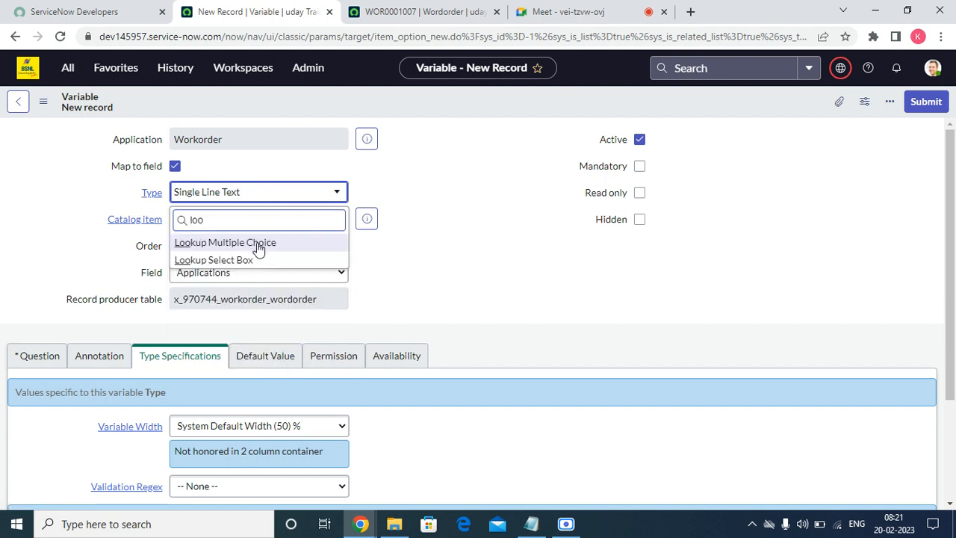
left_click(258, 244)
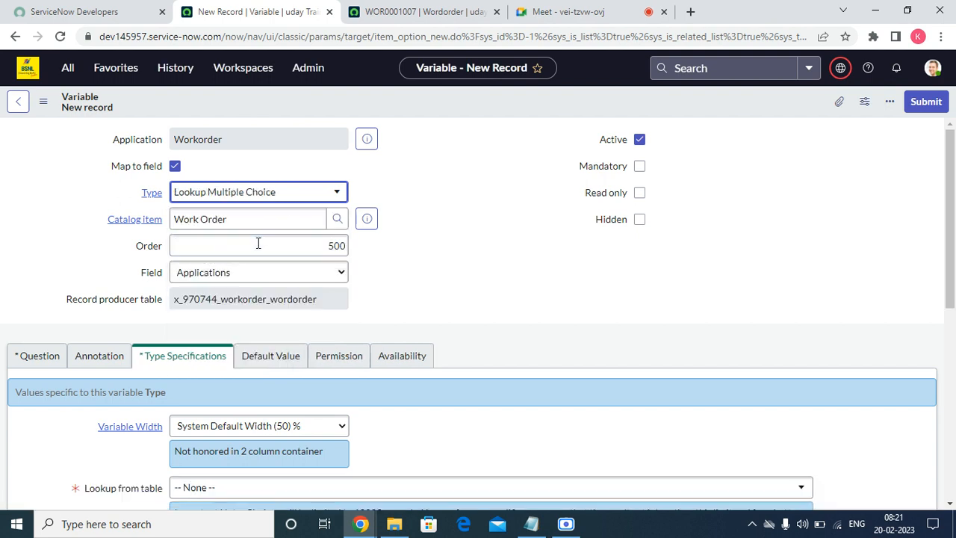
- Map the new variable to the Urgency field of the record producer table
left_click(251, 278)
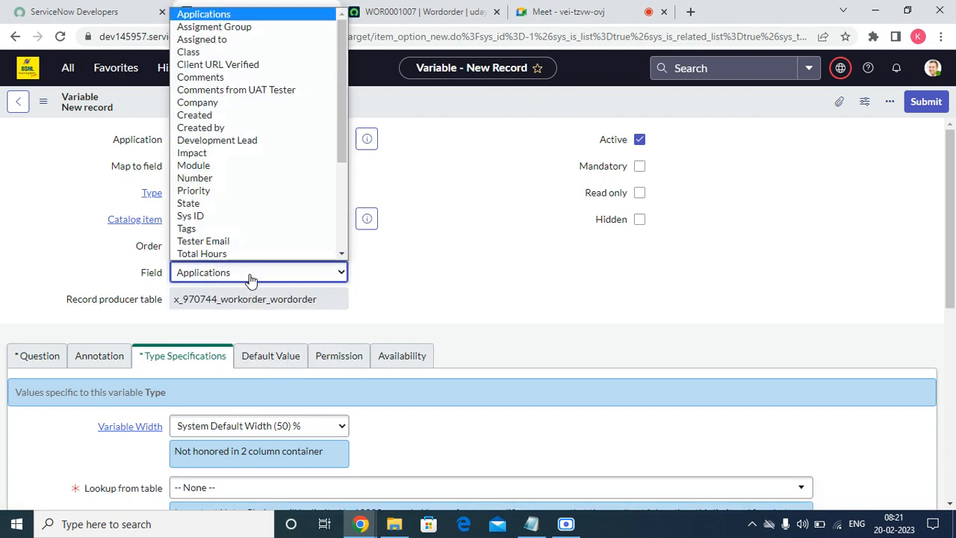
key("u")
key("r")
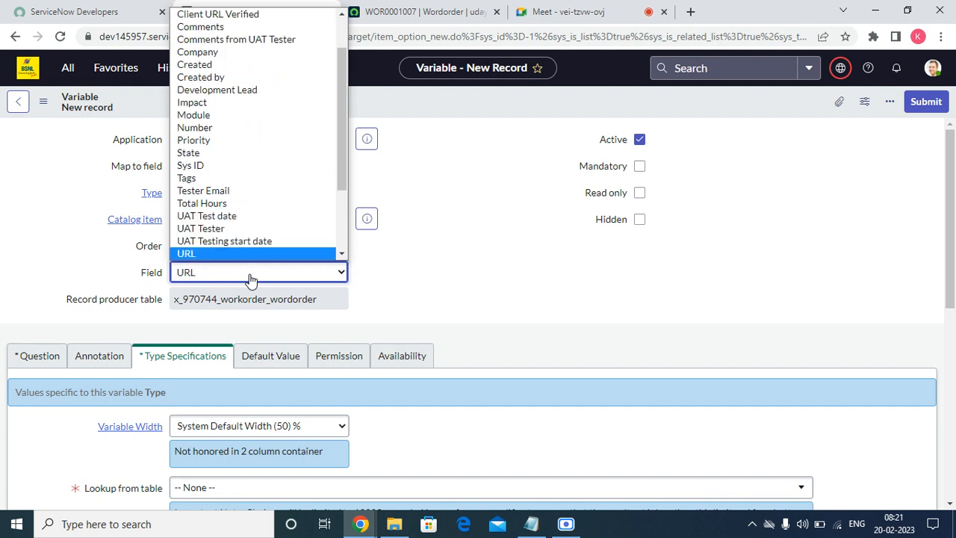
key("Down")
key("Down")
key("Down")
key("Down")
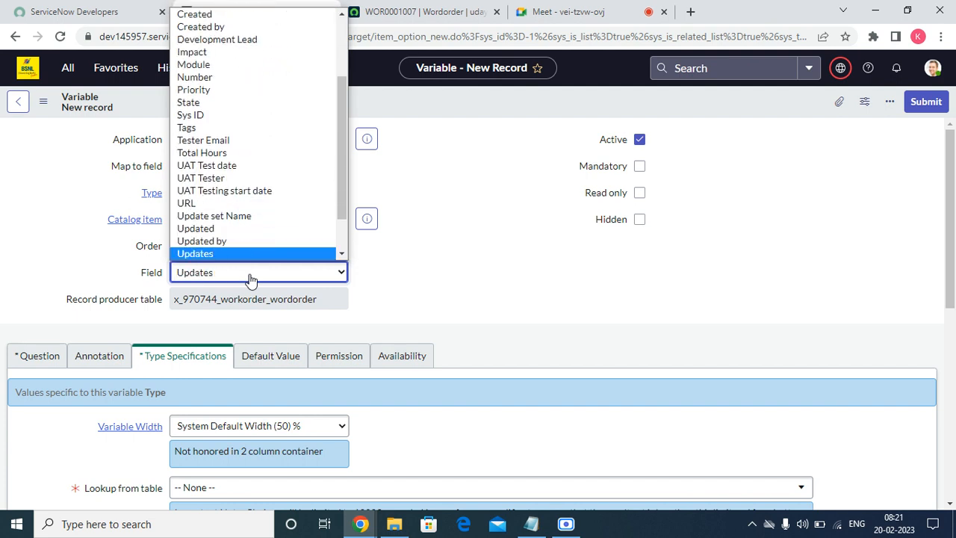
key("Down")
key("Down")
key("Down")
key("Up")
key("Up")
key("Return")
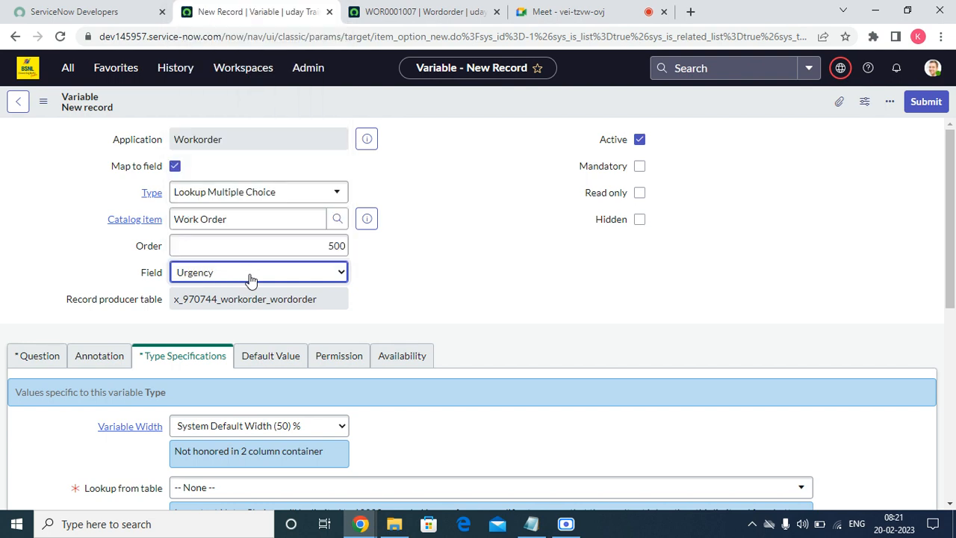
- Enter Urgency as the variable's question text
scroll(209, 358, "down", 6)
scroll(59, 373, "up", 6)
left_click(47, 361)
left_click(316, 426)
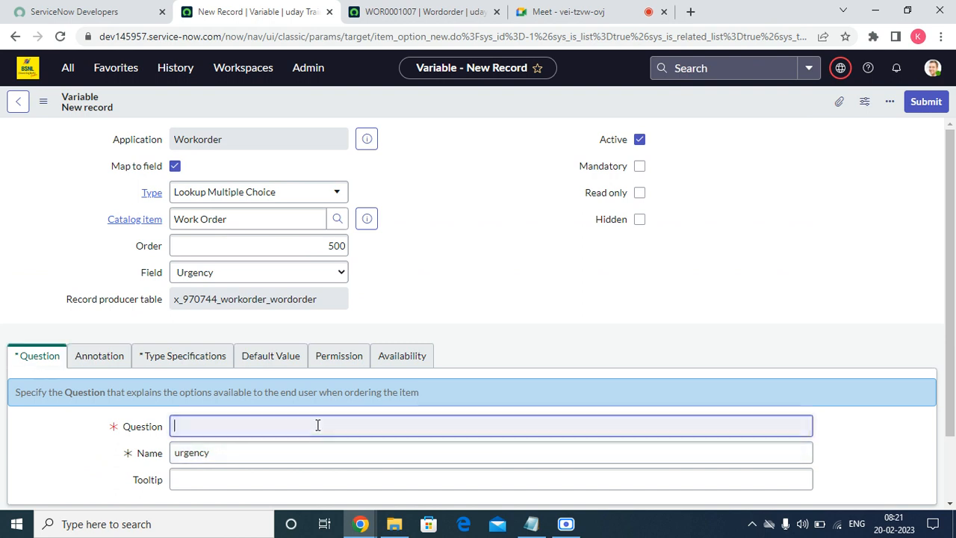
type("Urge")
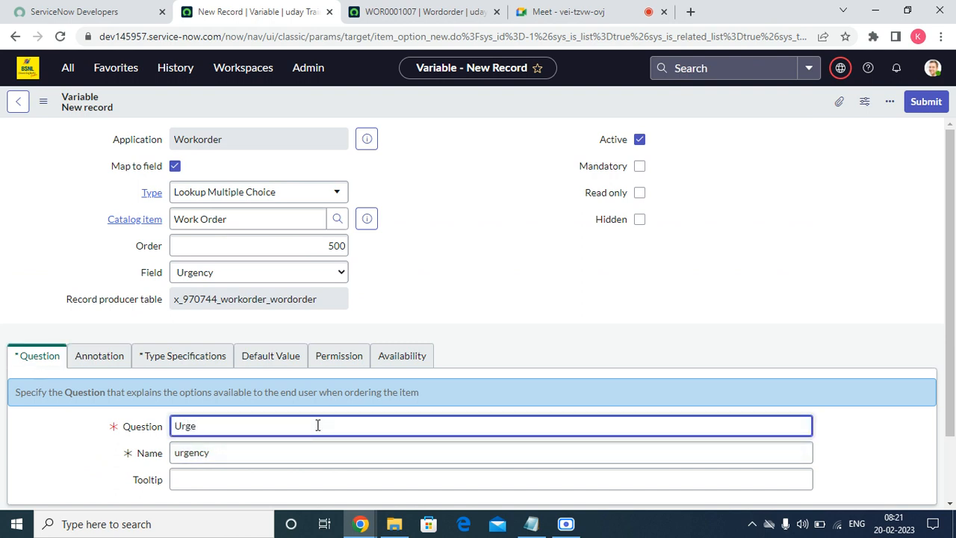
type("ncy")
- Set the Urgency variable's lookup table to Wordorder [x_970744_workorder_wordorder] in its type specifications
left_click(181, 356)
scroll(320, 369, "down", 5)
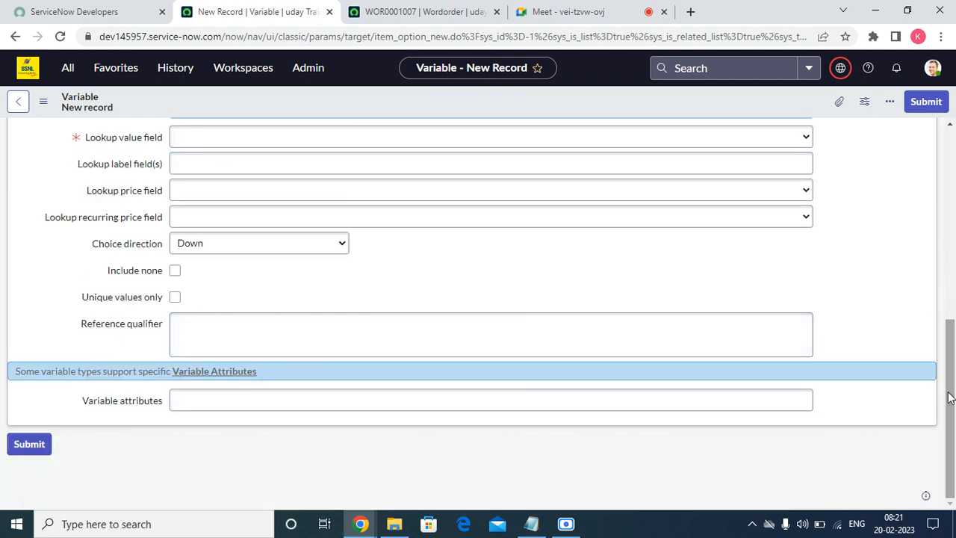
scroll(952, 416, "up", 2)
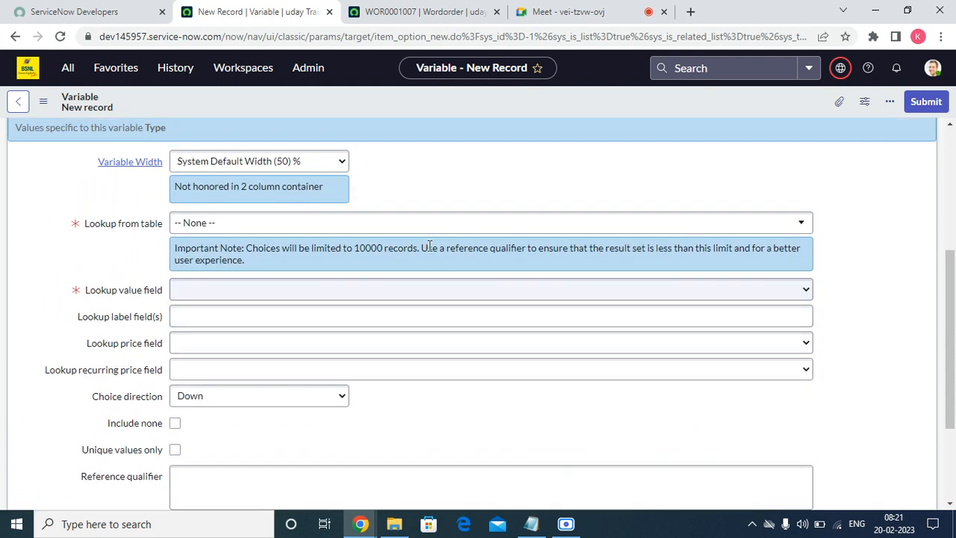
left_click(425, 222)
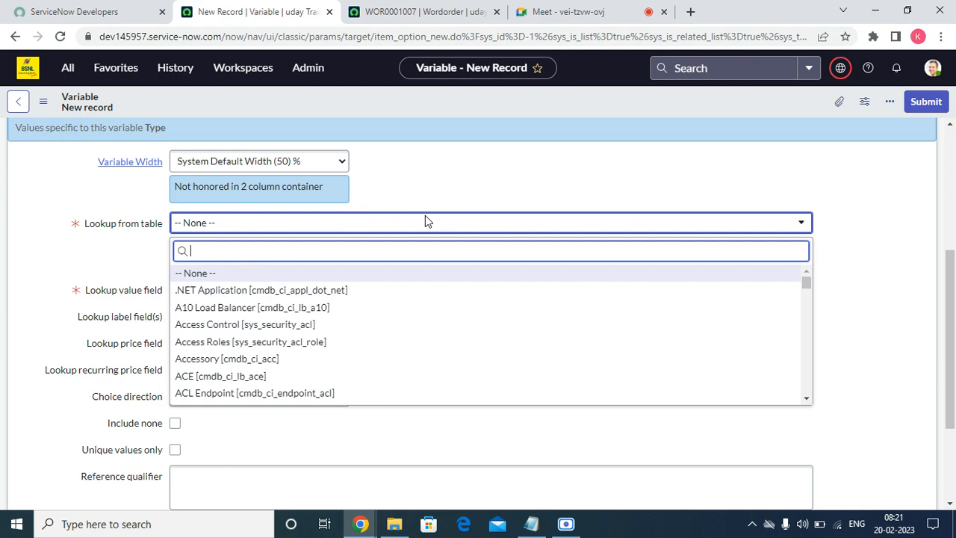
type("workod")
key("BackSpace")
key("BackSpace")
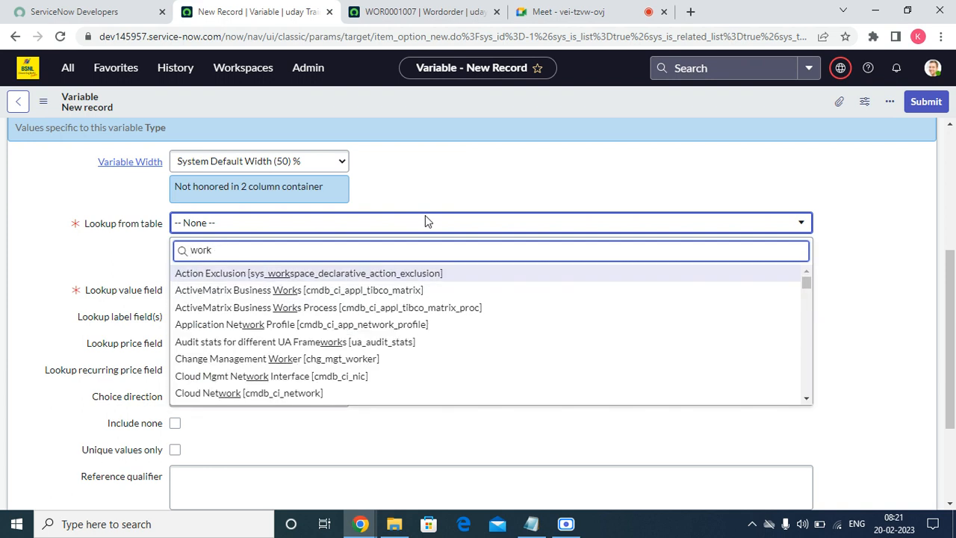
type("or")
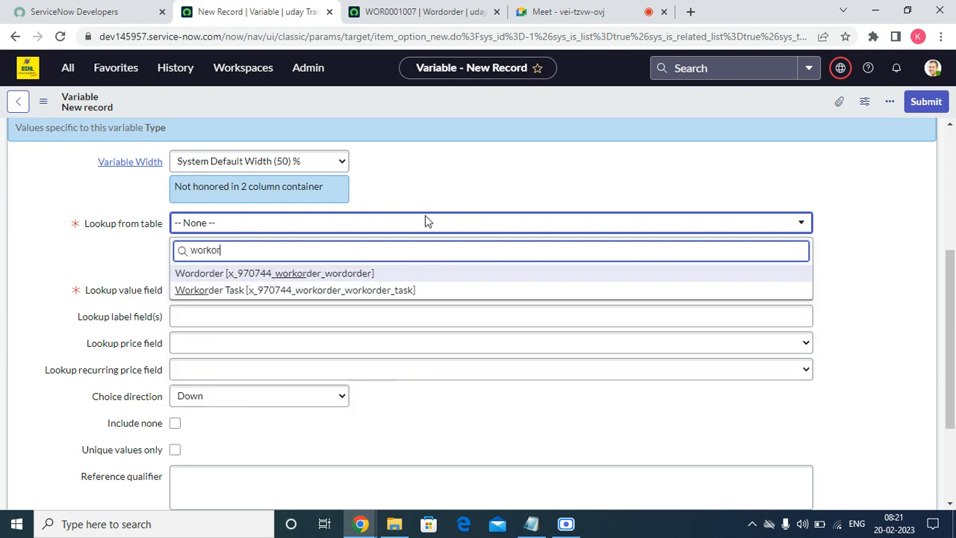
left_click(352, 275)
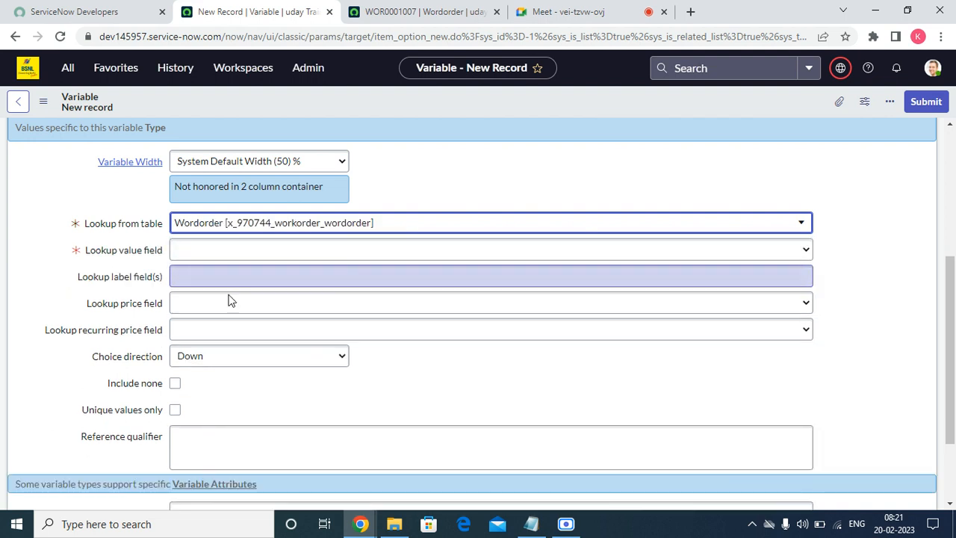
- Set the lookup value field to Urgency and submit the variable
left_click(214, 252)
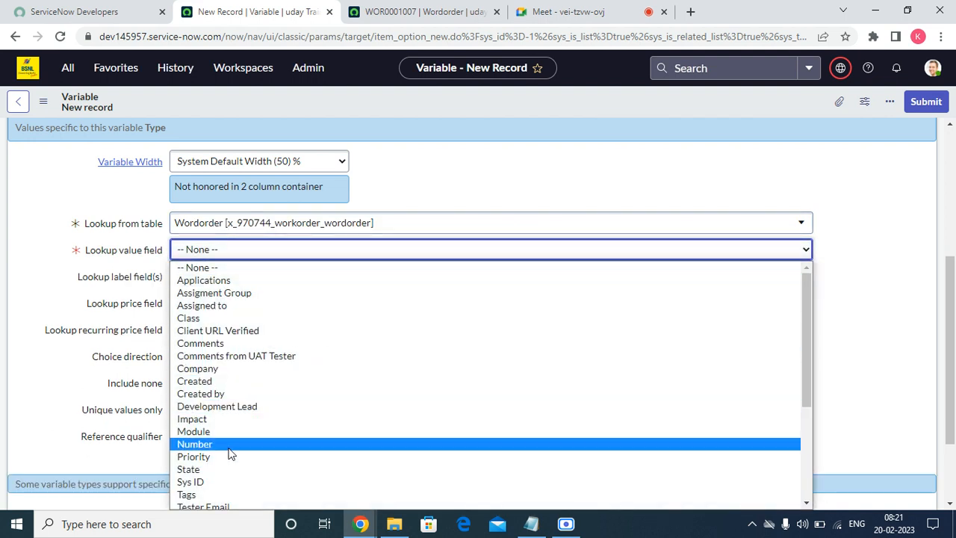
scroll(231, 452, "down", 3)
key("u")
key("r")
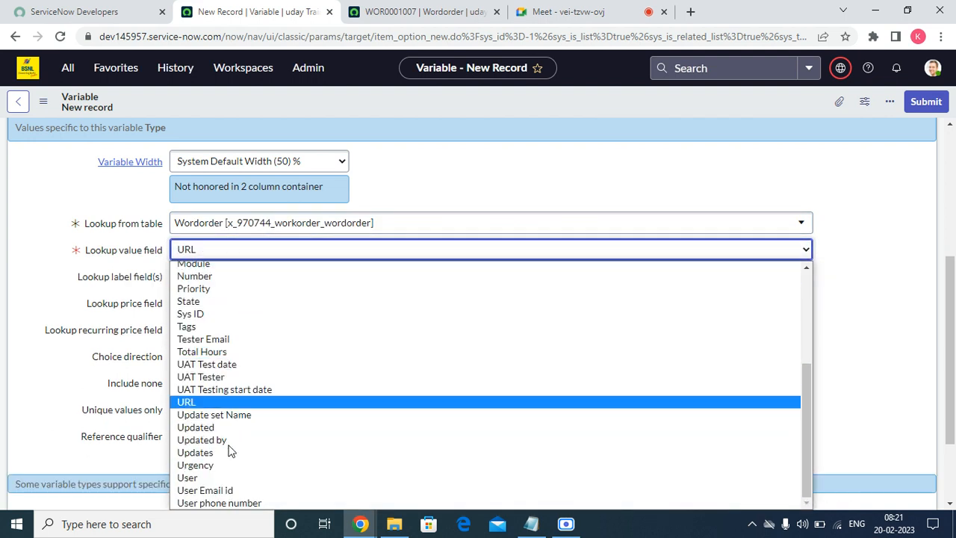
key("Down")
key("Down")
key("Down")
key("Down")
key("Down")
key("Return")
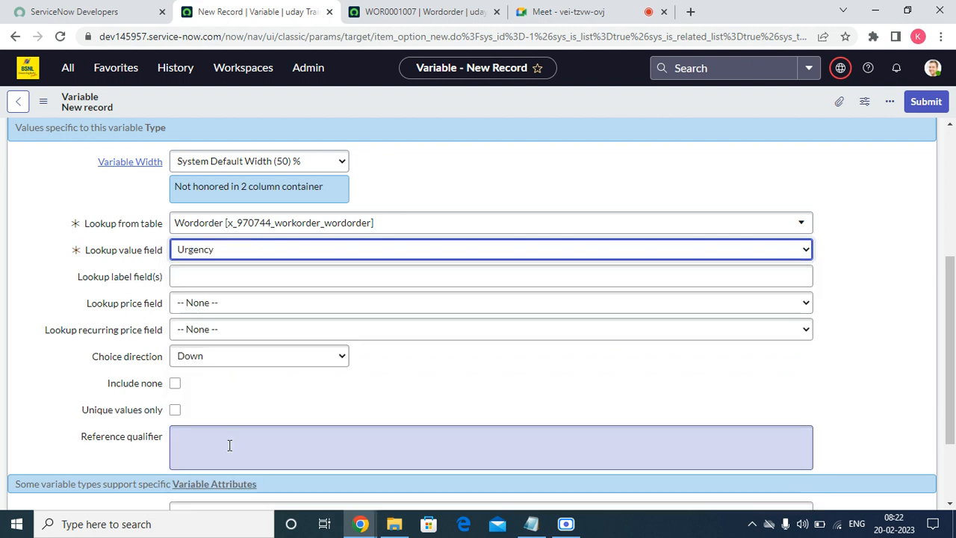
scroll(341, 348, "down", 3)
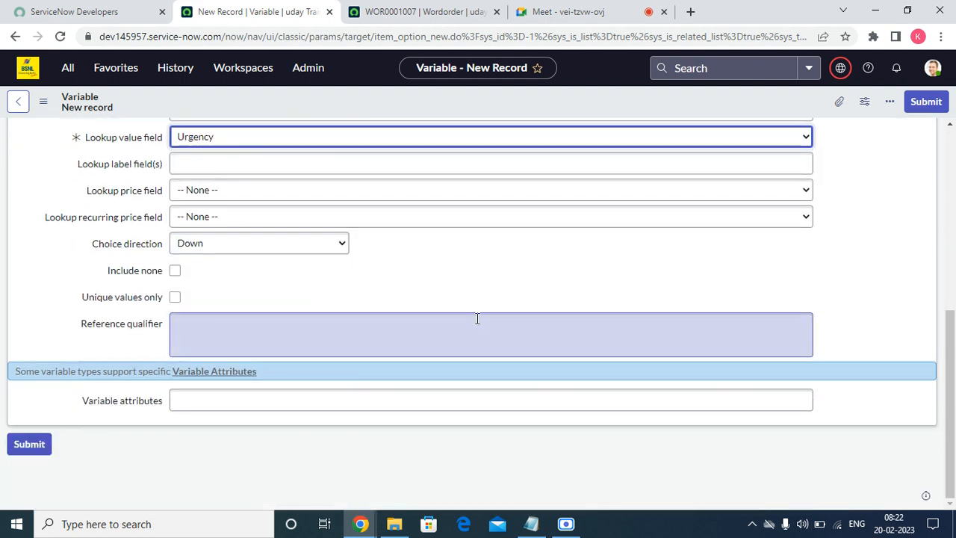
scroll(392, 339, "up", 10)
left_click(931, 103)
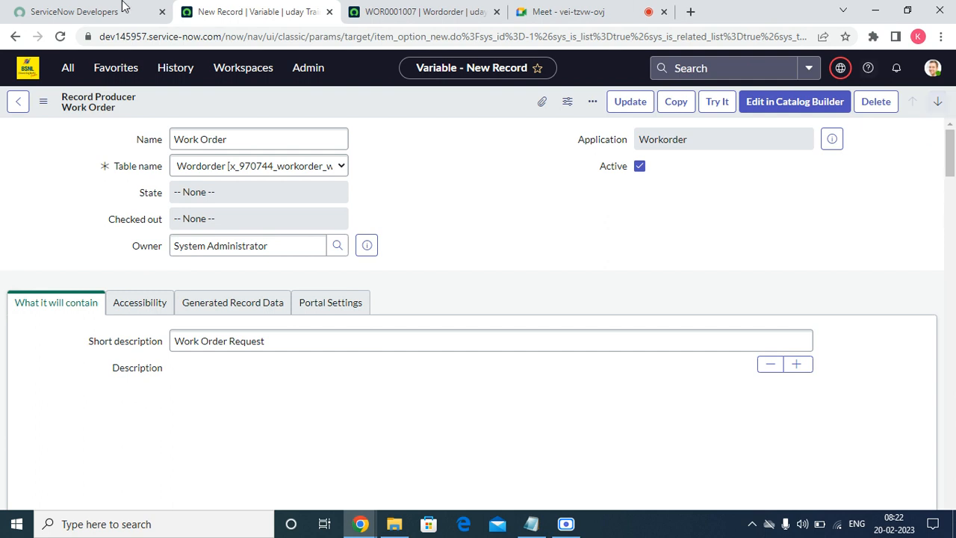
- Open the Work Order item from the Can We Help You? category of the Service Catalog
left_click(116, 68)
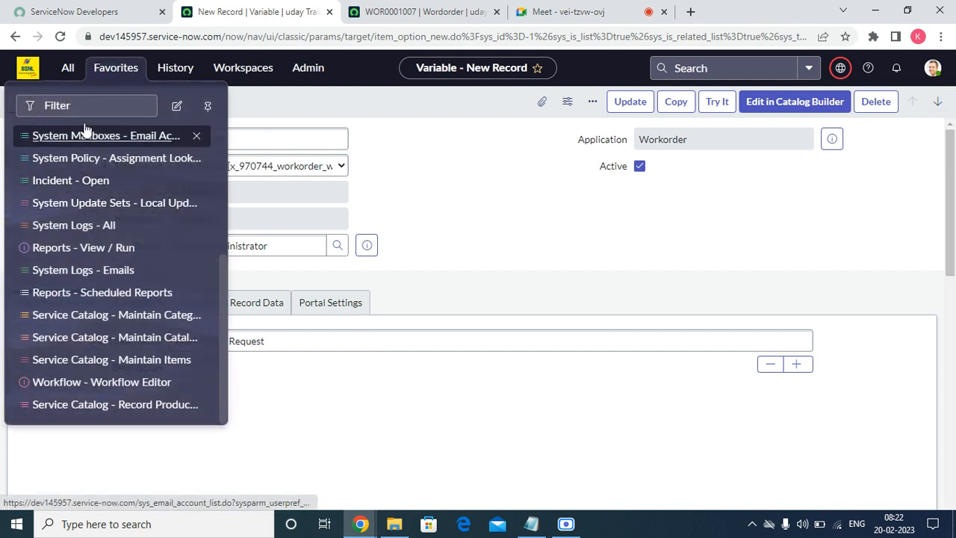
left_click(67, 67)
left_click(15, 142)
left_click(67, 67)
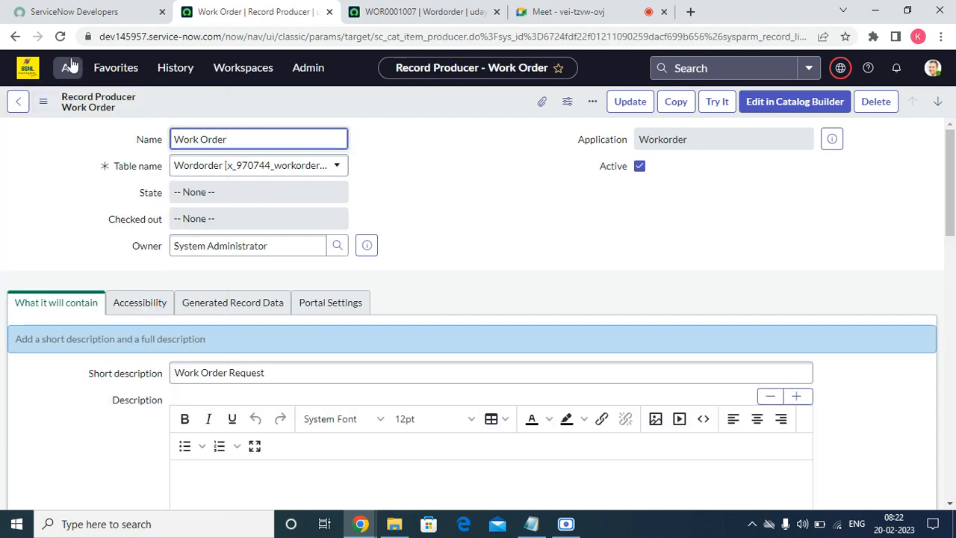
left_click(41, 206)
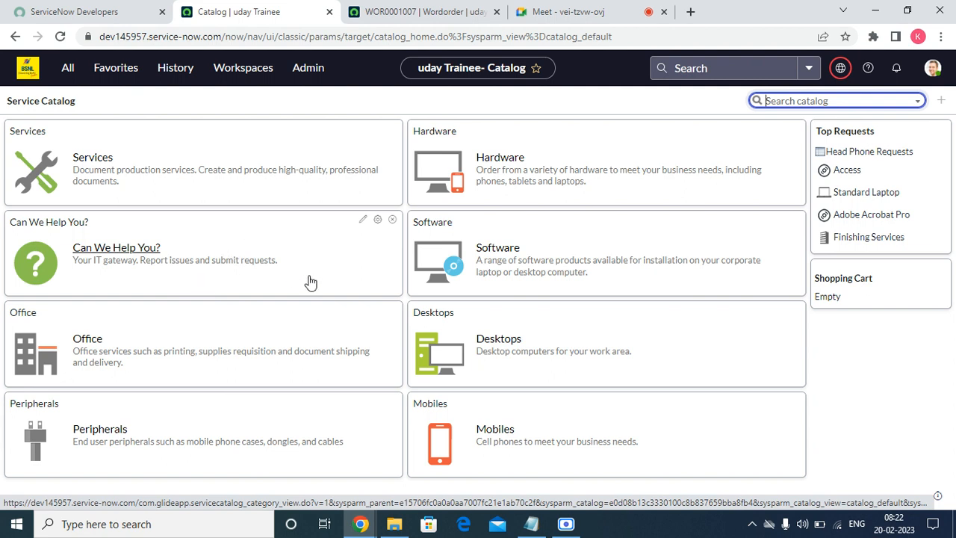
left_click(103, 254)
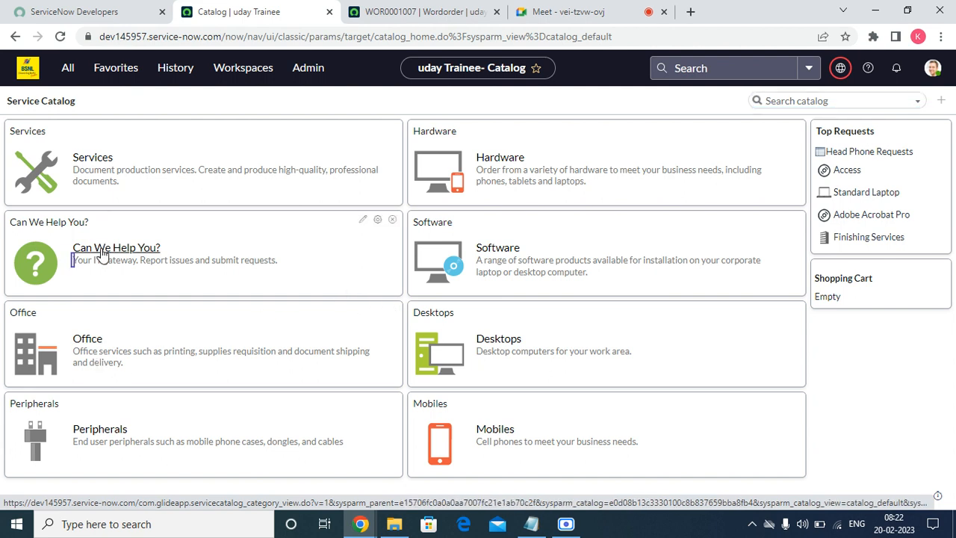
left_click(103, 254)
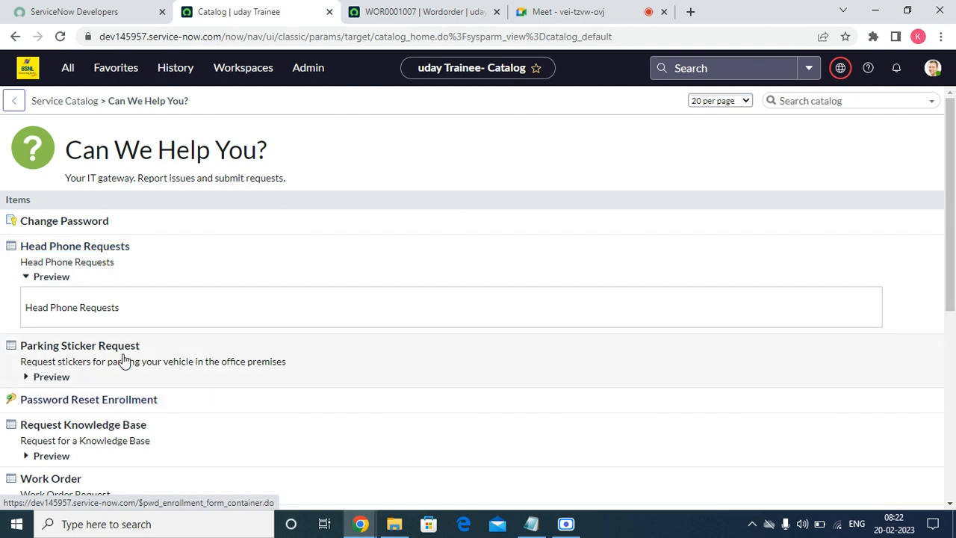
left_click(51, 480)
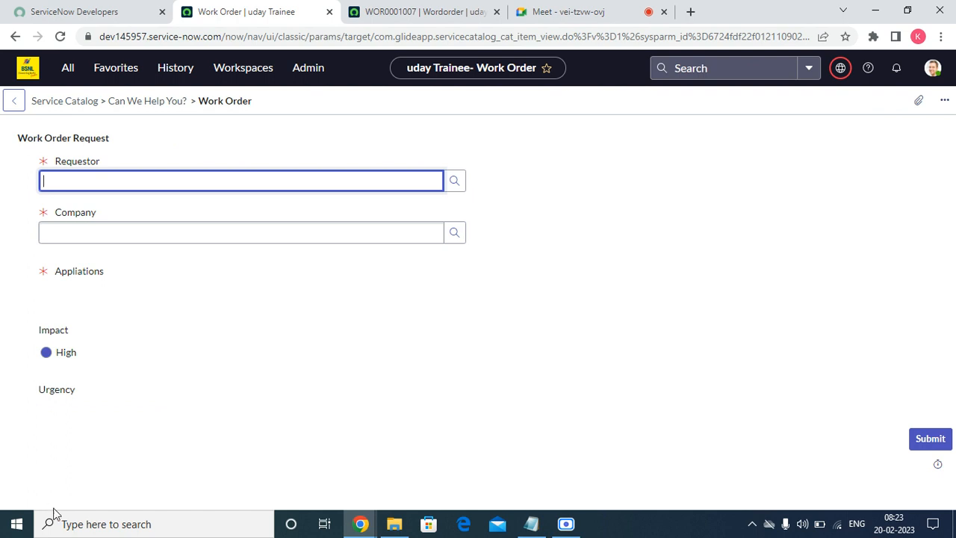
- Open the Appliations variable's configuration from its question on the Work Order request form
left_click(95, 296)
double_click(95, 294)
double_click(63, 389)
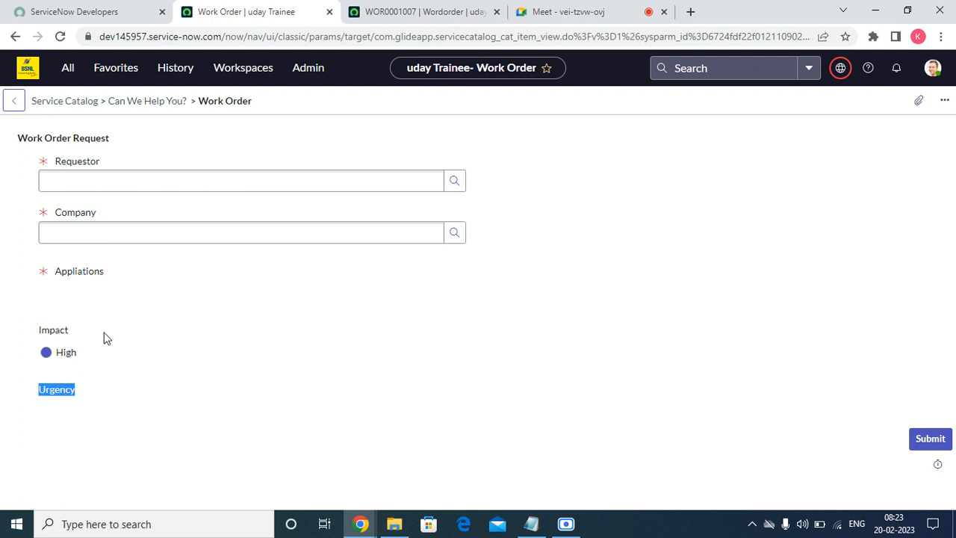
left_click(169, 180)
left_click(79, 274)
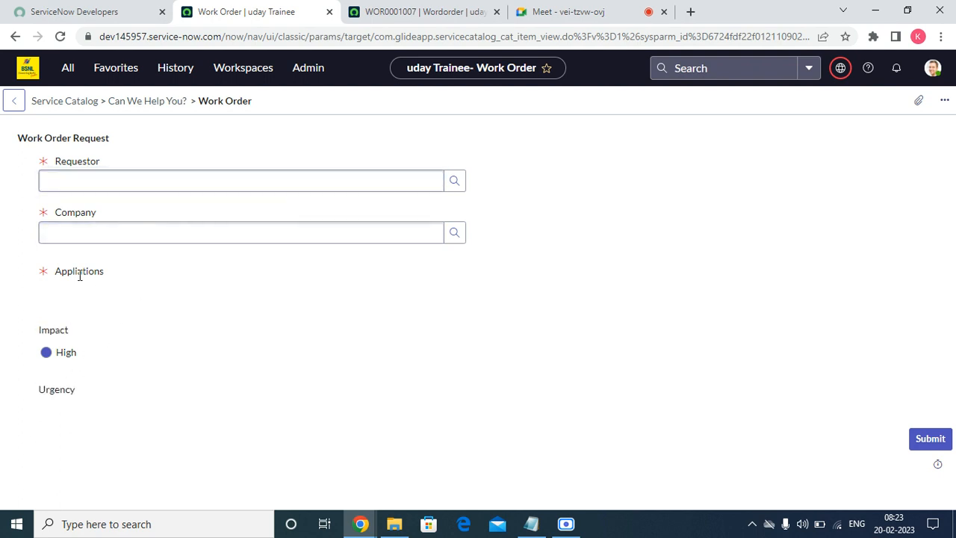
right_click(79, 274)
left_click(110, 283)
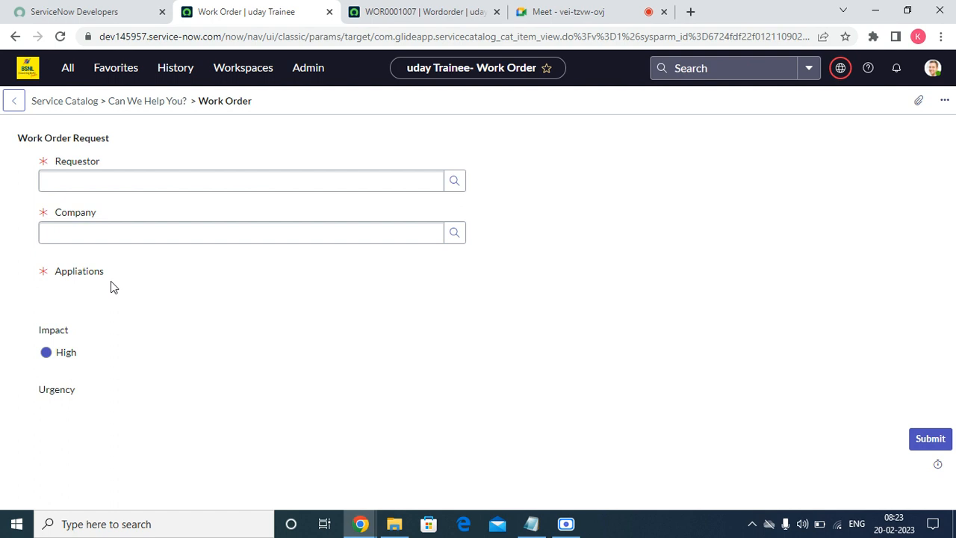
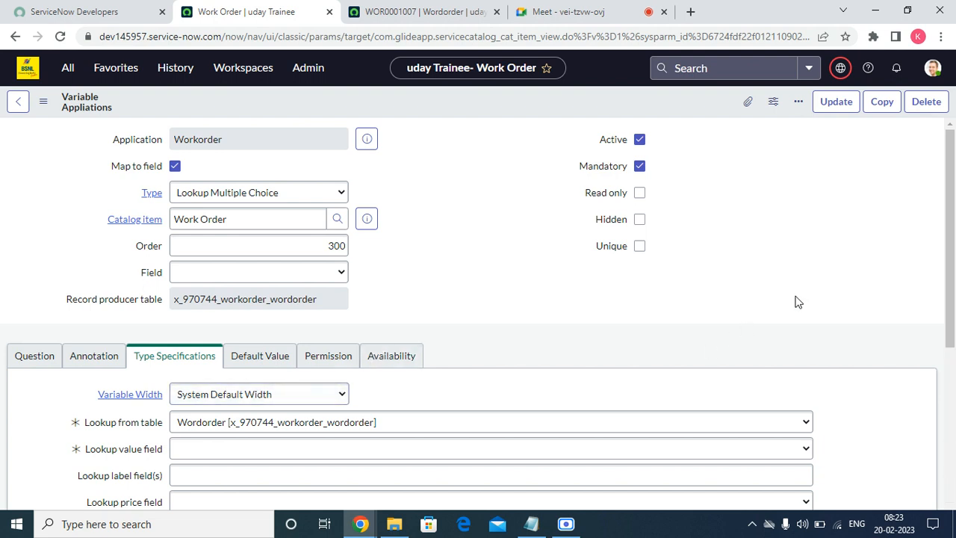
left_click_drag(953, 258, 953, 329)
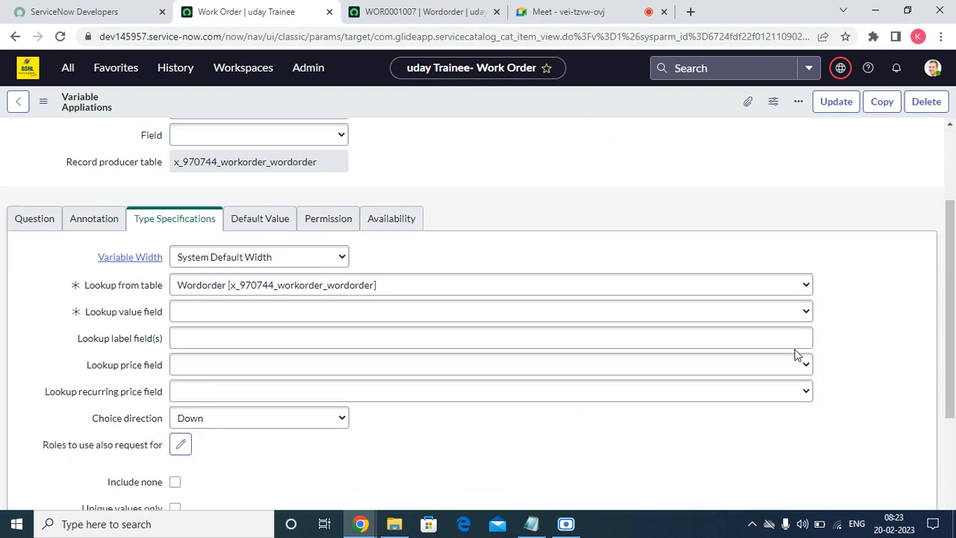
left_click(211, 319)
left_click(478, 331)
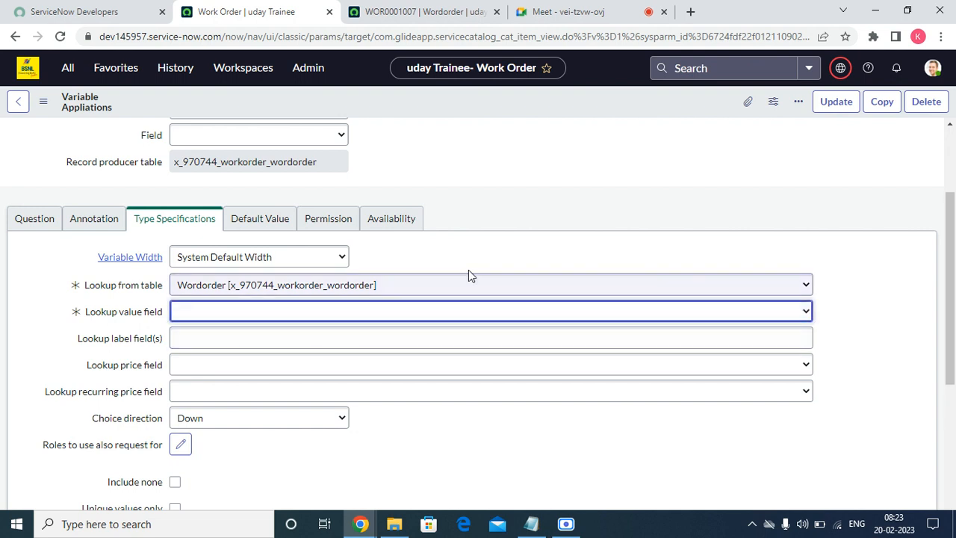
left_click(807, 312)
left_click(807, 313)
left_click(452, 287)
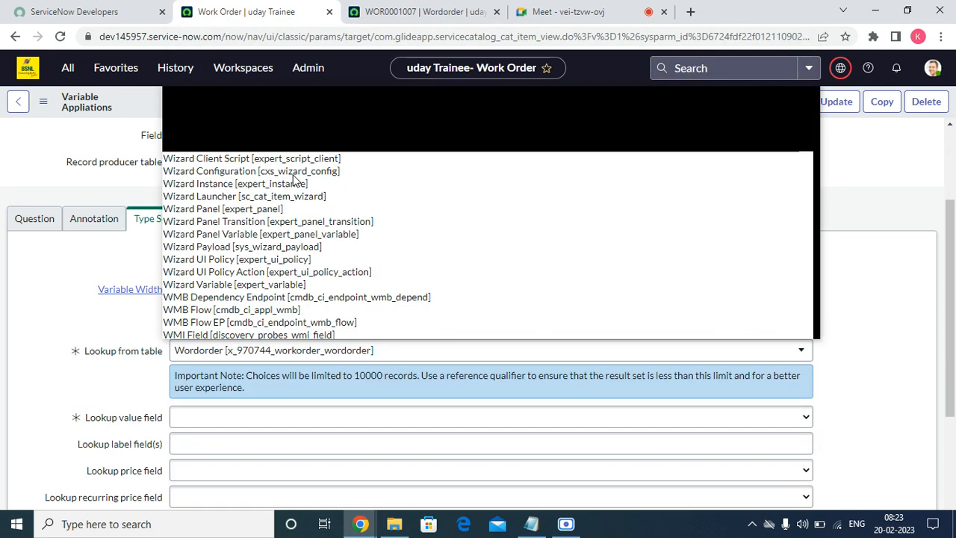
left_click(293, 181)
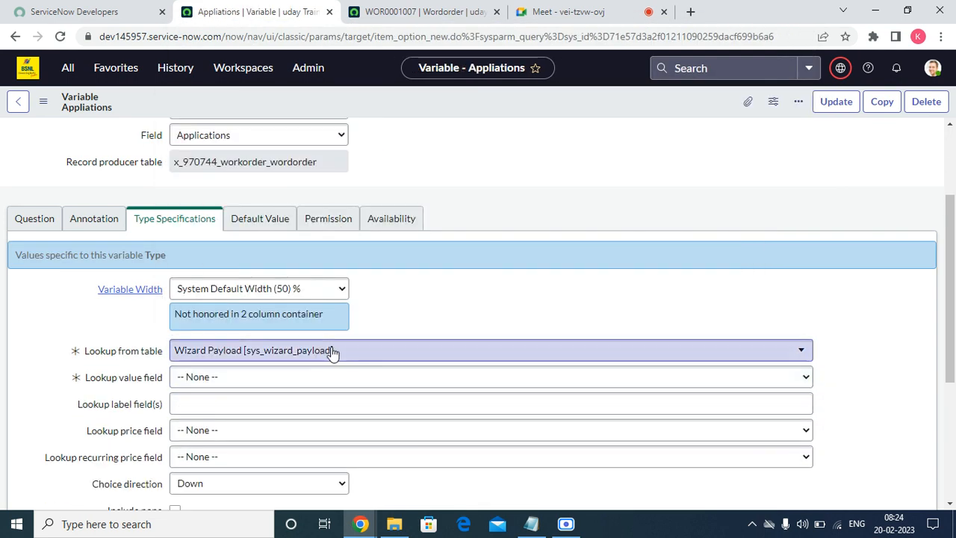
- Set the Appliations variable's lookup table to Wordorder [x_970744_workorder_wordorder], with Applications as the lookup value field
left_click(501, 357)
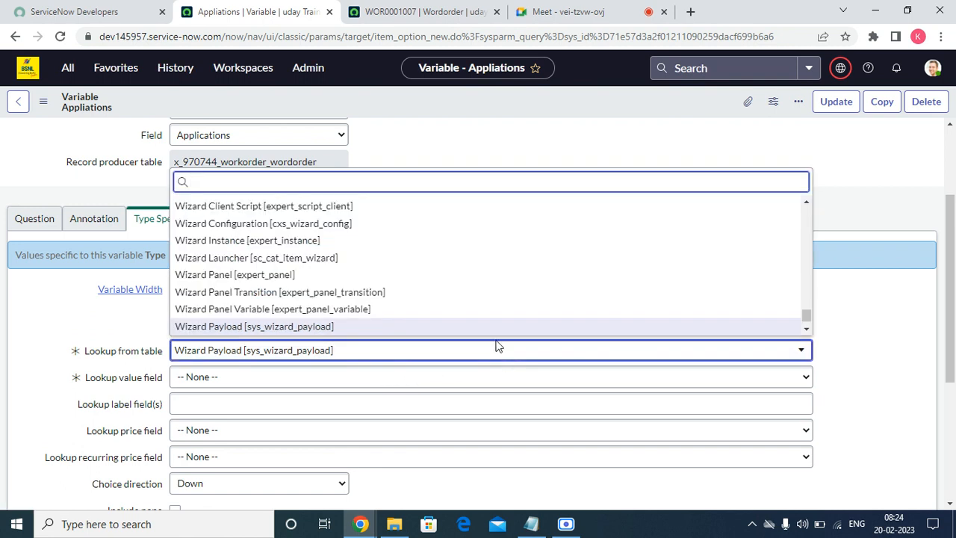
type("work")
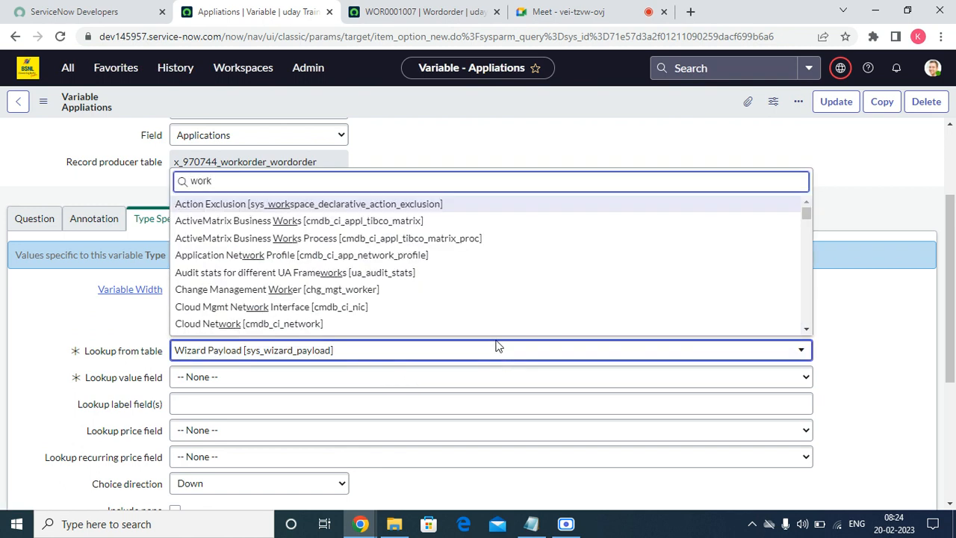
type("or")
key("BackSpace")
key("BackSpace")
key("BackSpace")
key("Down")
key("Down")
key("Down")
key("Down")
key("Down")
key("Down")
key("Down")
key("Down")
key("Down")
key("Down")
key("Down")
key("Down")
key("Down")
key("Down")
key("Down")
key("Down")
key("Down")
key("Down")
key("Down")
key("Down")
key("Down")
key("Down")
key("Down")
key("Down")
key("Down")
key("Down")
key("Down")
key("Down")
key("Down")
key("Down")
key("Down")
key("Down")
key("Down")
key("Down")
key("Down")
key("Down")
key("Down")
key("Down")
key("Down")
key("Down")
key("Down")
key("Down")
key("Down")
key("Down")
key("Down")
key("Down")
key("Down")
key("Down")
key("Down")
key("Down")
key("Down")
key("Down")
key("Down")
key("Down")
key("Down")
key("Down")
key("Down")
key("Down")
key("Down")
key("Down")
key("Down")
key("Down")
key("Down")
key("Down")
key("Down")
key("Up")
key("Up")
key("Up")
key("Up")
key("Up")
key("Up")
key("Up")
key("Up")
key("Up")
key("Up")
key("Up")
key("Up")
key("Up")
key("Up")
key("Up")
key("Up")
key("Up")
key("Up")
key("Up")
key("Up")
key("Up")
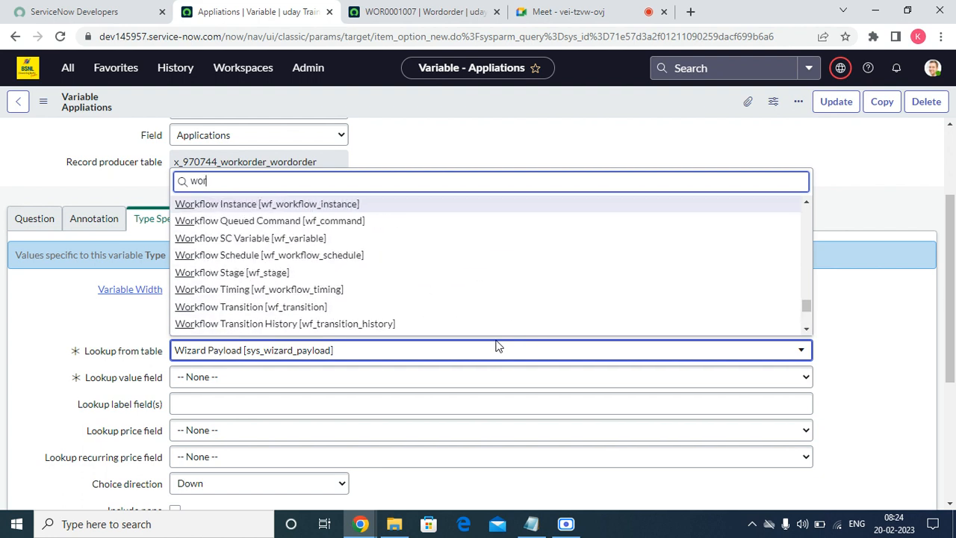
key("Up")
key("Up")
key("Up")
key("Up")
key("Up")
key("Up")
key("Up")
key("Up")
key("Up")
key("Up")
key("Up")
key("Up")
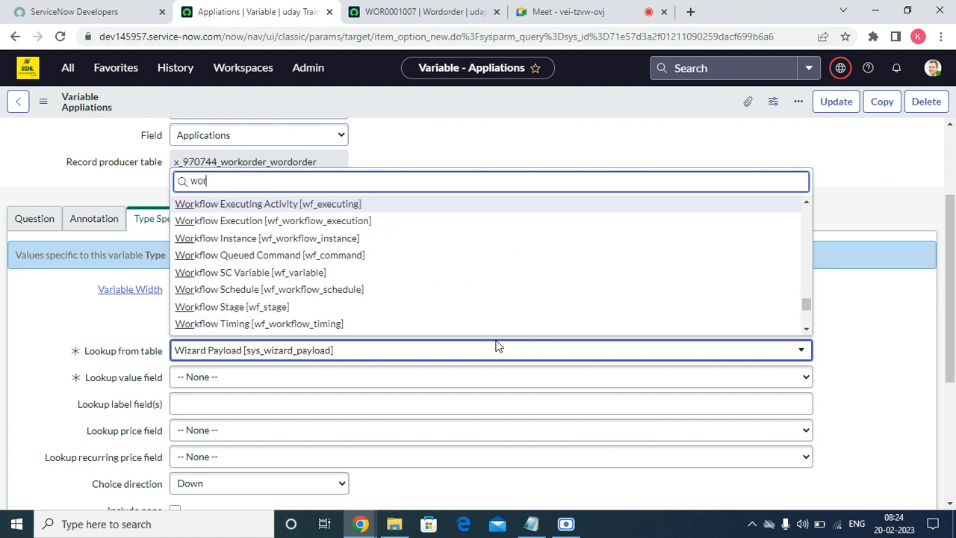
key("Up")
key("Up")
key("Up")
key("Up")
key("Up")
key("Up")
key("Up")
key("Up")
key("Up")
key("Up")
key("Up")
key("Up")
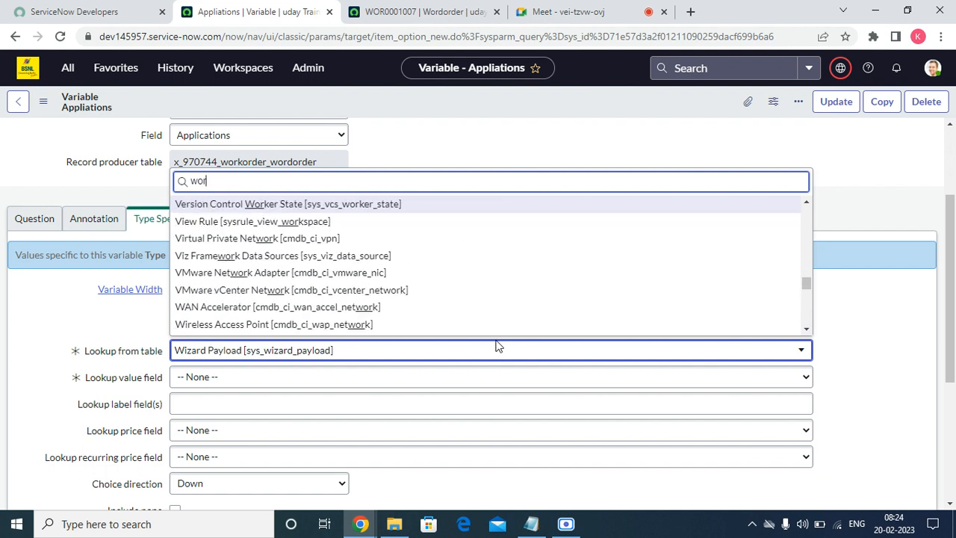
key("Down")
key("Down")
key("Down")
key("Down")
key("Down")
key("Down")
key("Down")
key("Down")
key("Down")
key("Down")
key("Down")
key("Down")
key("Down")
key("Down")
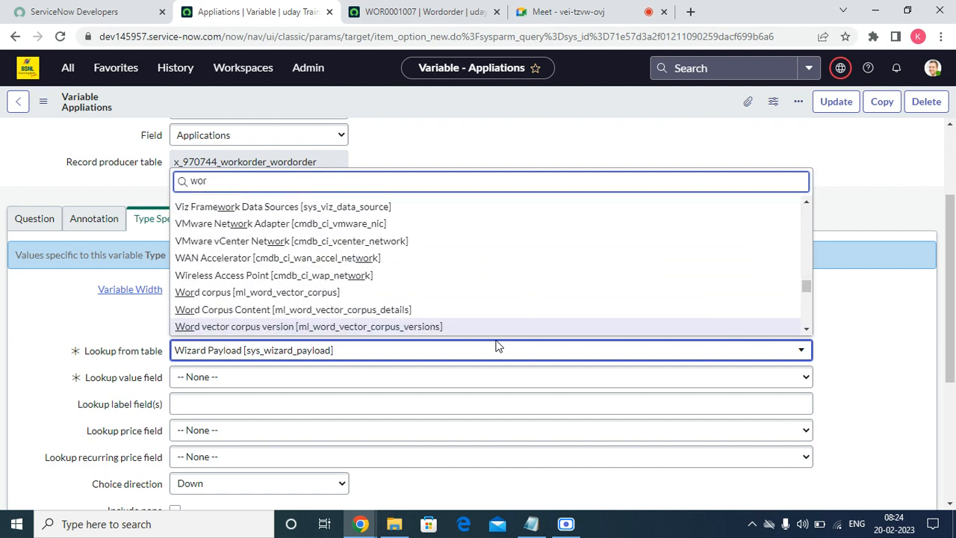
key("Up")
key("Up")
key("Up")
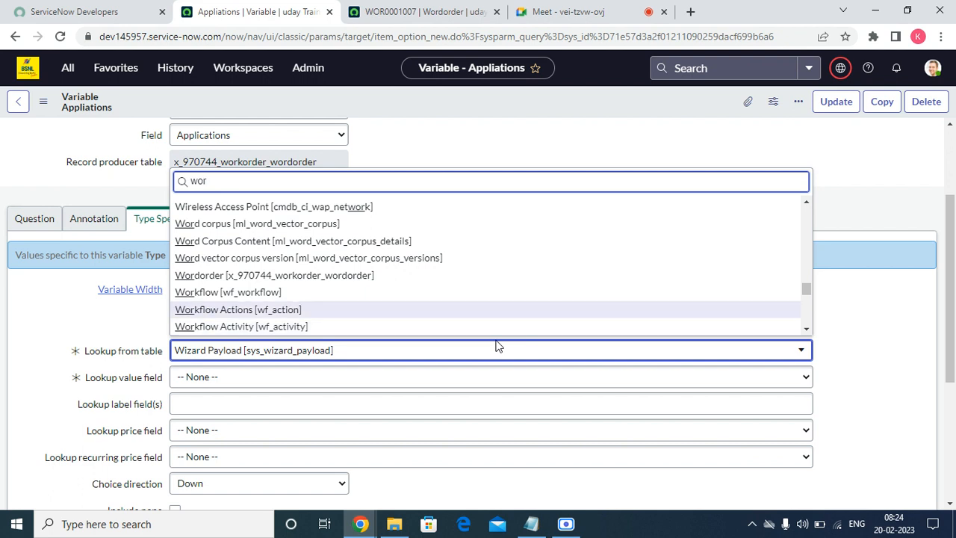
key("Return")
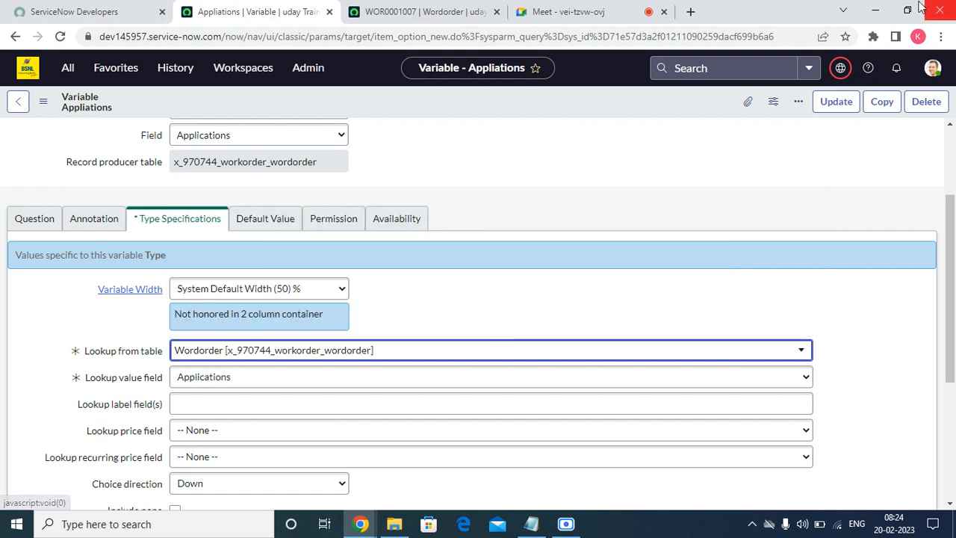
left_click(294, 383)
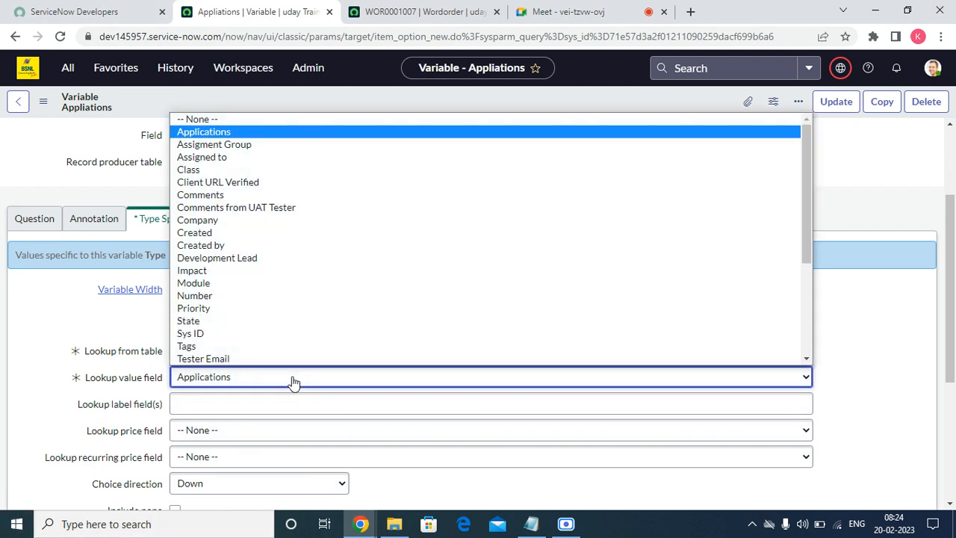
left_click(50, 305)
- Enable Include none and Unique values only for the Appliations variable and save the update
scroll(283, 418, "up", 2)
scroll(284, 418, "down", 5)
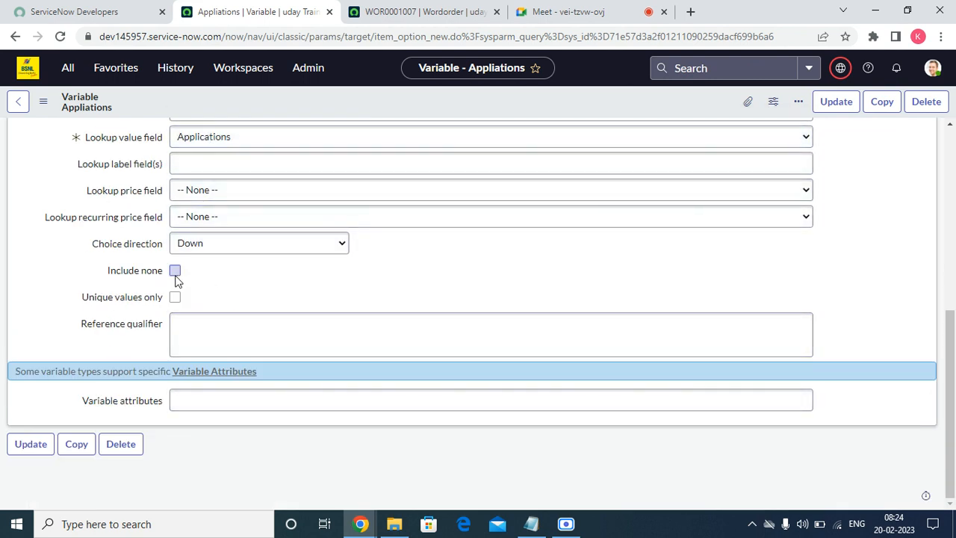
scroll(176, 298, "up", 1)
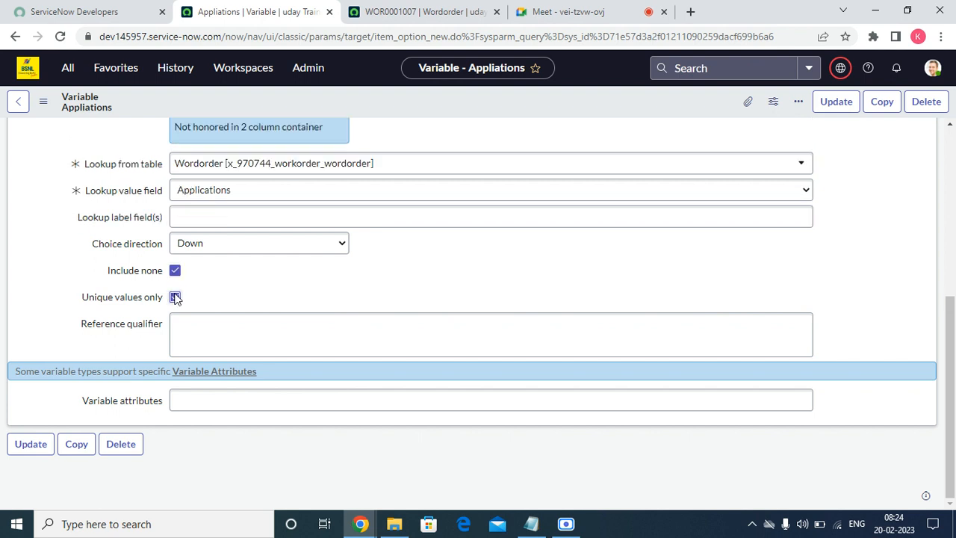
scroll(625, 160, "up", 5)
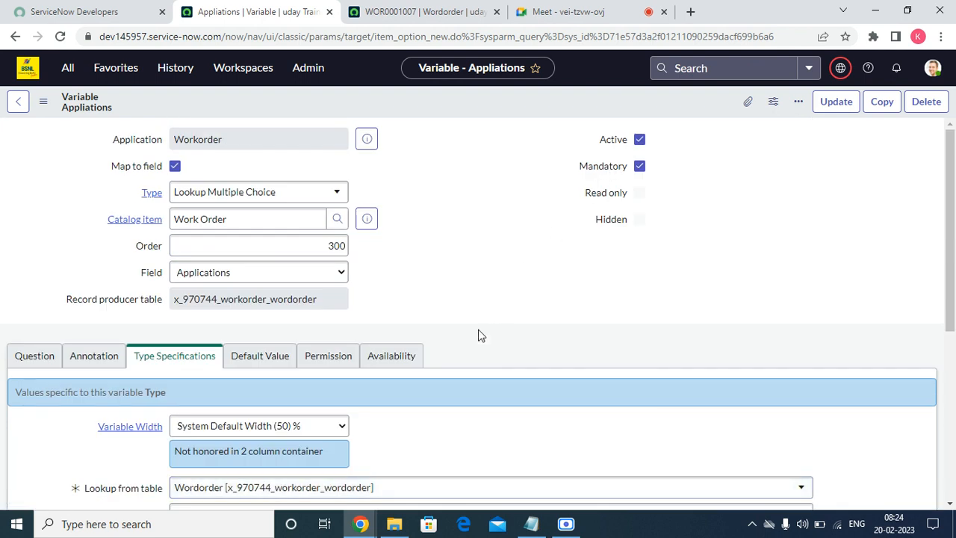
left_click(852, 112)
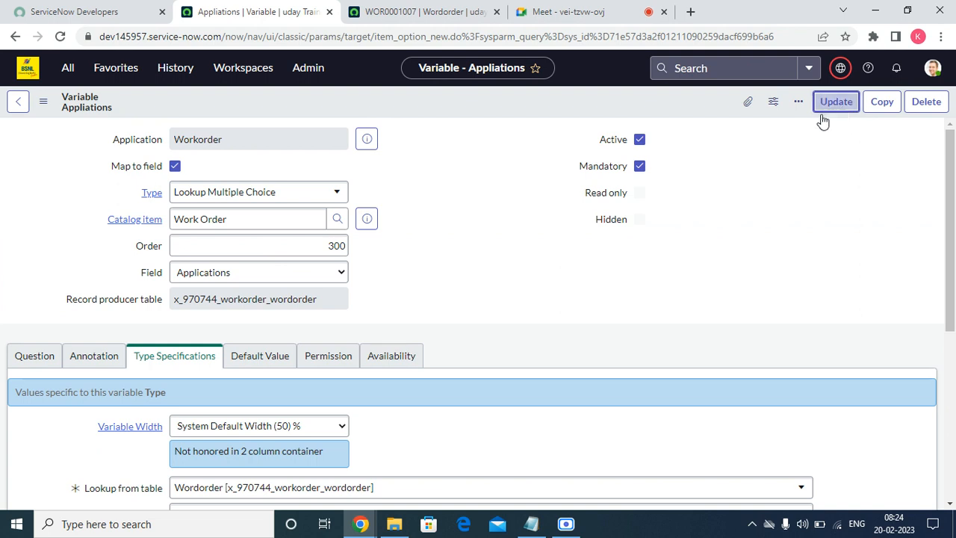
left_click(409, 10)
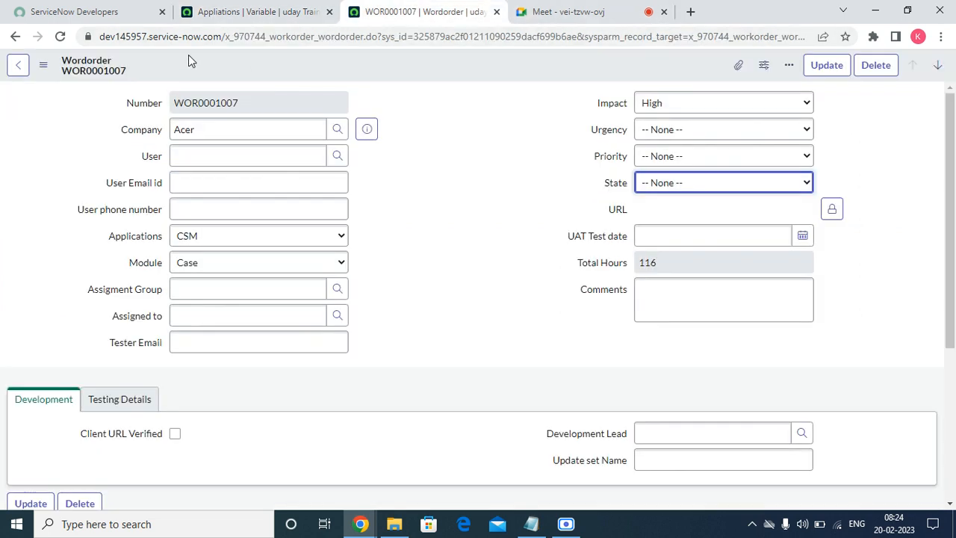
left_click_drag(220, 36, 89, 30)
right_click(140, 41)
left_click(183, 119)
right_click(448, 7)
left_click(478, 102)
right_click(391, 35)
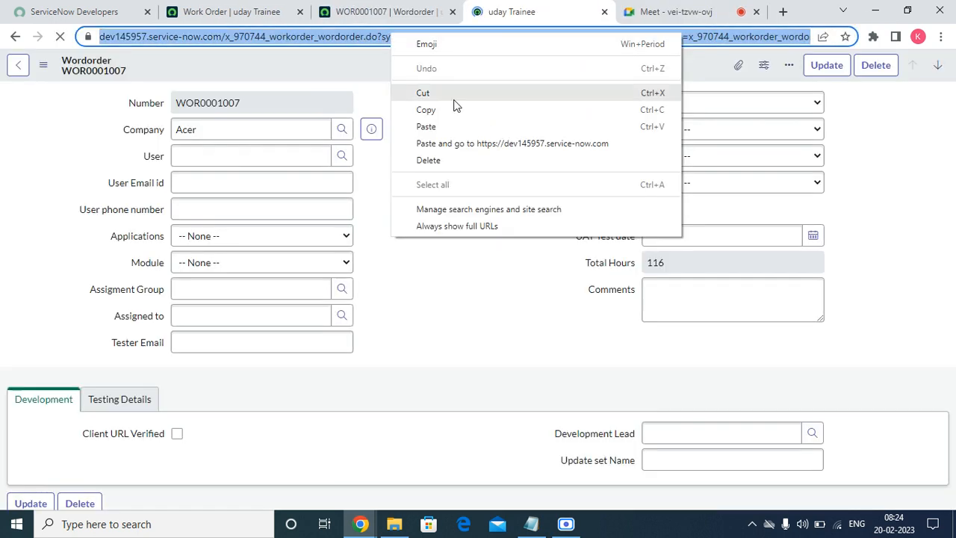
left_click(449, 144)
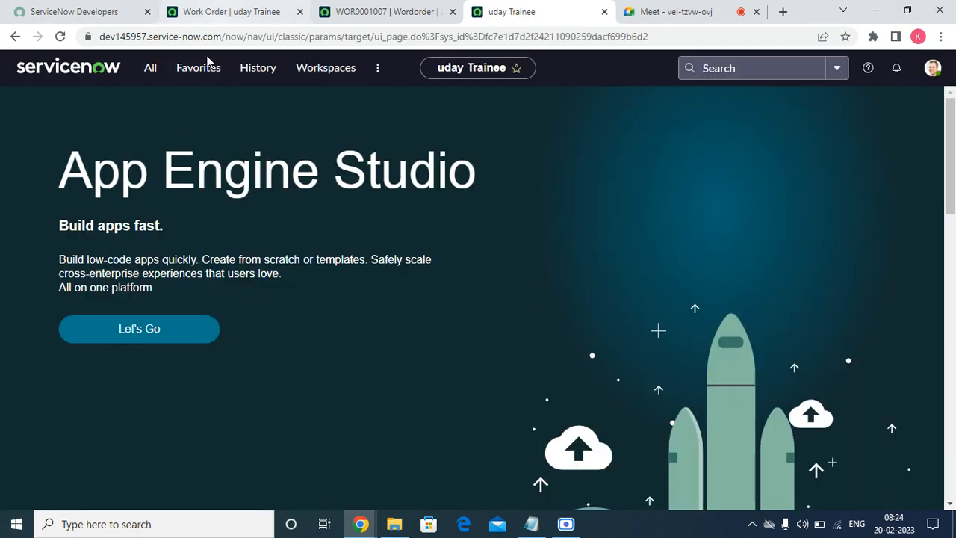
- Add the Self-Service module Service Catalog to the favorites, keeping it when asked about removal
left_click(187, 67)
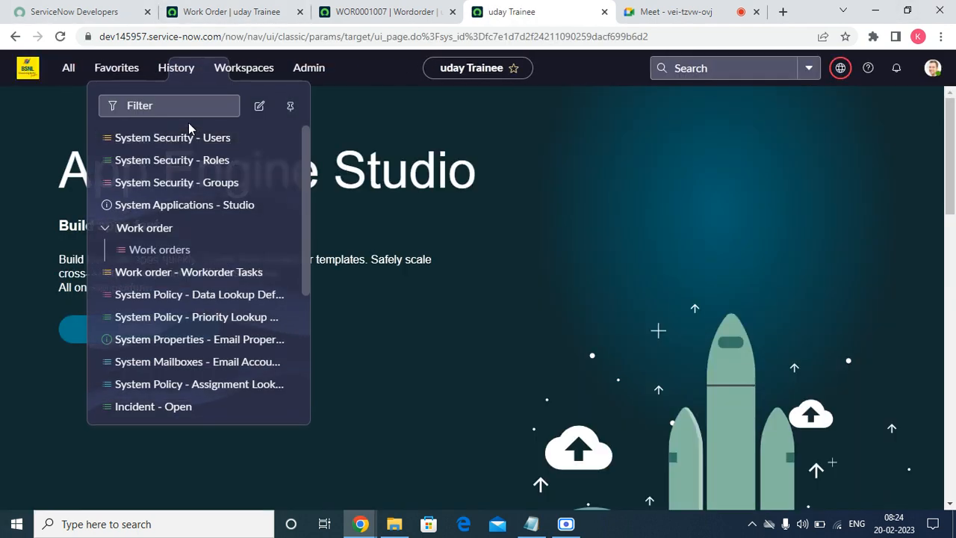
left_click(68, 68)
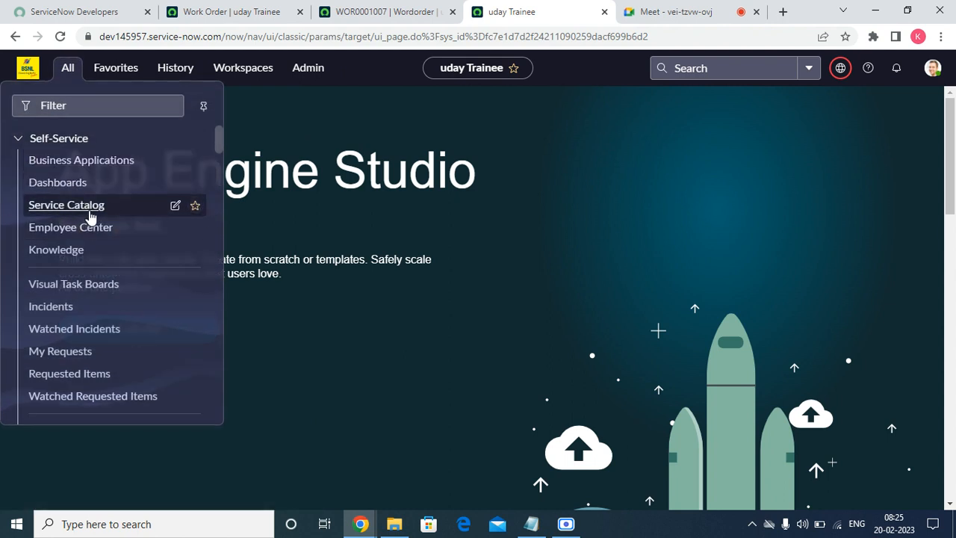
left_click(195, 205)
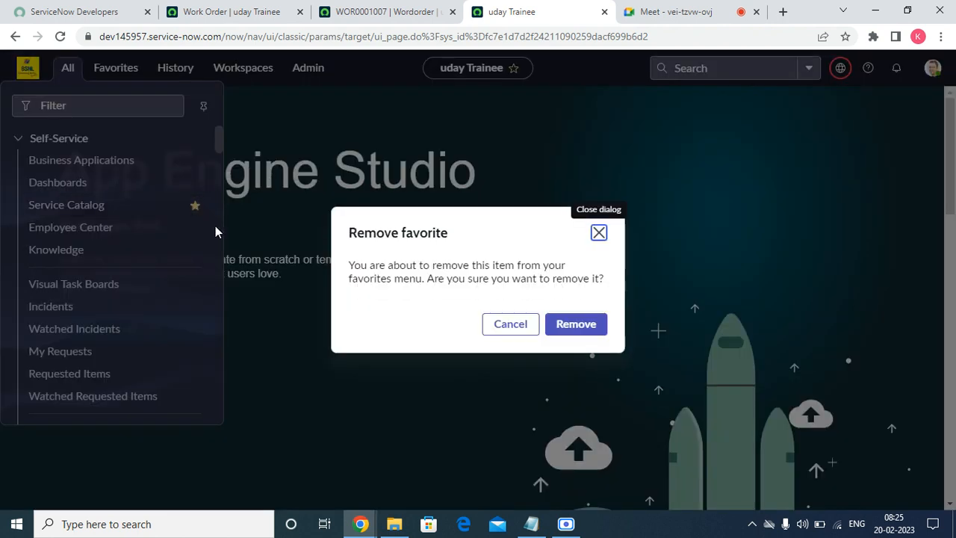
left_click(512, 331)
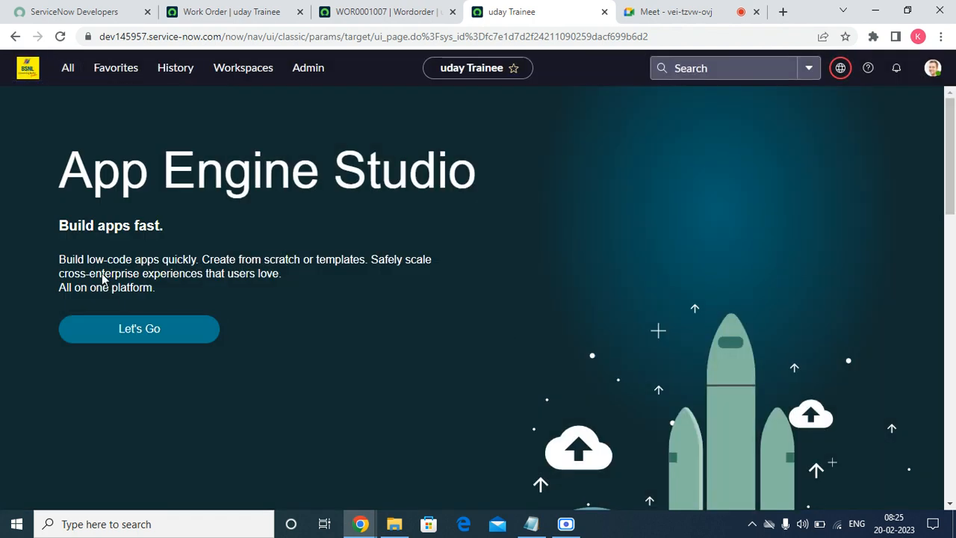
- Open the Work Order item under Can We Help You? in the Service Catalog and choose -- None -- for Appliations
left_click(67, 69)
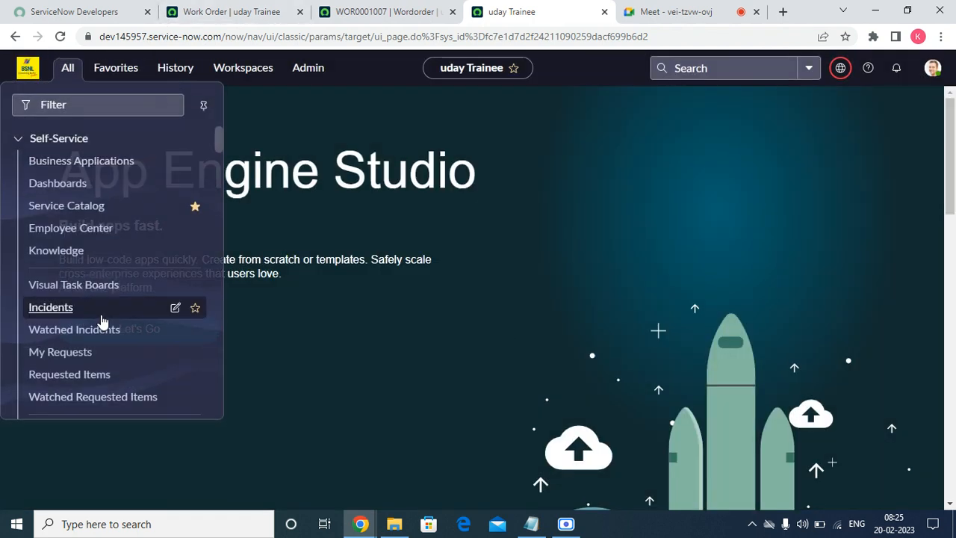
left_click(74, 209)
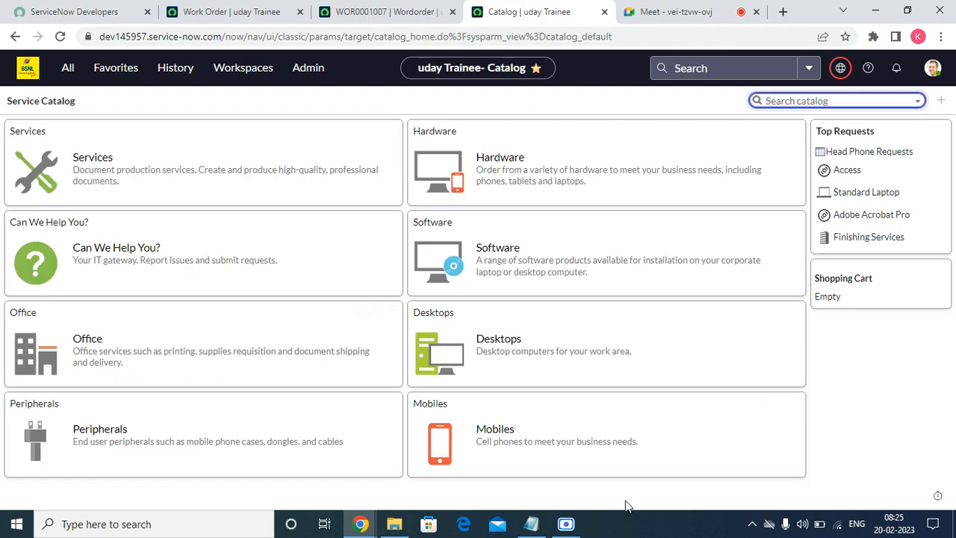
left_click(101, 260)
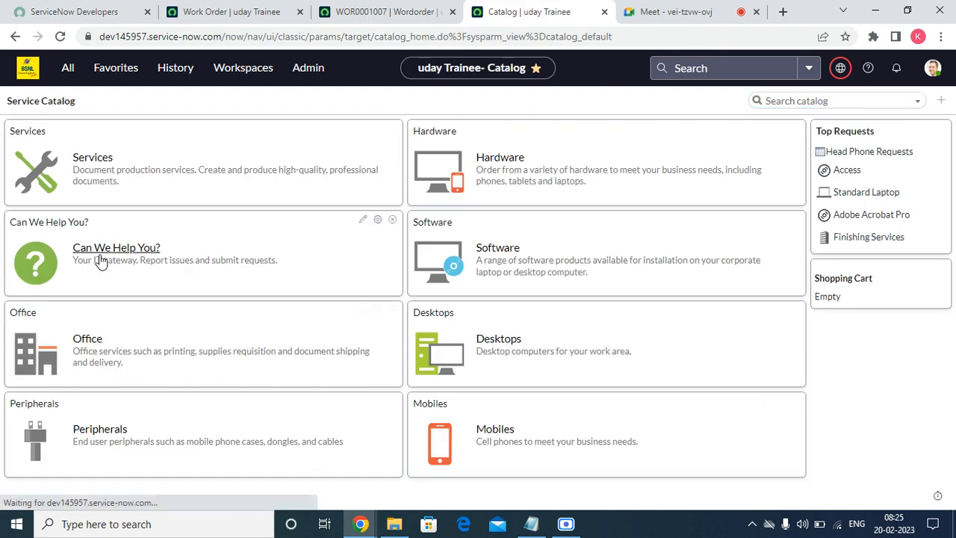
scroll(105, 298, "down", 5)
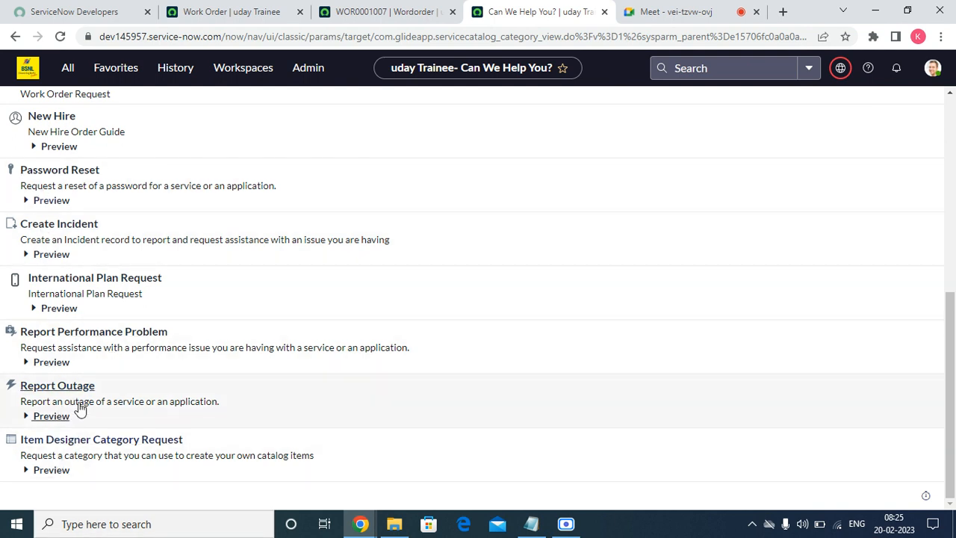
scroll(80, 393, "up", 5)
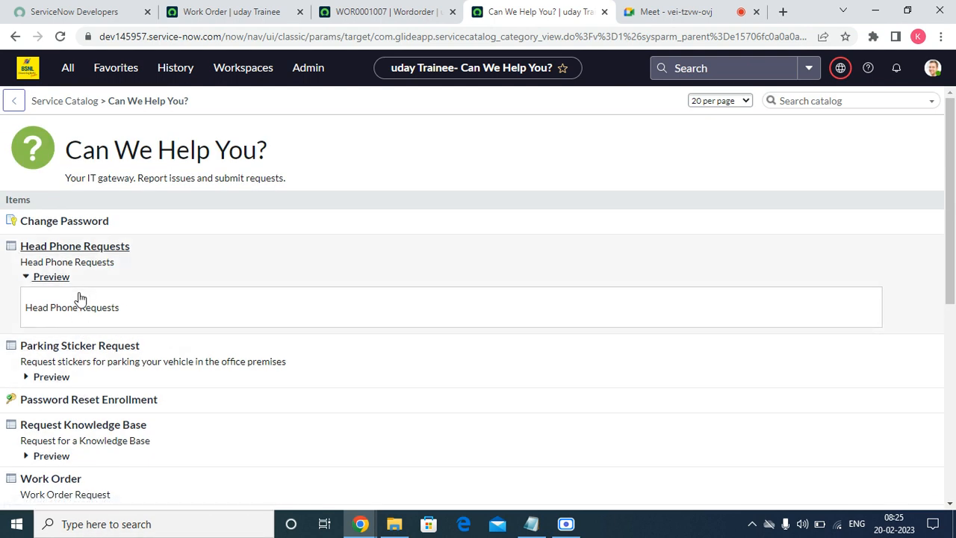
left_click(63, 495)
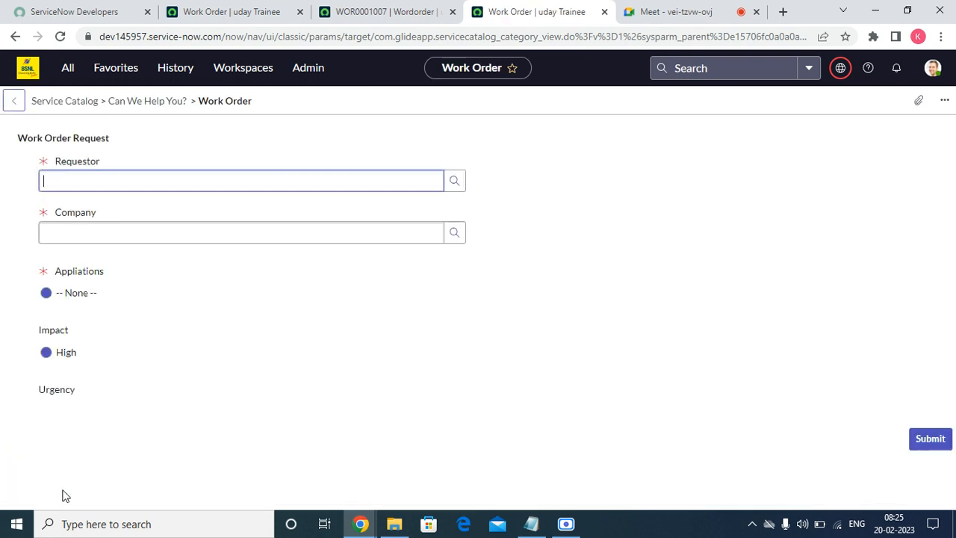
left_click(89, 296)
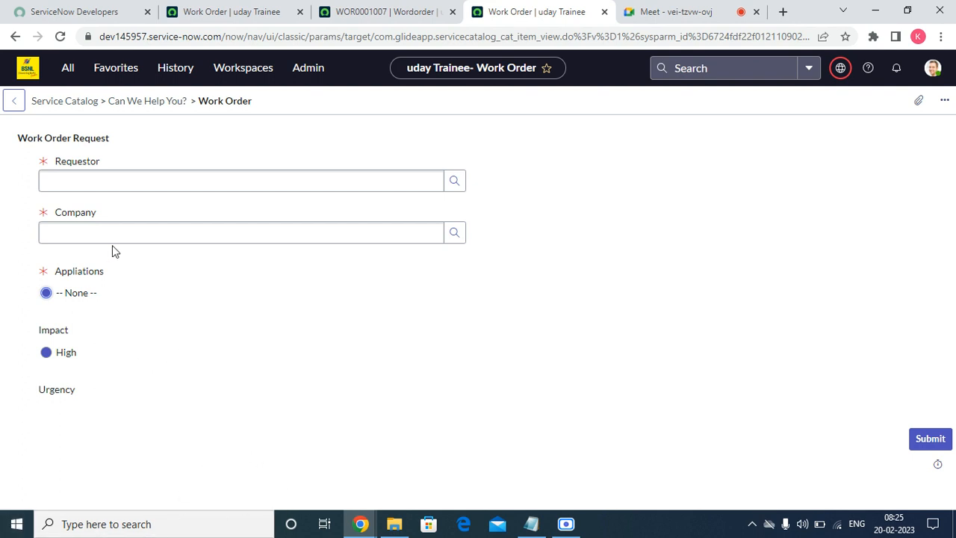
- Check the Applications choices on the WOR0001007 work order and return to the original Work Order request form's browser tab
left_click(429, 9)
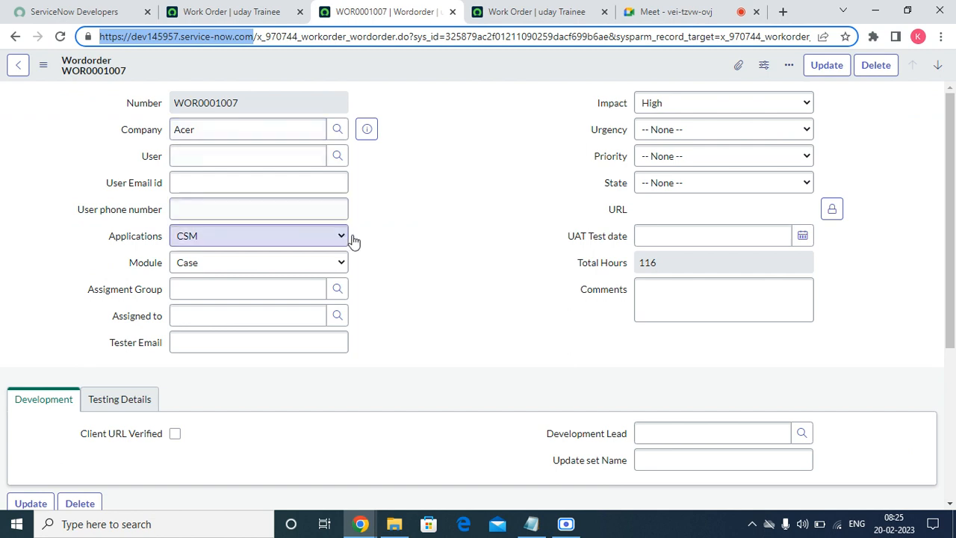
left_click(313, 238)
left_click(313, 237)
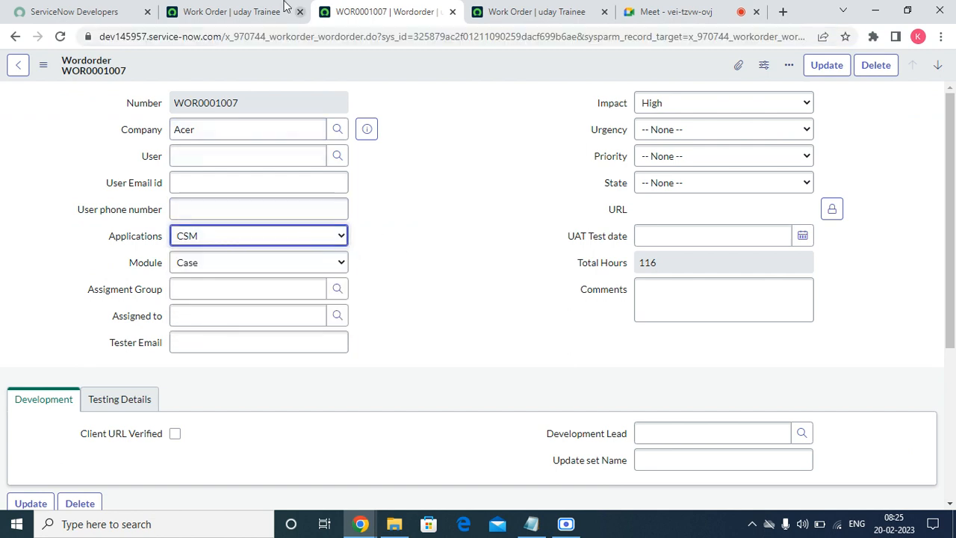
left_click(263, 8)
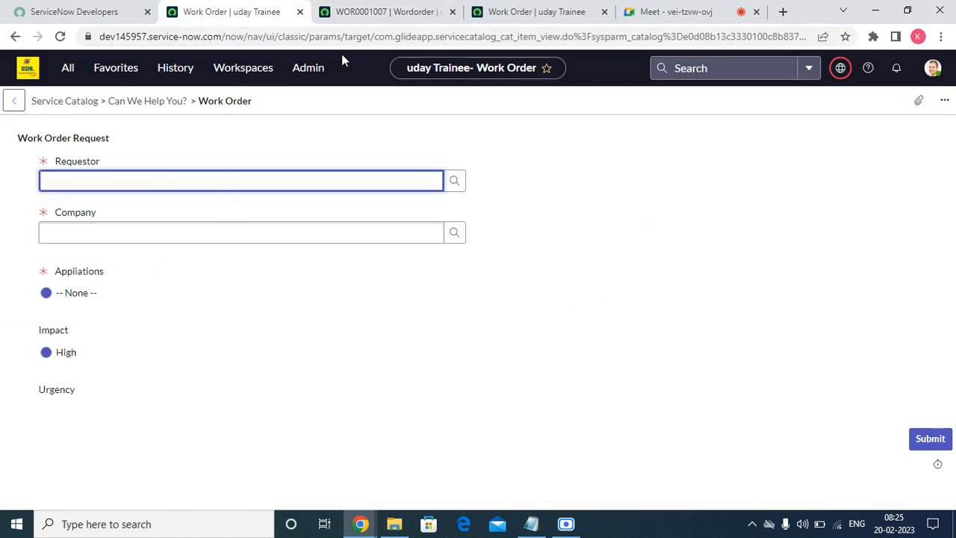
- Open the record producer configuration of the Work Order catalog item from its request form
left_click(508, 9)
left_click(256, 10)
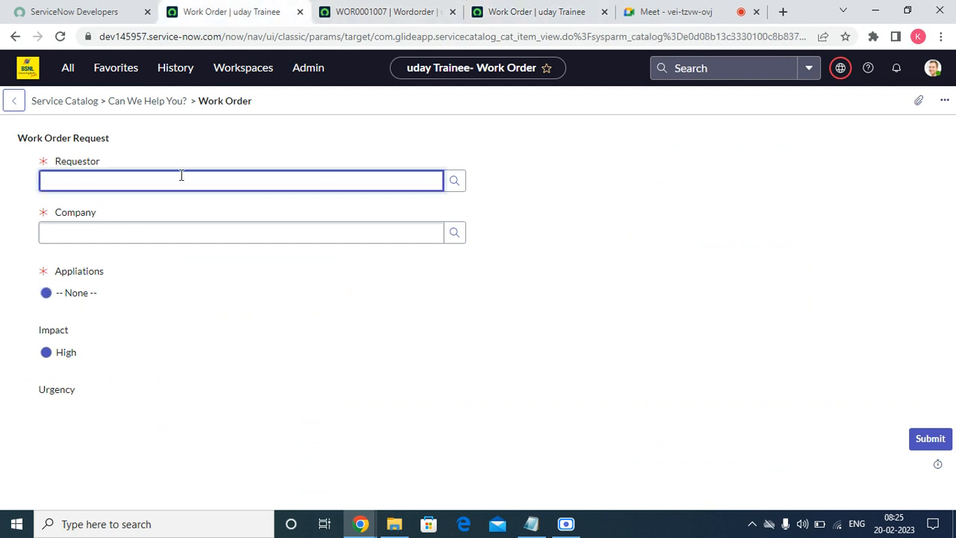
right_click(345, 105)
left_click(413, 112)
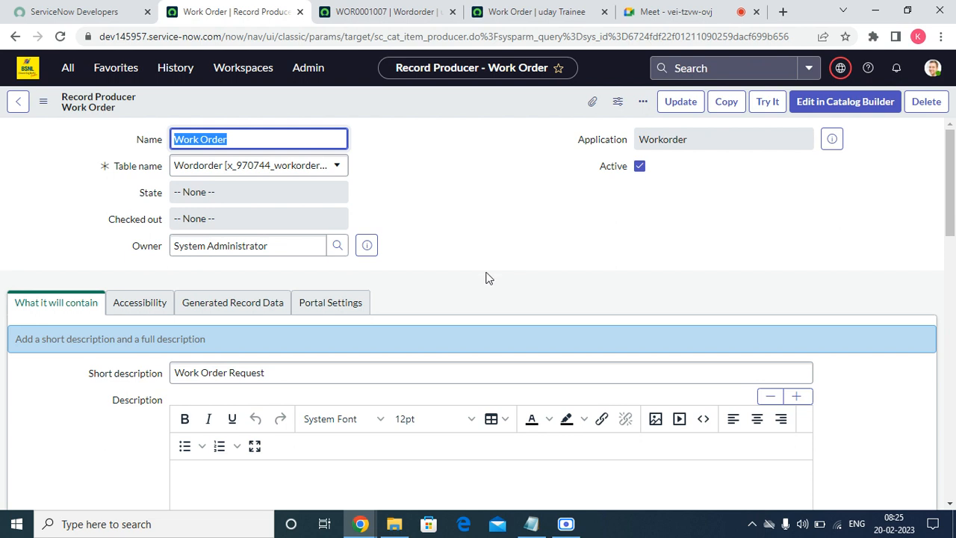
- Open the Appliations variable from the record producer's variable list in a separate browser tab
scroll(74, 408, "down", 15)
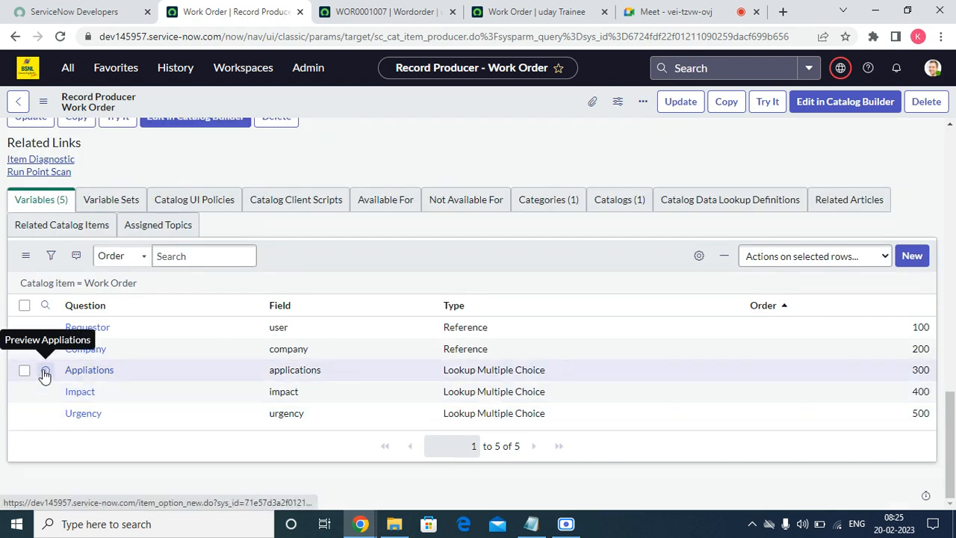
right_click(45, 371)
left_click(71, 379)
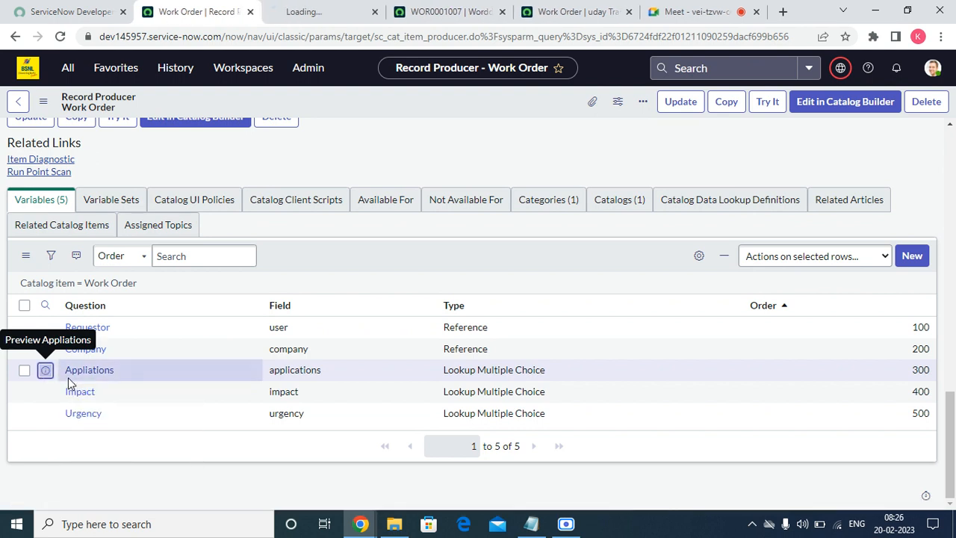
left_click(325, 11)
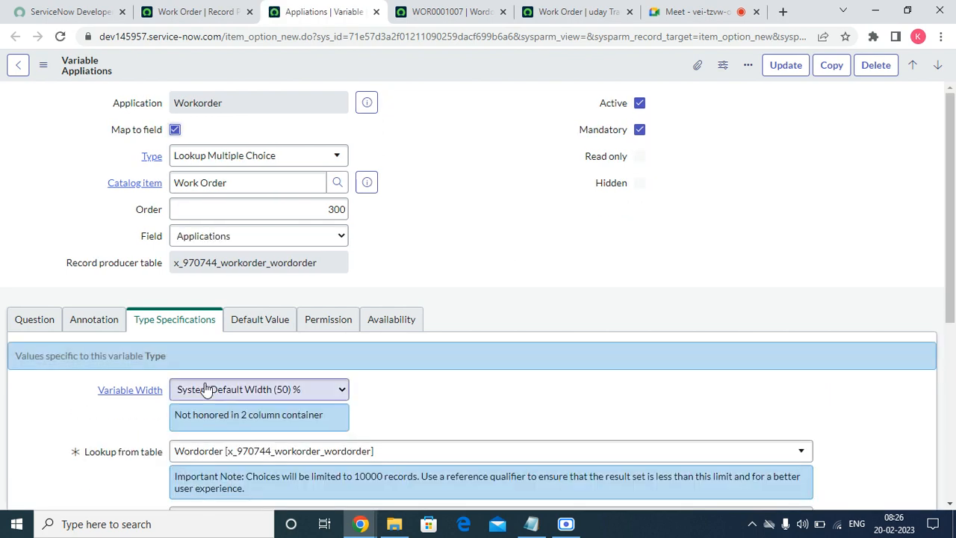
- Examine the Appliations variable's question, annotation and type specifications, including its lookup table, value field and choice options
left_click(35, 324)
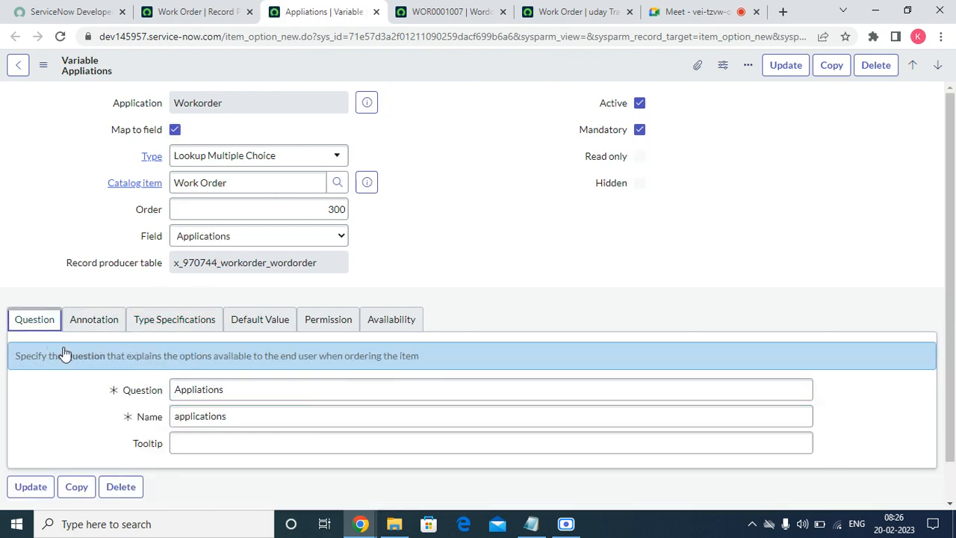
left_click(107, 321)
left_click(174, 319)
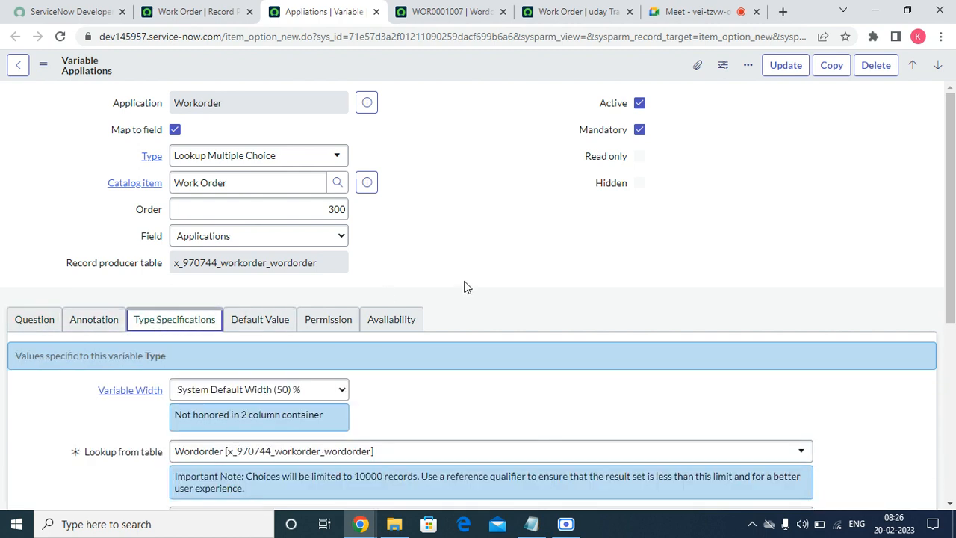
scroll(466, 283, "down", 5)
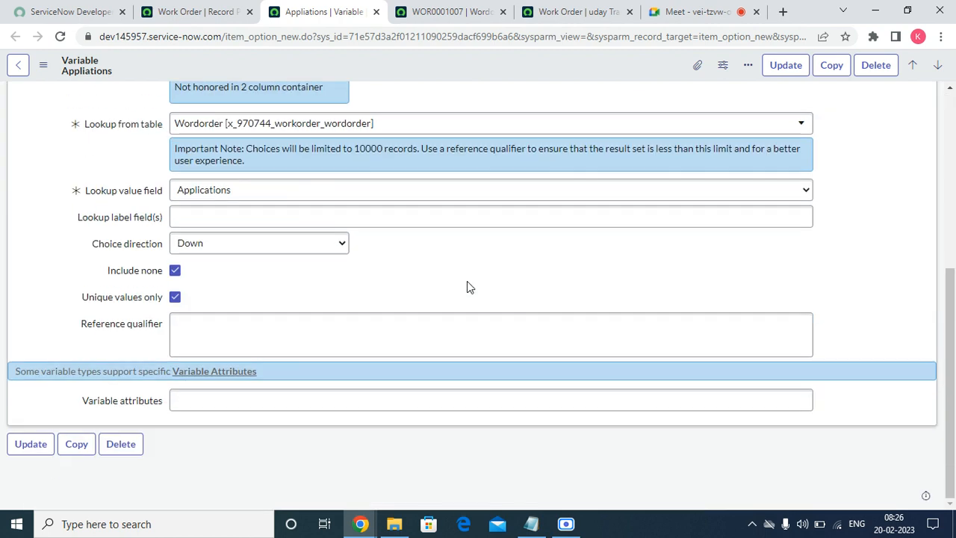
left_click(366, 218)
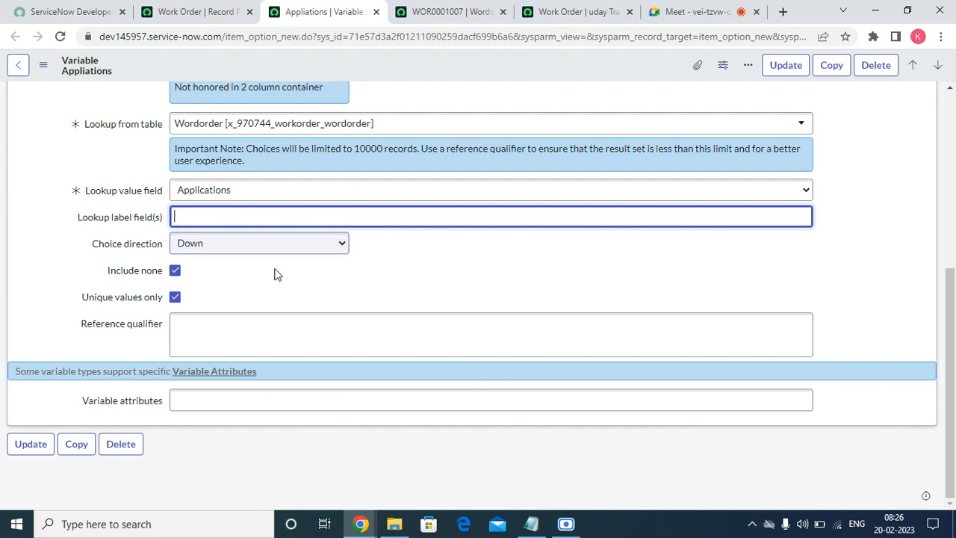
scroll(259, 336, "up", 2)
scroll(259, 336, "up", 2)
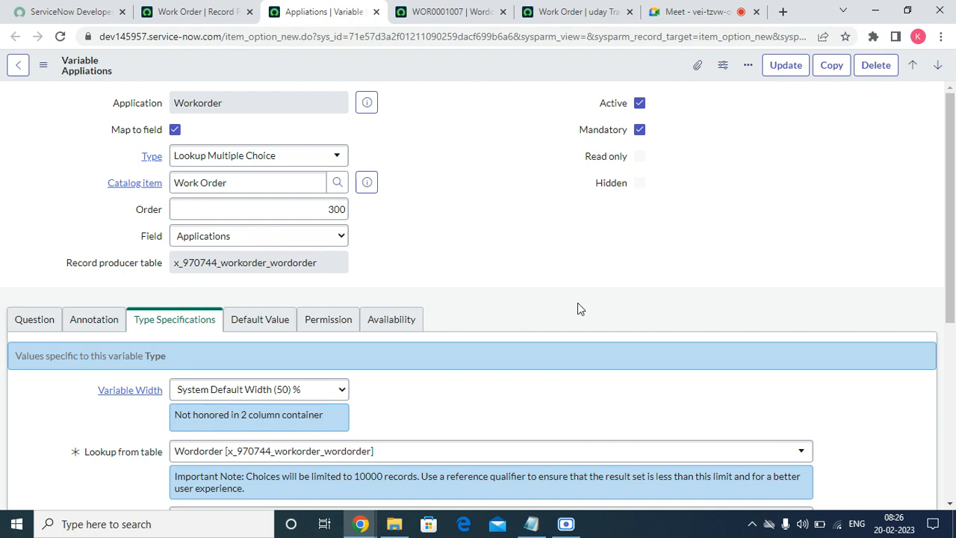
left_click_drag(953, 216, 951, 403)
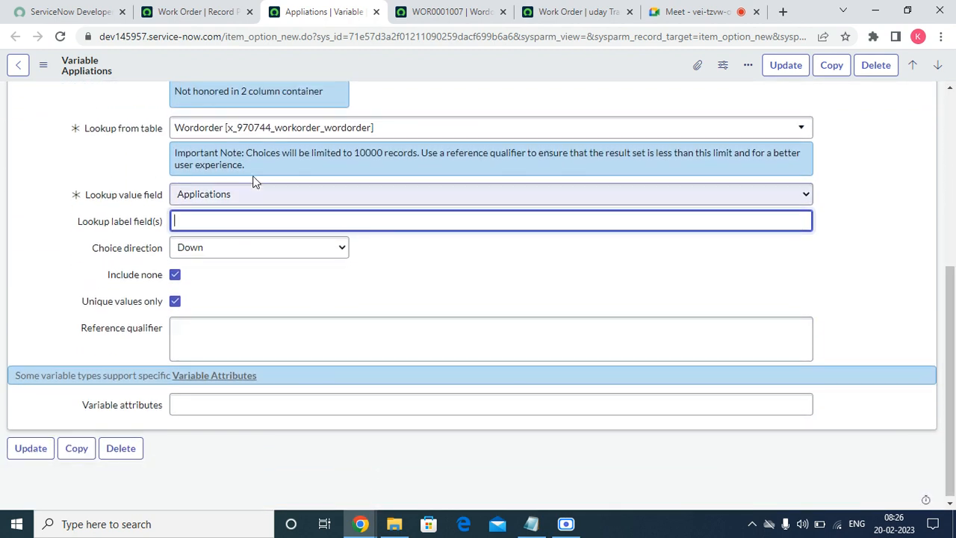
scroll(280, 235, "up", 5)
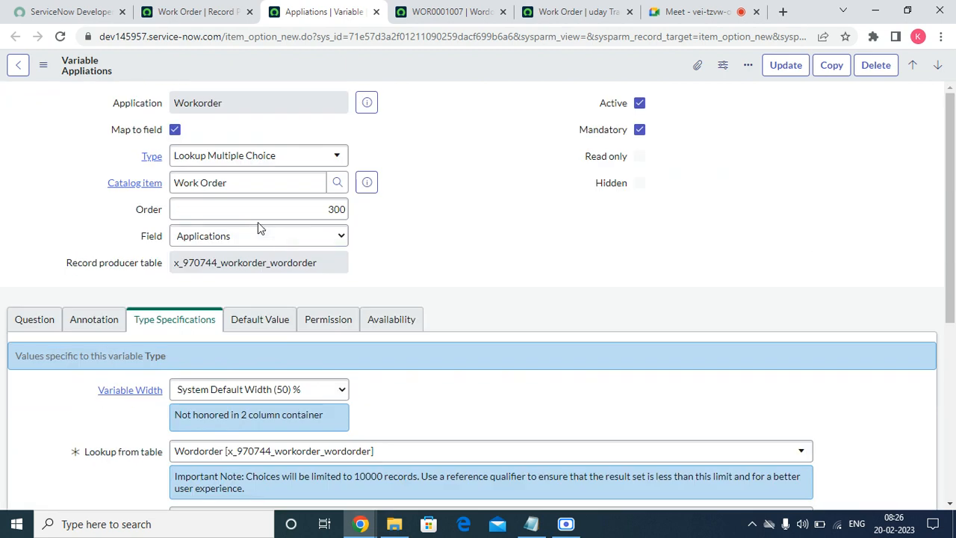
- Reload the Work Order request form, then make the Appliations variable non-mandatory and save it
left_click(525, 11)
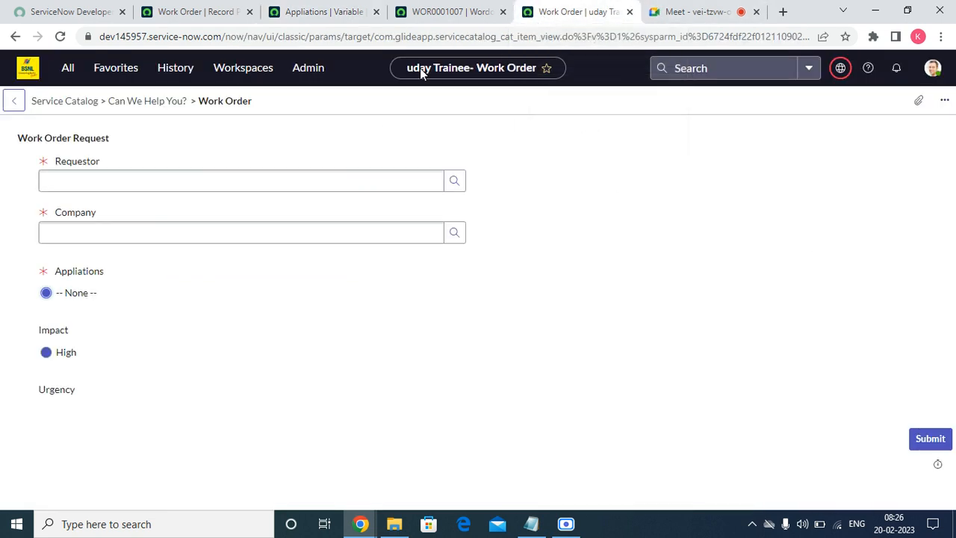
left_click(60, 38)
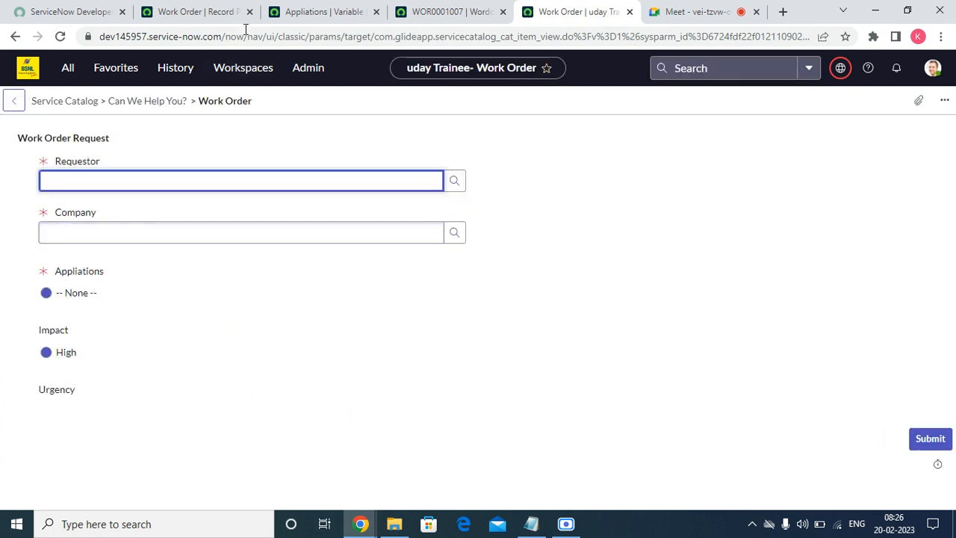
left_click(283, 12)
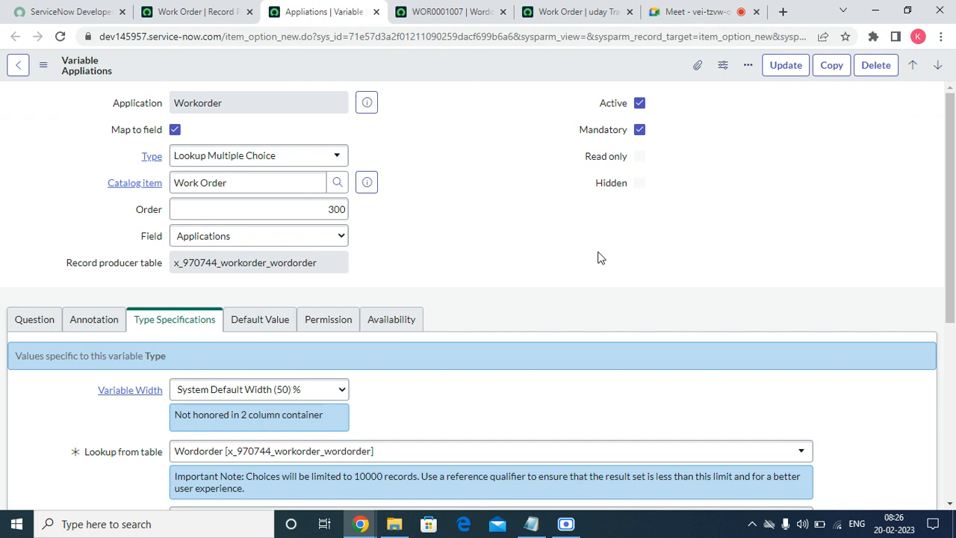
left_click(639, 130)
right_click(426, 71)
left_click(439, 77)
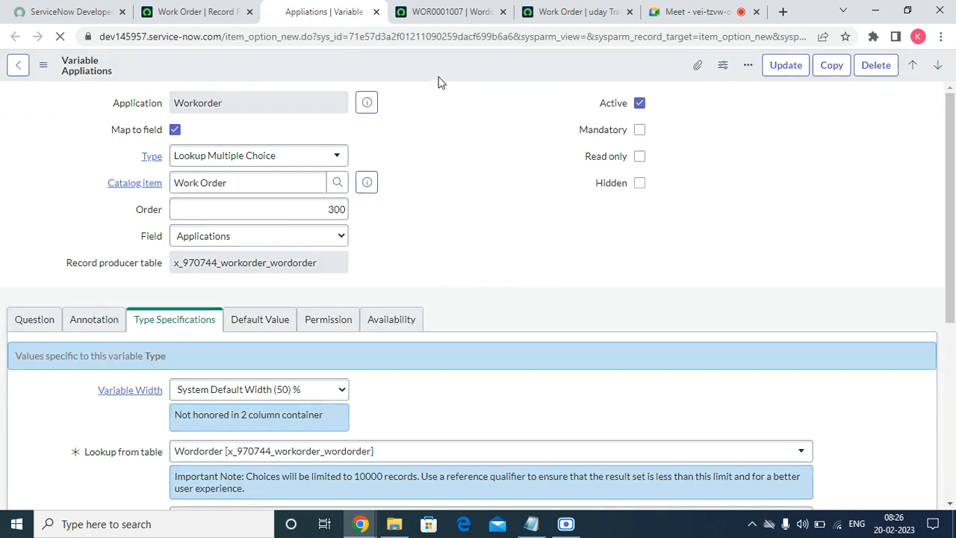
- Reload the Work Order request form and fill in a requestor and the company ACME Americas
left_click(571, 11)
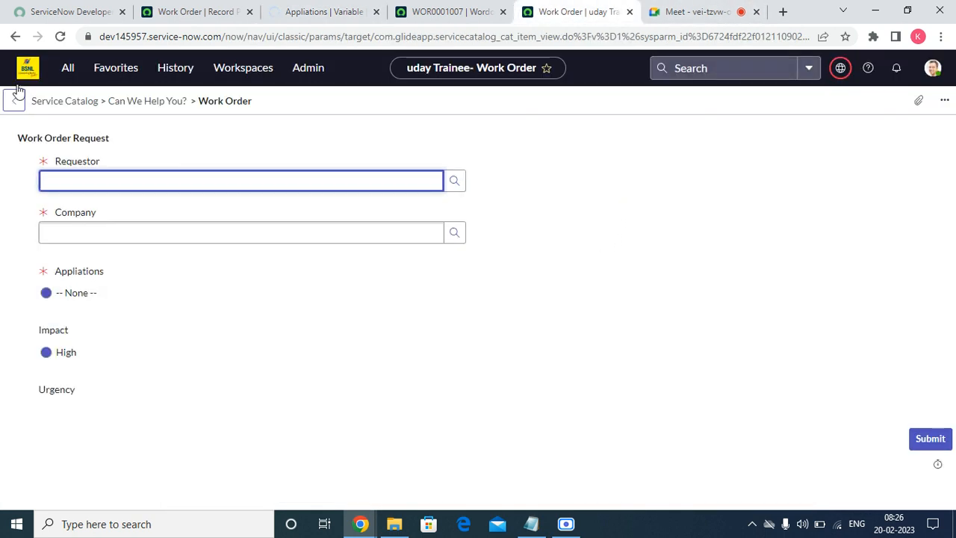
left_click(61, 37)
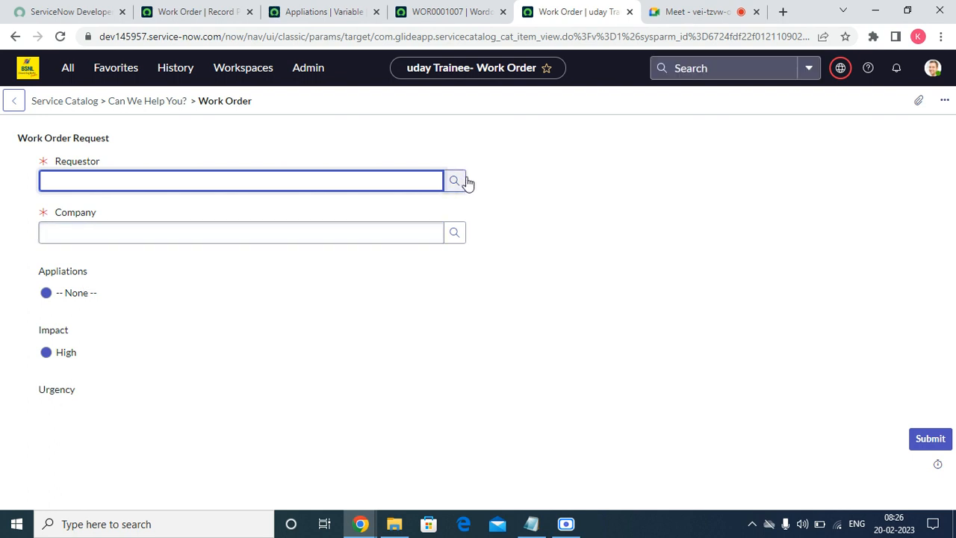
left_click(464, 182)
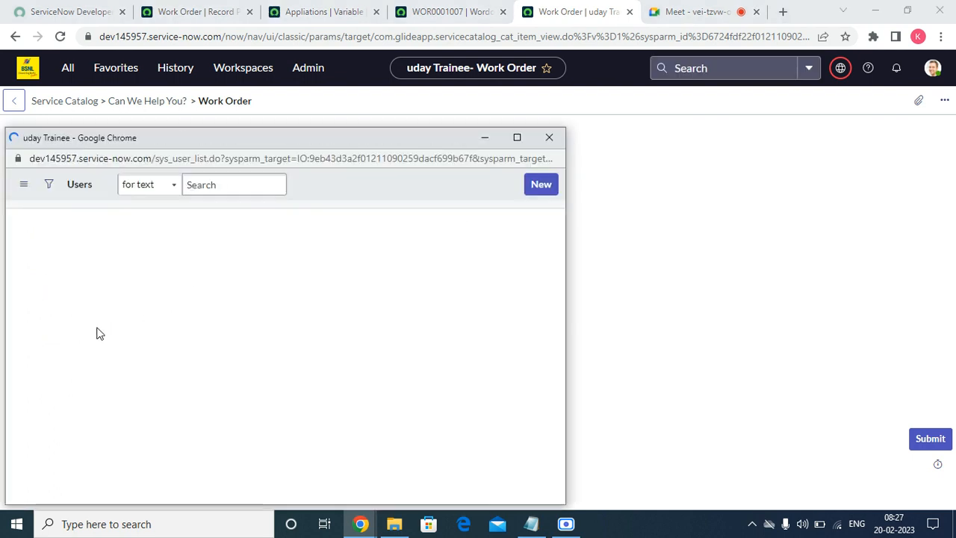
left_click(75, 254)
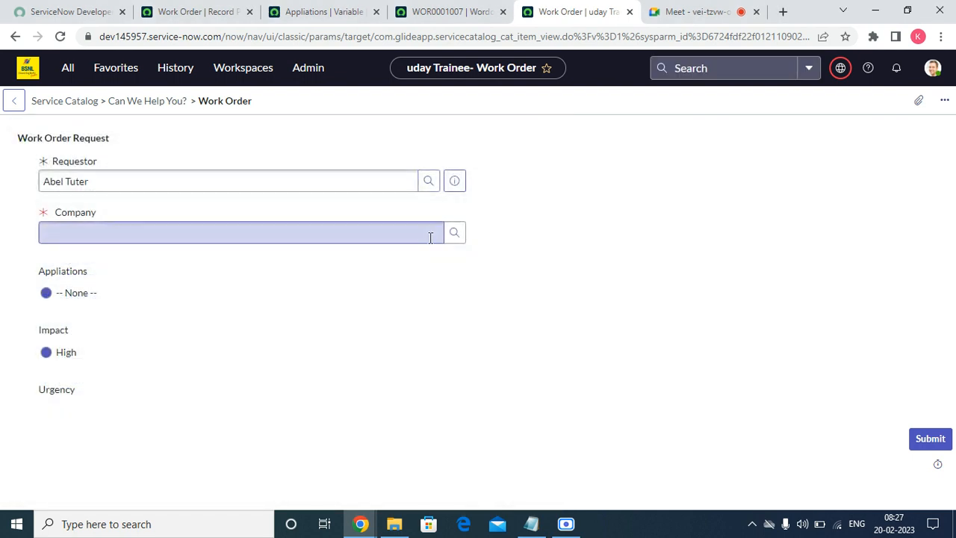
left_click(455, 233)
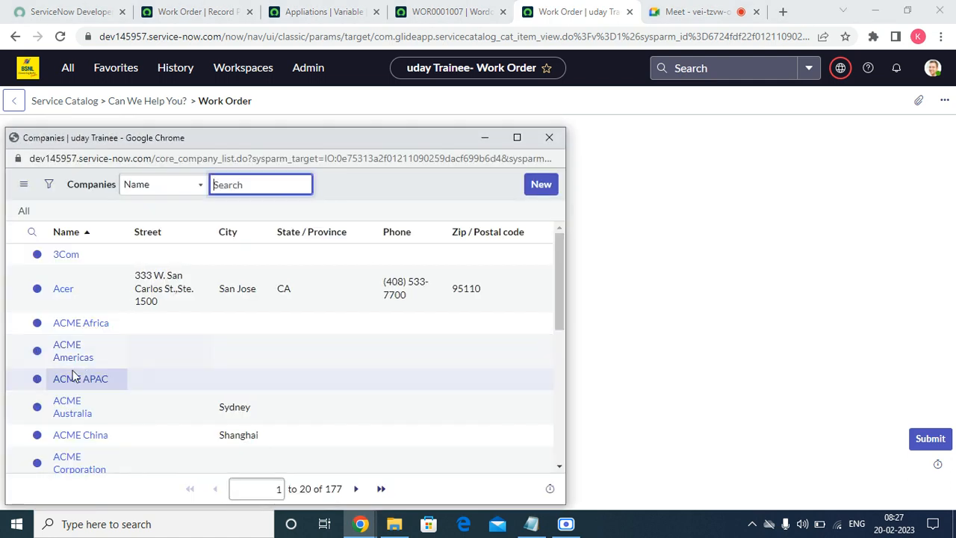
left_click(74, 358)
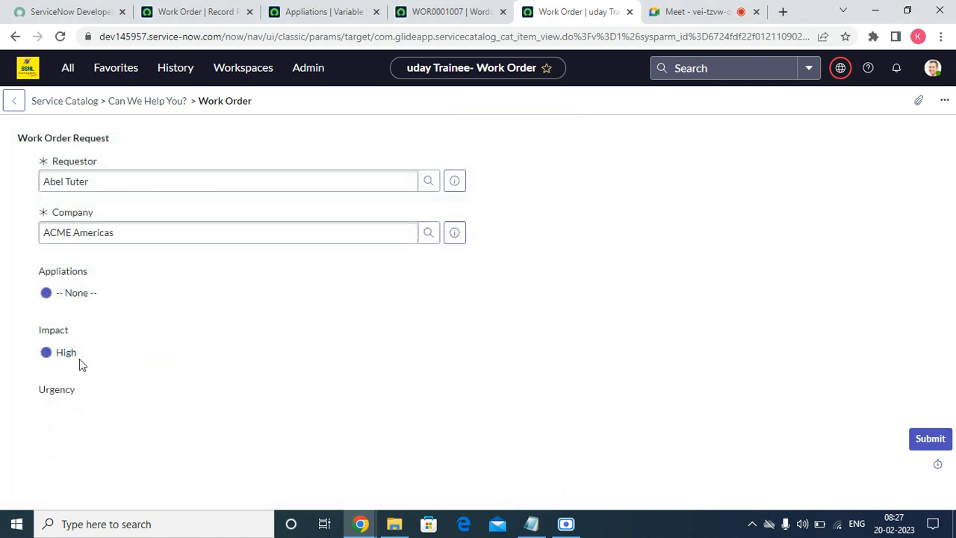
- Open the Impact and Urgency variables of the Work Order record producer in separate tabs and show the Impact one
left_click(340, 9)
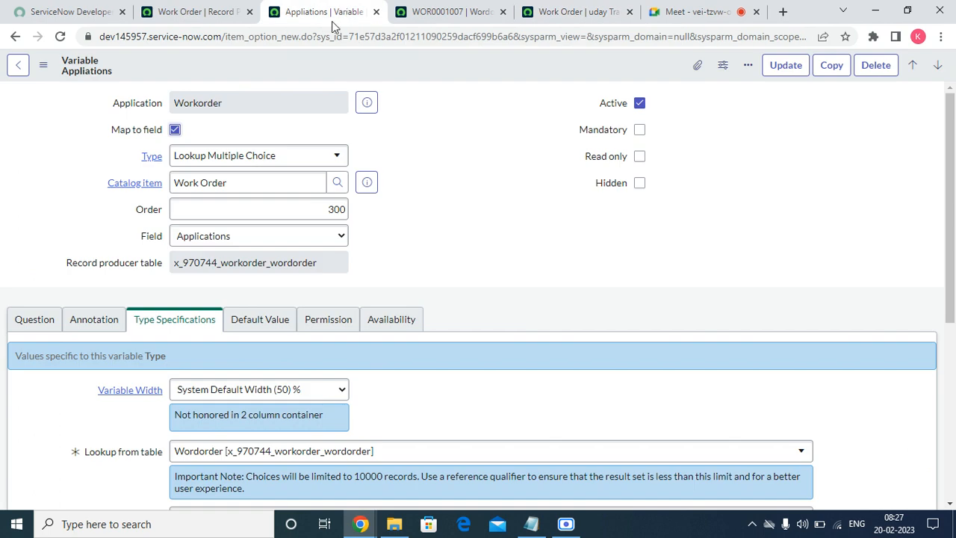
scroll(348, 303, "down", 5)
left_click(216, 11)
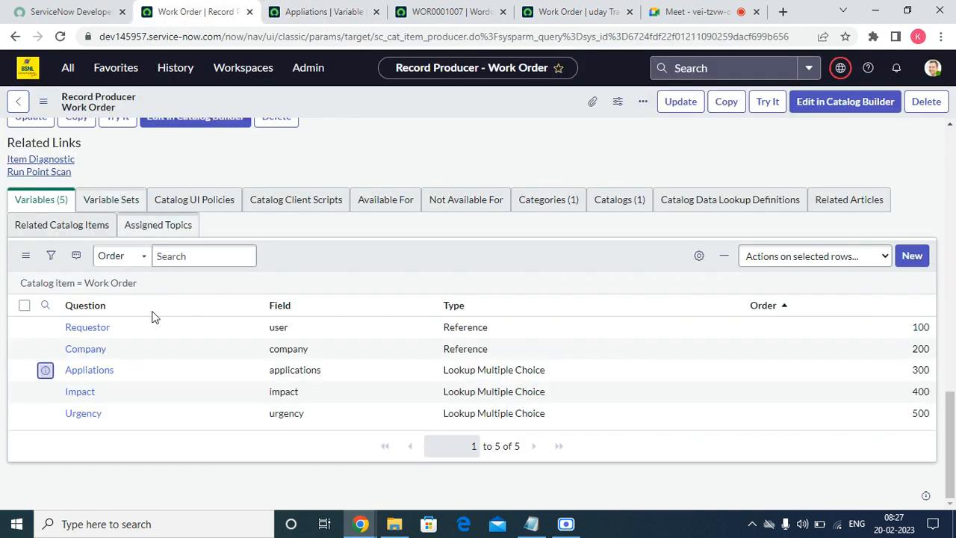
right_click(46, 396)
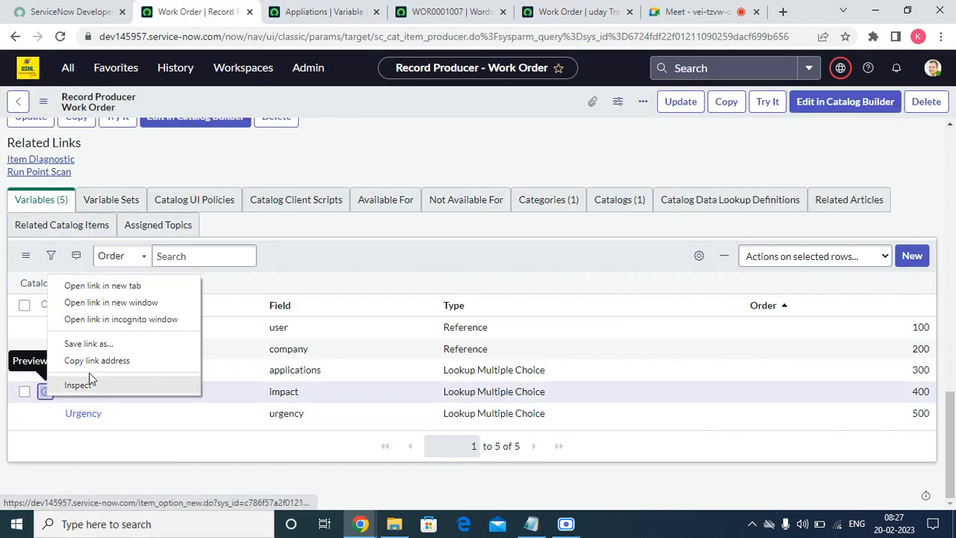
left_click(125, 284)
right_click(45, 413)
left_click(114, 301)
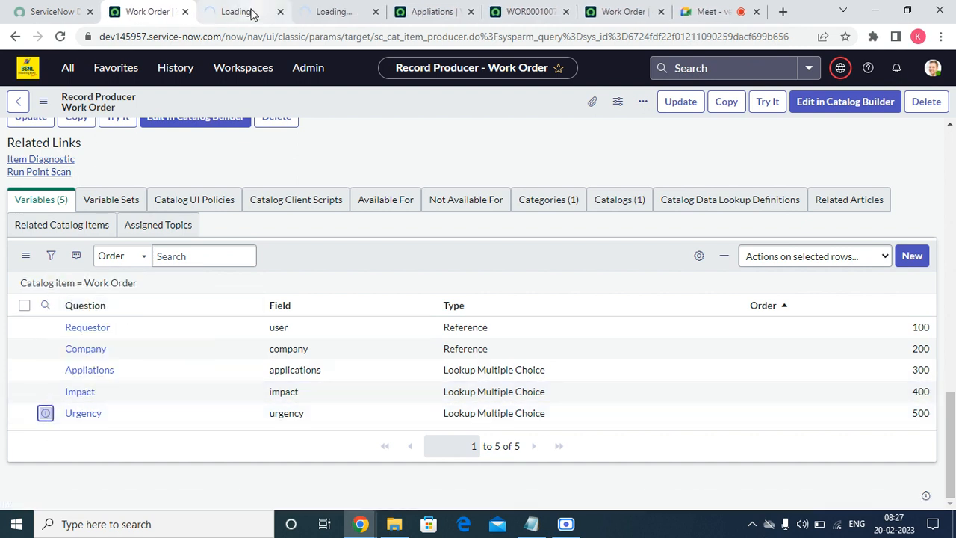
left_click(253, 13)
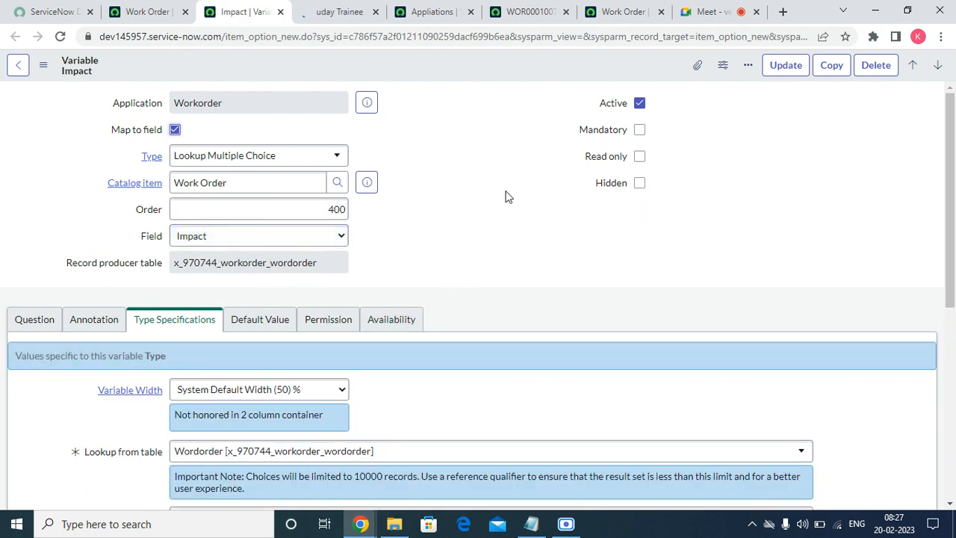
- Enable Include none and Unique values only in the Impact variable's type specifications and save the variable
left_click(26, 323)
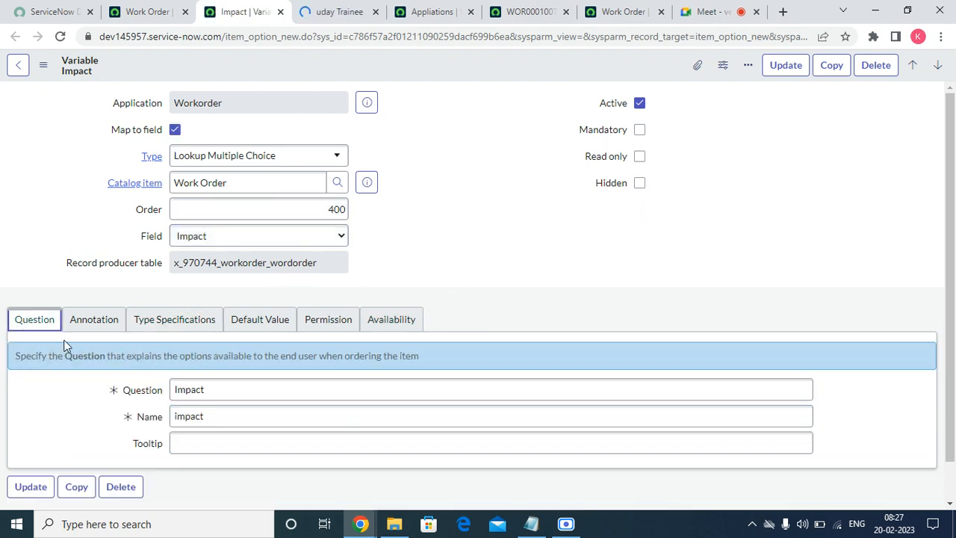
left_click(92, 320)
left_click(142, 323)
scroll(288, 327, "down", 5)
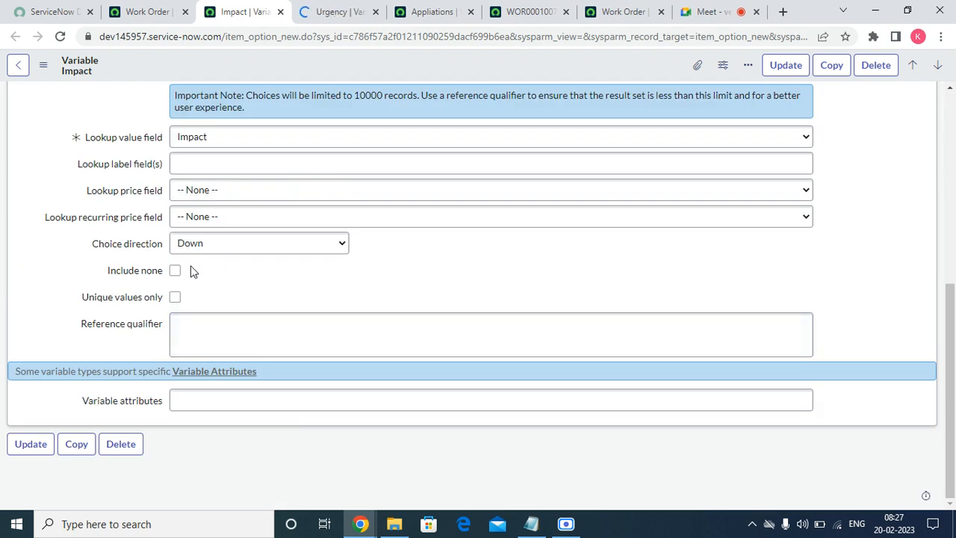
left_click(175, 298)
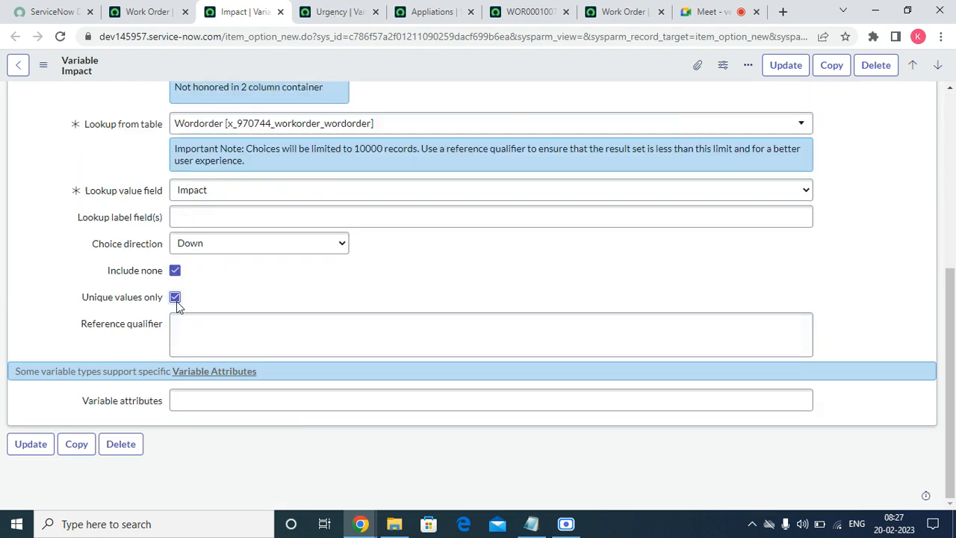
scroll(267, 302, "up", 4)
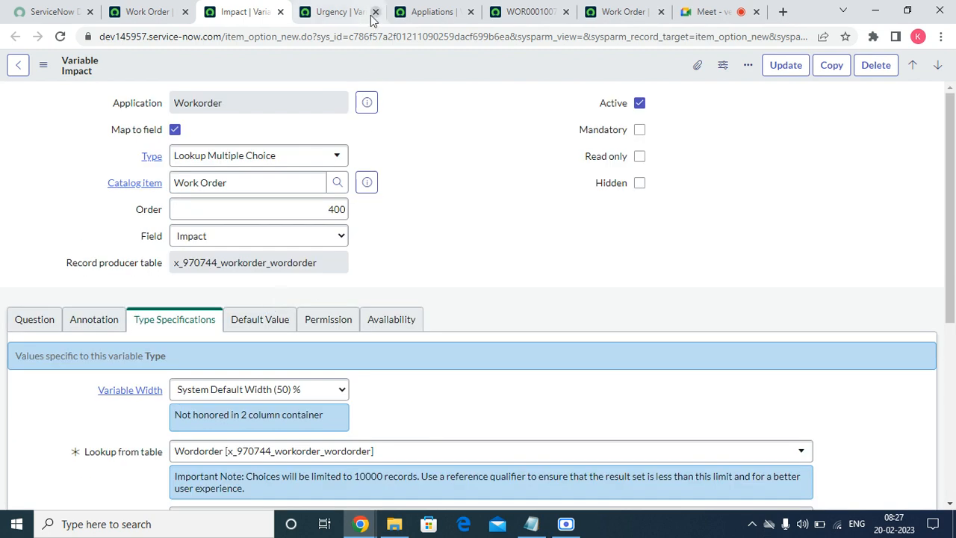
right_click(357, 63)
left_click(375, 70)
- Enable Include none and Unique values only in the Urgency variable's type specifications and save the variable
left_click(332, 9)
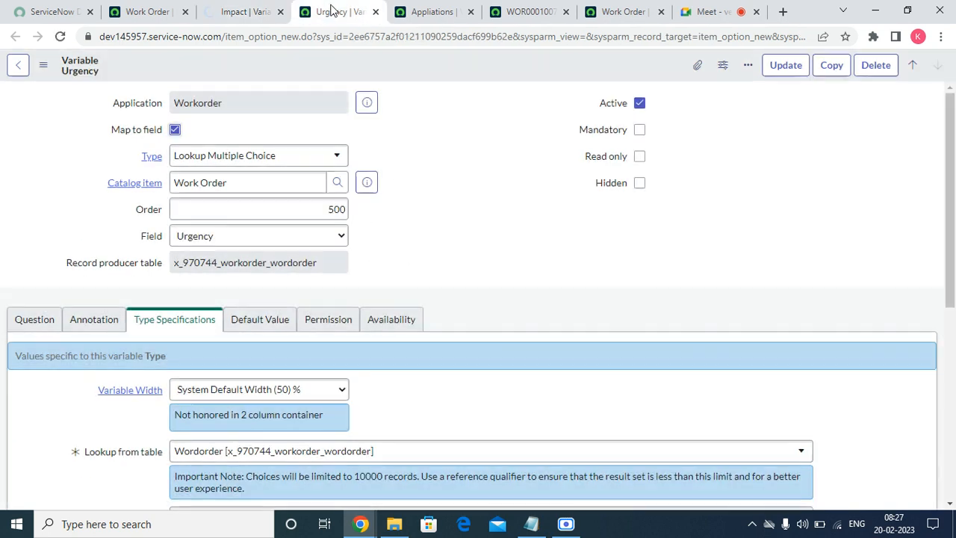
scroll(202, 321, "down", 5)
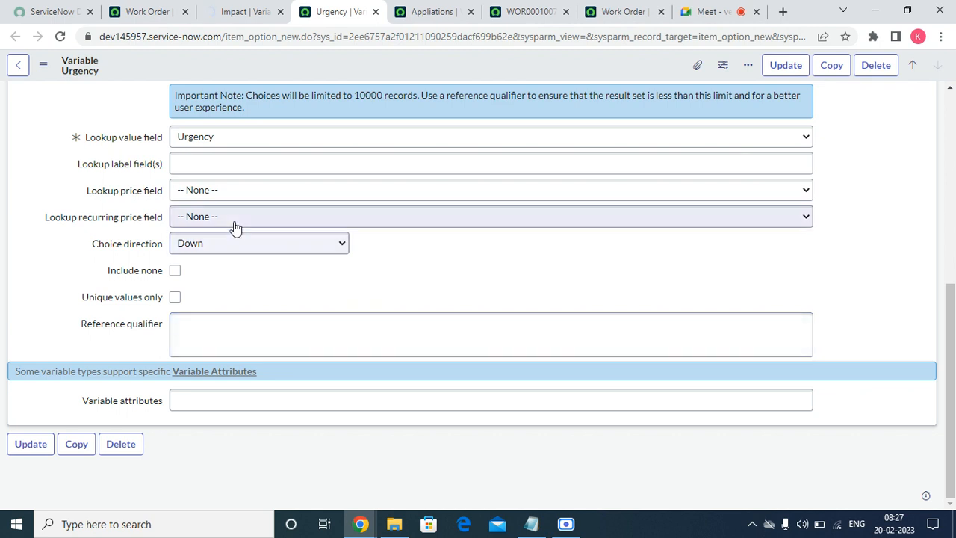
left_click(175, 297)
left_click(177, 272)
scroll(232, 295, "up", 5)
left_click(38, 327)
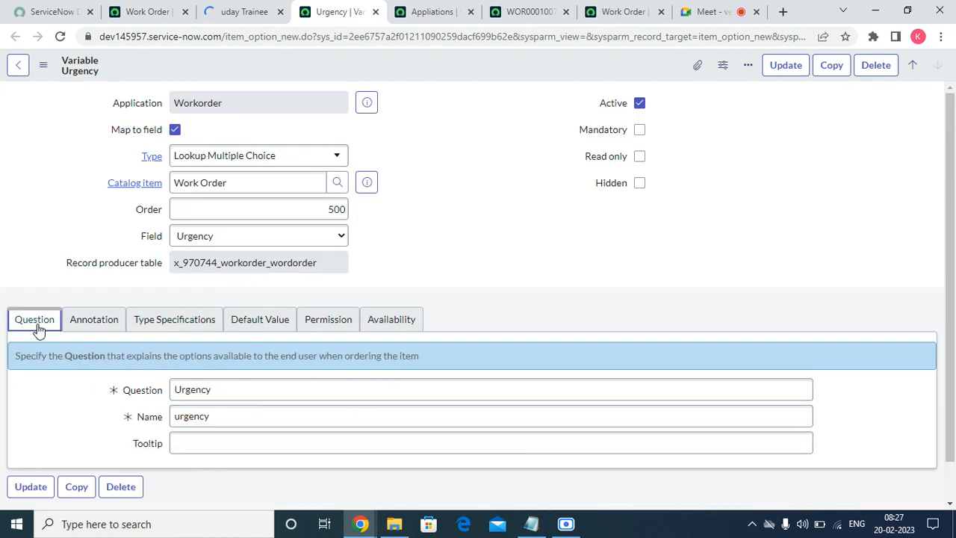
right_click(432, 74)
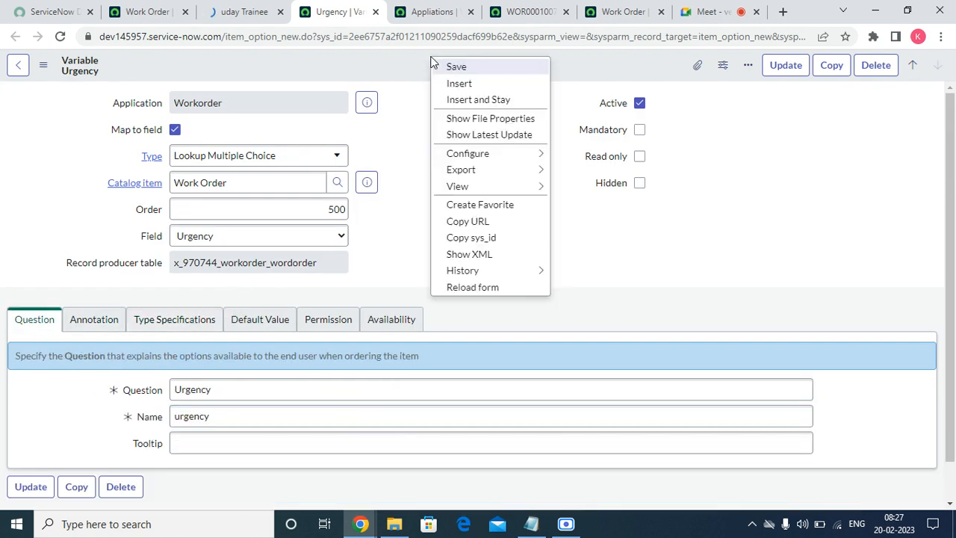
left_click(462, 71)
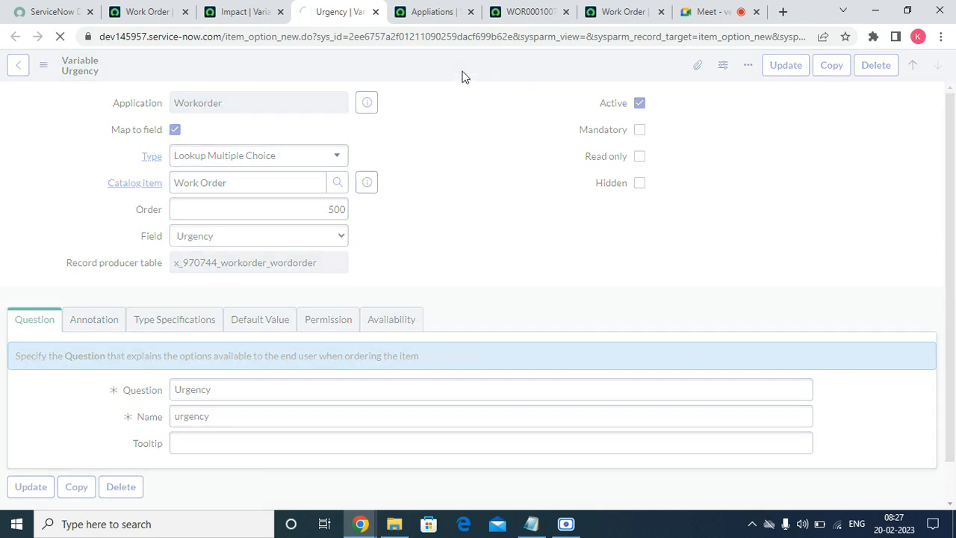
- Reload the Work Order request form, discarding the entered data, and select High for Impact
left_click(647, 8)
right_click(417, 119)
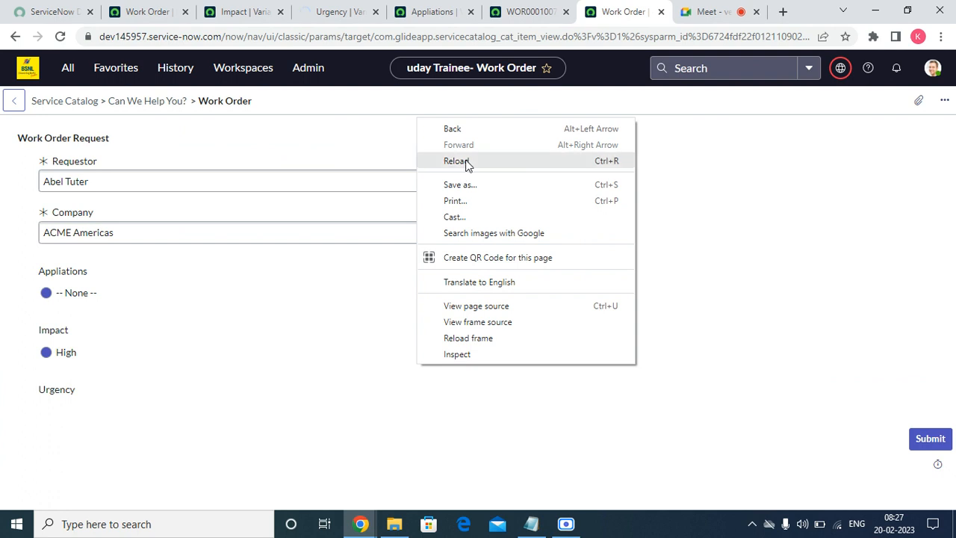
left_click(457, 161)
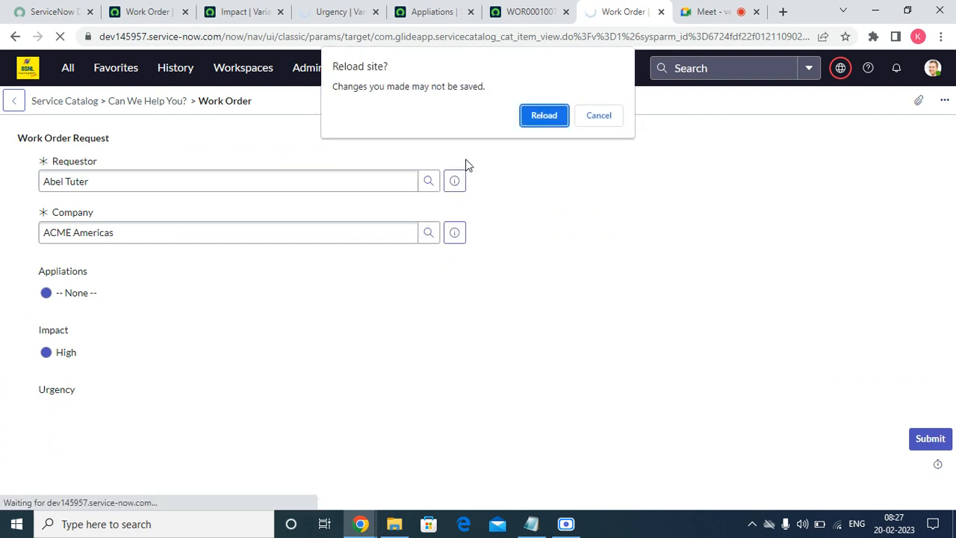
left_click(535, 119)
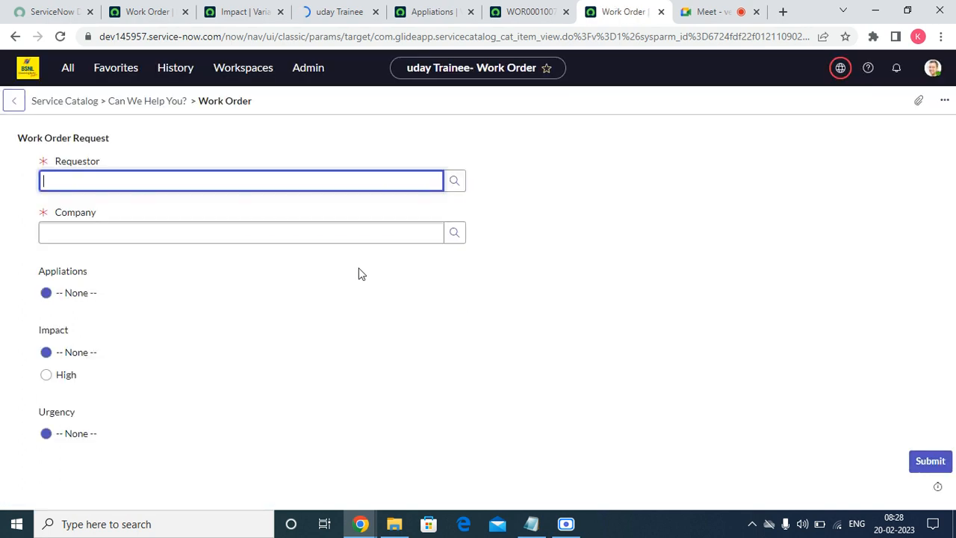
left_click(58, 382)
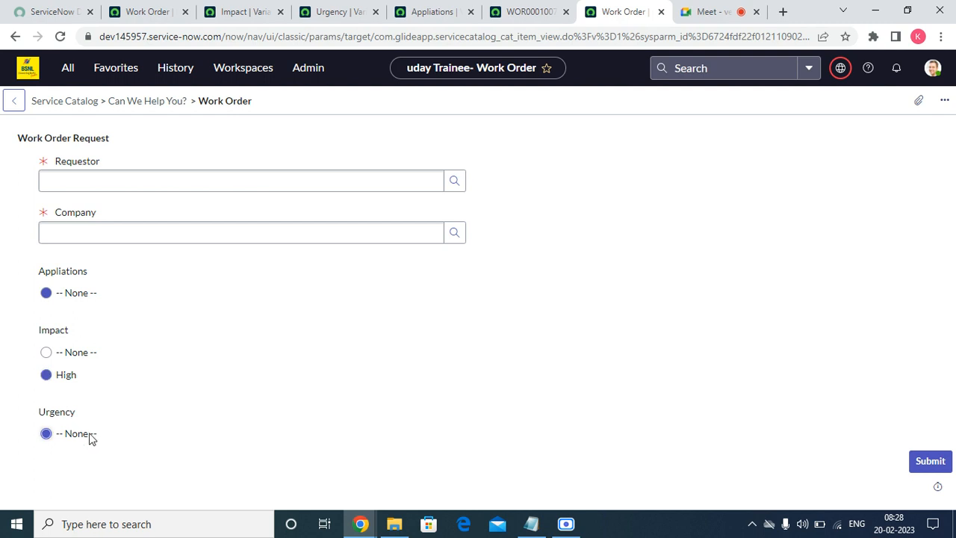
- Close the Impact variable's page and show the Lookup from table choices in the Urgency variable's type specifications
left_click(260, 11)
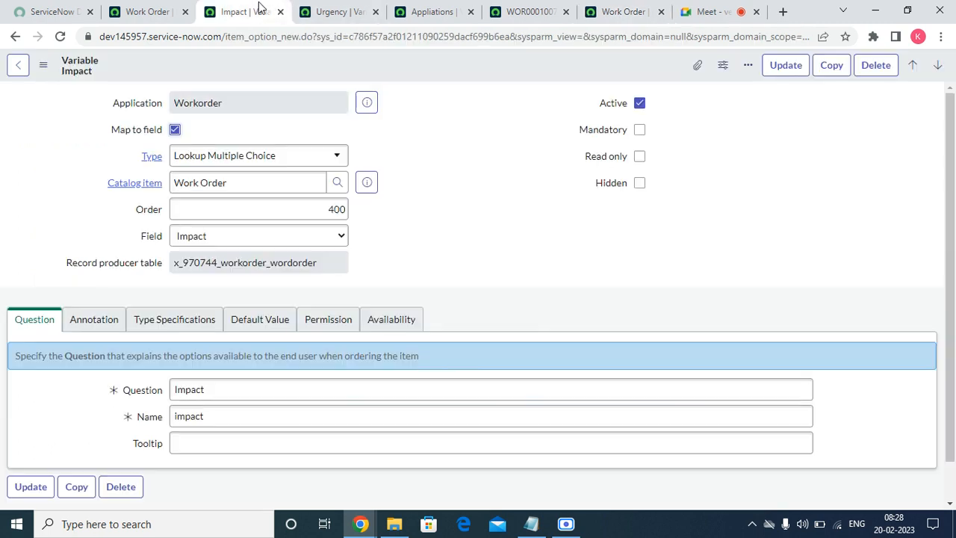
left_click(280, 12)
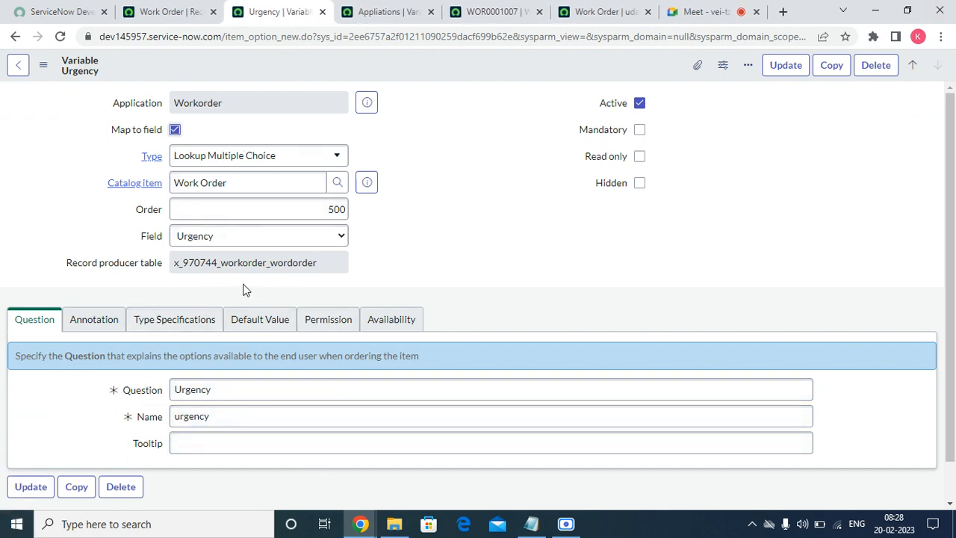
left_click(97, 322)
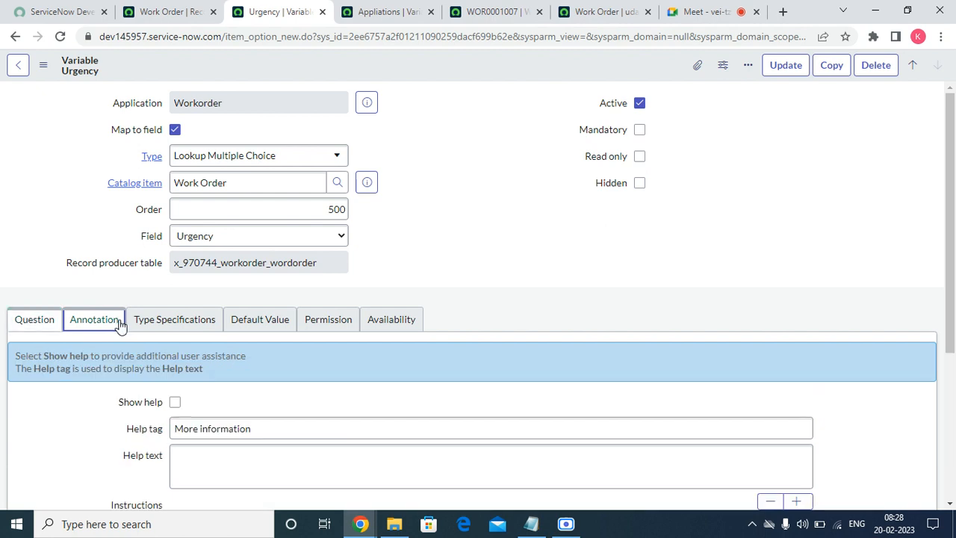
left_click(171, 326)
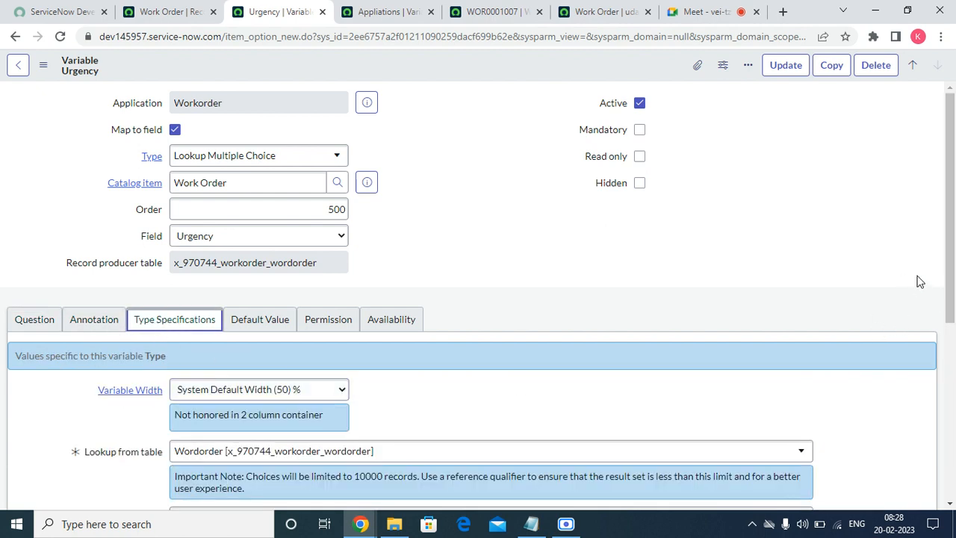
scroll(950, 284, "down", 3)
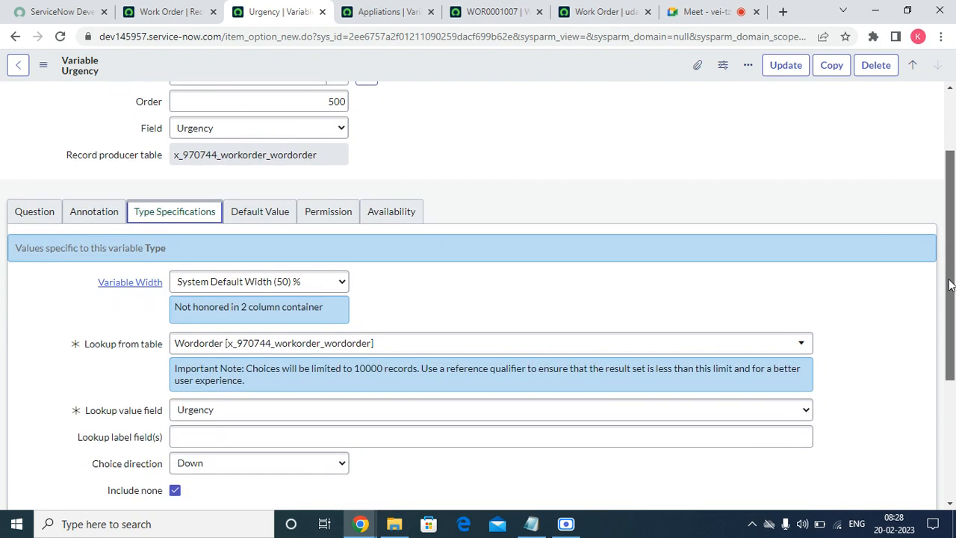
left_click(421, 345)
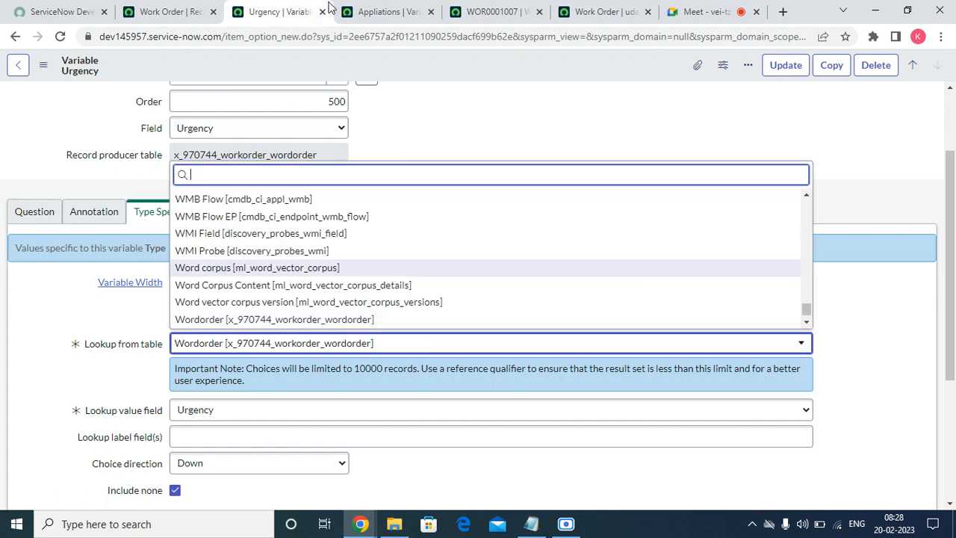
- Copy the table name x_970744_workorder_wordorder from the web address of the open Acer Wordorder record
left_click(158, 20)
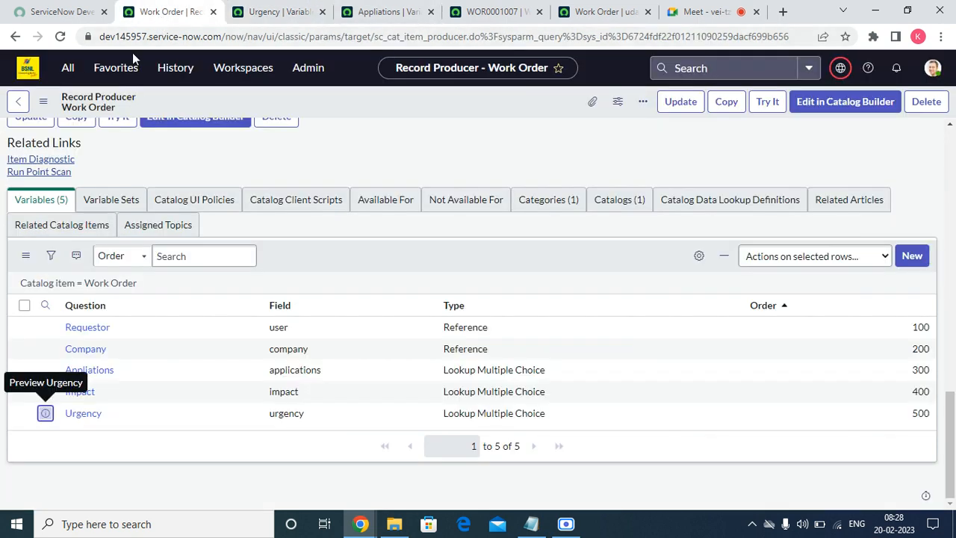
left_click(494, 13)
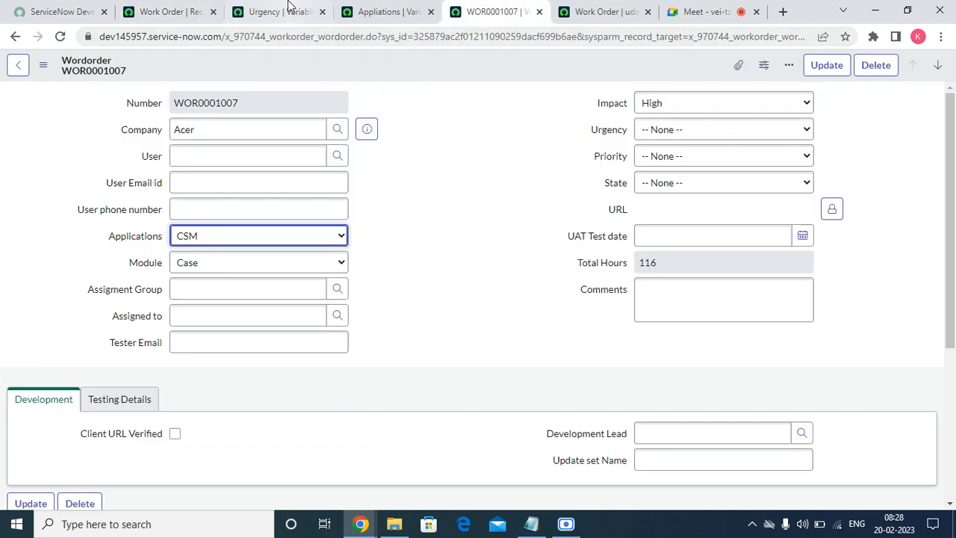
left_click_drag(225, 38, 362, 52)
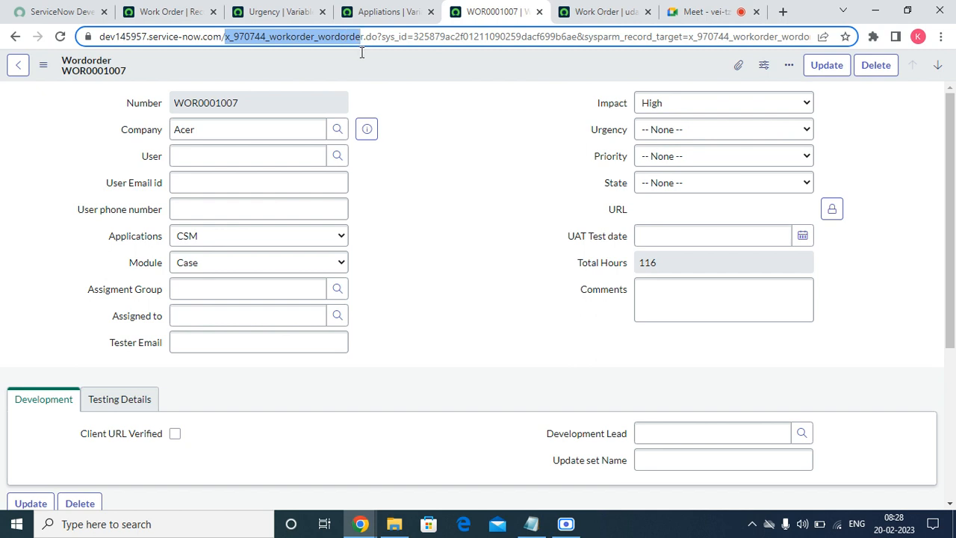
right_click(358, 30)
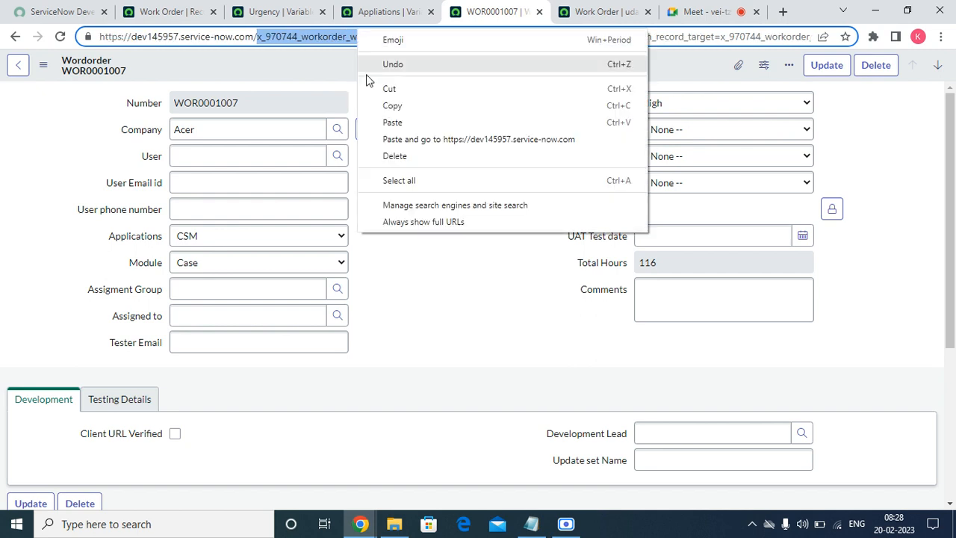
left_click(386, 112)
- Find the copied table name in the Urgency variable's Lookup from table choices and select Wordorder [x_970744_workorder_wordorder]
left_click(291, 13)
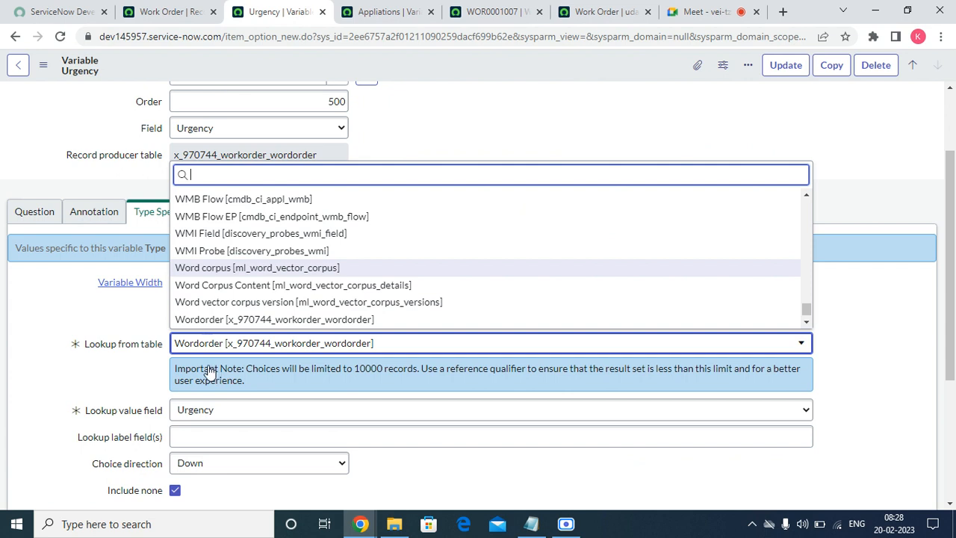
key("Down")
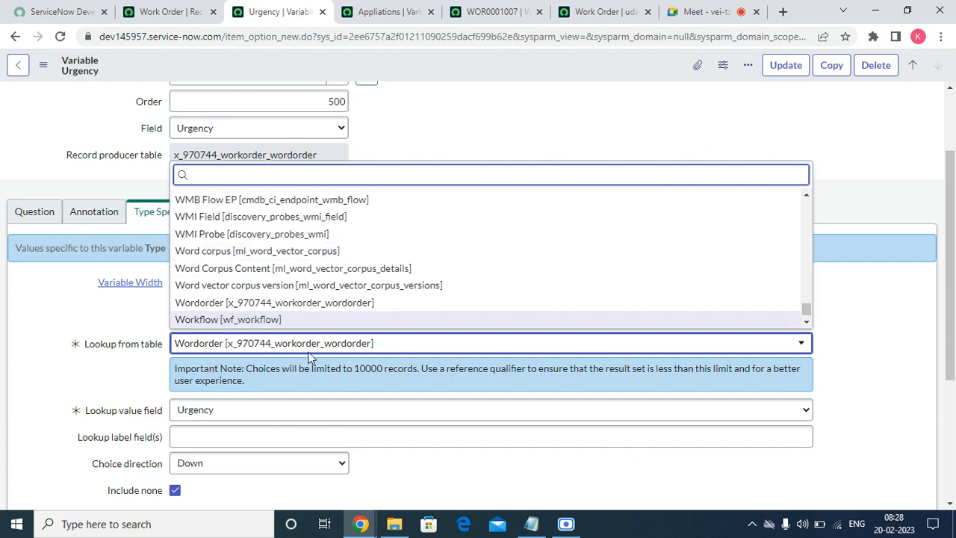
right_click(246, 176)
left_click(267, 285)
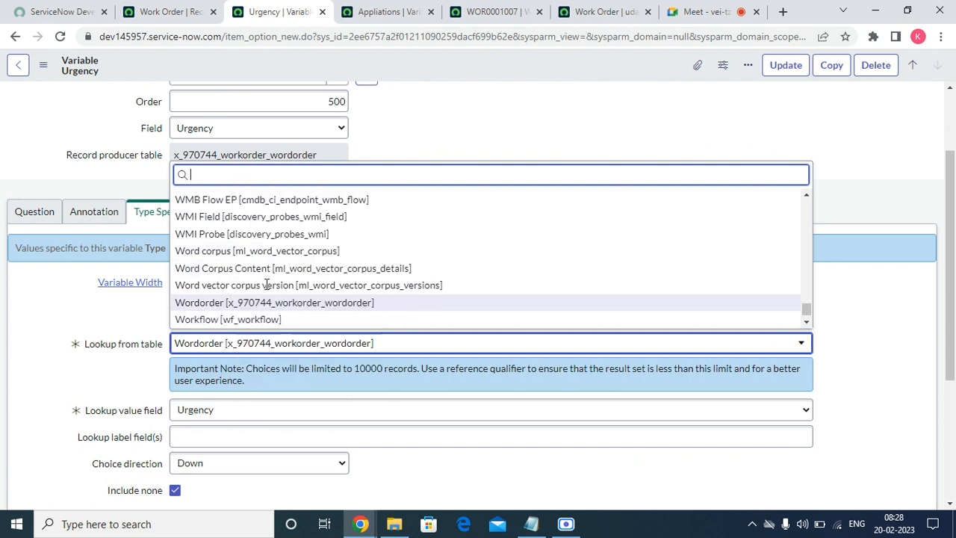
key("ctrl+v")
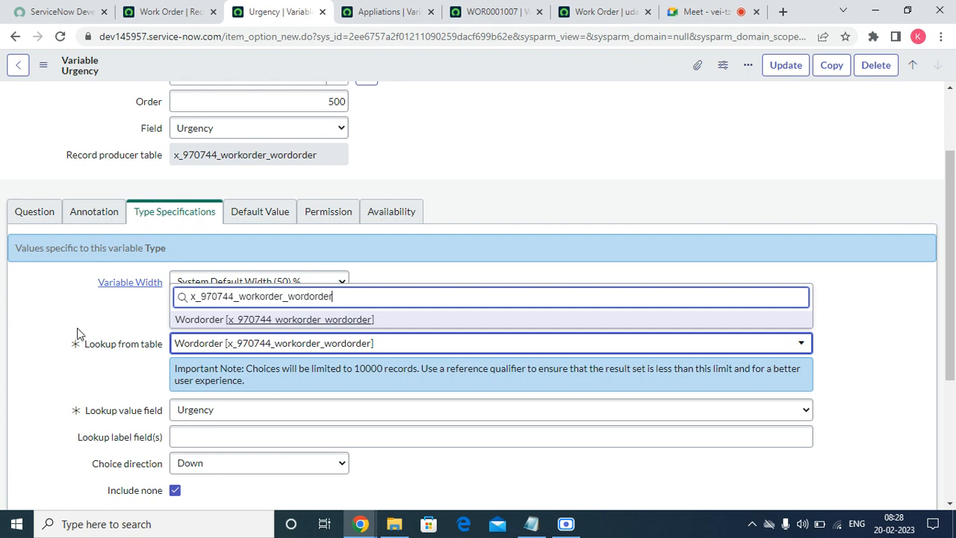
left_click(310, 321)
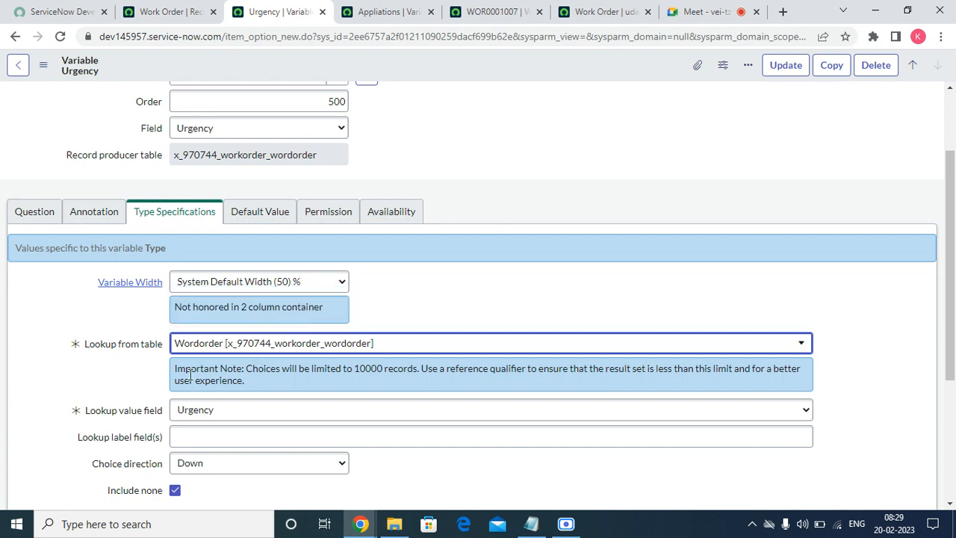
- Search the Urgency variable's Lookup from table choices for "worko"
left_click(222, 349)
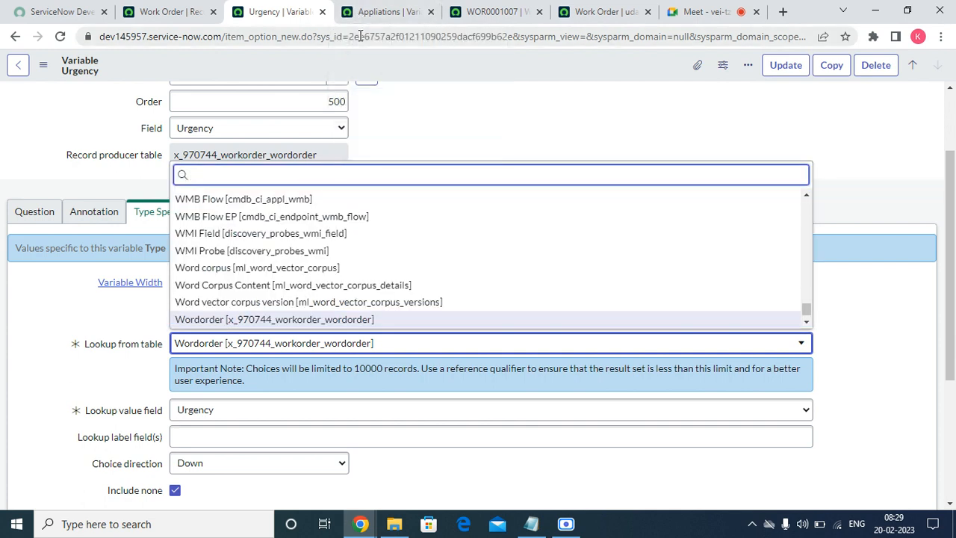
type("work")
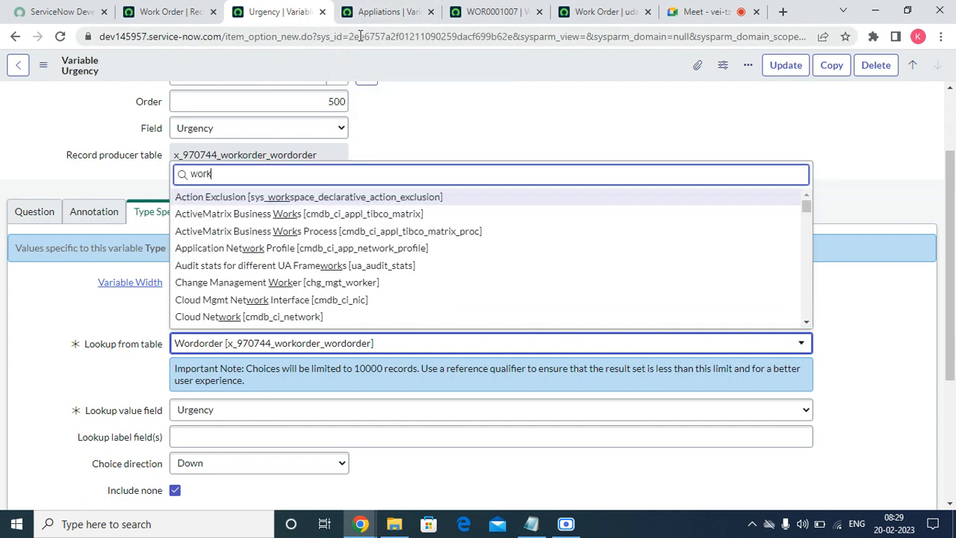
type("o")
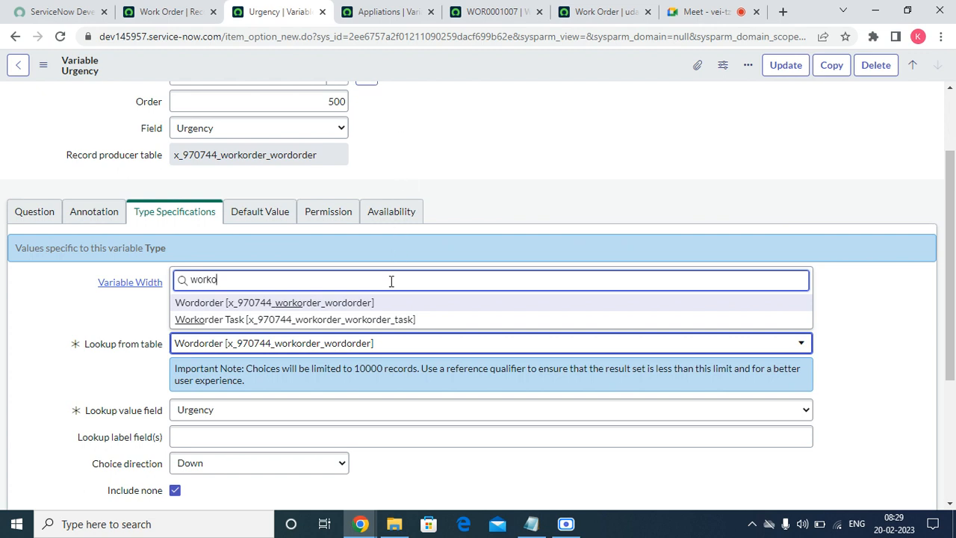
- Open the Wordorders list from the favorites in place of the record producer and open the Acer record
left_click(216, 9)
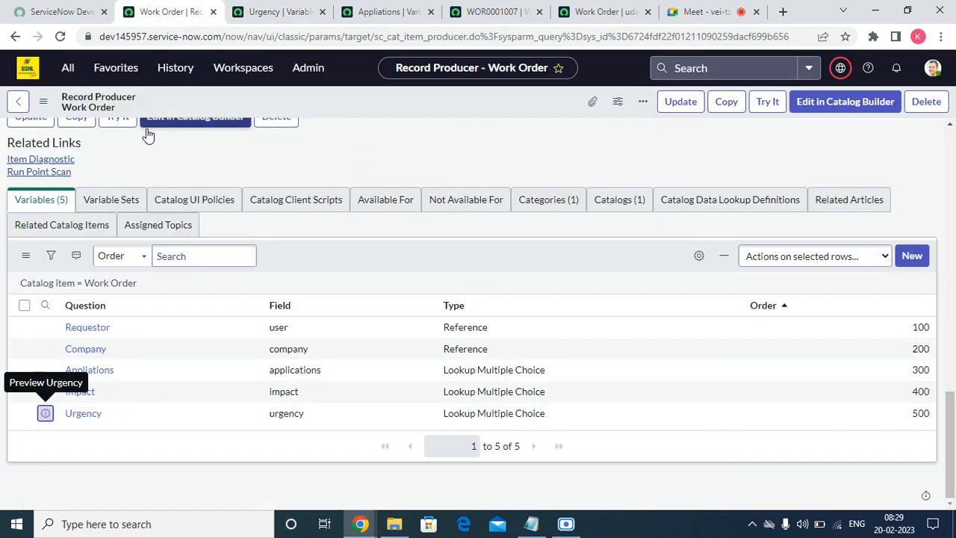
left_click(114, 67)
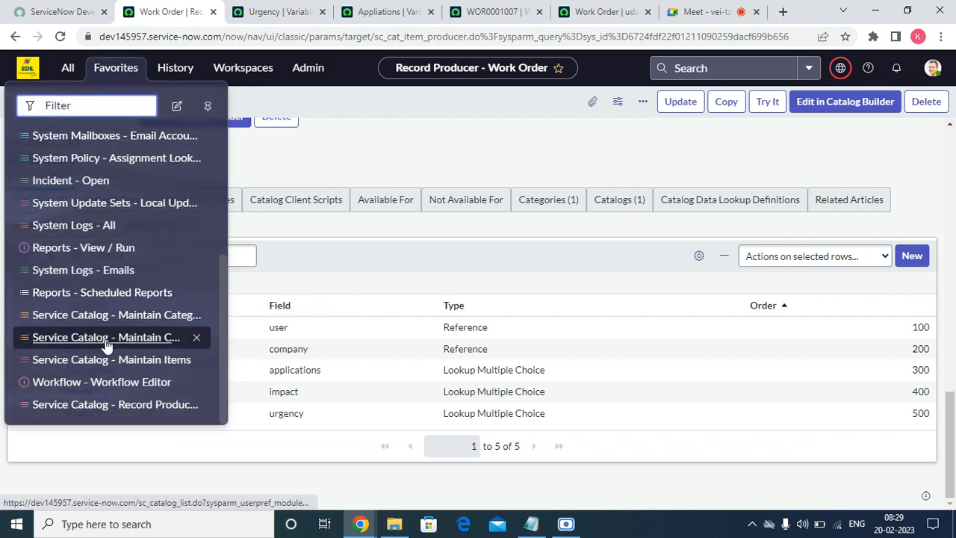
scroll(109, 361, "up", 5)
left_click(82, 247)
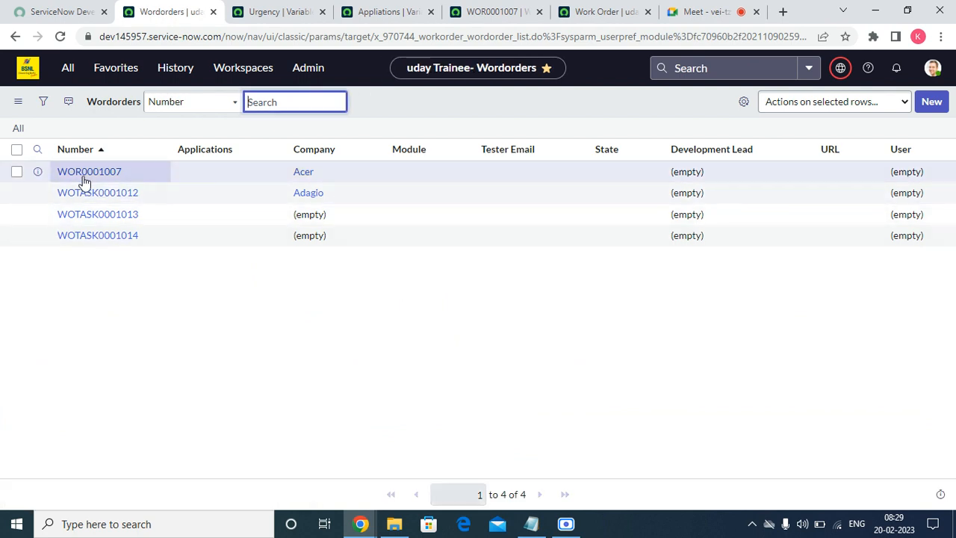
left_click(83, 176)
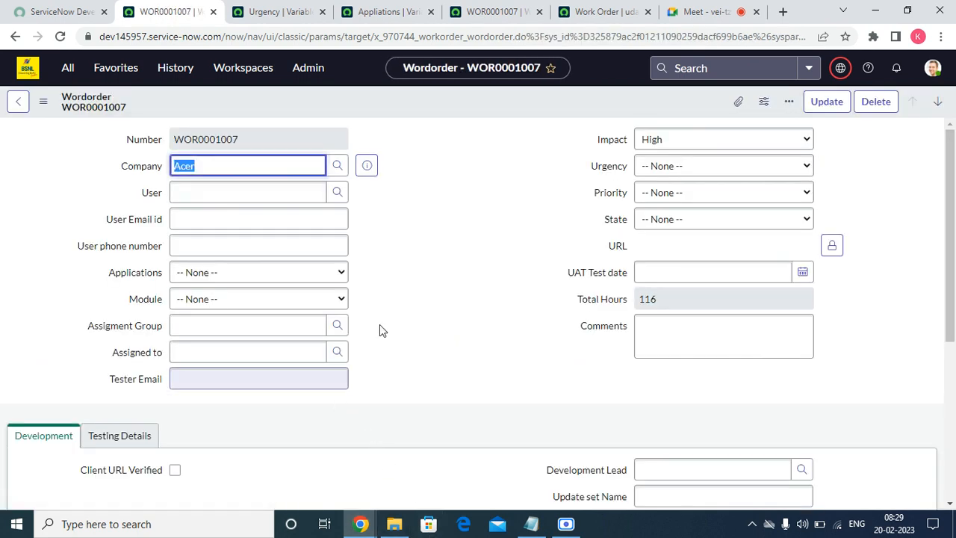
- Look over the Acer Wordorder record and highlight its table name in the web address
left_click(491, 193)
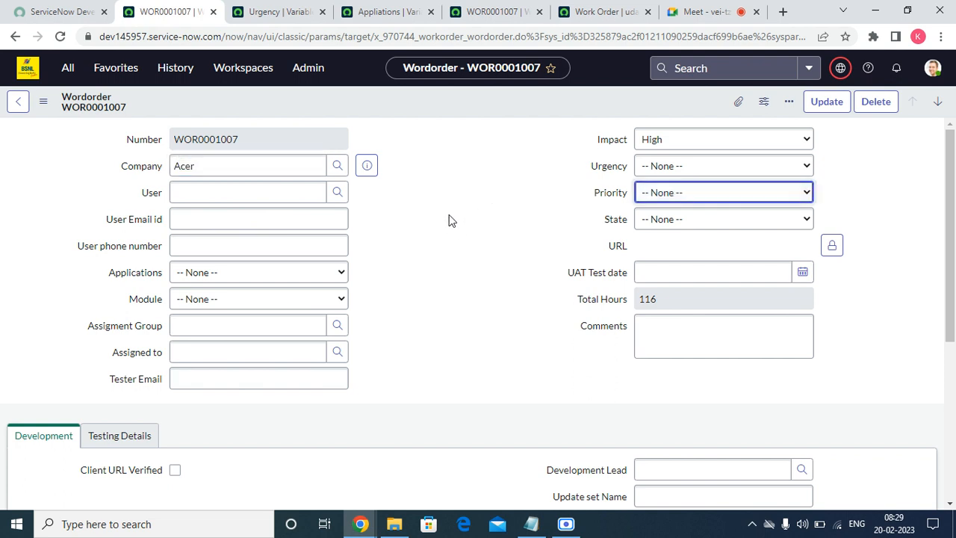
scroll(297, 333, "down", 4)
scroll(297, 338, "up", 4)
left_click_drag(510, 37, 374, 38)
left_click(518, 214)
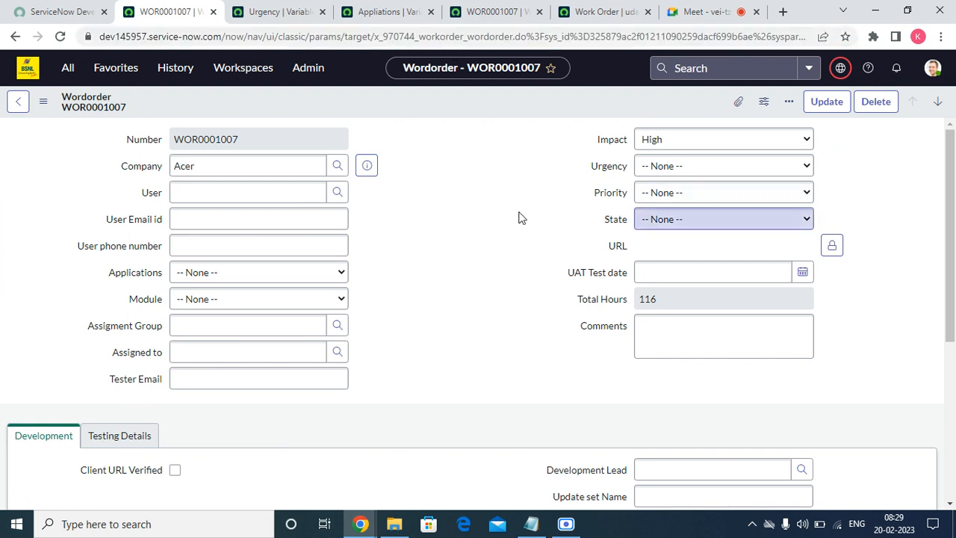
left_click(548, 167)
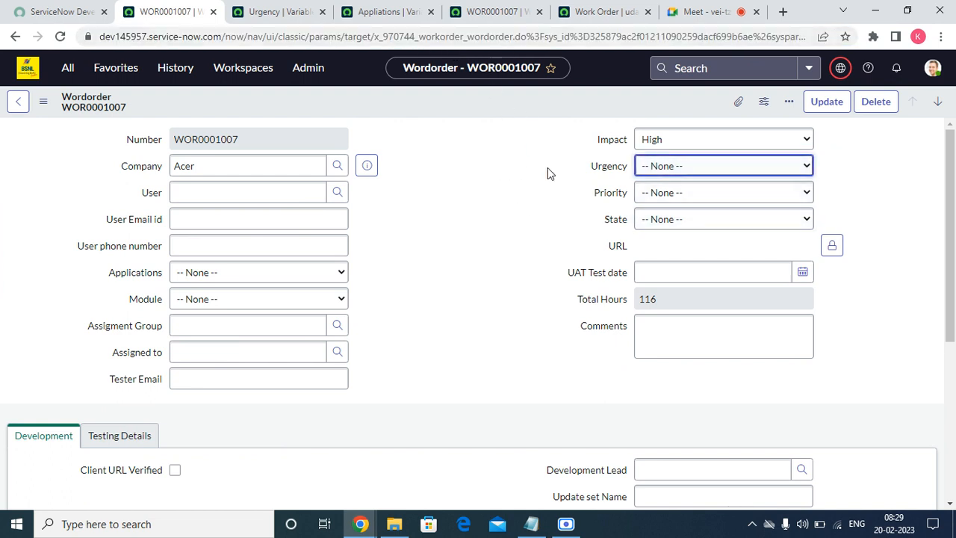
left_click_drag(515, 36, 379, 38)
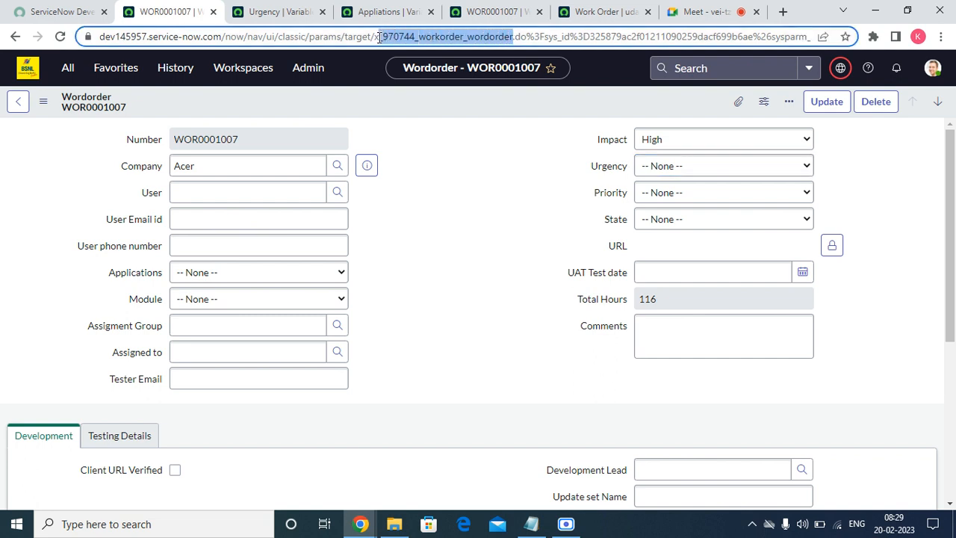
- Copy the table name x_970744_workorder_wordorder from the Acer Wordorder record's web address
left_click_drag(377, 38, 377, 39)
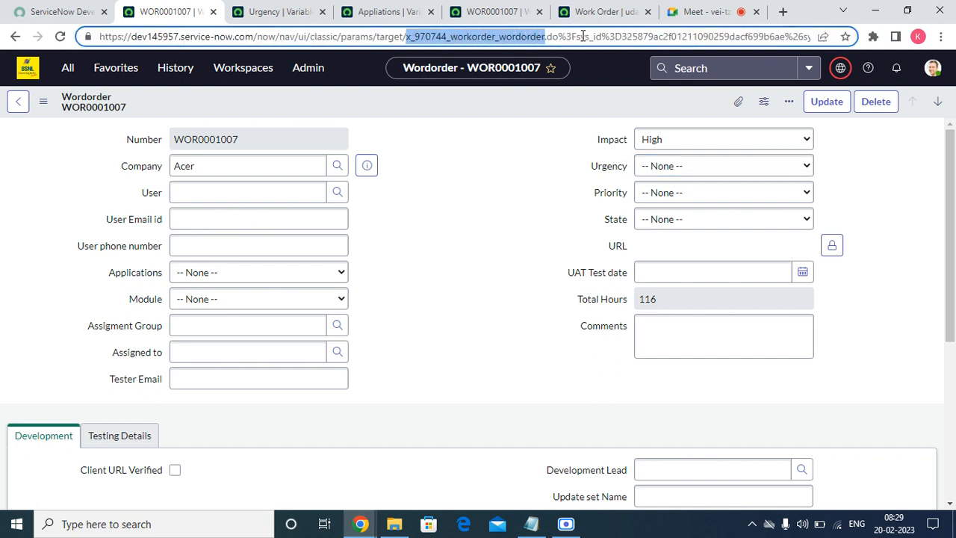
right_click(488, 44)
left_click(524, 118)
- Select Wordorder [x_970744_workorder_wordorder] as the Urgency variable's Lookup from table and Urgency as its Lookup value field
left_click(284, 11)
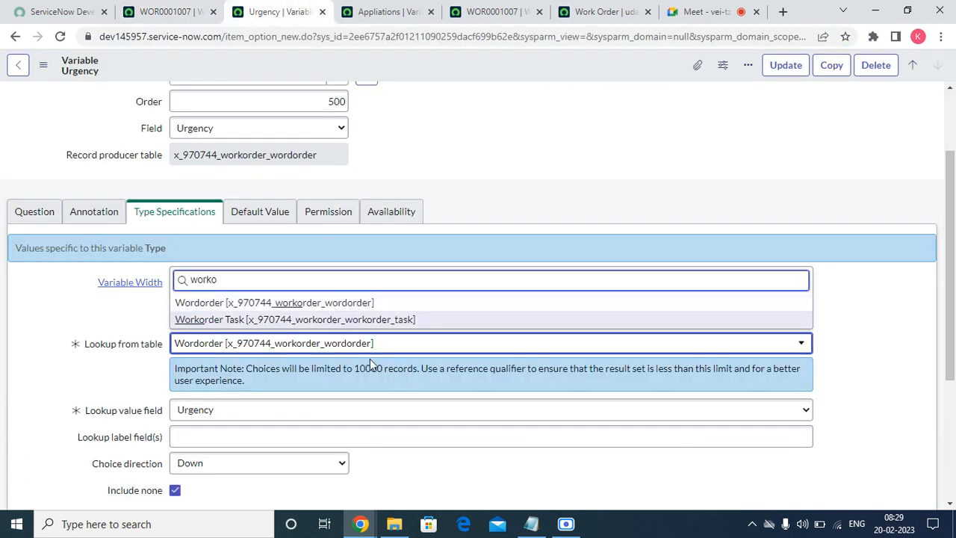
left_click(319, 302)
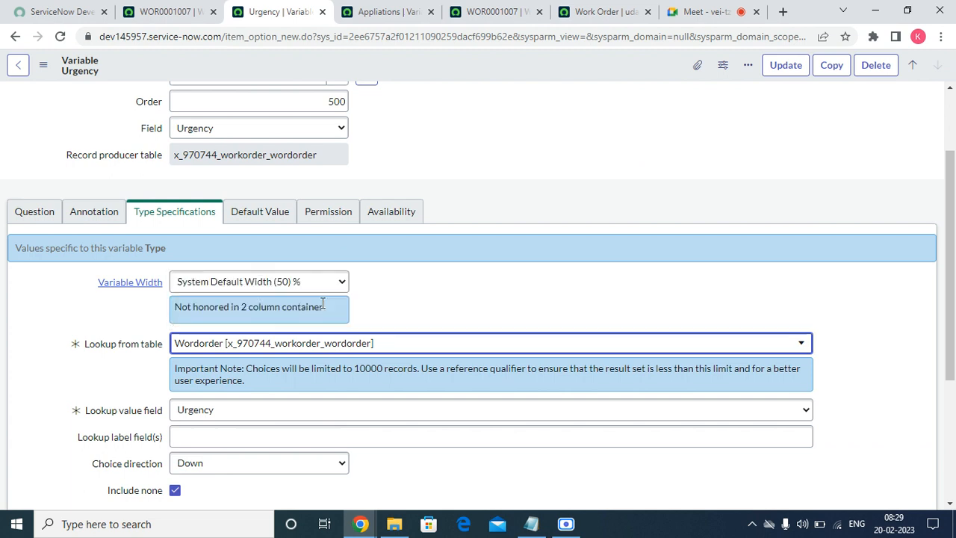
left_click(271, 409)
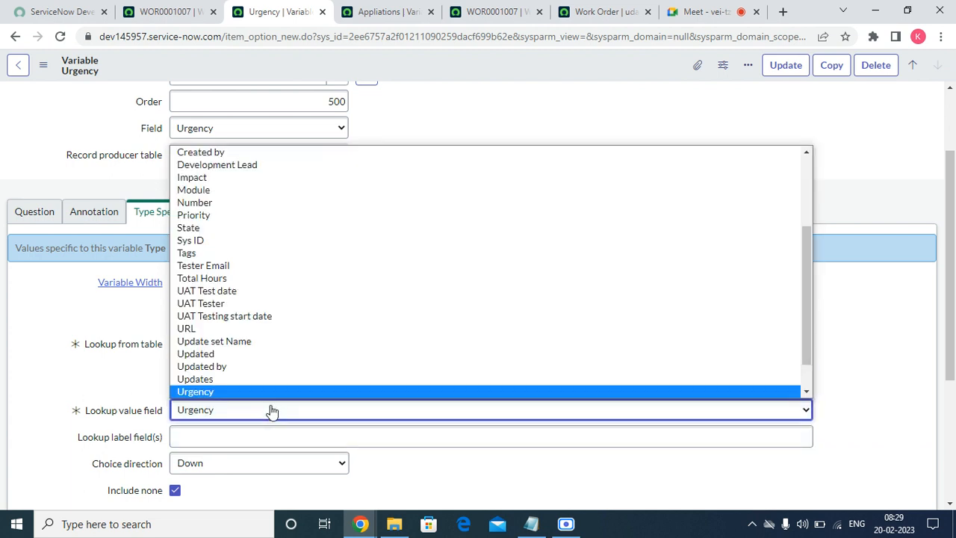
left_click(212, 391)
left_click(335, 437)
left_click_drag(952, 179, 931, 183)
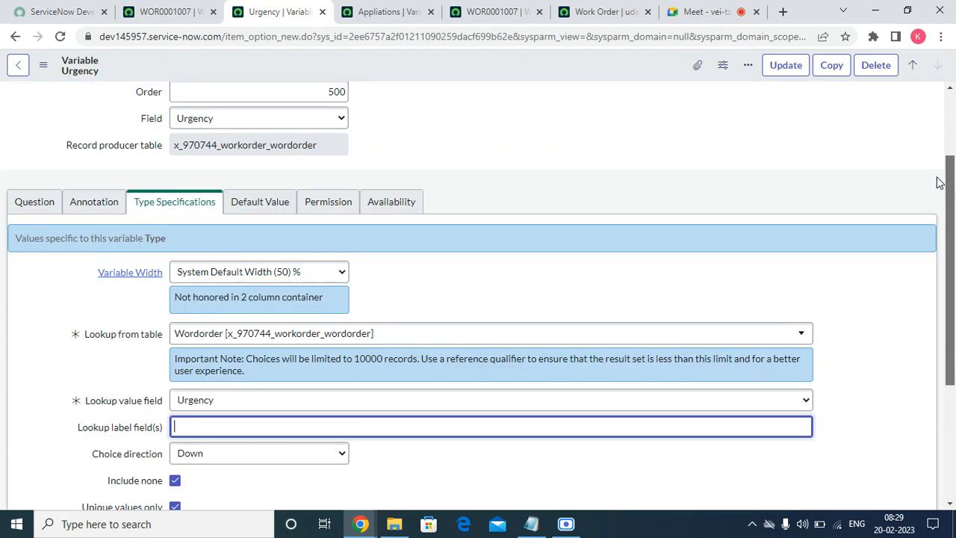
- Review the Urgency variable's question, annotation, type specification, default value and permission settings, and save the variable
left_click(27, 203)
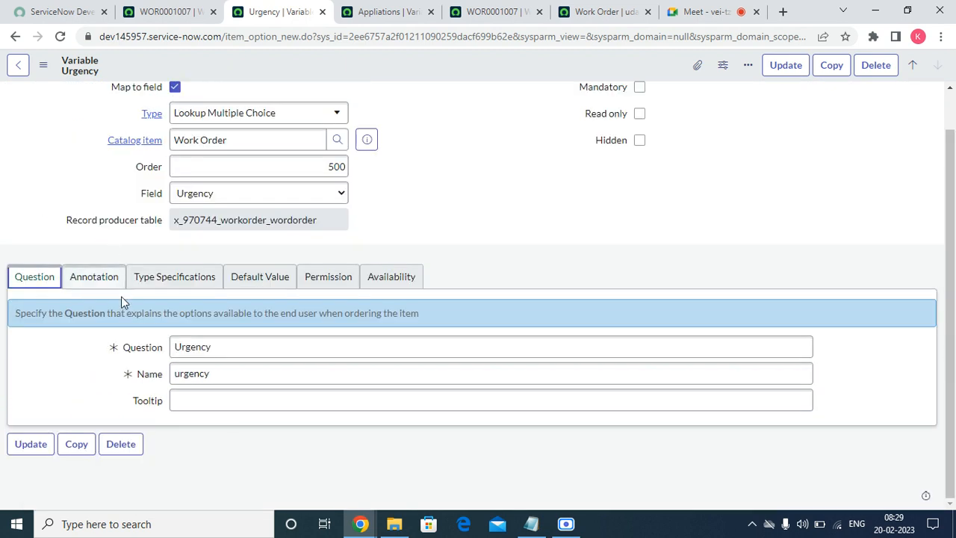
left_click(86, 283)
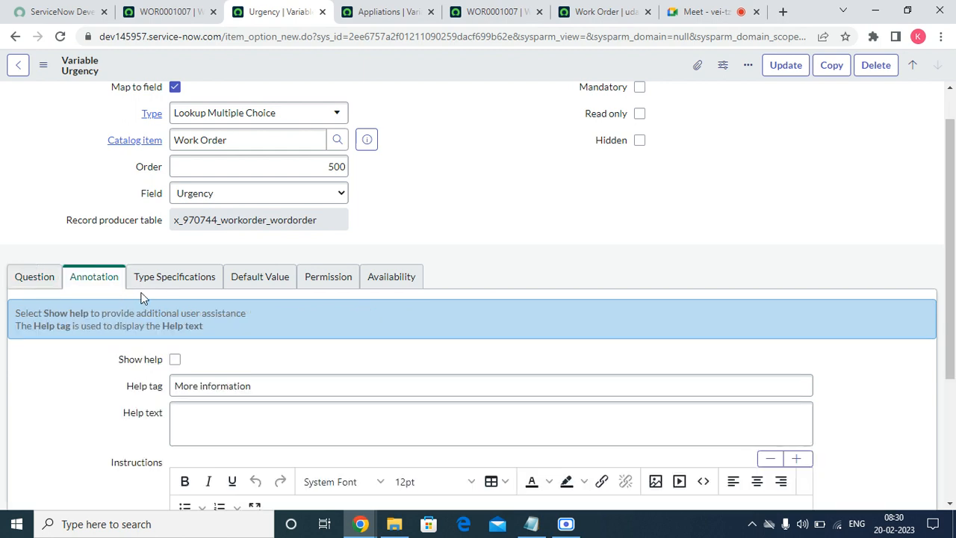
left_click(199, 285)
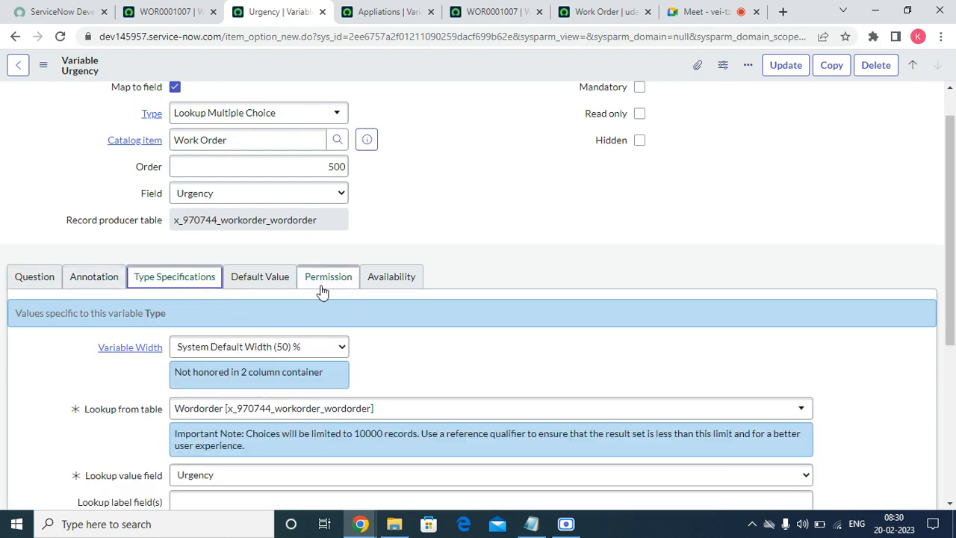
left_click(287, 285)
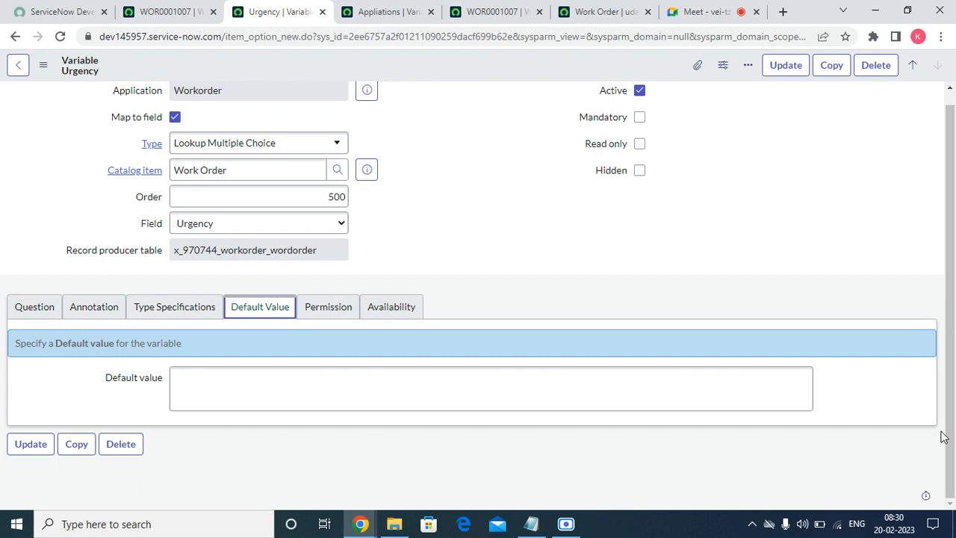
left_click(312, 309)
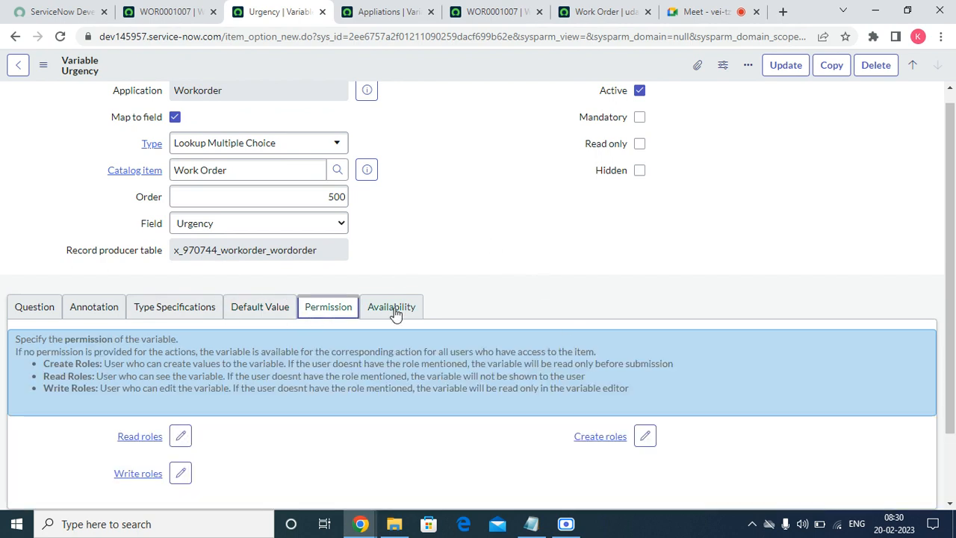
right_click(505, 61)
left_click(519, 69)
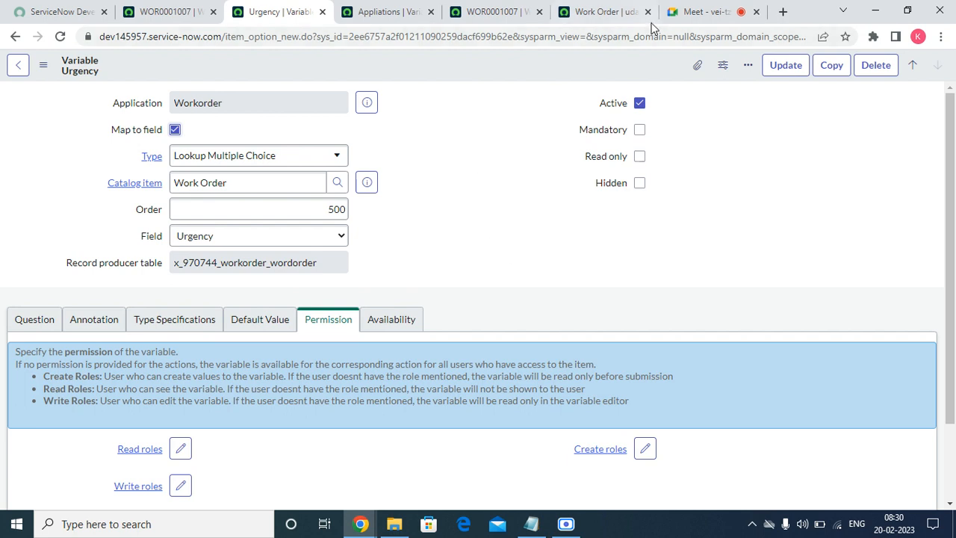
- Reload the Work Order request form to check the Urgency choices
left_click(608, 7)
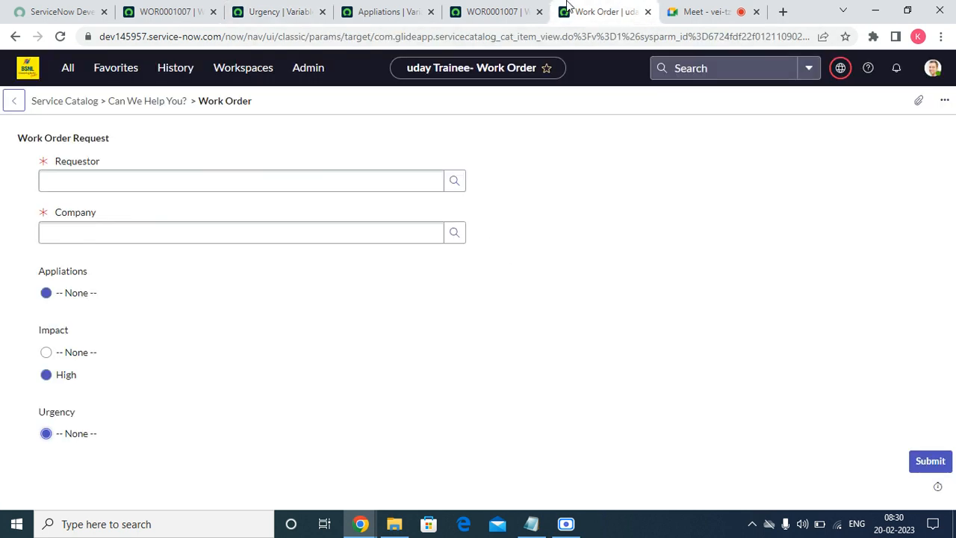
left_click(60, 37)
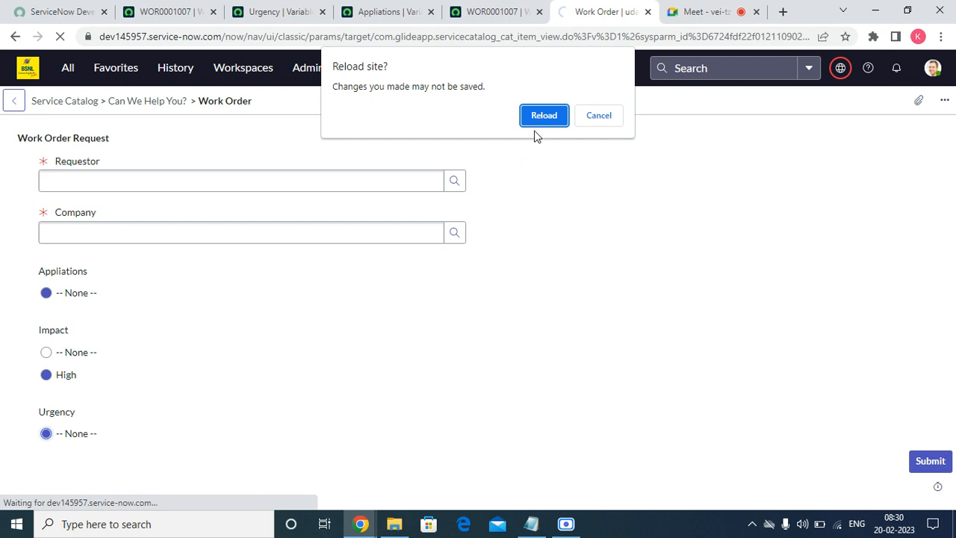
left_click(551, 119)
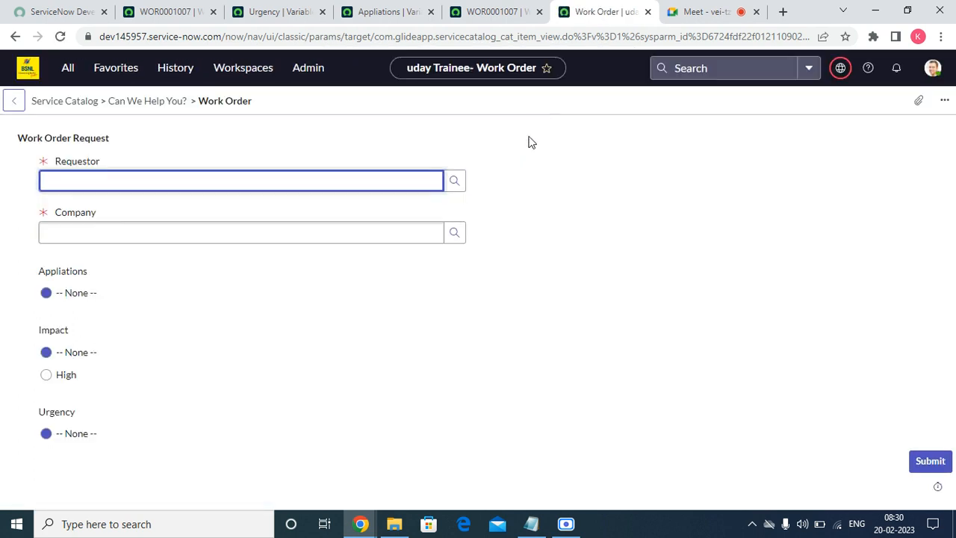
- Look through the open variable and Wordorder pages, and open the Impact variable's definition from the Work Order request form
left_click(265, 12)
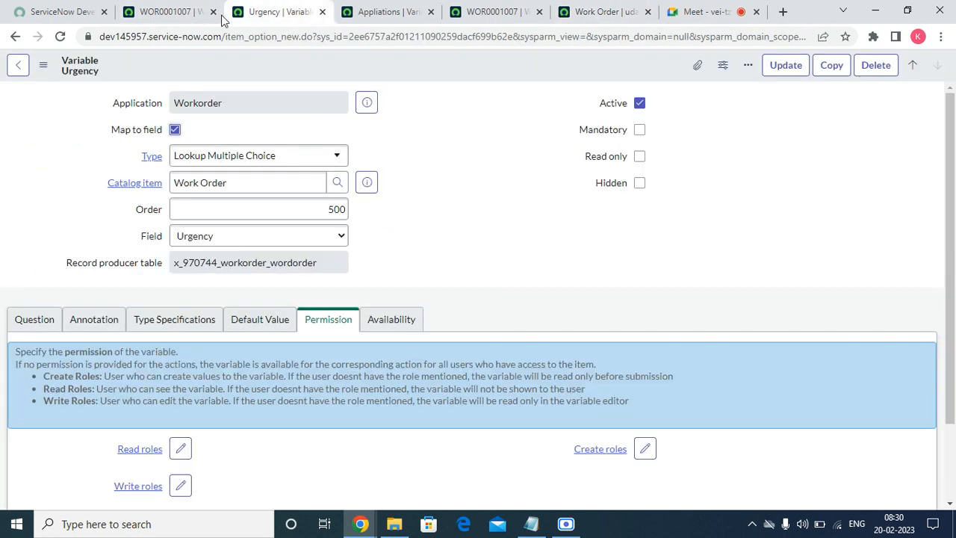
left_click(160, 17)
left_click(399, 11)
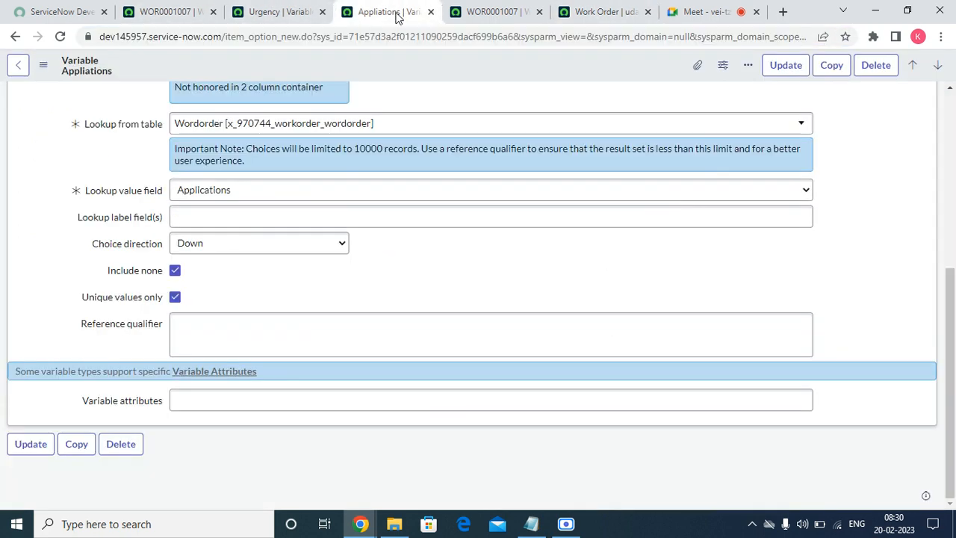
left_click(493, 12)
left_click(603, 12)
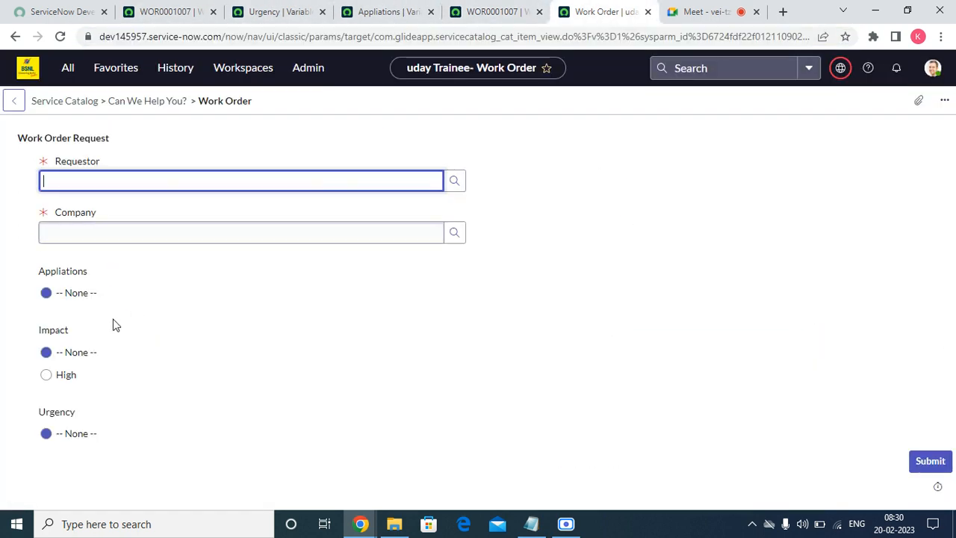
left_click(60, 331)
right_click(59, 332)
left_click(113, 337)
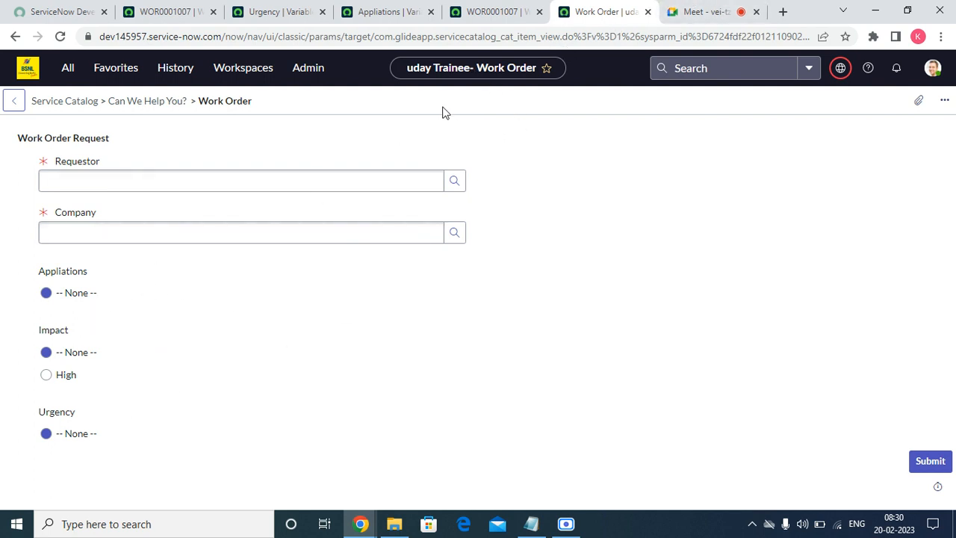
right_click(434, 99)
left_click(425, 173)
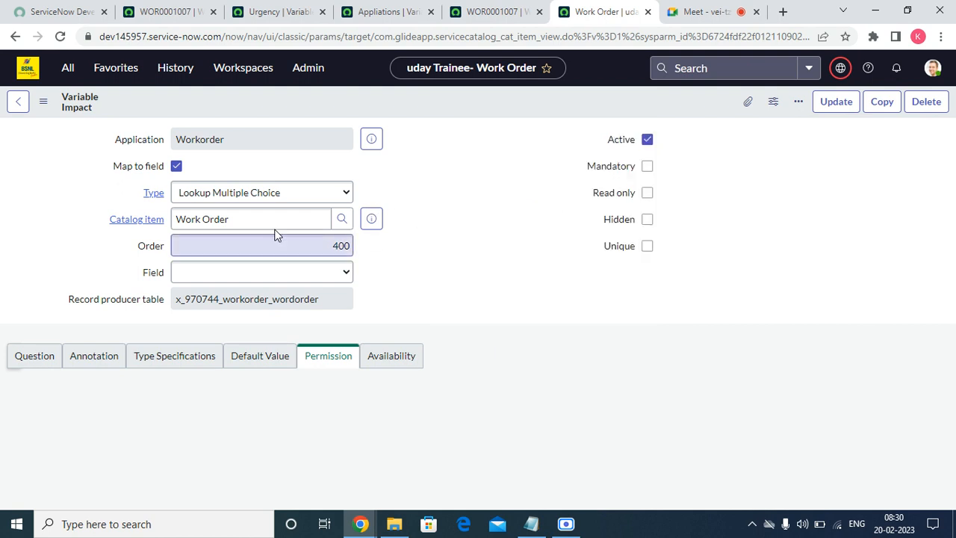
- Place the Impact variable page directly before the Urgency variable page among the open browser pages
left_click(297, 10)
left_click_drag(586, 12, 364, 10)
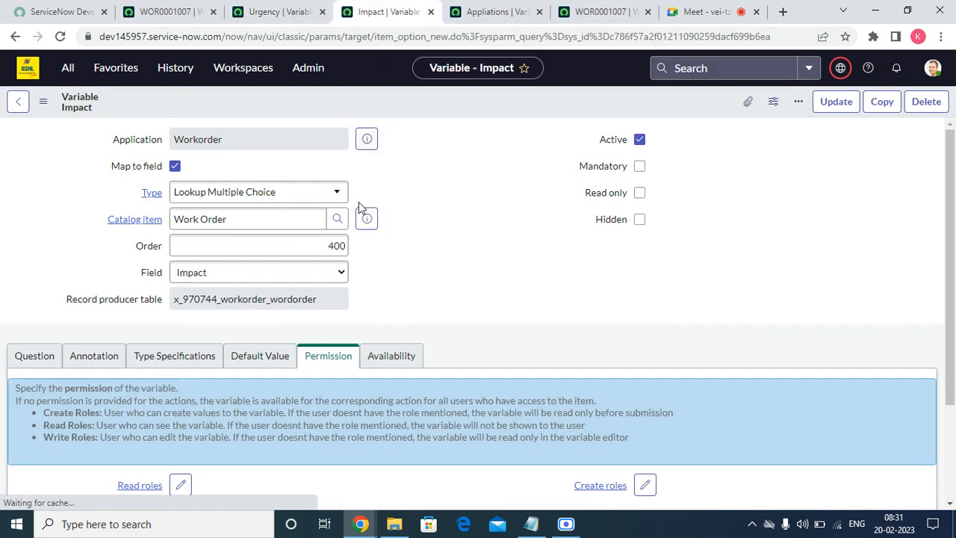
left_click(291, 20)
left_click_drag(385, 11, 291, 10)
left_click(401, 11)
left_click(298, 11)
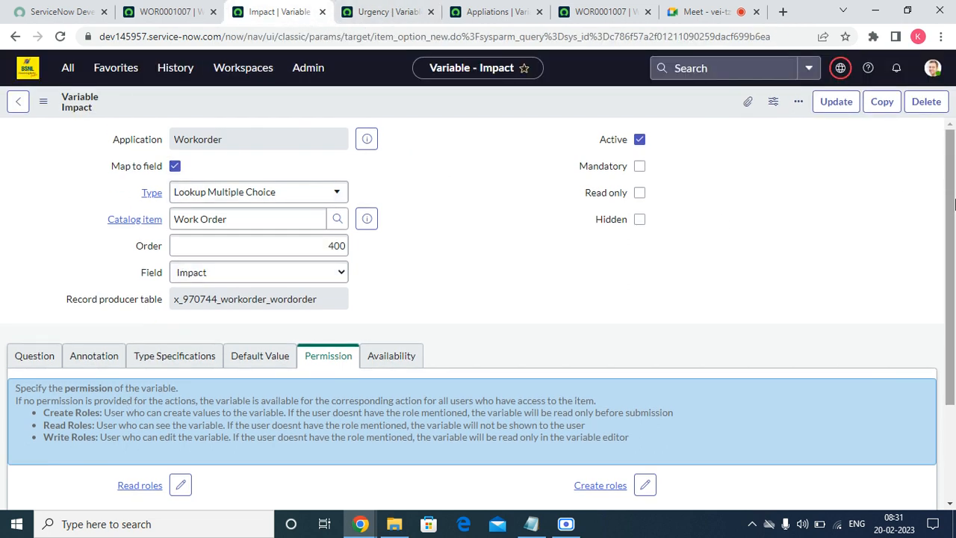
- Compare the question and name settings of the Impact and Urgency variables
scroll(951, 205, "down", 2)
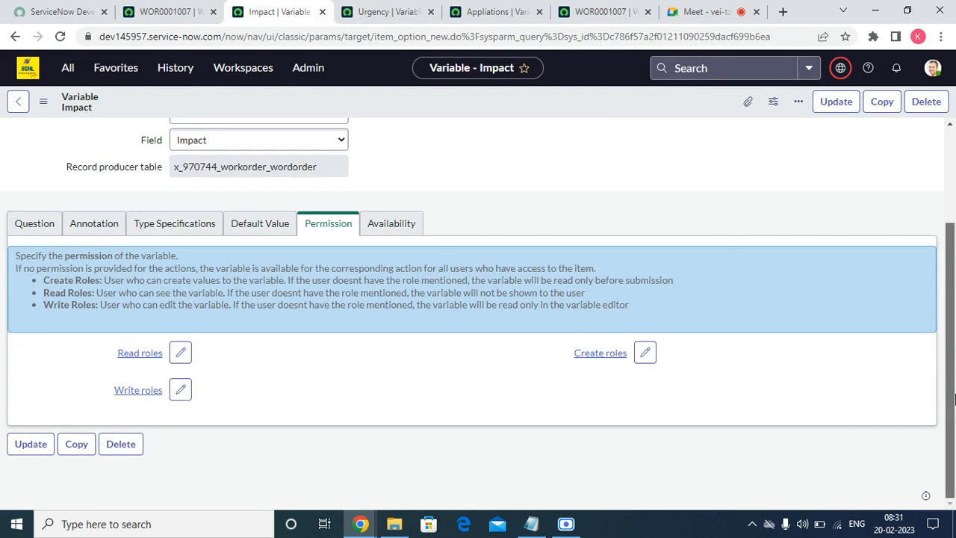
left_click(32, 224)
key("ctrl+Tab")
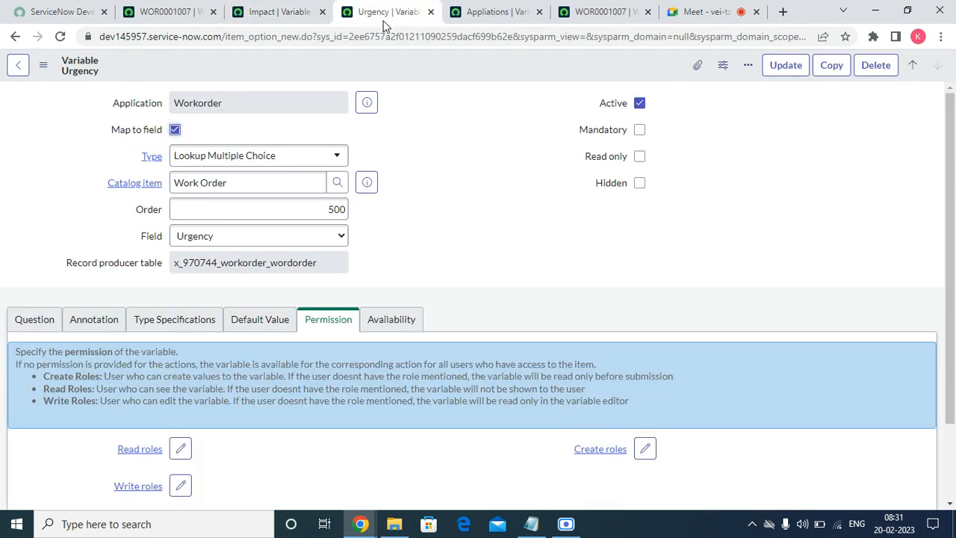
left_click(34, 329)
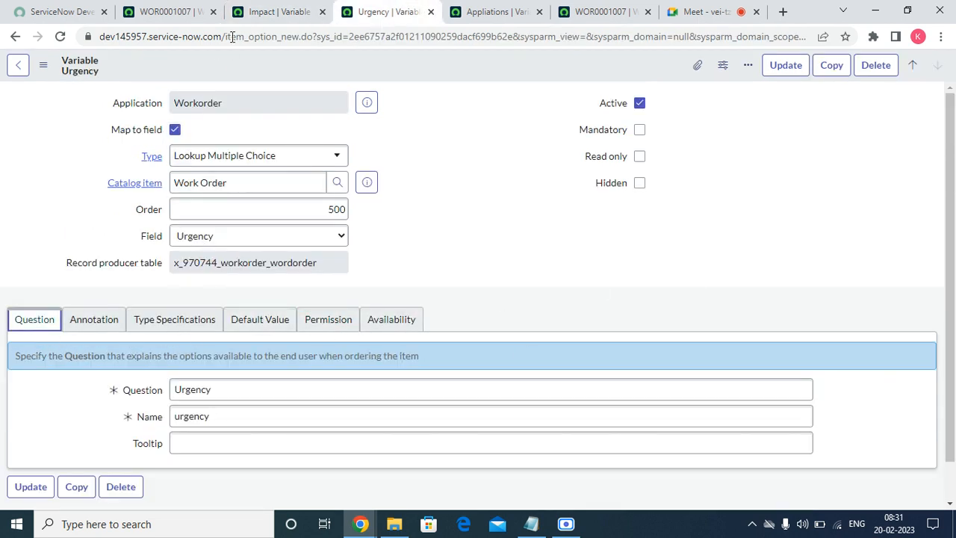
left_click(271, 12)
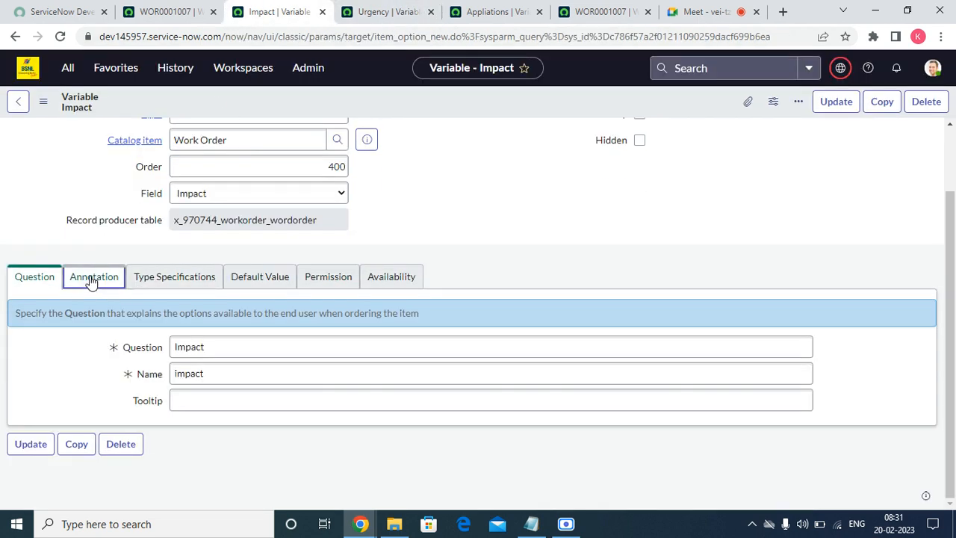
- Compare the Impact and Urgency variables' type specifications, including lookup table, value field, choice direction and unique values
left_click(107, 277)
left_click(160, 277)
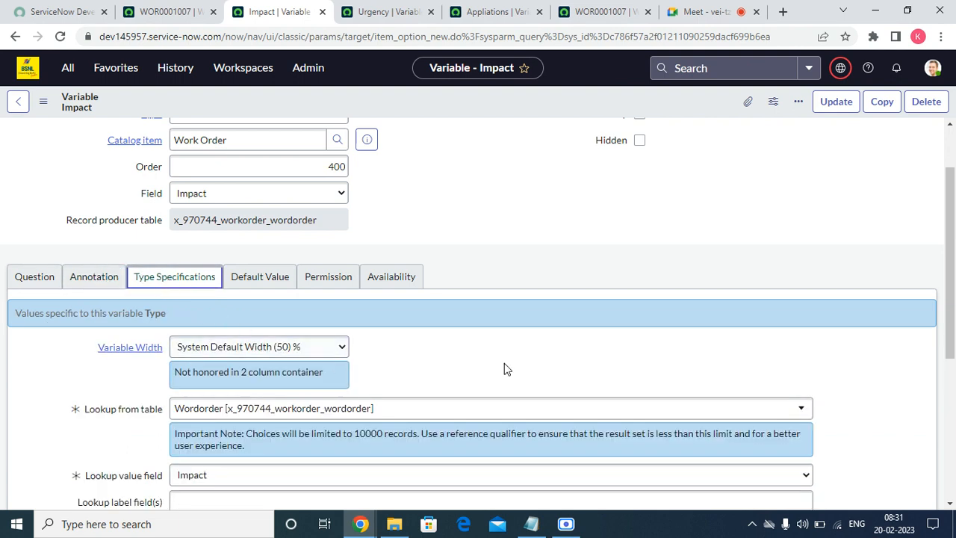
scroll(943, 338, "down", 3)
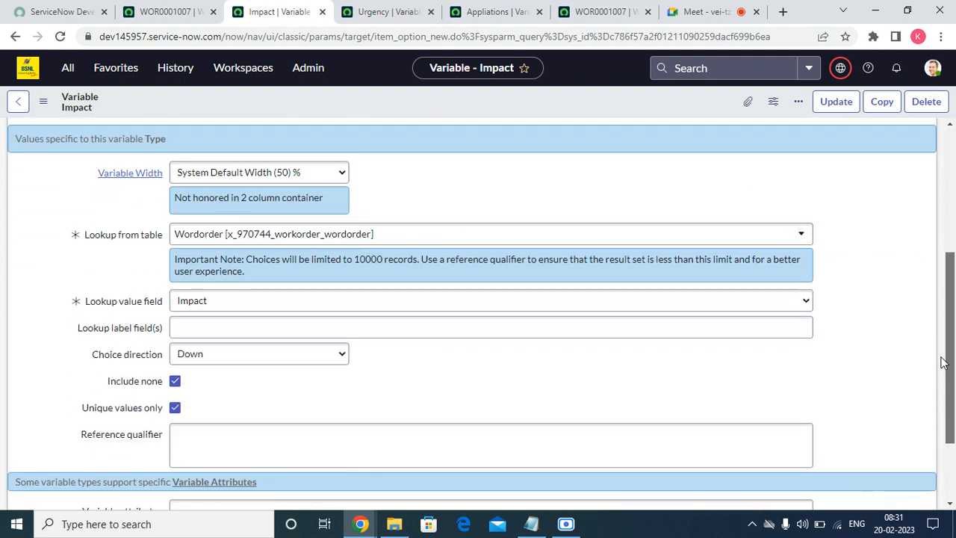
left_click(384, 12)
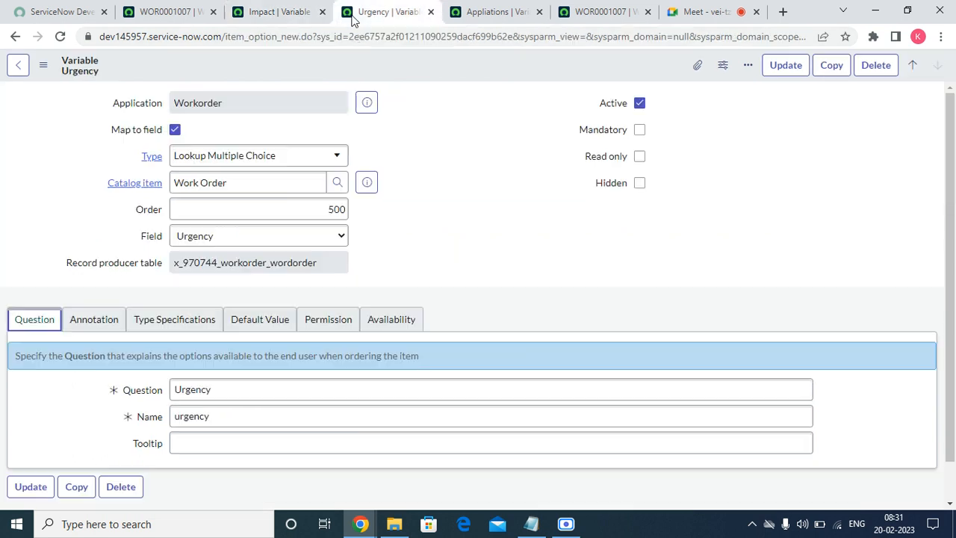
left_click(194, 322)
left_click_drag(953, 301, 948, 397)
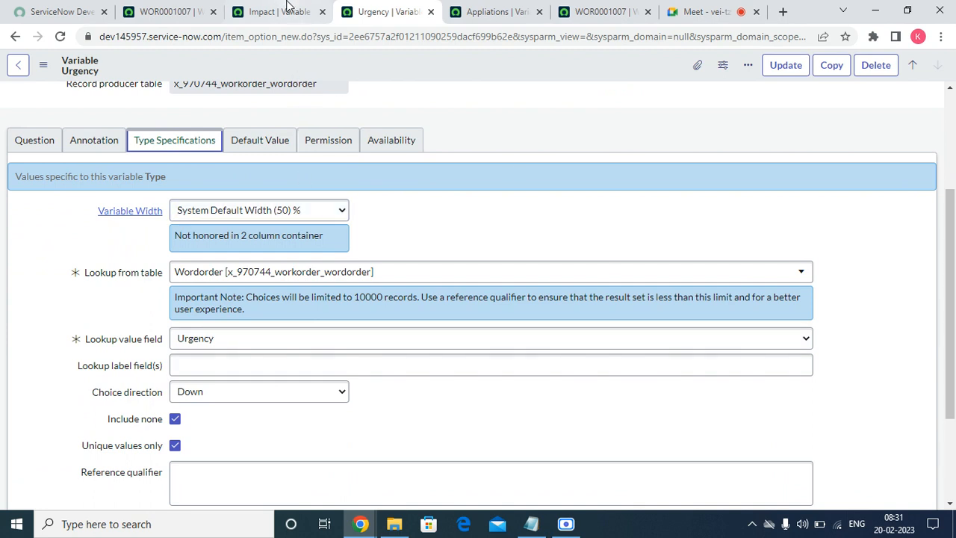
left_click(291, 9)
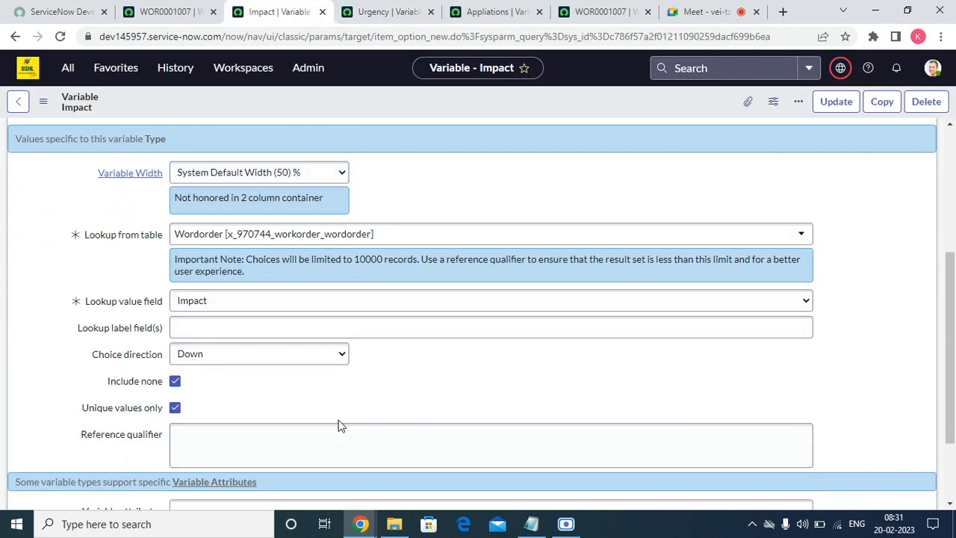
scroll(337, 425, "down", 2)
left_click(377, 16)
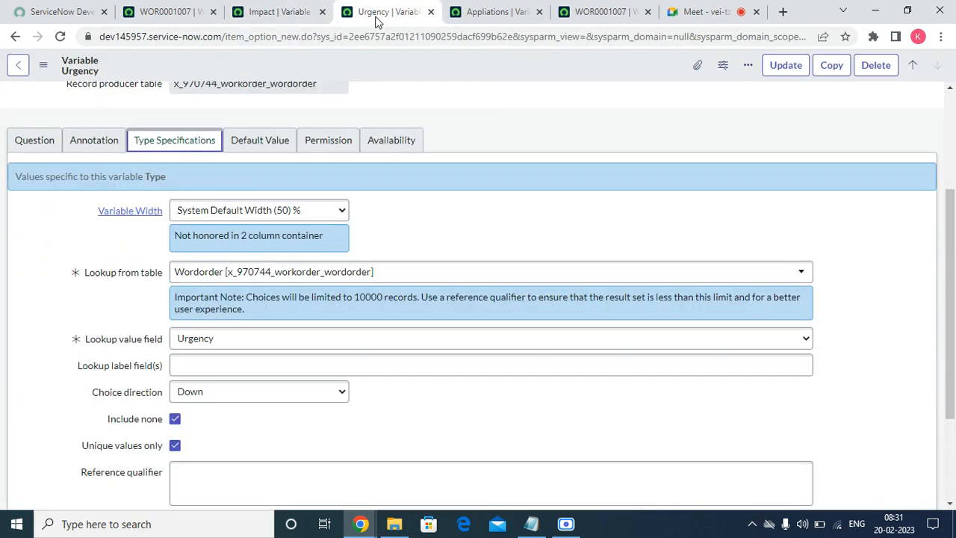
- Check the Urgency choices on the Acer Wordorder record and open the Urgency variable's Default Value settings
left_click(603, 12)
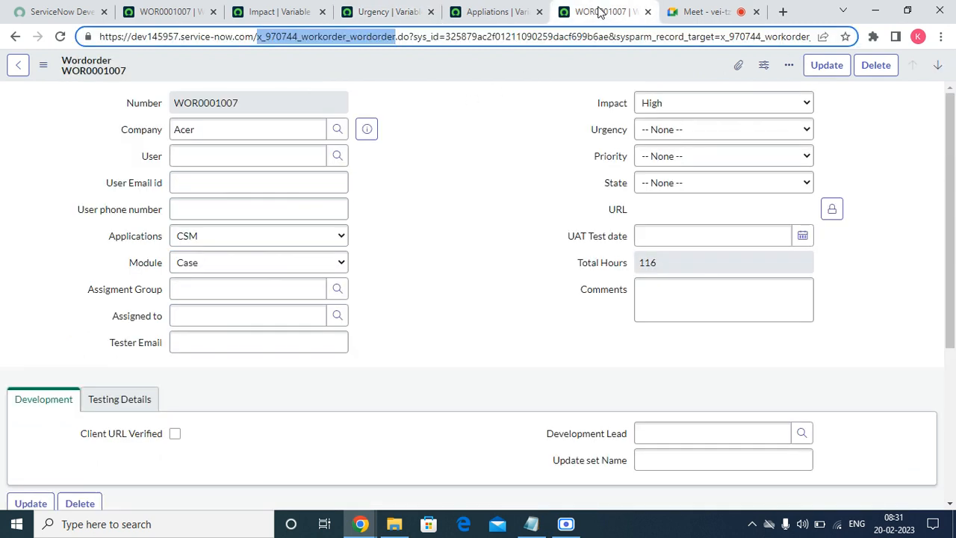
left_click(675, 130)
left_click(680, 145)
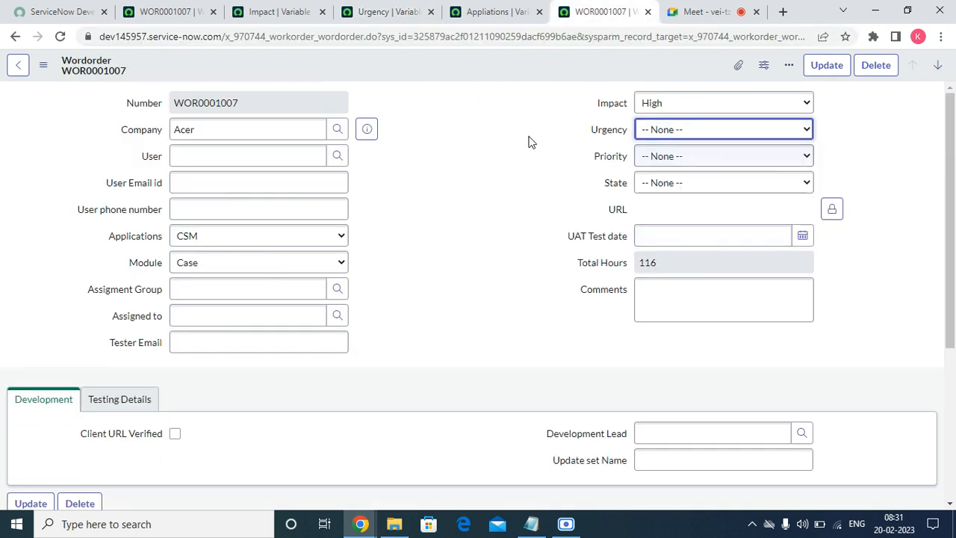
left_click(396, 11)
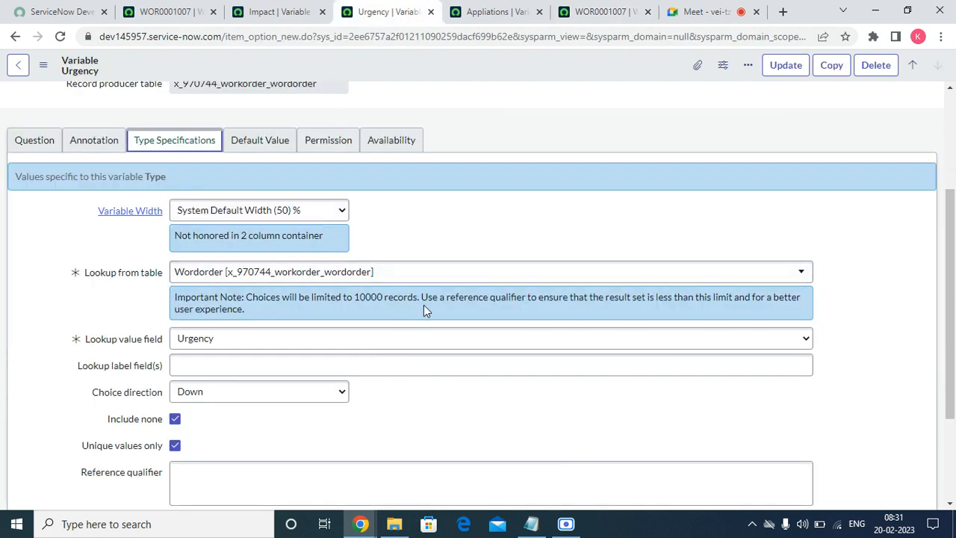
left_click(247, 141)
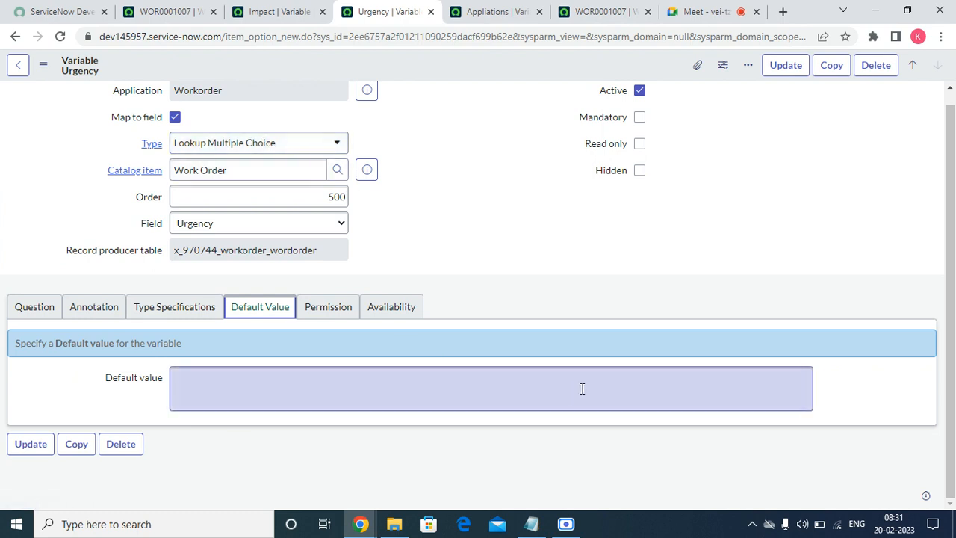
- Check the Urgency variable's permission and availability settings against the Appliations variable and the Acer Wordorder record
left_click(321, 312)
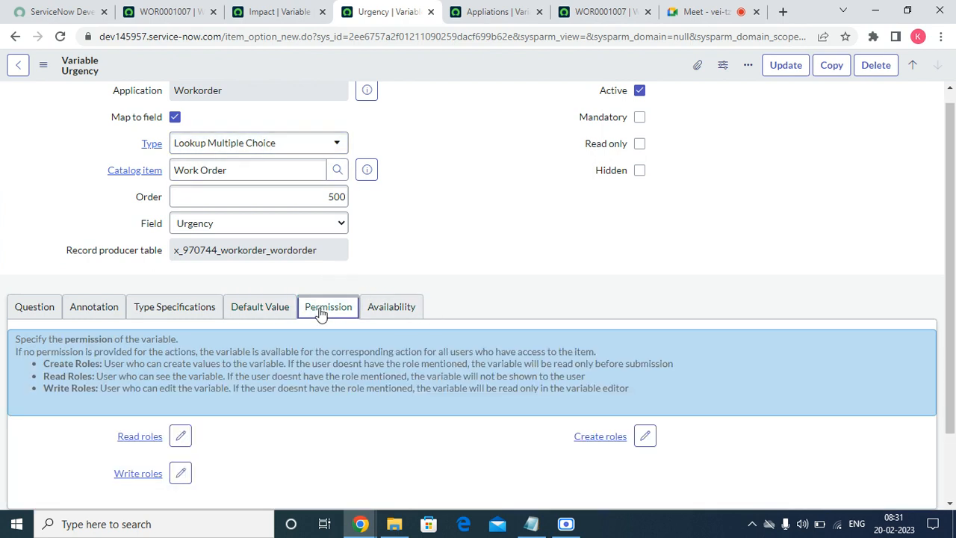
left_click(405, 315)
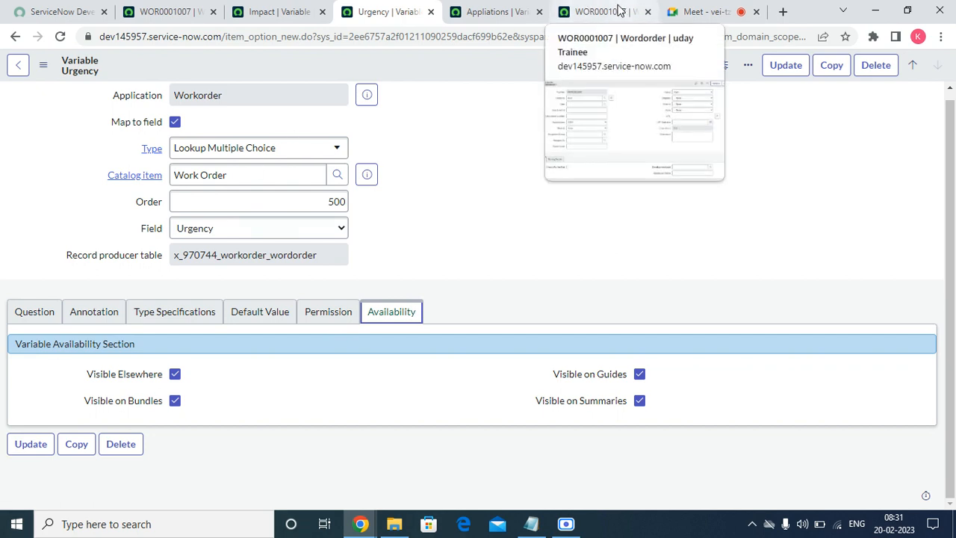
left_click(618, 12)
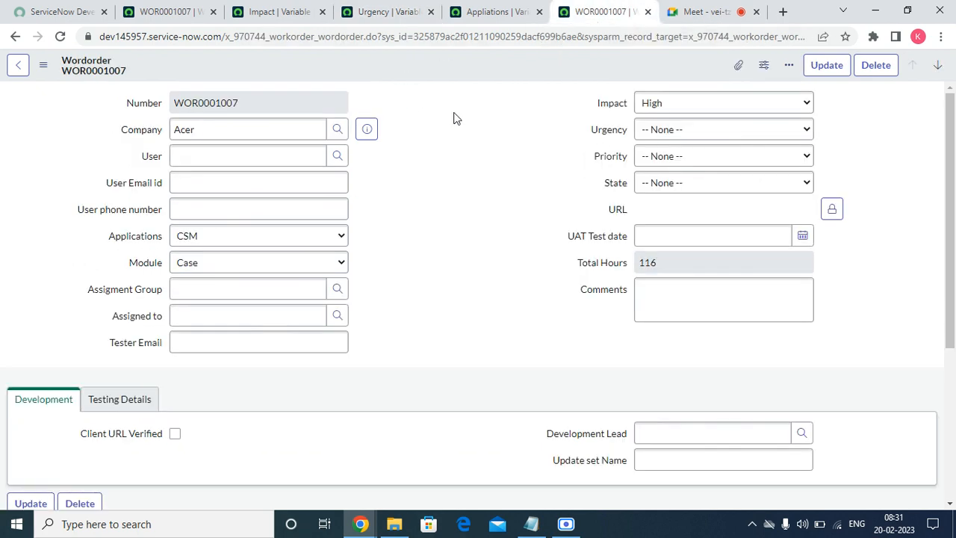
left_click(475, 14)
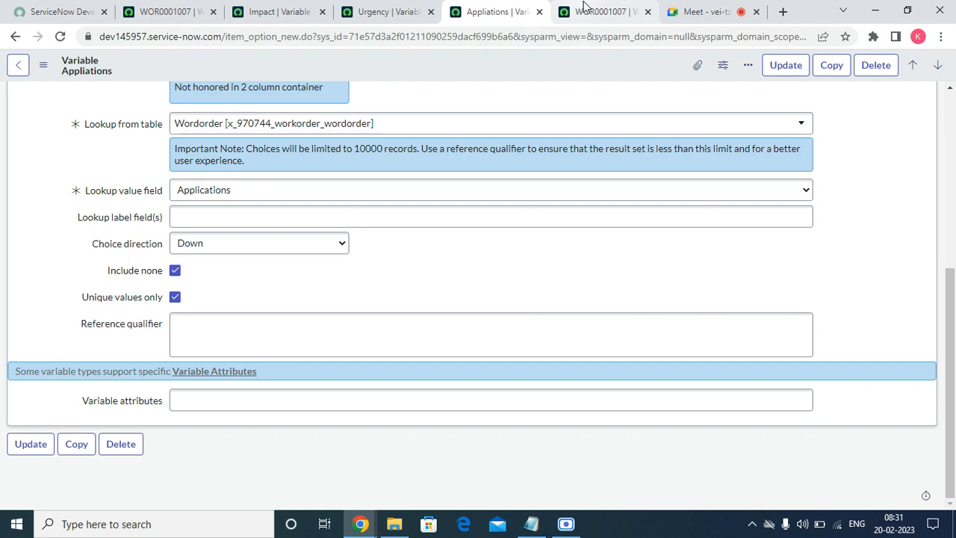
left_click(586, 11)
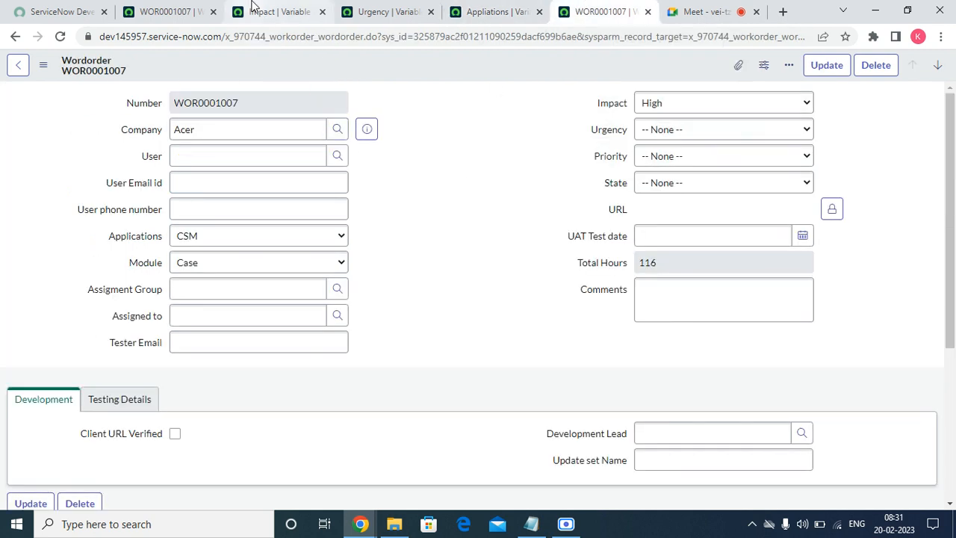
left_click(373, 13)
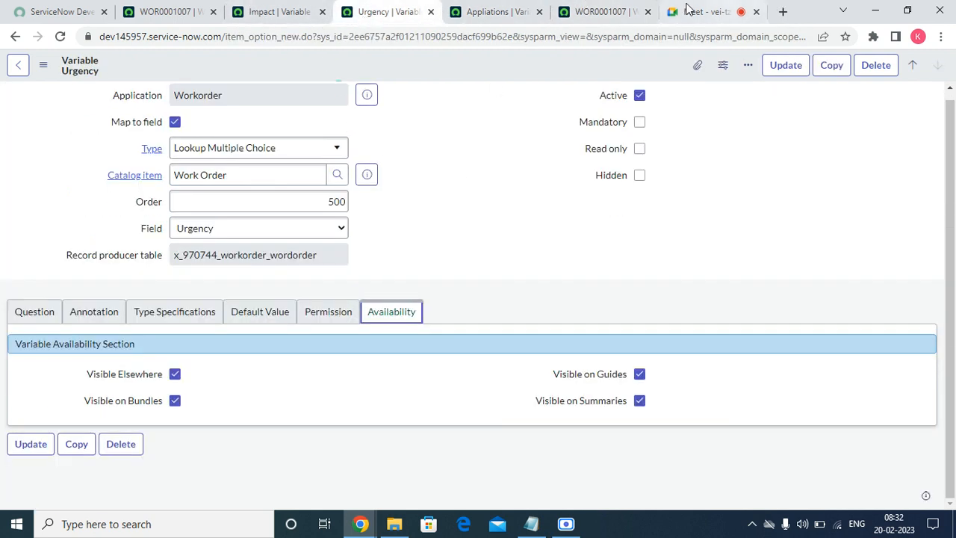
left_click(589, 11)
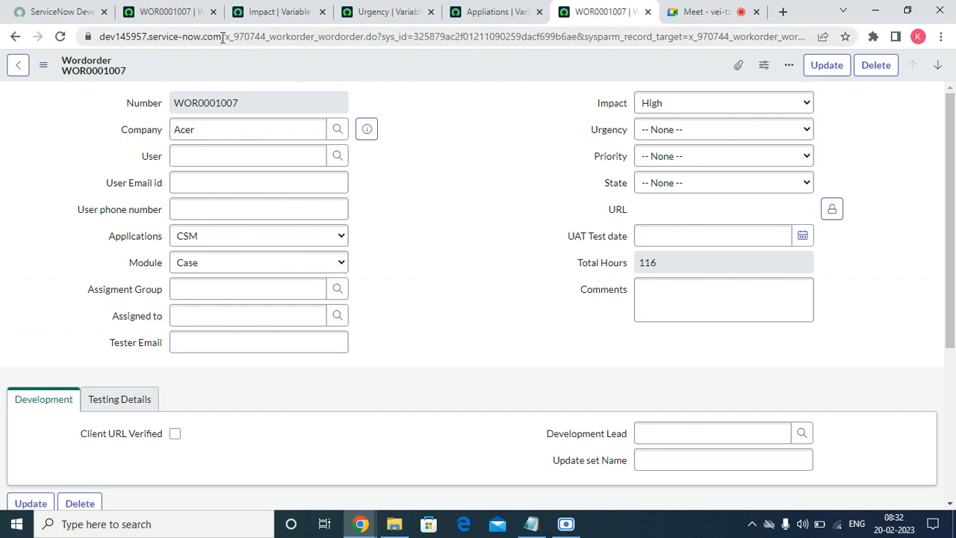
- Load the instance home page dev145957.service-now.com in place of the Acer Wordorder record, discarding its unsaved changes
left_click_drag(223, 40, 954, 29)
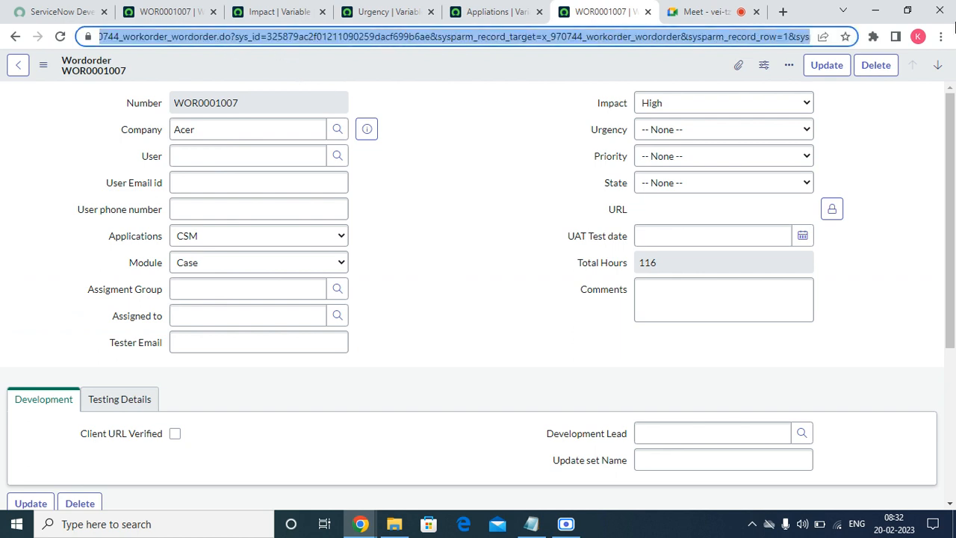
key("BackSpace")
key("Delete")
key("Delete")
key("Delete")
key("Delete")
key("Delete")
key("Delete")
key("Delete")
key("Delete")
key("Delete")
key("Delete")
key("Delete")
key("Delete")
key("Delete")
key("Delete")
key("Delete")
key("Delete")
key("Delete")
key("Delete")
key("Delete")
key("Delete")
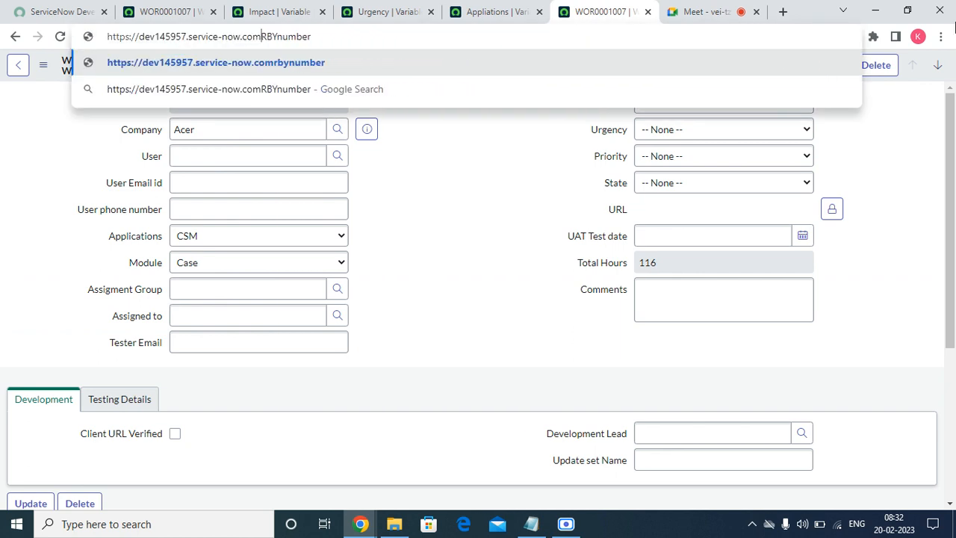
key("Return")
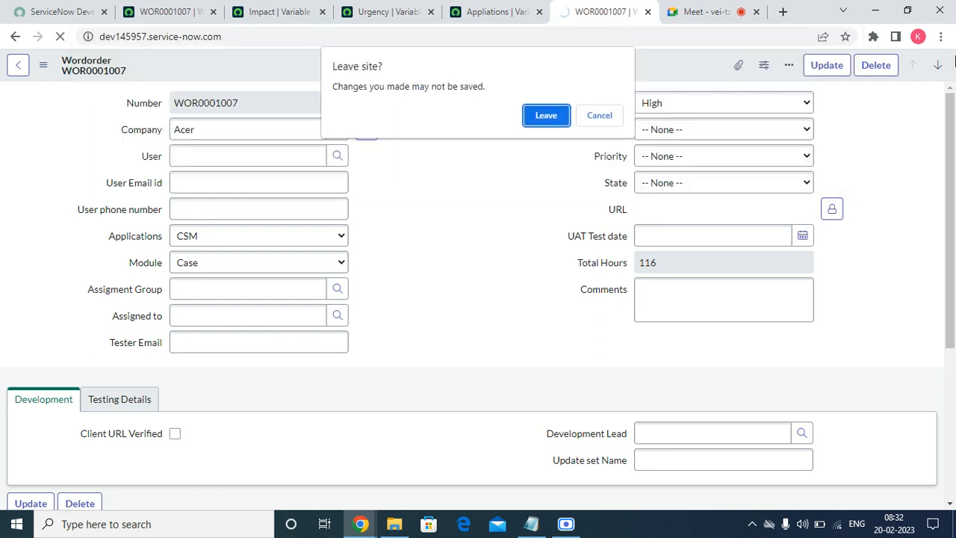
left_click(545, 116)
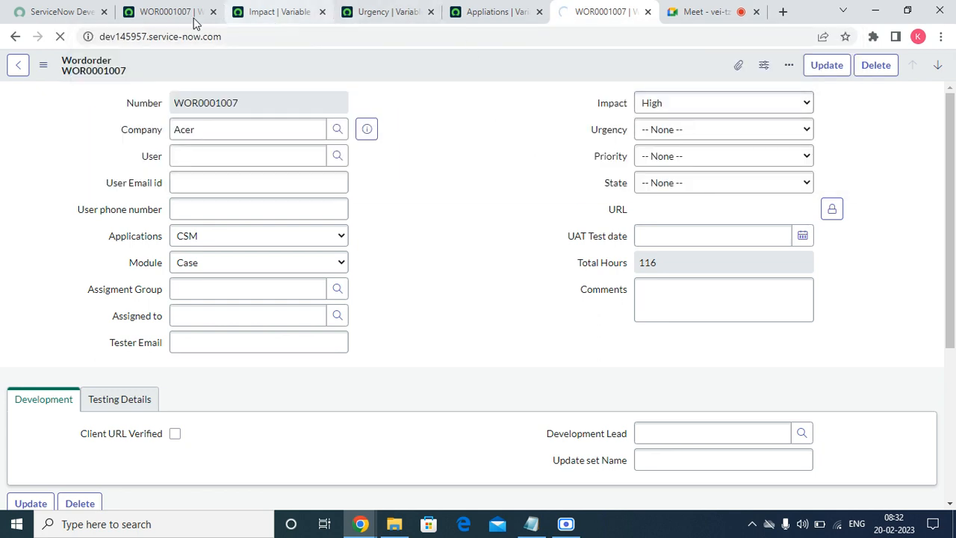
left_click(597, 13)
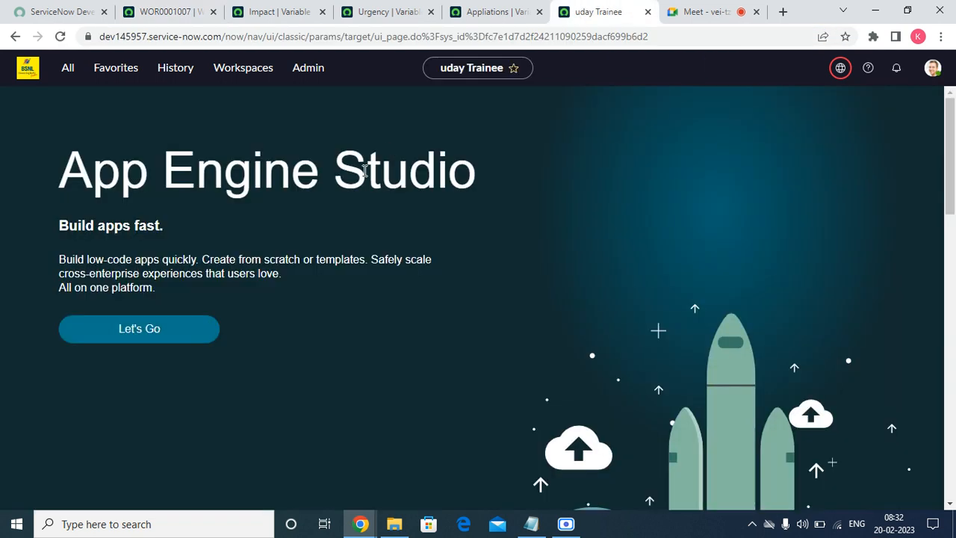
- Open the Work Order request form from the Can We Help You? category of the Service Catalog
left_click(69, 71)
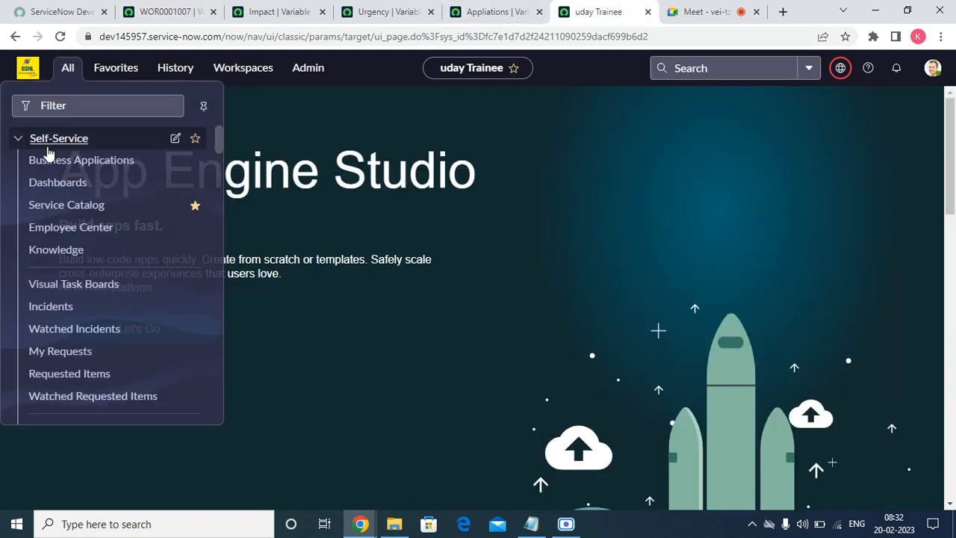
left_click(52, 206)
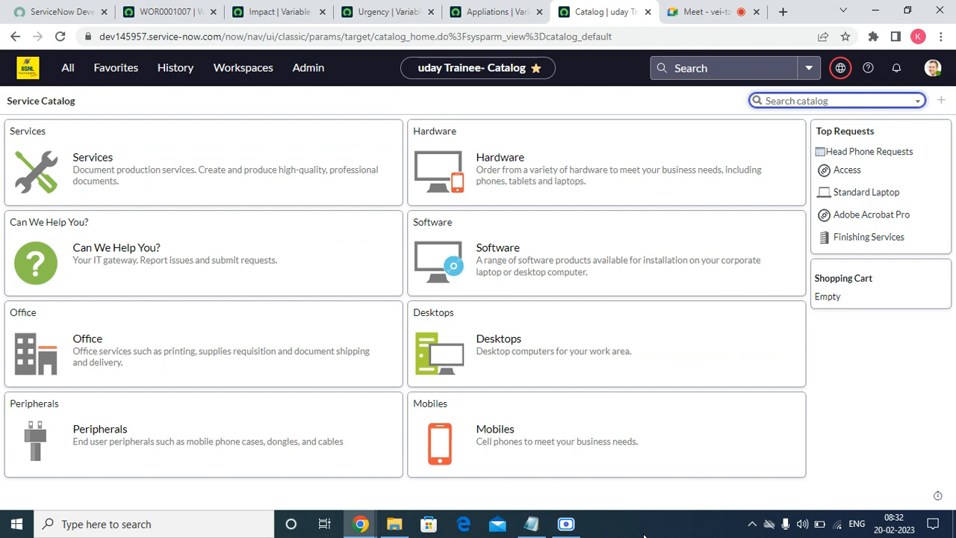
left_click(97, 262)
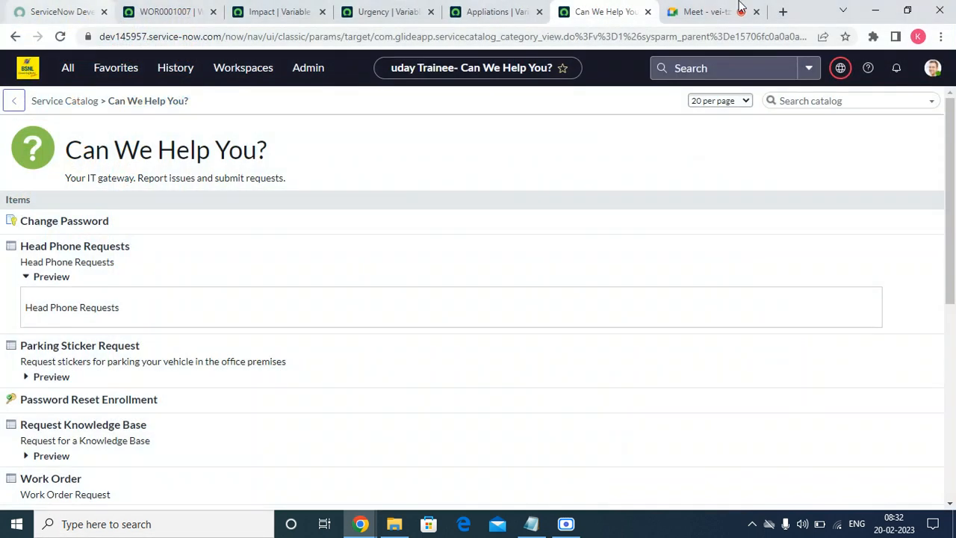
scroll(96, 238, "down", 5)
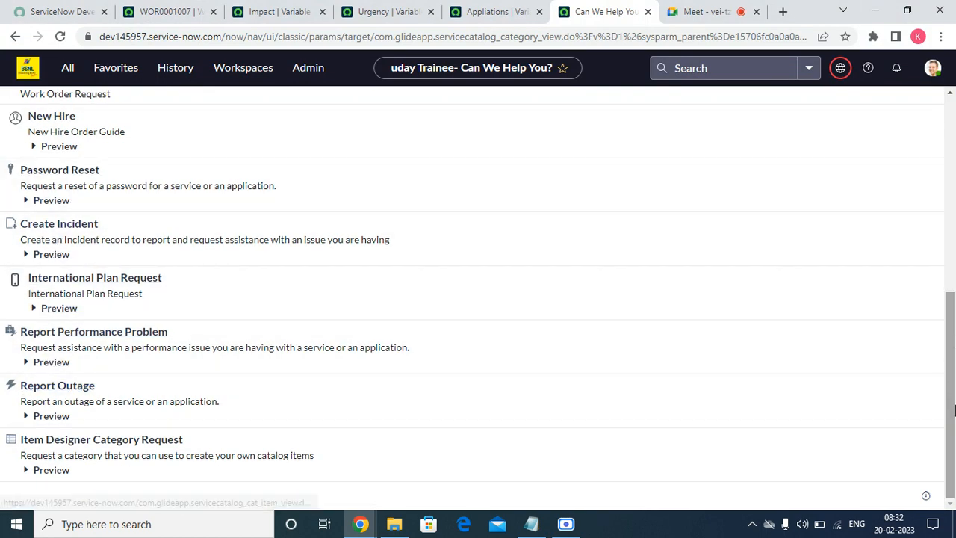
left_click_drag(950, 409, 953, 313)
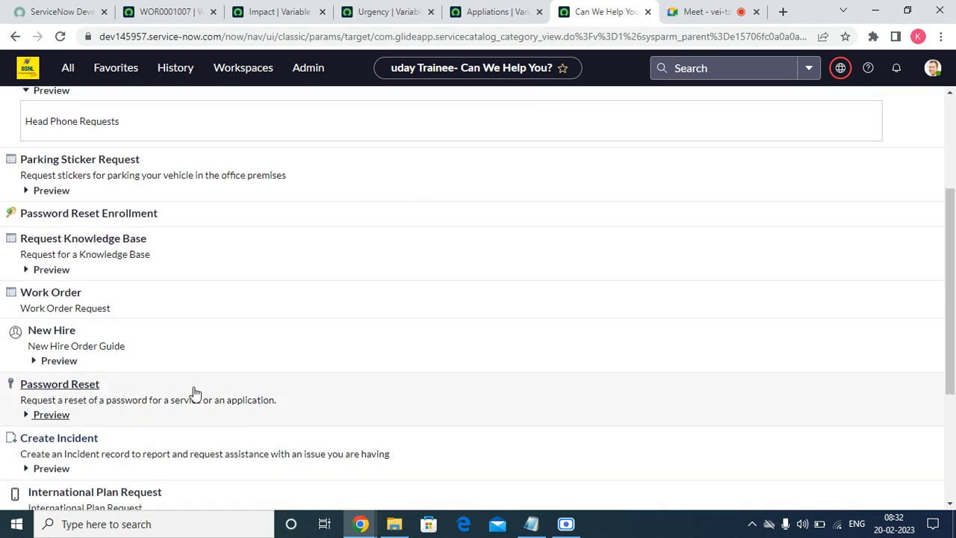
left_click_drag(42, 293, 44, 303)
left_click(45, 305)
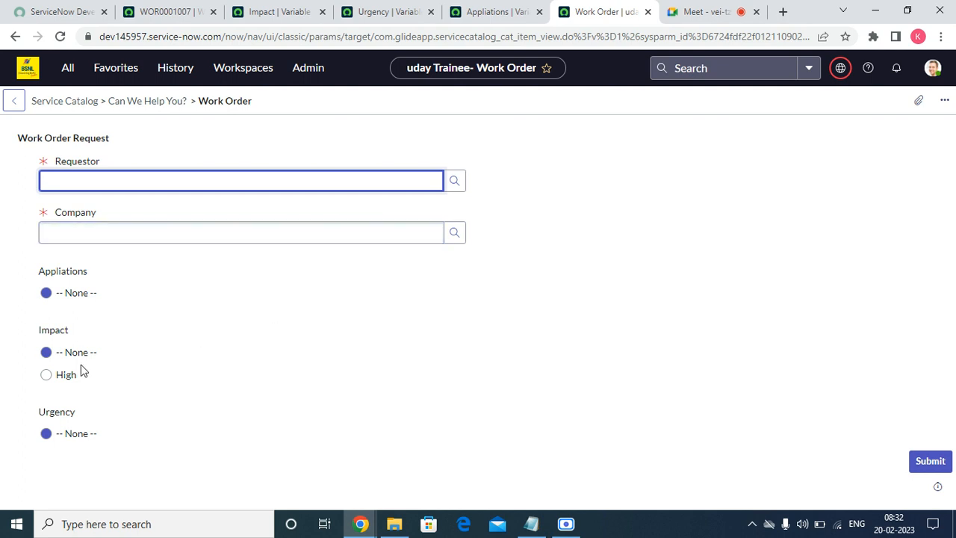
- Submit a Work Order request with Impact High, a requestor chosen from the user list and company ACME Australia
left_click(47, 376)
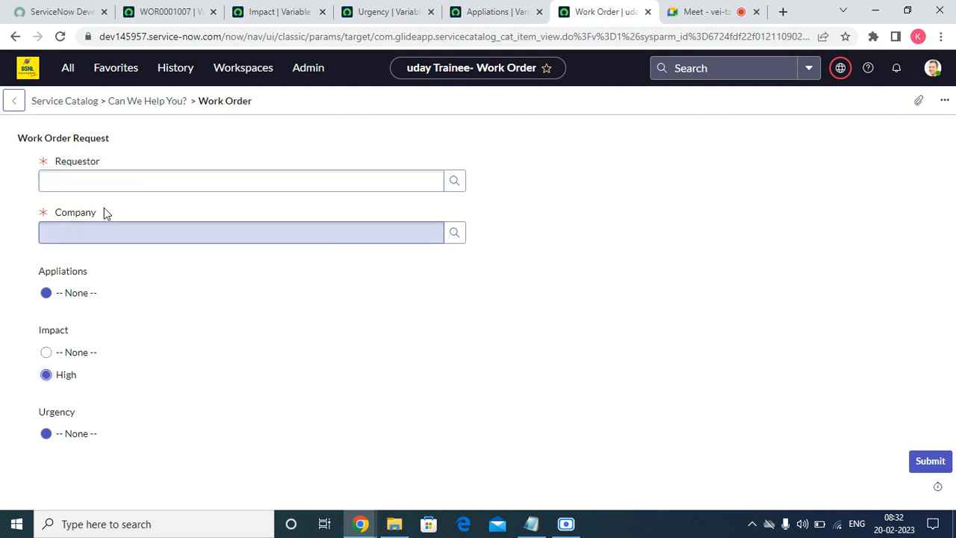
left_click(101, 179)
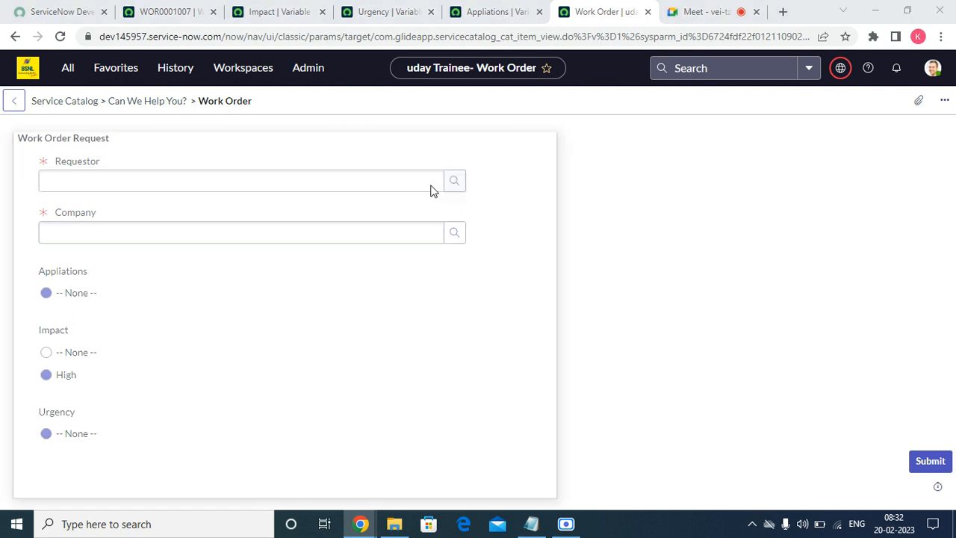
left_click(454, 180)
left_click(60, 252)
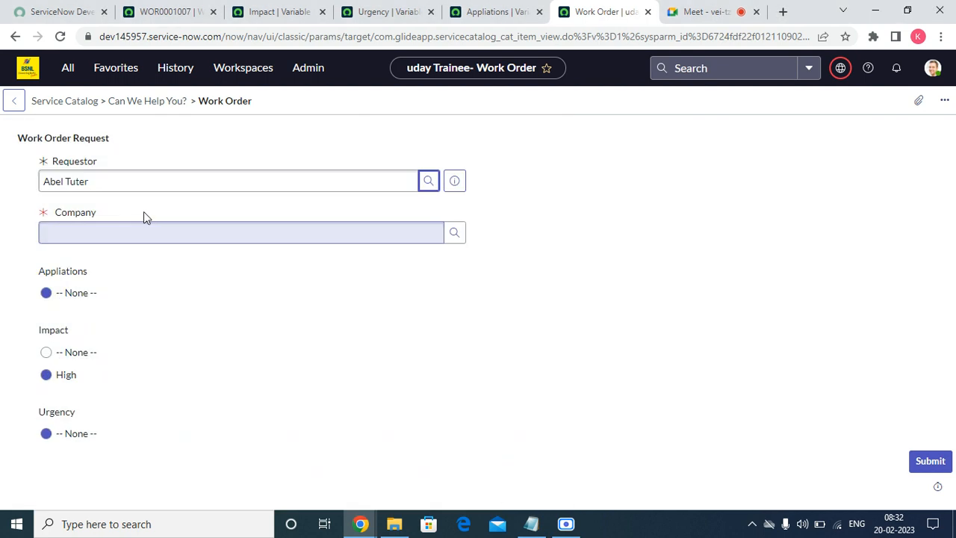
left_click(136, 224)
left_click(453, 232)
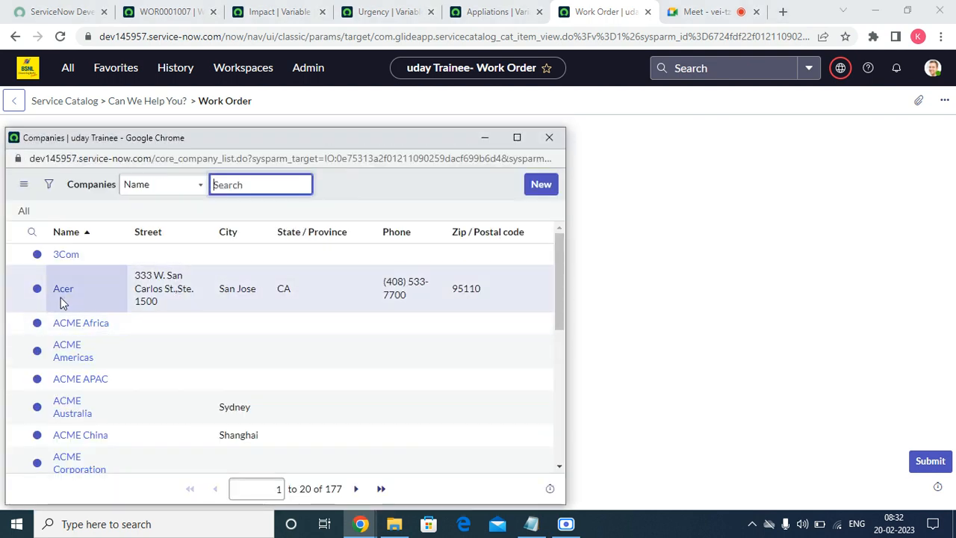
left_click(67, 403)
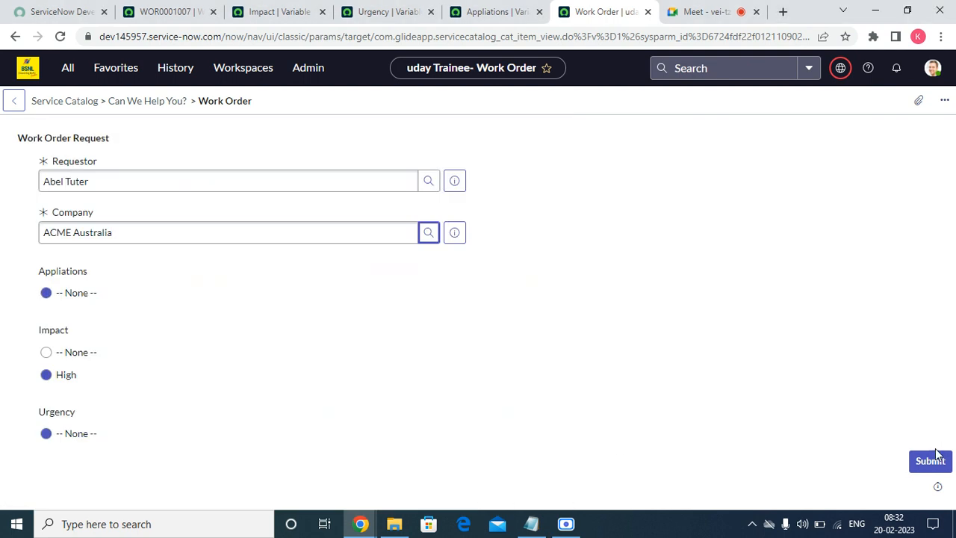
left_click(916, 466)
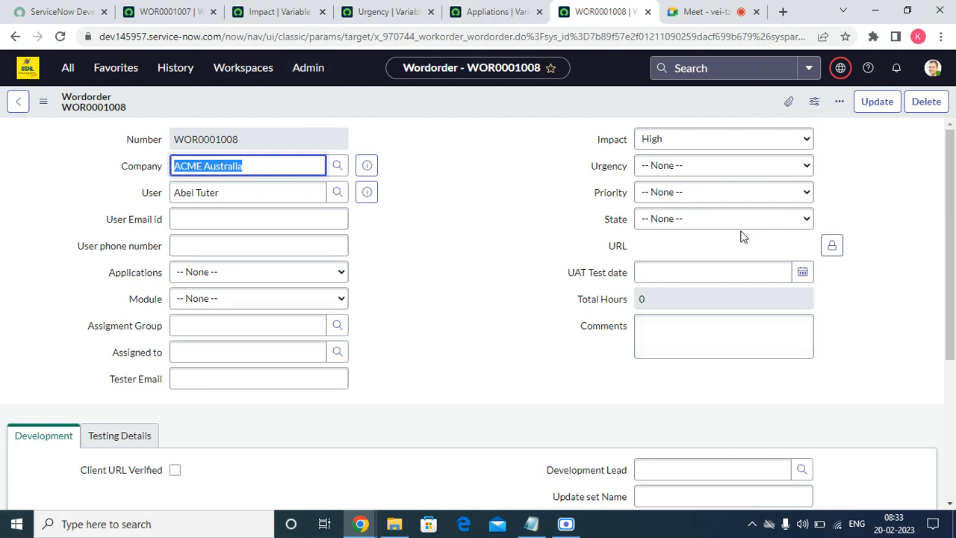
- Review the Applications and Company fields on the newly submitted Wordorder record
left_click(245, 278)
left_click(246, 289)
left_click(267, 164)
left_click(528, 213)
- Open the Work Order record producer from the favourite record producers list and bring up its related variables
left_click(192, 16)
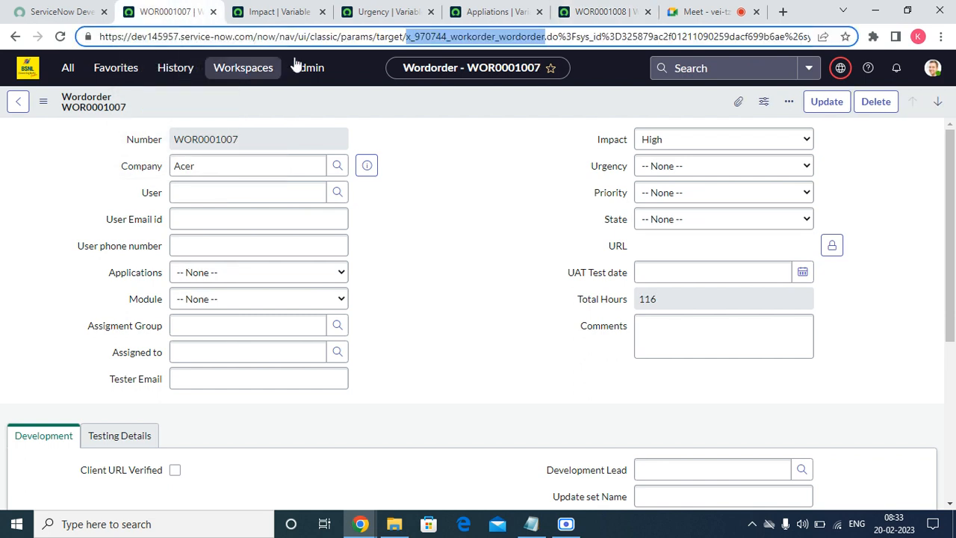
left_click(125, 69)
scroll(120, 298, "down", 3)
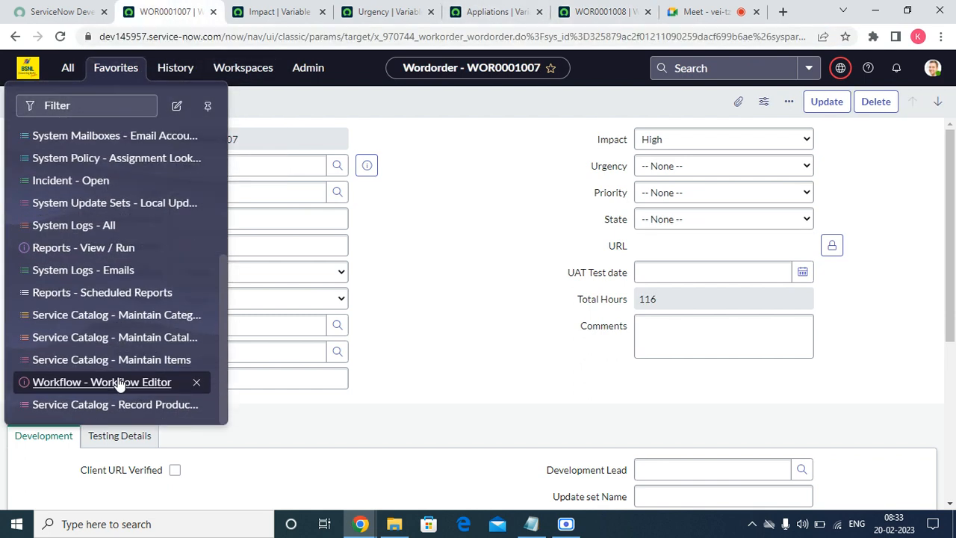
left_click(104, 404)
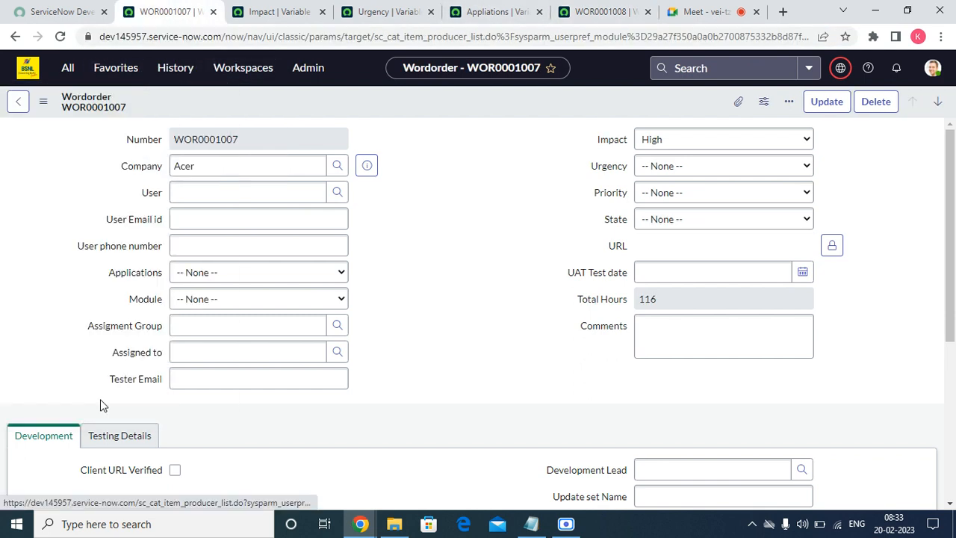
left_click(85, 172)
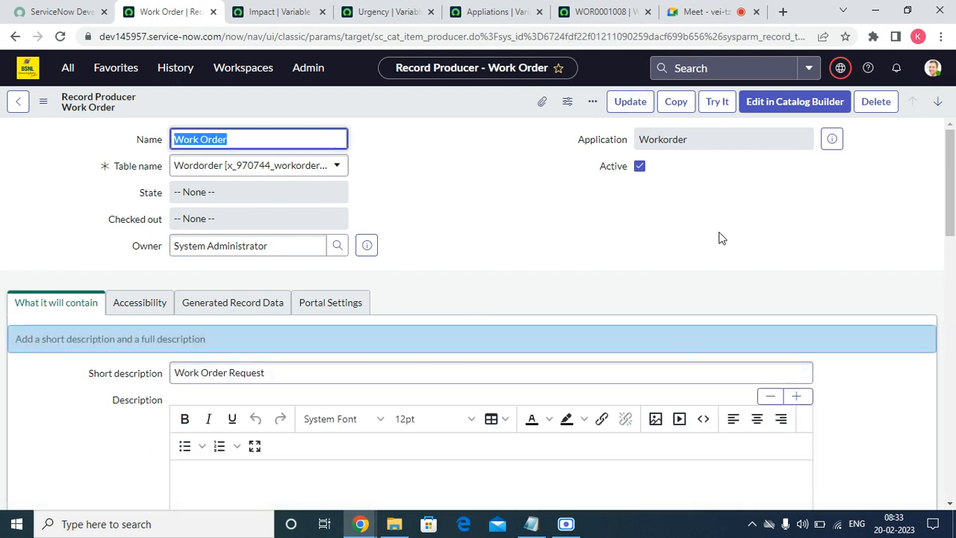
scroll(493, 269, "down", 15)
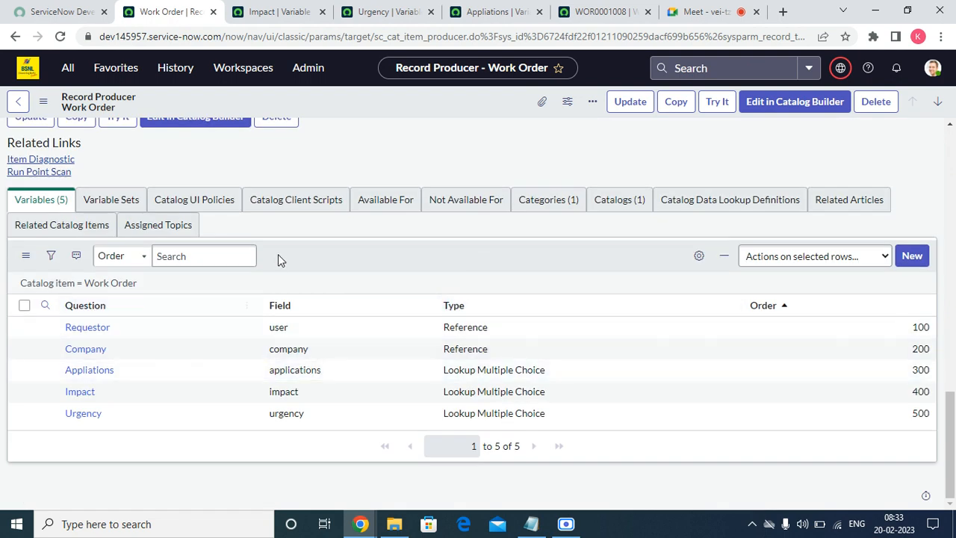
- Start a new Available For user criteria record on the Work Order record producer and name it ITIL User Aceess
left_click(377, 200)
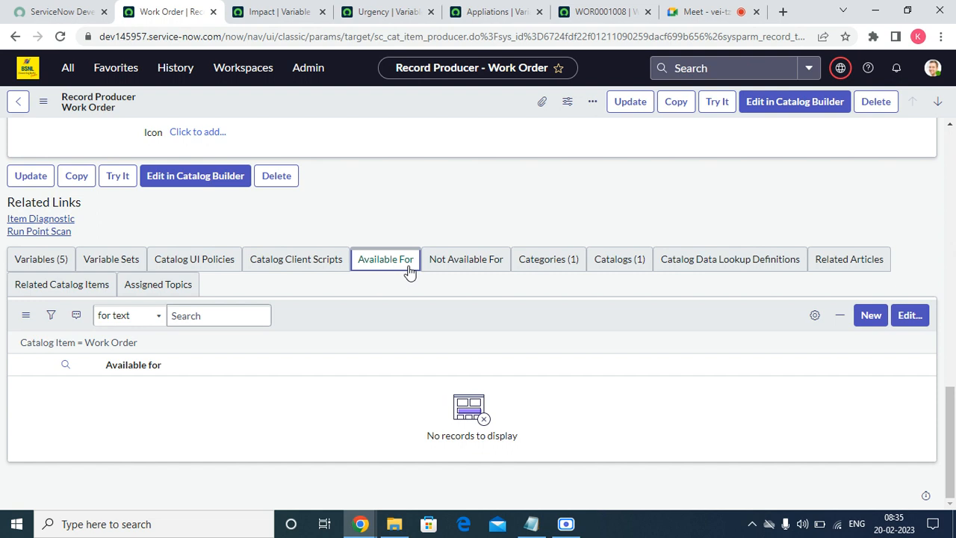
left_click(874, 317)
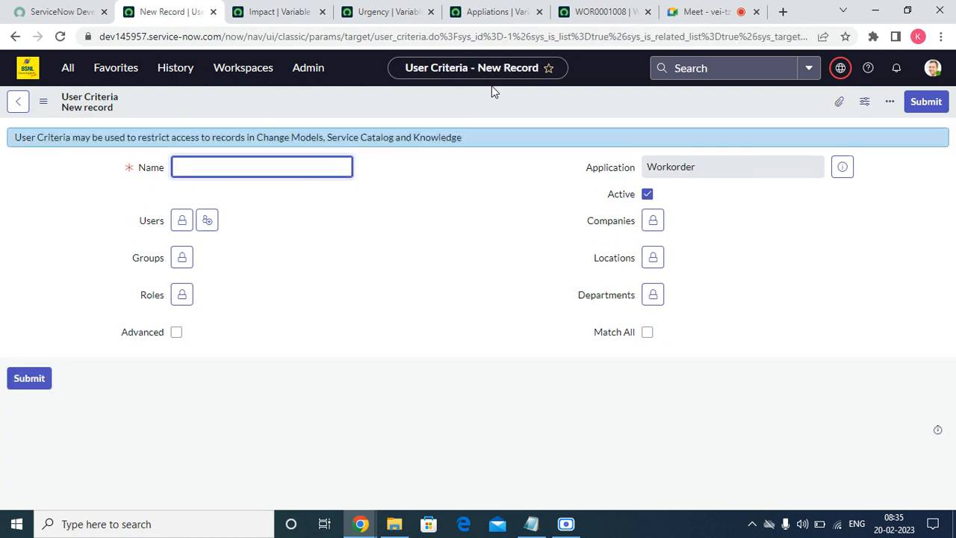
type("ITIL User Aceess")
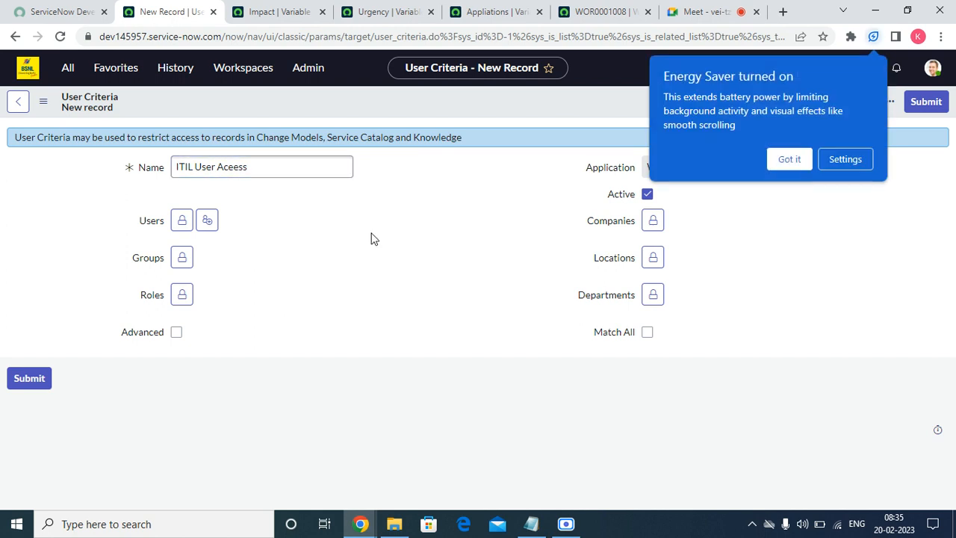
left_click(858, 162)
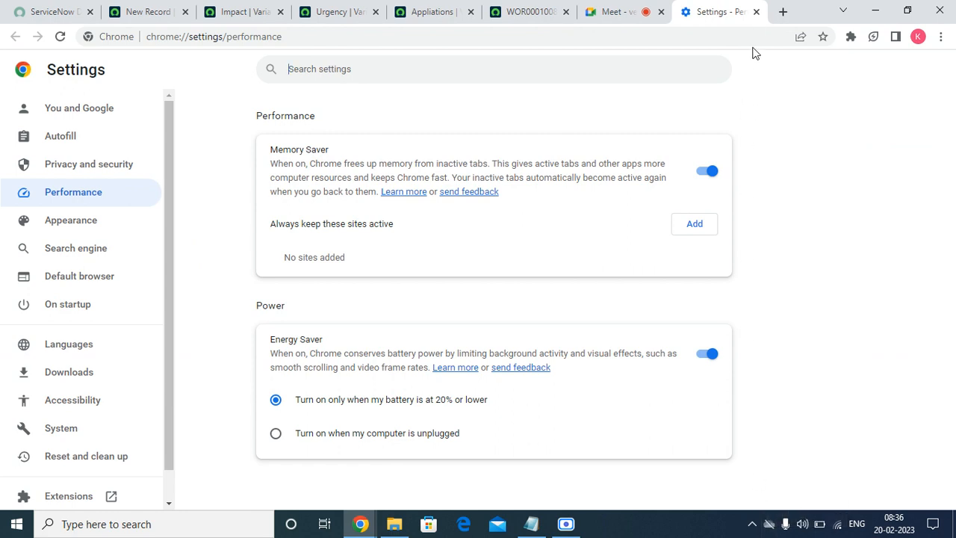
left_click(755, 11)
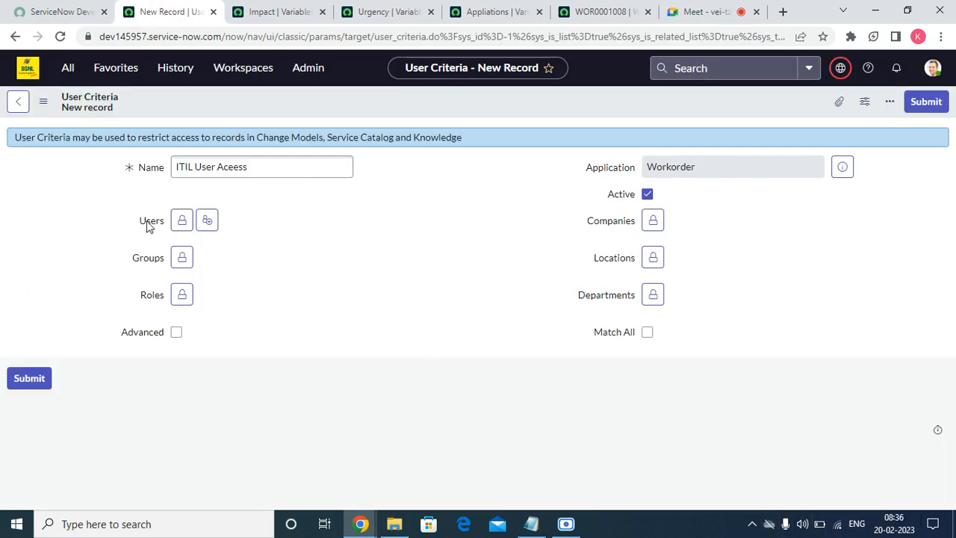
left_click(181, 219)
left_click(337, 297)
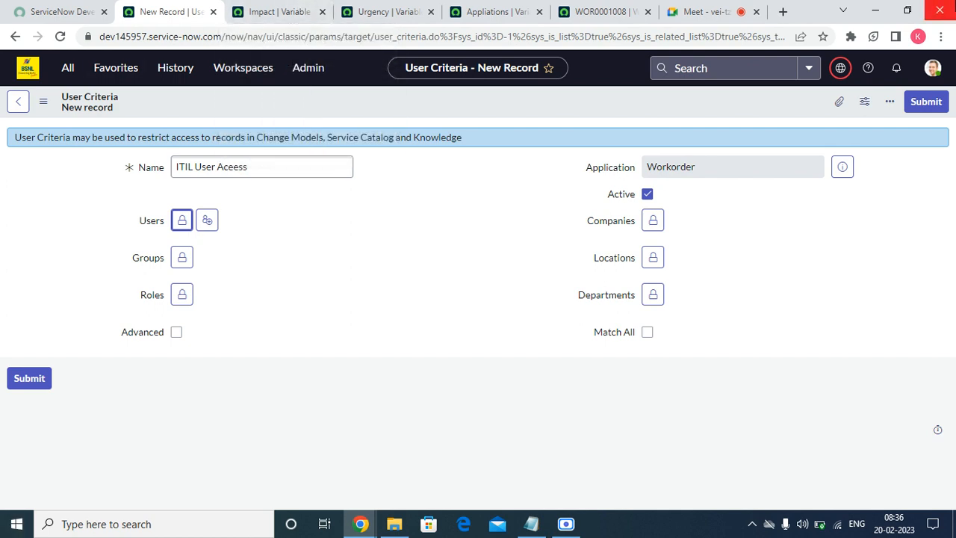
mouse_move(954, 524)
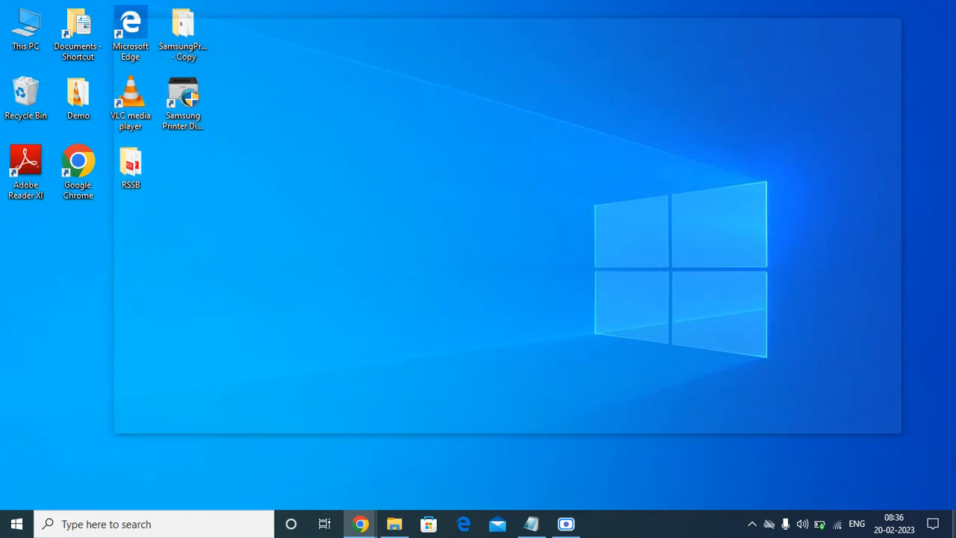
left_click(694, 14)
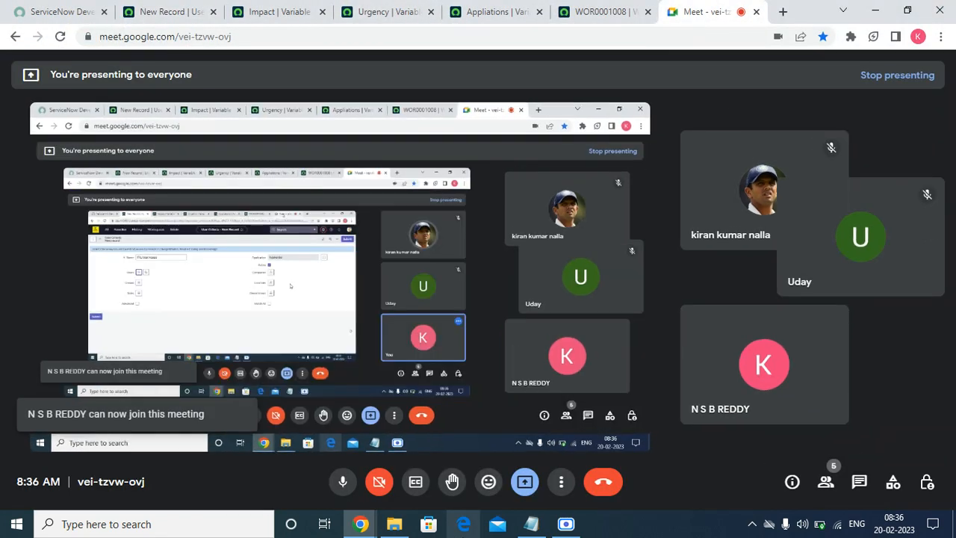
left_click(565, 523)
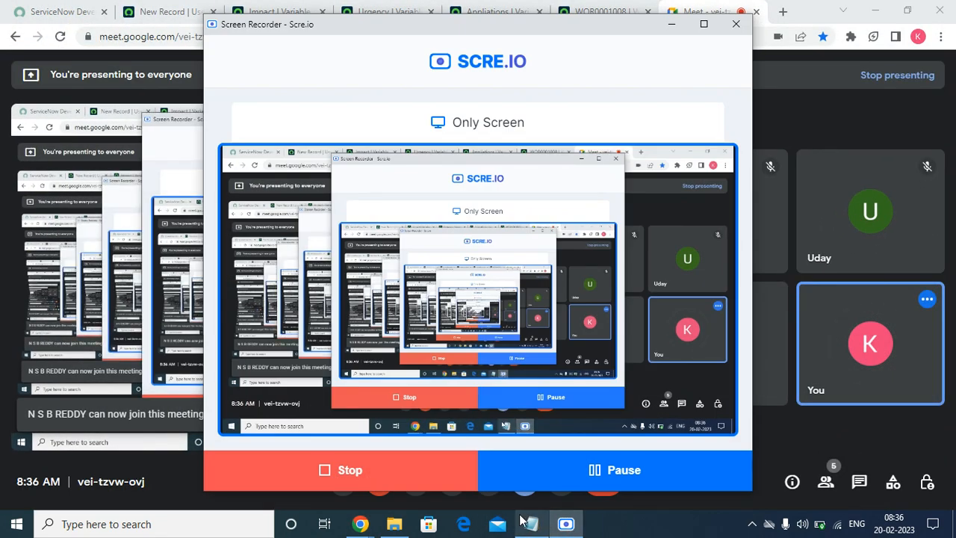
left_click(670, 24)
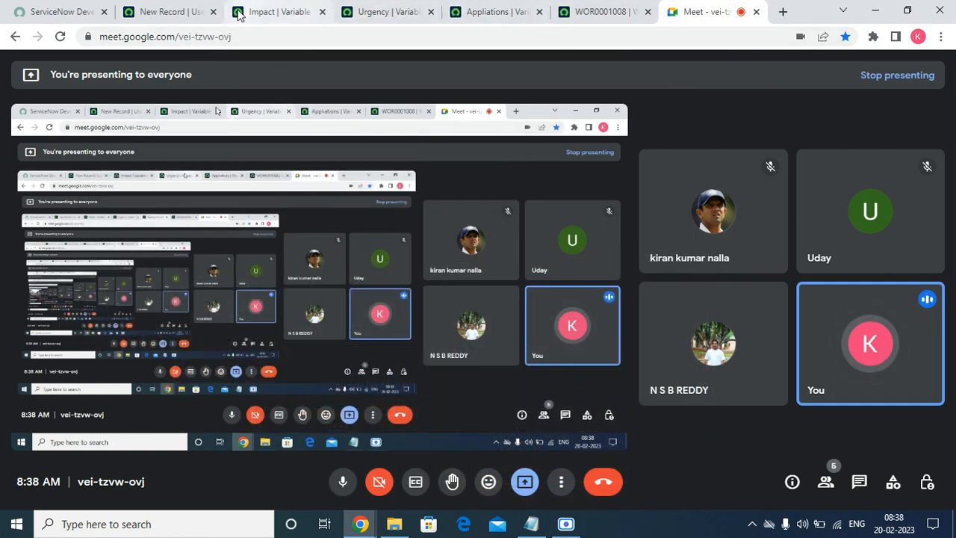
left_click(171, 12)
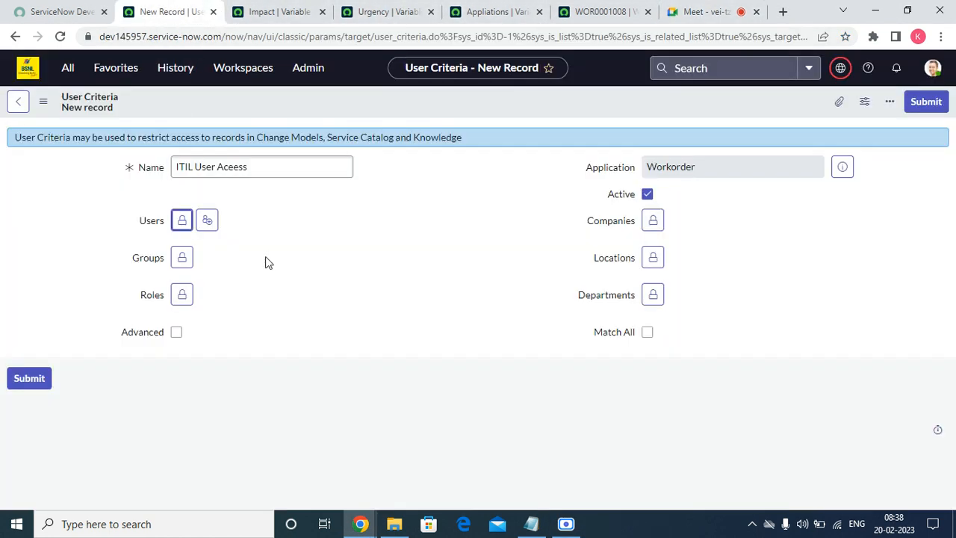
- Browse the user and group records selectable for the user criteria, leaving both the Users and Groups fields empty
left_click(189, 220)
left_click(338, 344)
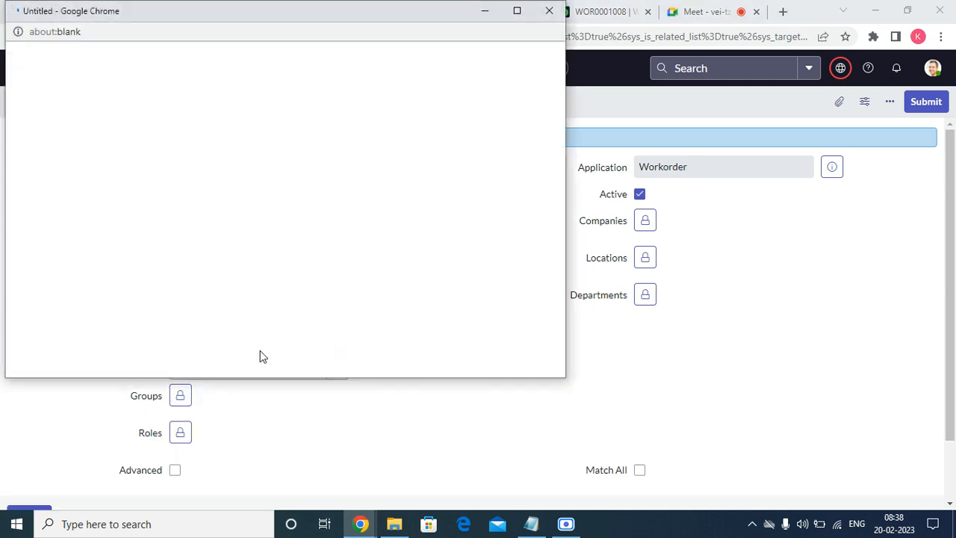
scroll(125, 284, "down", 3)
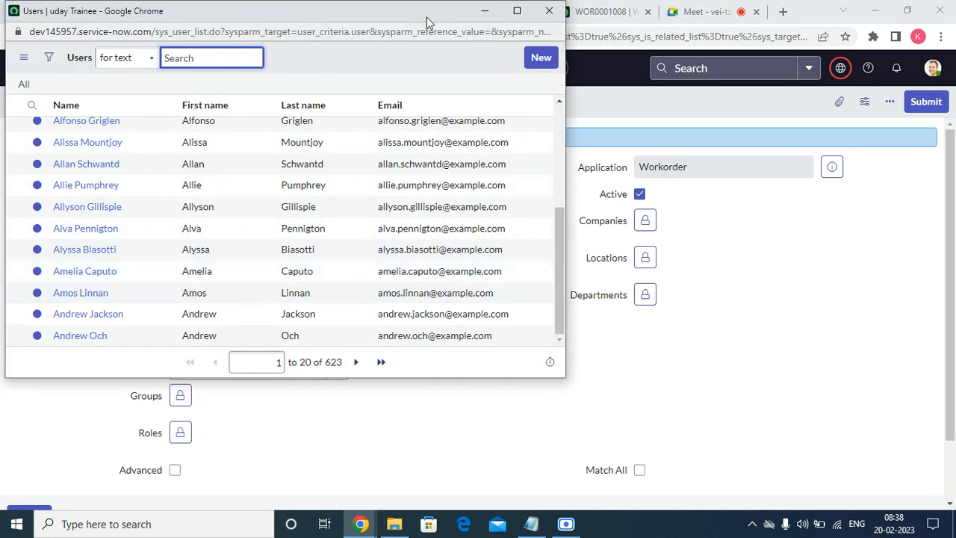
left_click(549, 10)
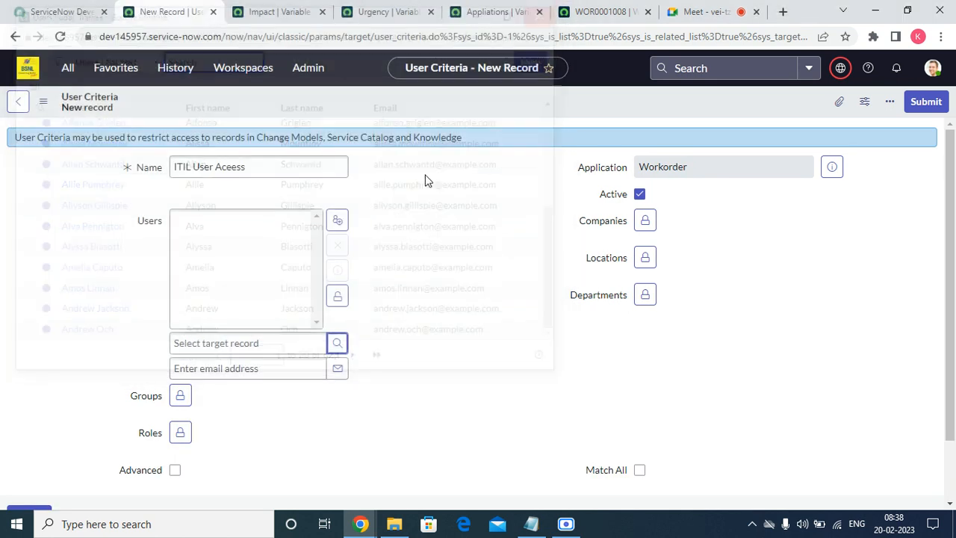
left_click(338, 296)
left_click(183, 258)
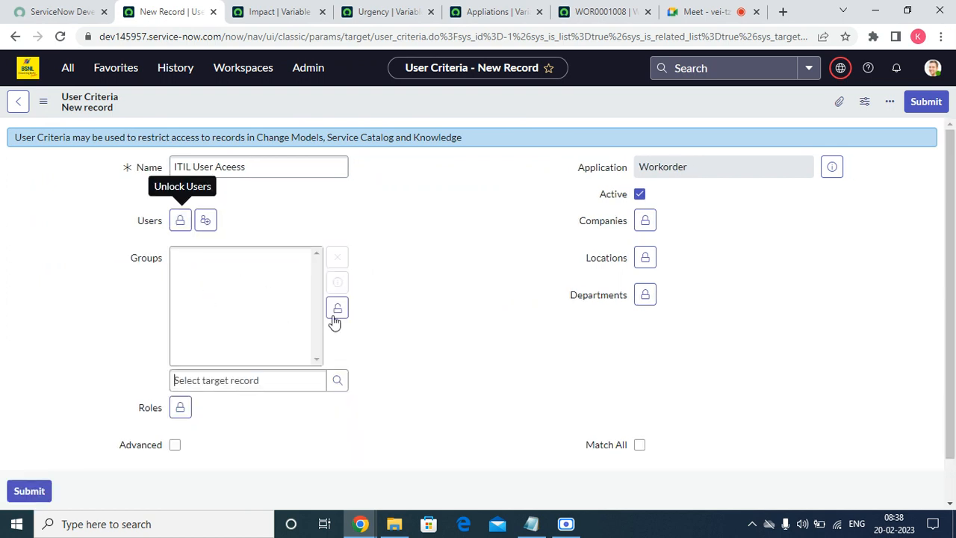
left_click(337, 381)
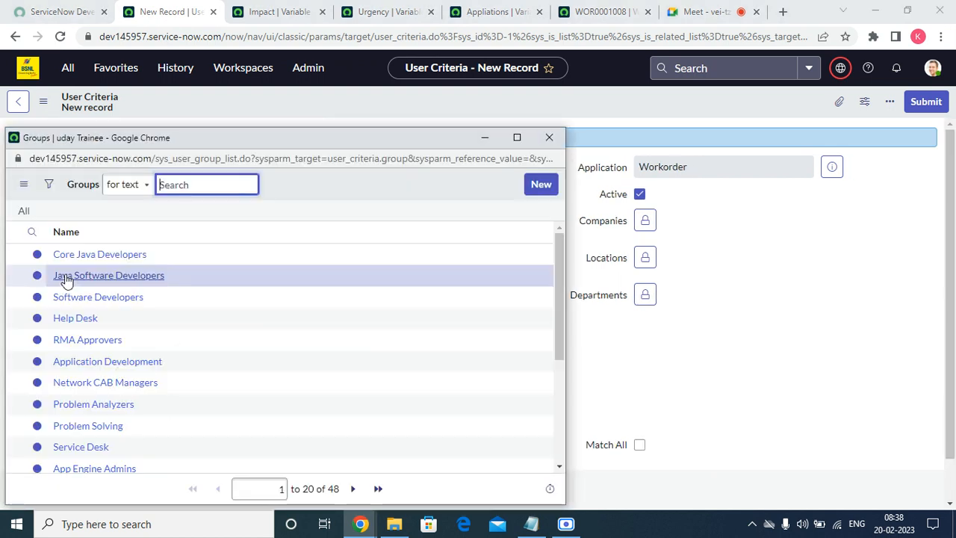
scroll(121, 418, "down", 3)
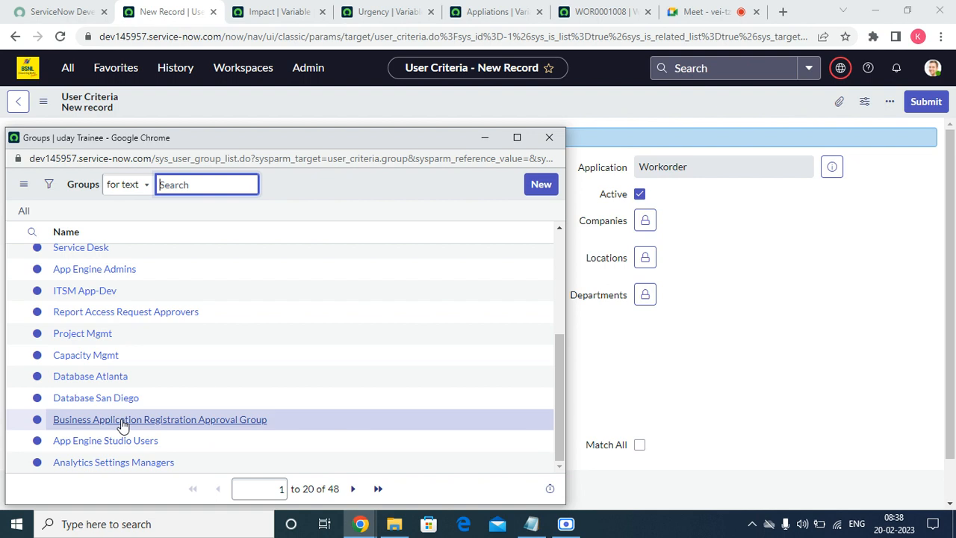
left_click(548, 138)
left_click(337, 310)
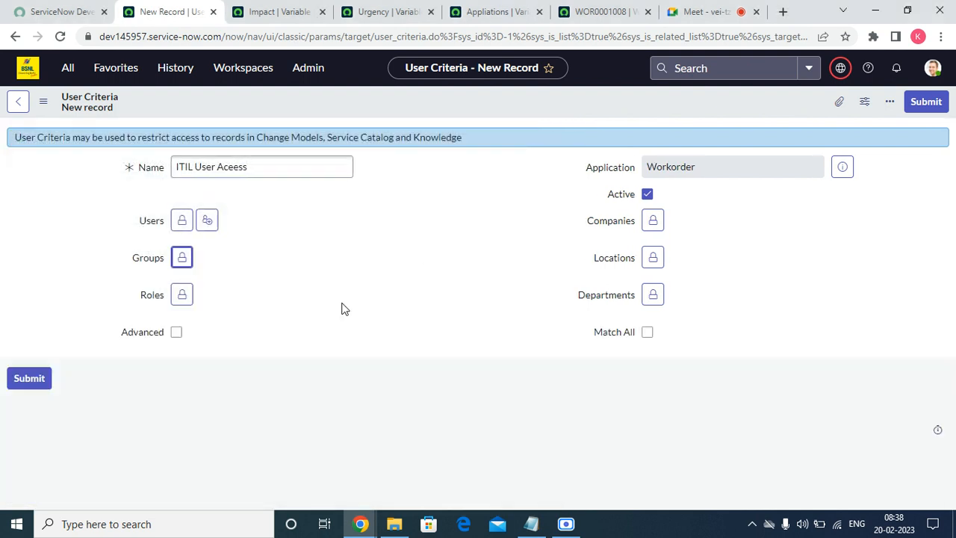
- Unlock the Roles field and look through the role records, trying a search for *ITIL before closing the lookup
left_click(182, 298)
left_click(338, 418)
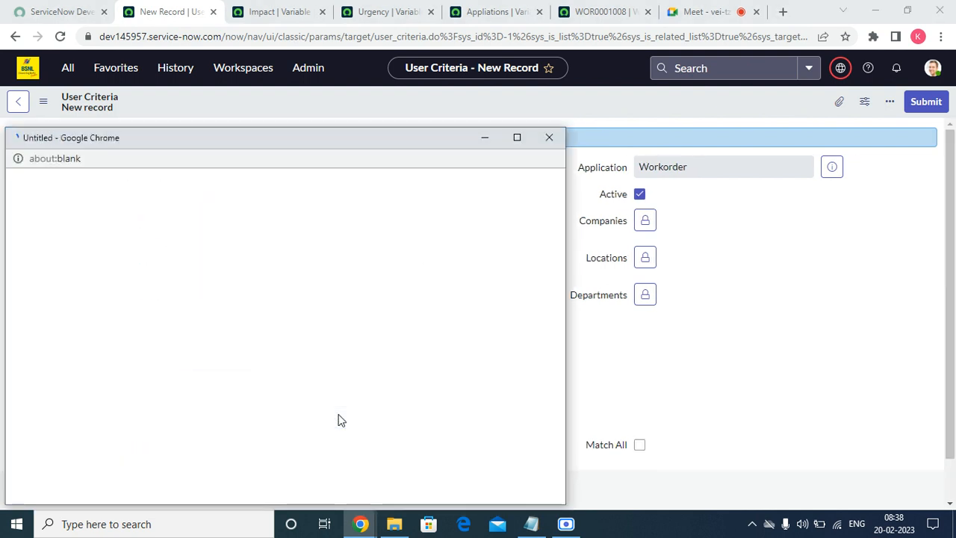
scroll(77, 444, "down", 3)
scroll(77, 454, "up", 3)
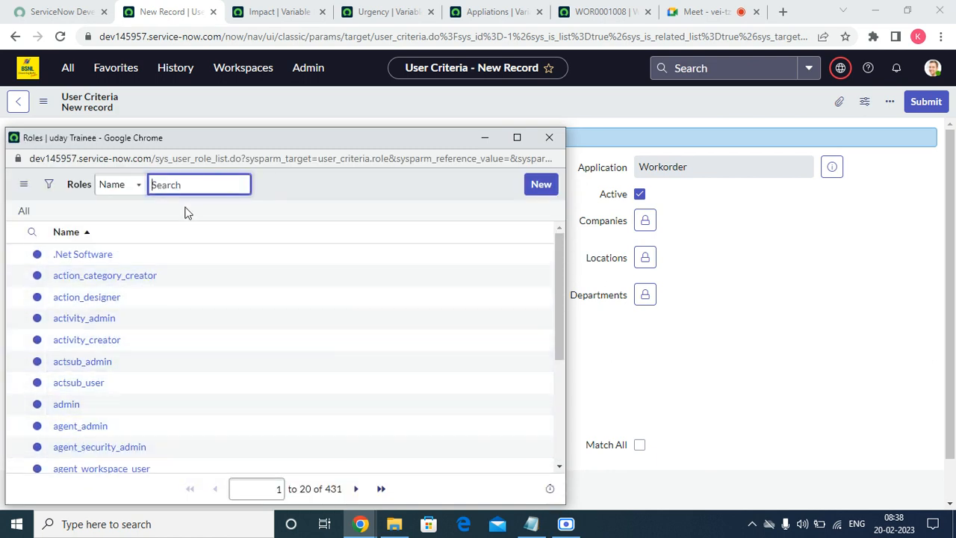
type("8")
key("BackSpace")
type("*ITIL")
key("BackSpace")
key("BackSpace")
key("BackSpace")
key("BackSpace")
key("BackSpace")
scroll(154, 405, "down", 1)
scroll(155, 406, "down", 2)
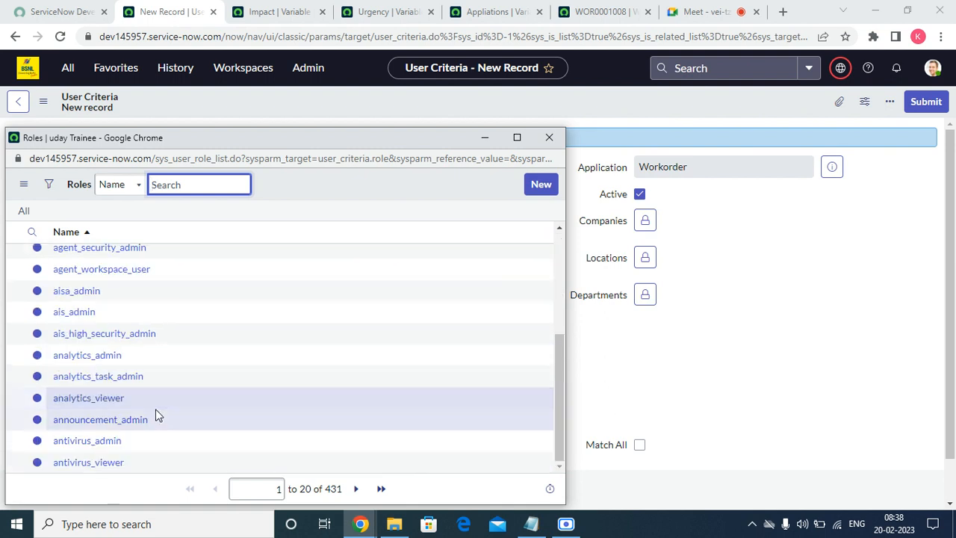
left_click(548, 138)
- Add the itil role to the user criteria's Roles field and lock the field again
left_click(207, 419)
type("itil")
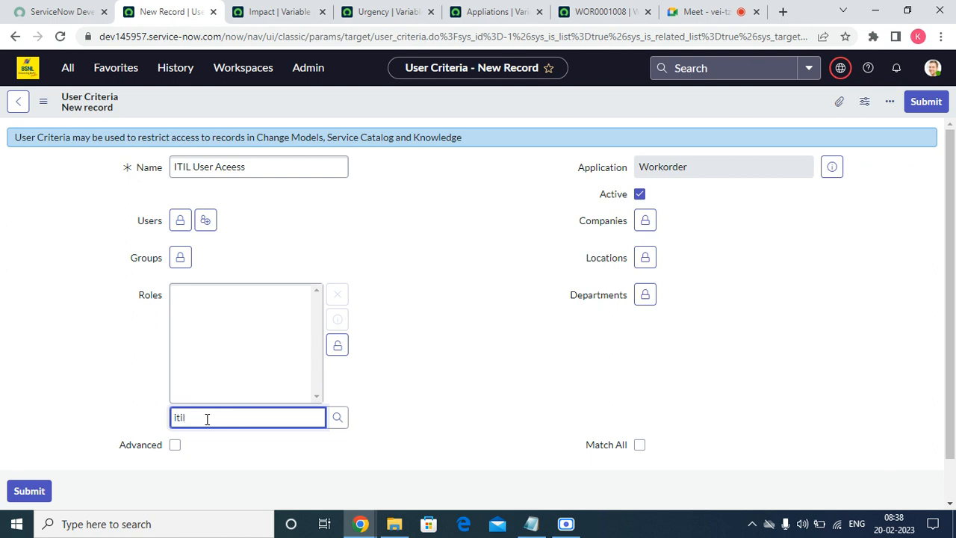
left_click(224, 440)
left_click(337, 344)
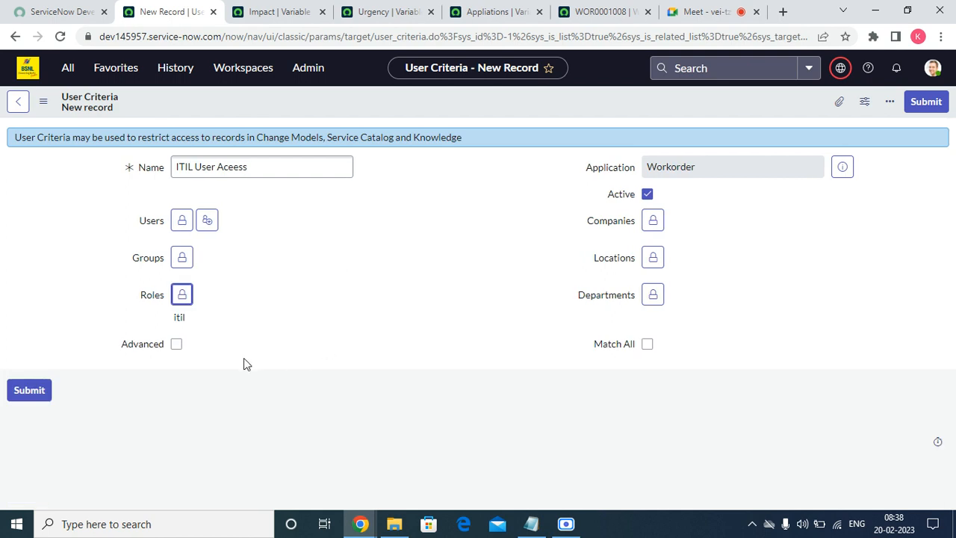
- Browse the company and location records selectable for the user criteria, leaving the Companies and Locations fields empty
left_click(654, 220)
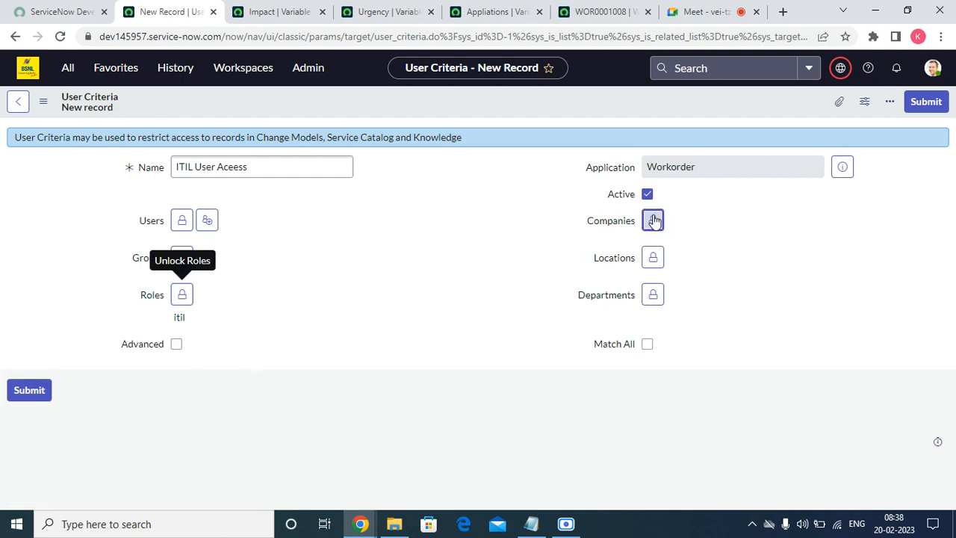
left_click(803, 345)
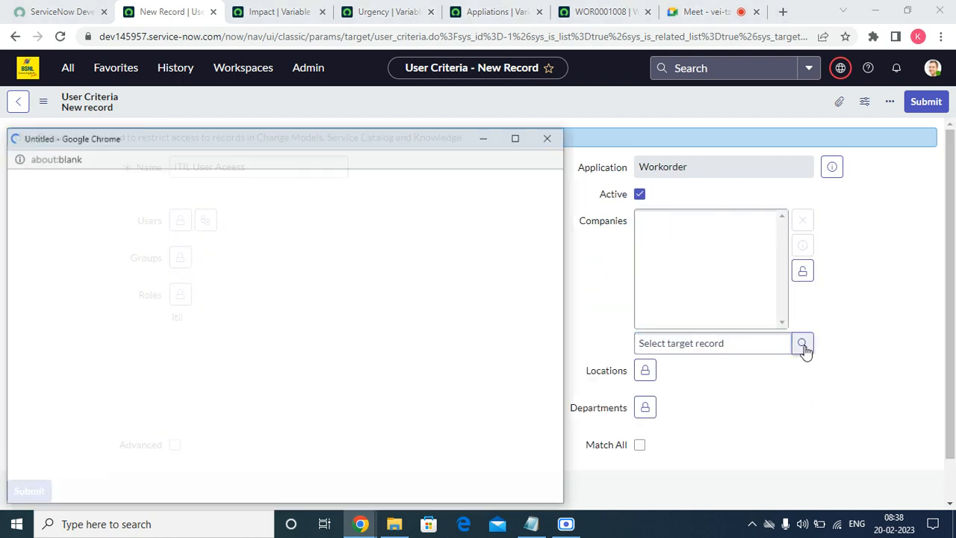
scroll(198, 301, "down", 5)
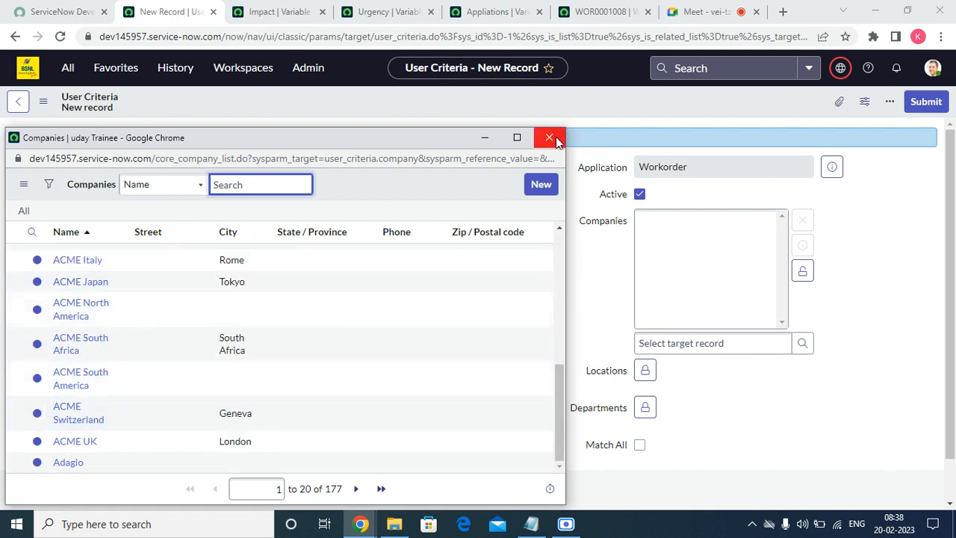
left_click(549, 137)
left_click(801, 273)
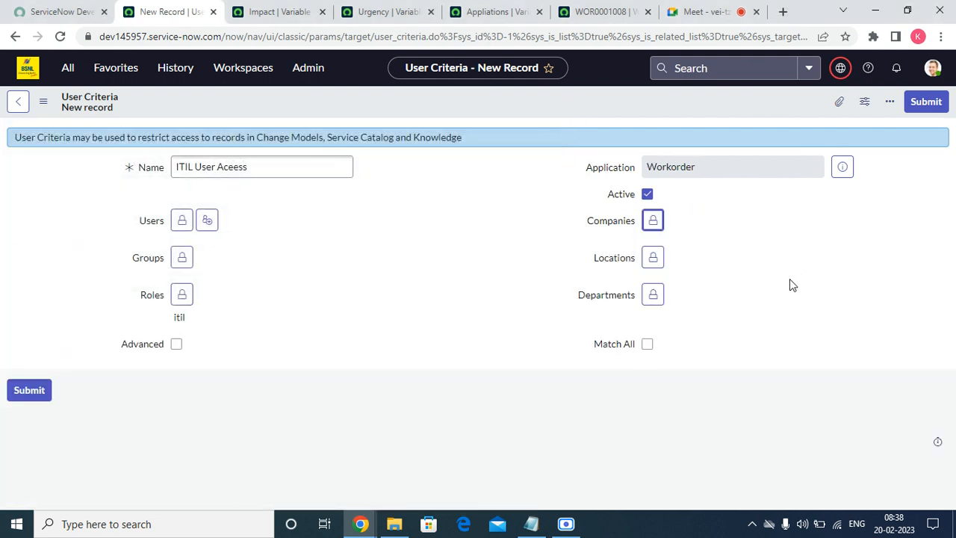
left_click(654, 262)
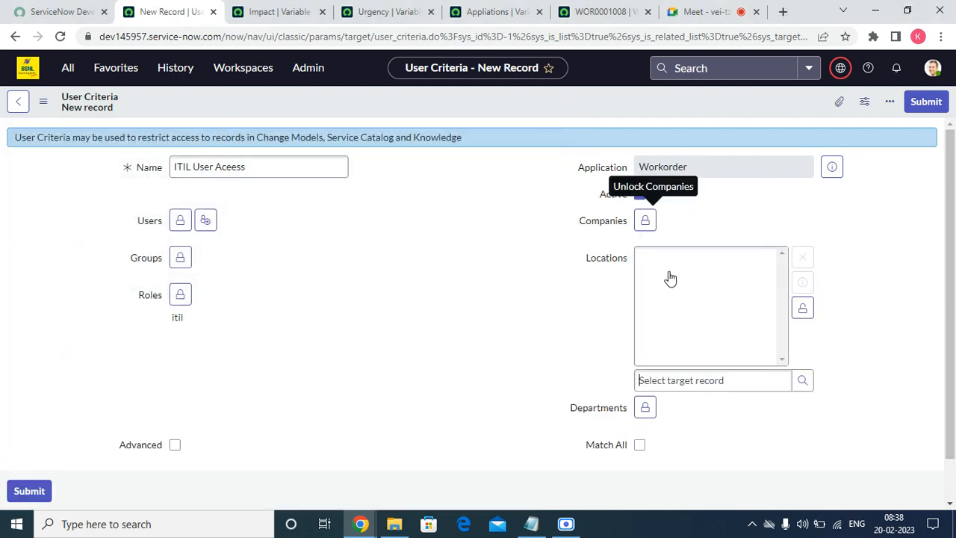
left_click(803, 381)
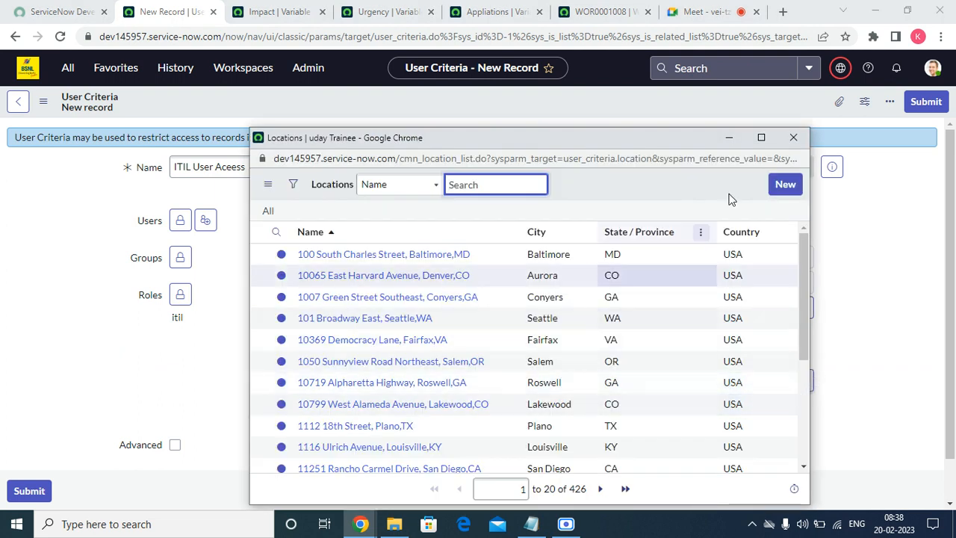
left_click(793, 137)
left_click(802, 310)
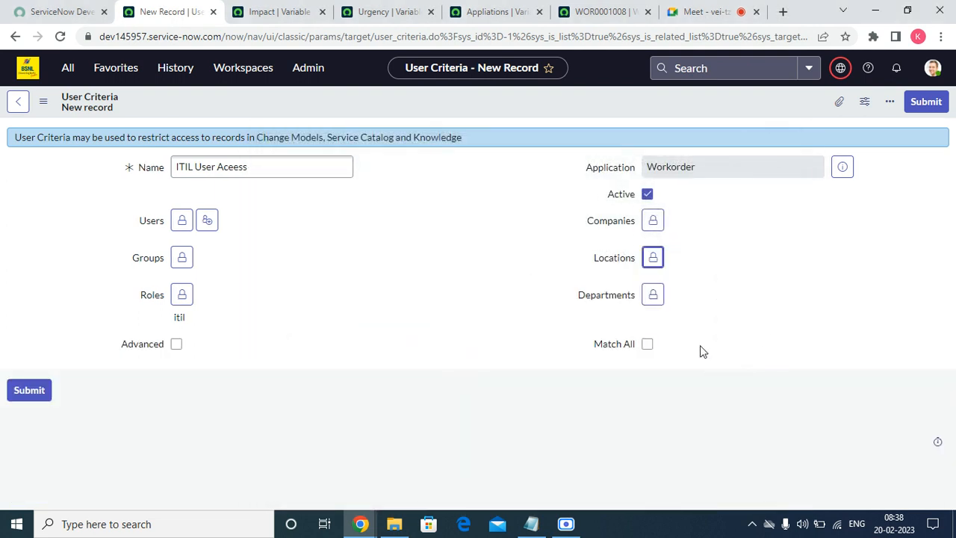
- Look over the selectable departments without adding one, and submit the ITIL User Aceess criteria record
left_click(647, 297)
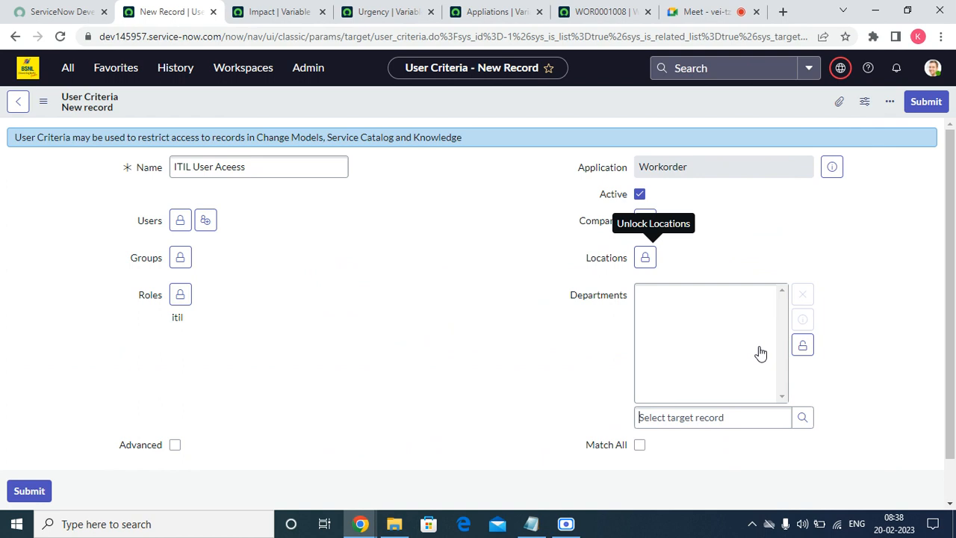
left_click(801, 416)
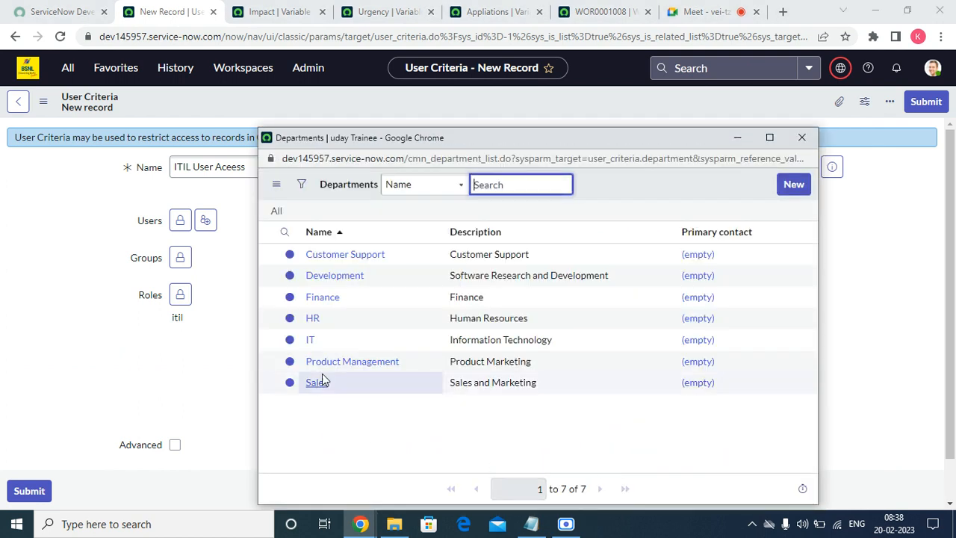
left_click(801, 138)
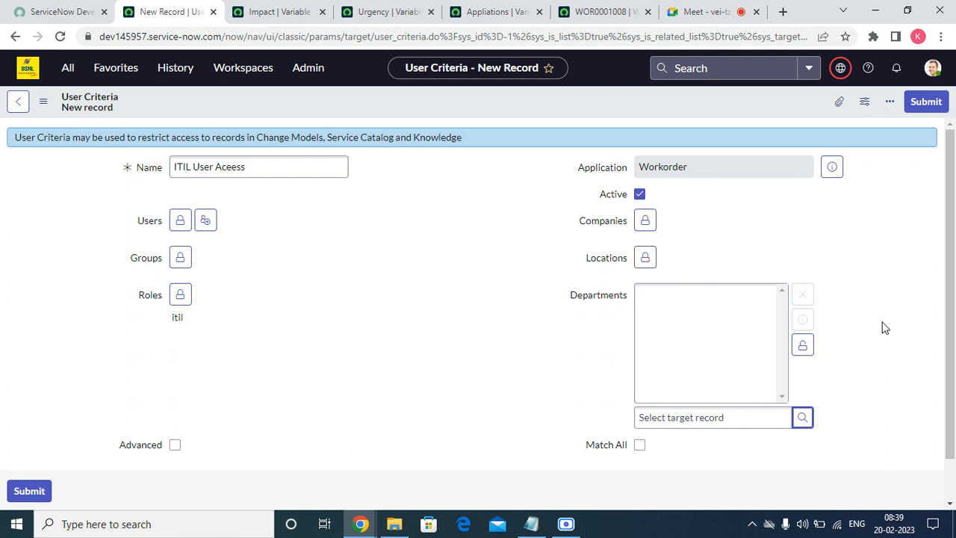
left_click(802, 346)
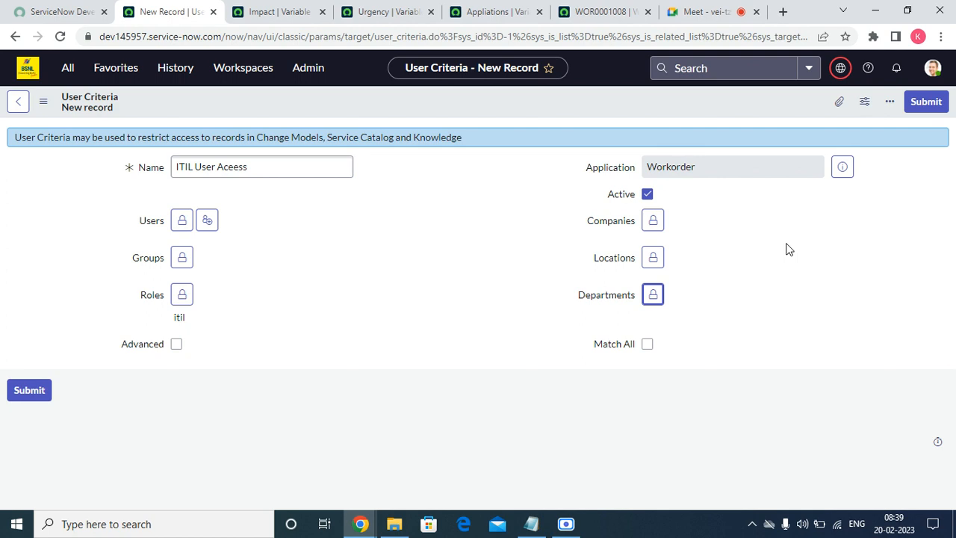
left_click(941, 105)
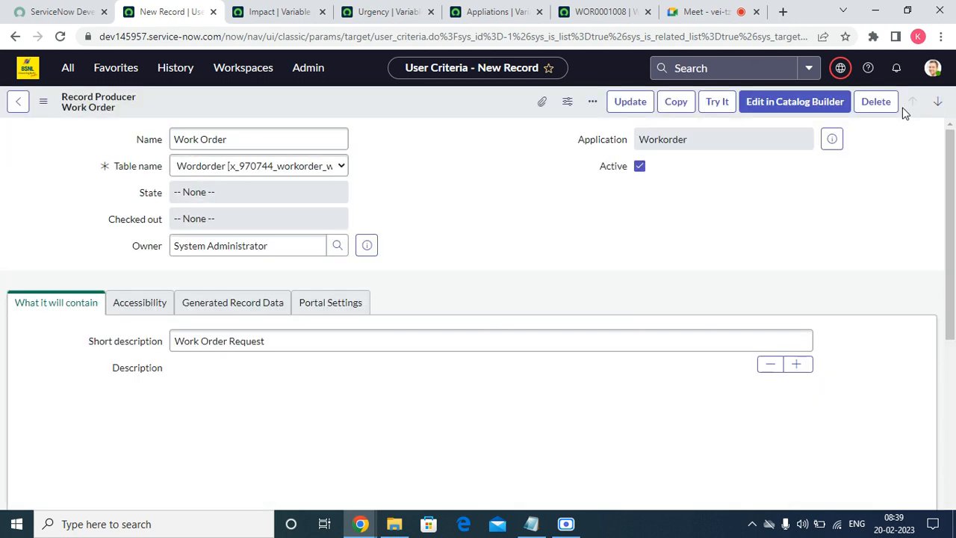
- Impersonate the ITIL User account and open the Service Catalog from Self-Service
left_click(932, 68)
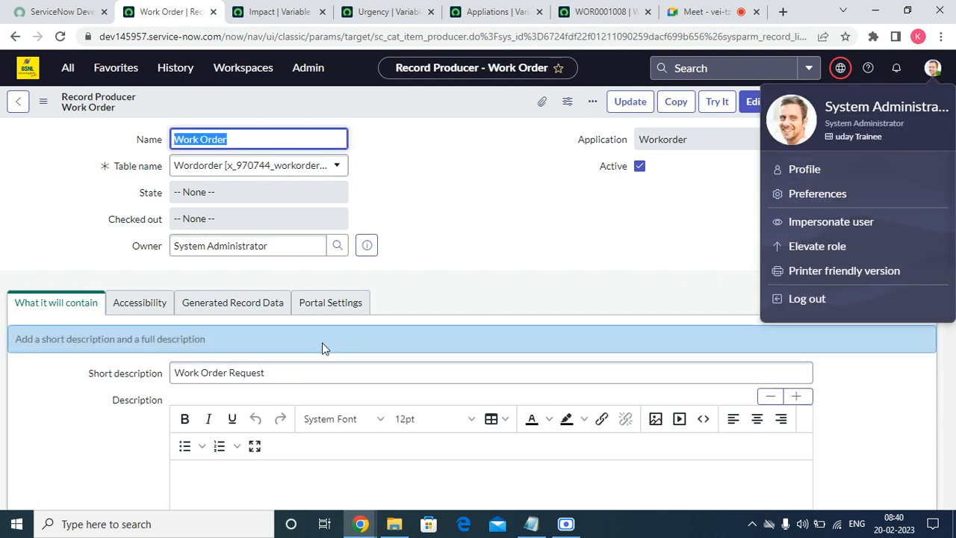
left_click(830, 221)
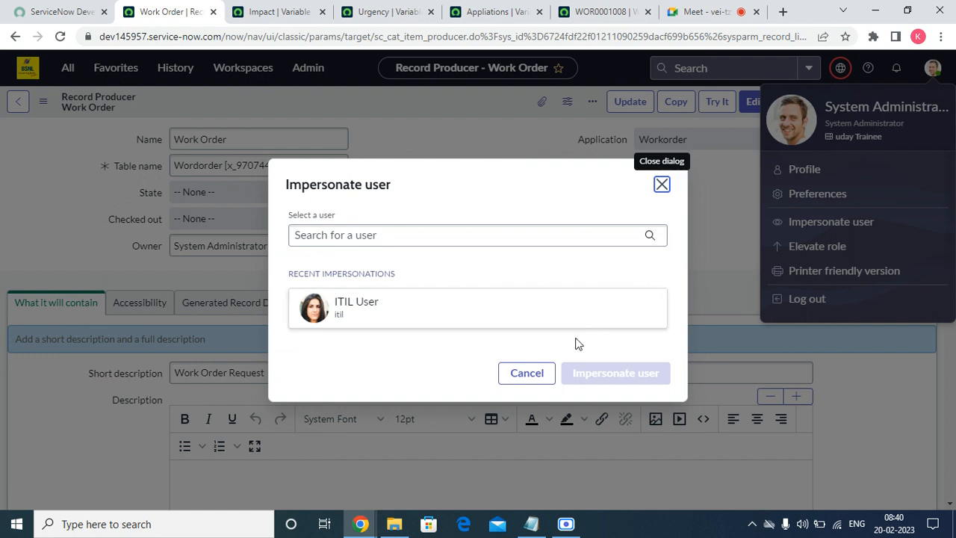
left_click(425, 316)
left_click(619, 378)
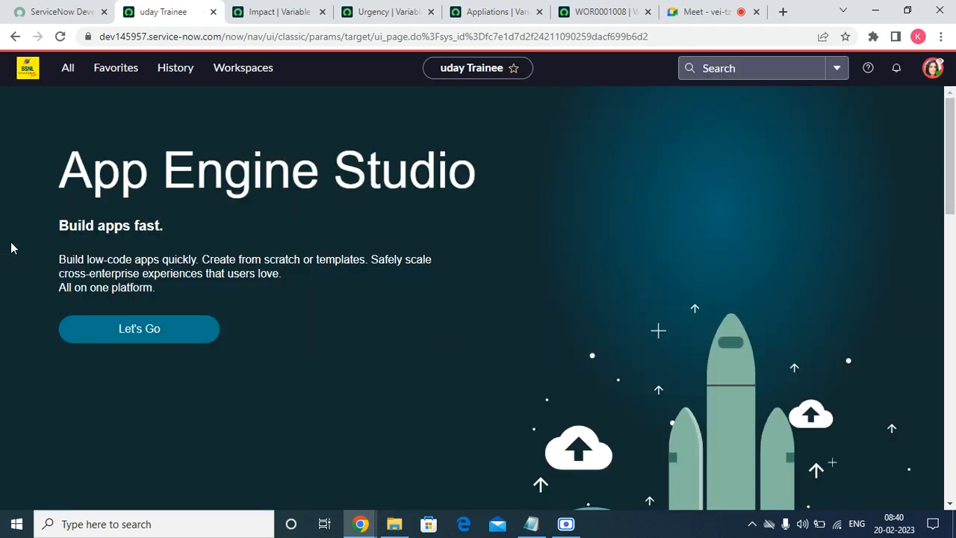
left_click(64, 69)
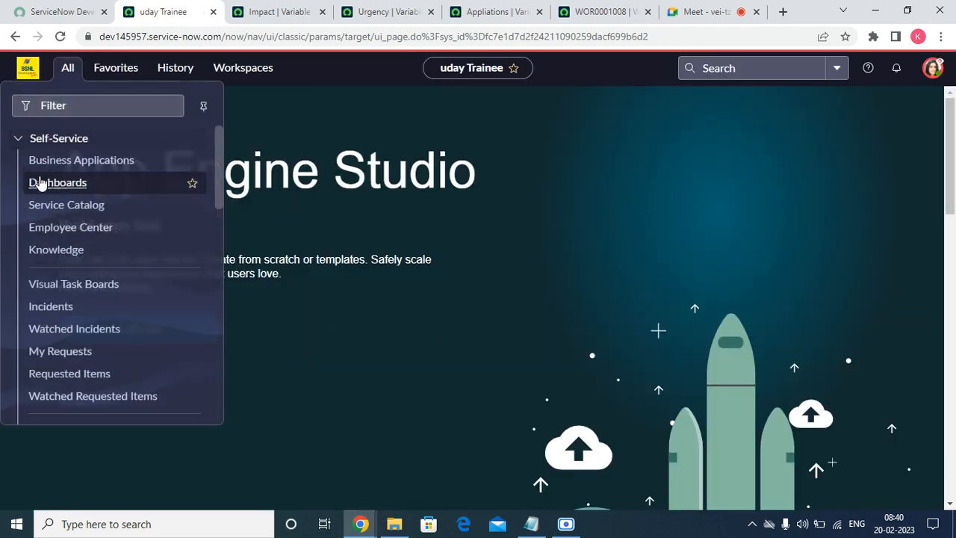
left_click(53, 205)
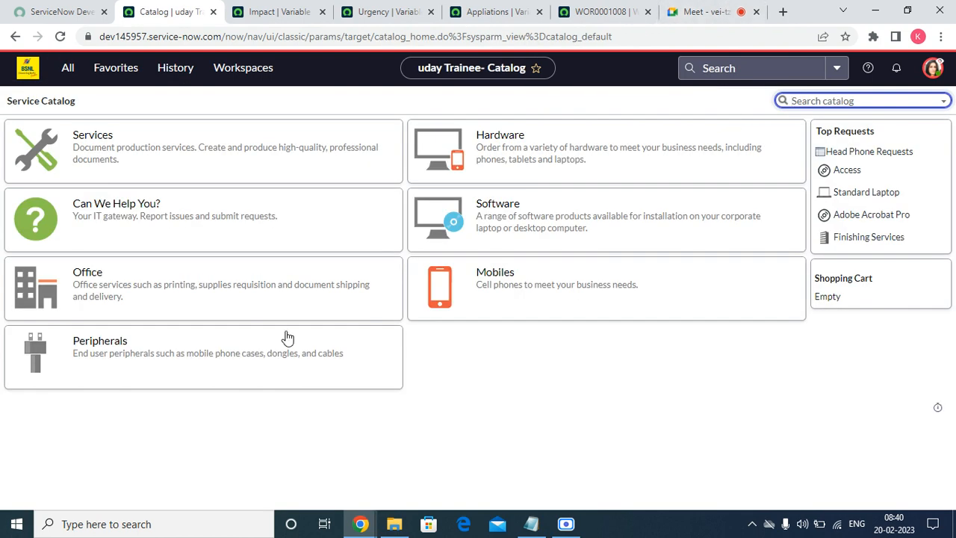
- Open the Work Order request form from the Can We Help You? category and look over its fields
left_click(121, 213)
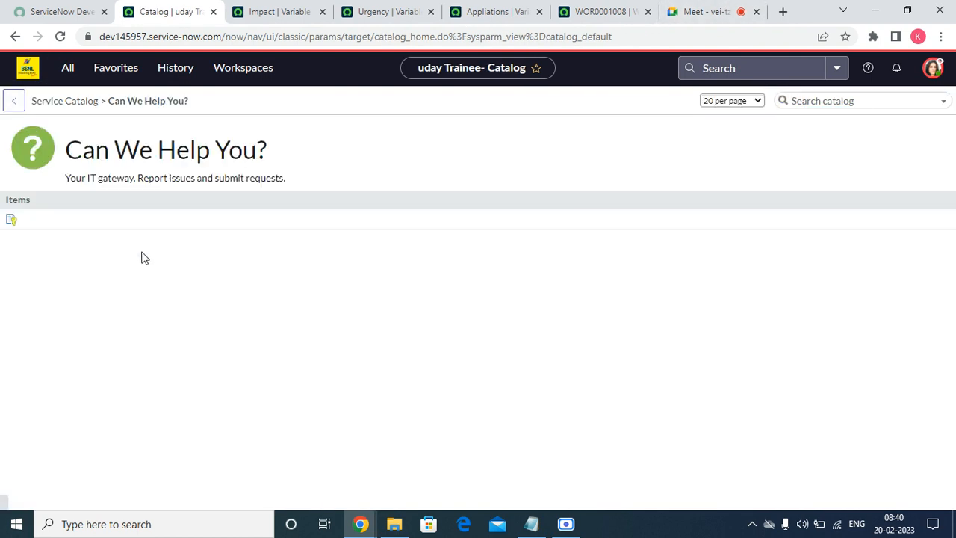
scroll(90, 299, "down", 5)
scroll(76, 359, "up", 5)
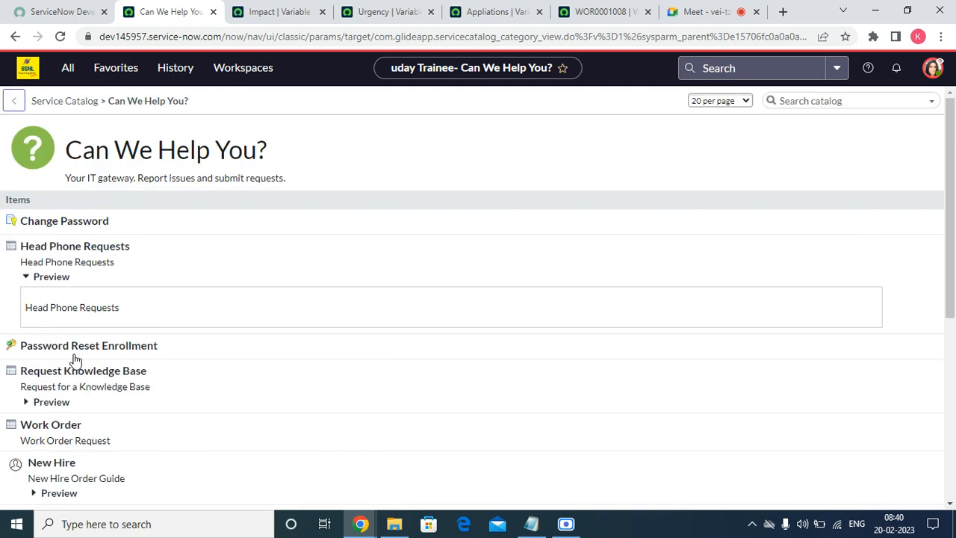
left_click(64, 424)
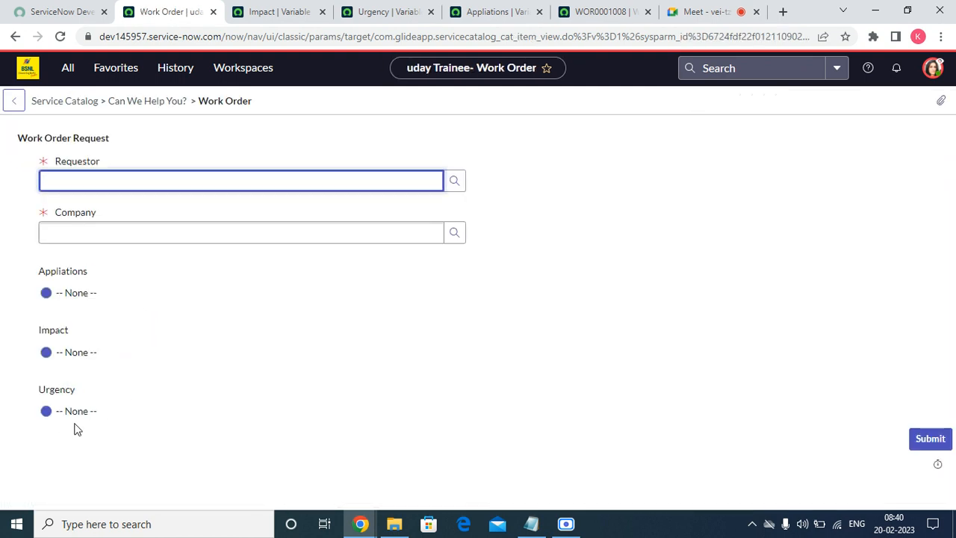
left_click_drag(124, 436, 47, 272)
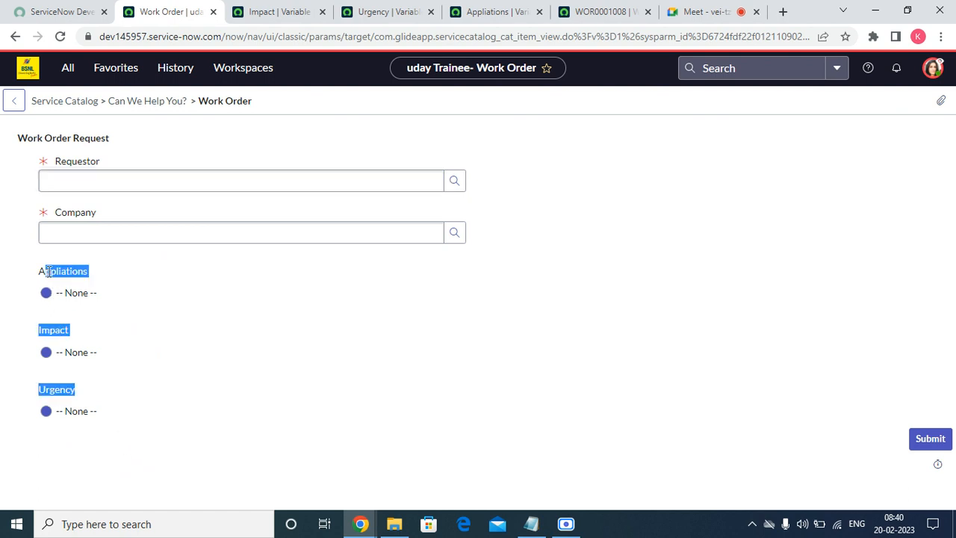
left_click(109, 188)
left_click(115, 232)
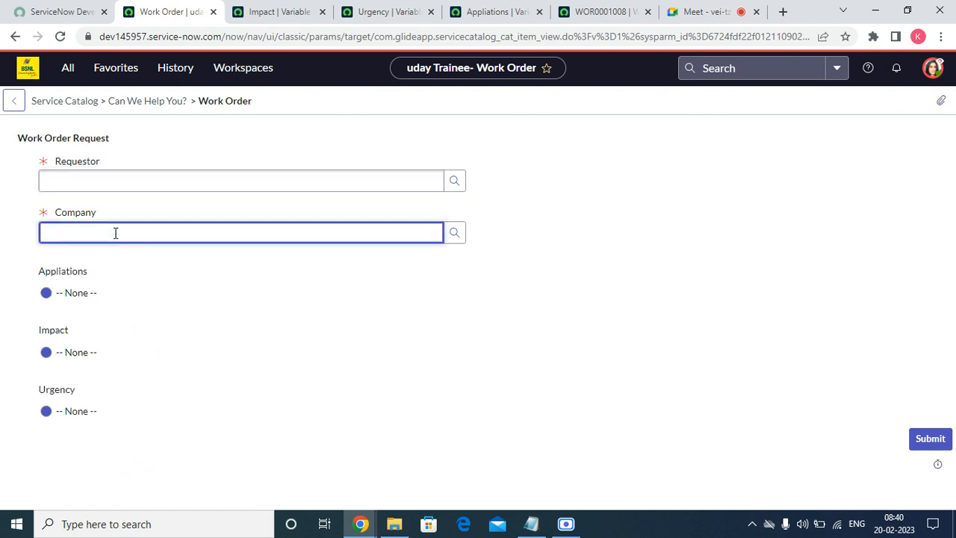
- Select a requestor from the user list, choose ACME South Africa as the company, and submit the work order request
left_click(454, 181)
left_click(80, 280)
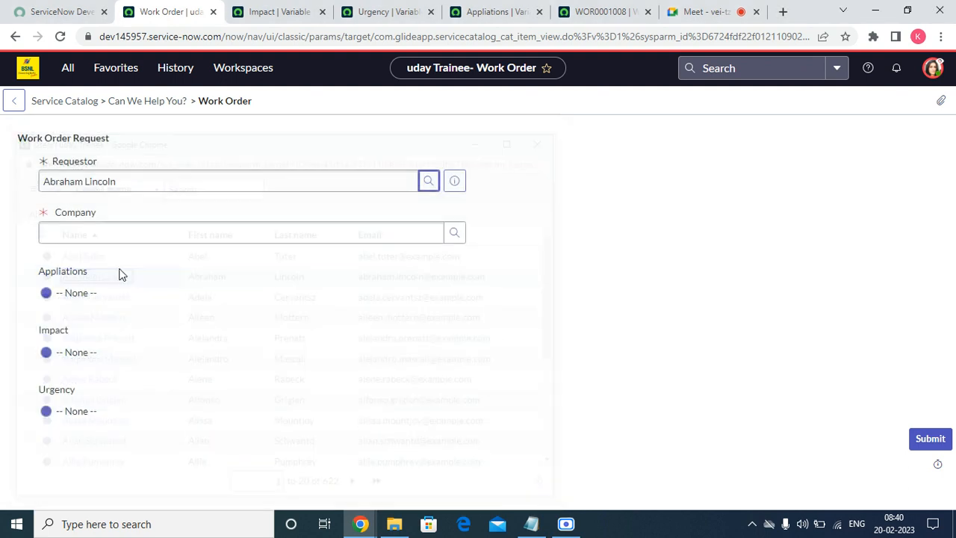
left_click(454, 232)
scroll(82, 321, "down", 5)
left_click(67, 348)
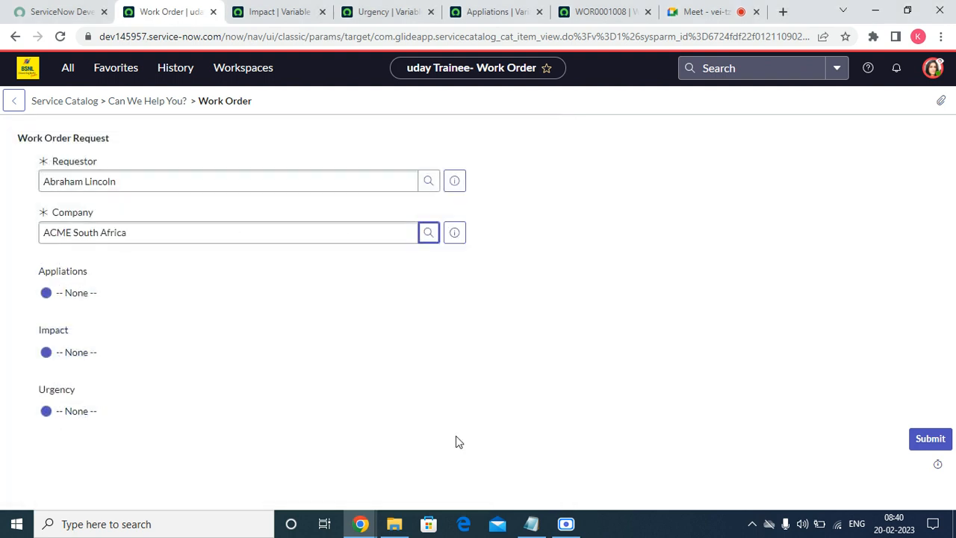
left_click(932, 438)
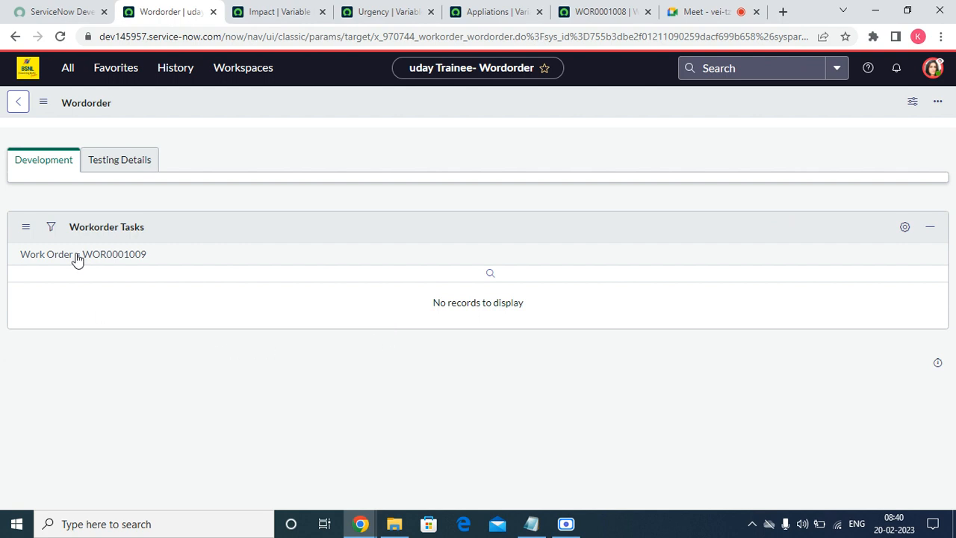
- End the impersonation and open the Users list as the administrator
left_click(931, 68)
left_click(842, 230)
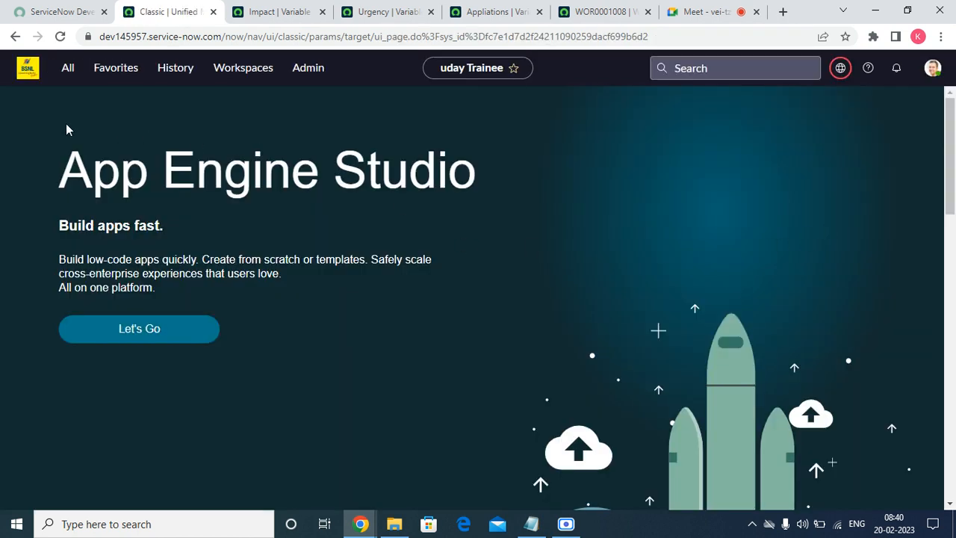
left_click(67, 71)
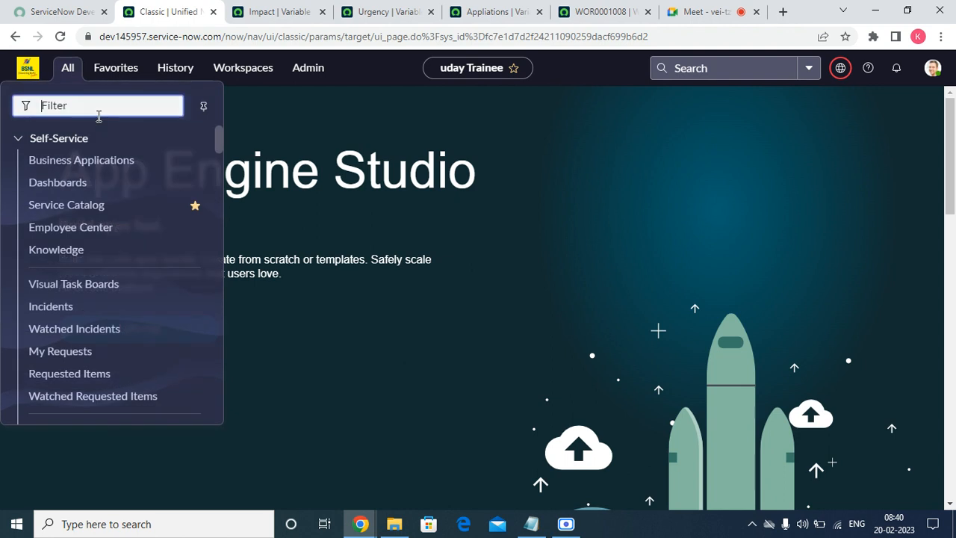
type("uses")
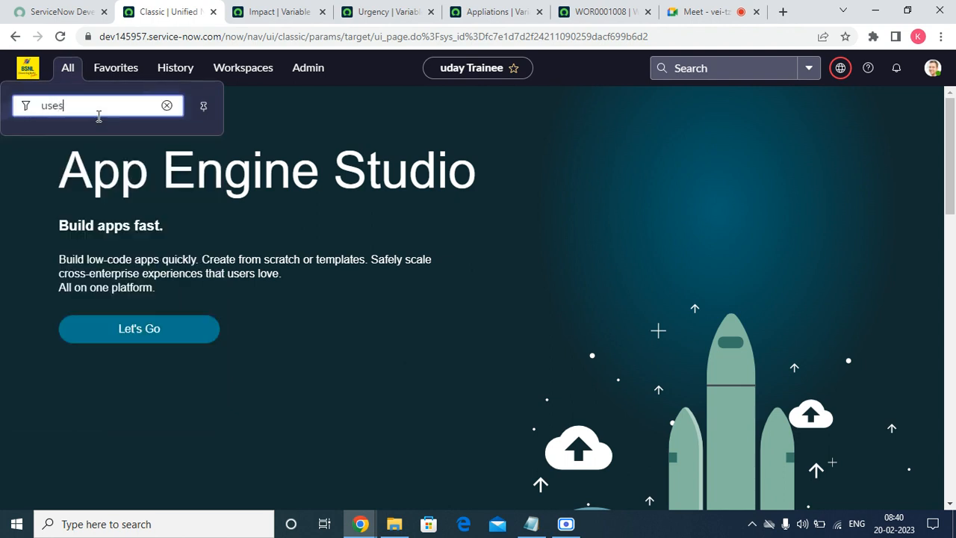
key("BackSpace")
type("r")
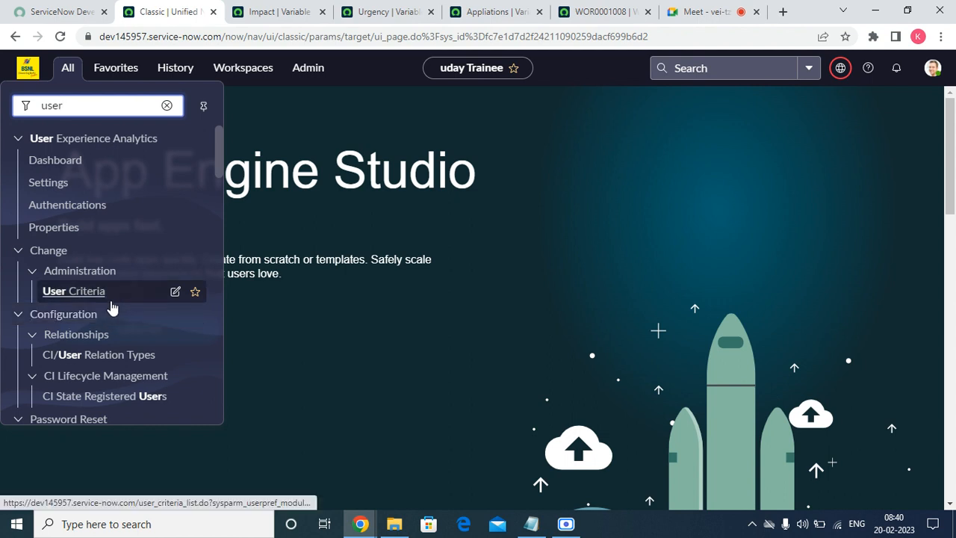
left_click(116, 68)
left_click(110, 139)
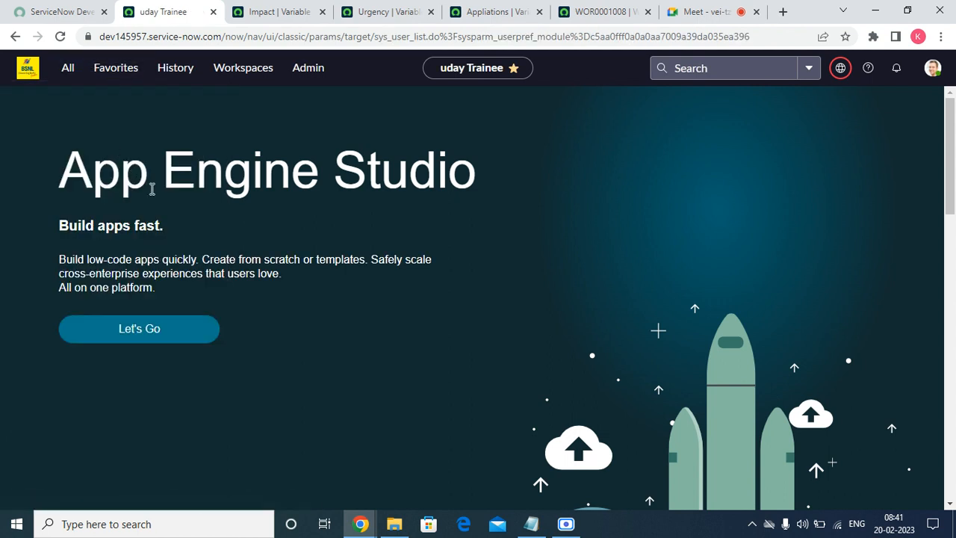
- Search the Users list by Name for *ITIL and open the ITIL User record
left_click(136, 101)
left_click(134, 143)
left_click(225, 104)
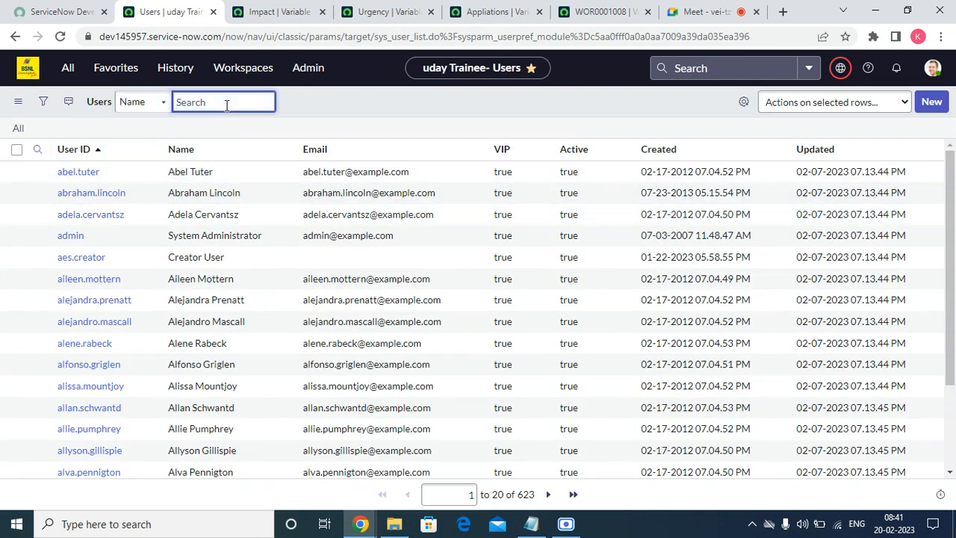
type("*")
key("Return")
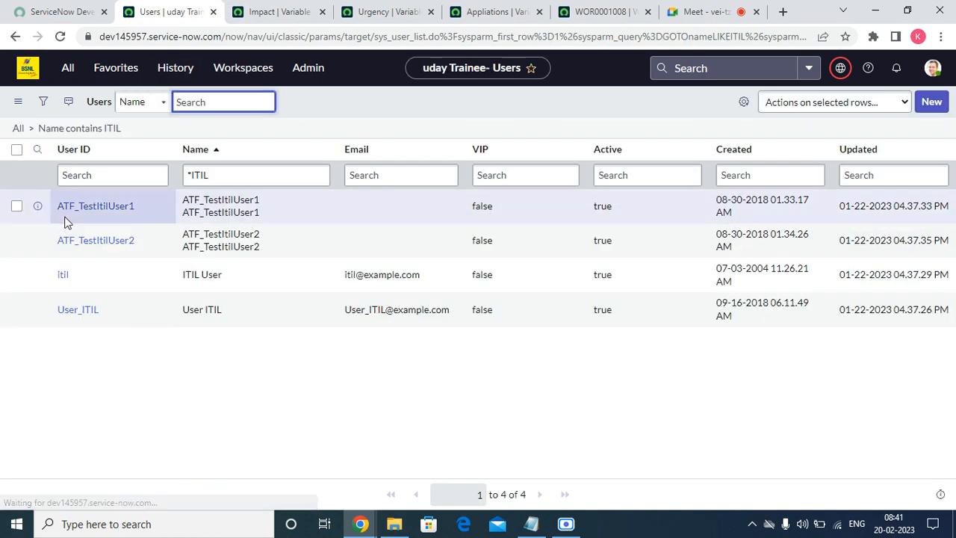
left_click(63, 275)
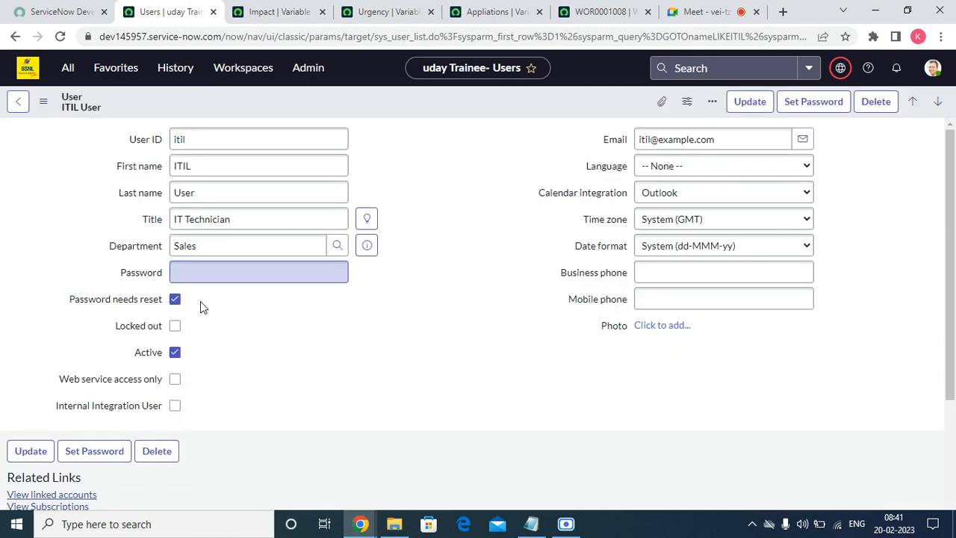
- Check the ITIL User's groups and filter the assigned roles by *ITIL
left_click(176, 273)
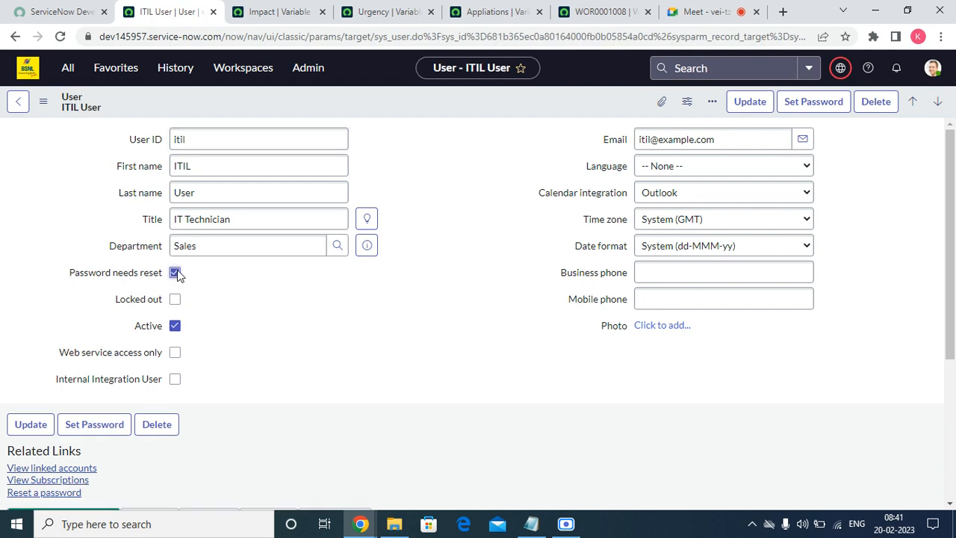
scroll(114, 345, "down", 3)
left_click(135, 293)
left_click(200, 302)
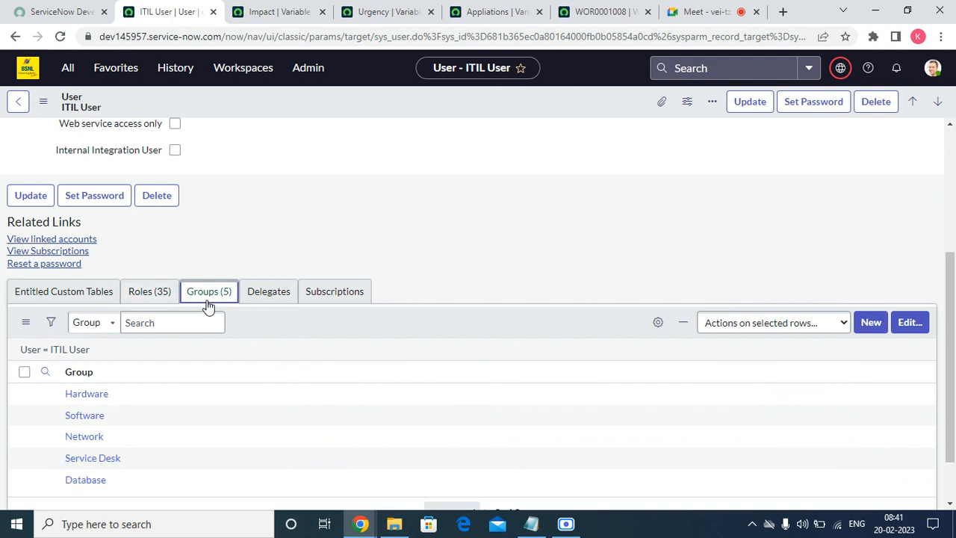
left_click(169, 294)
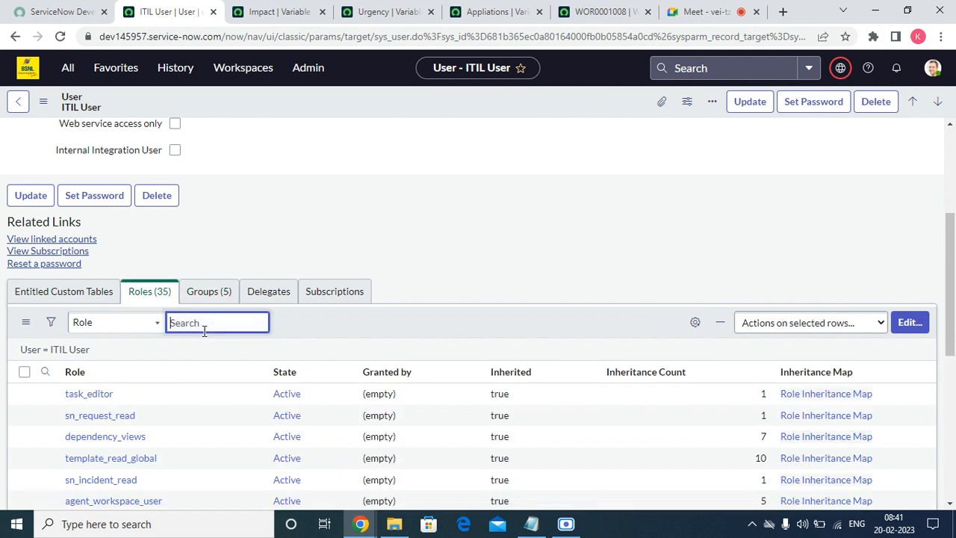
type("*")
key("BackSpace")
key("BackSpace")
key("BackSpace")
key("BackSpace")
key("BackSpace")
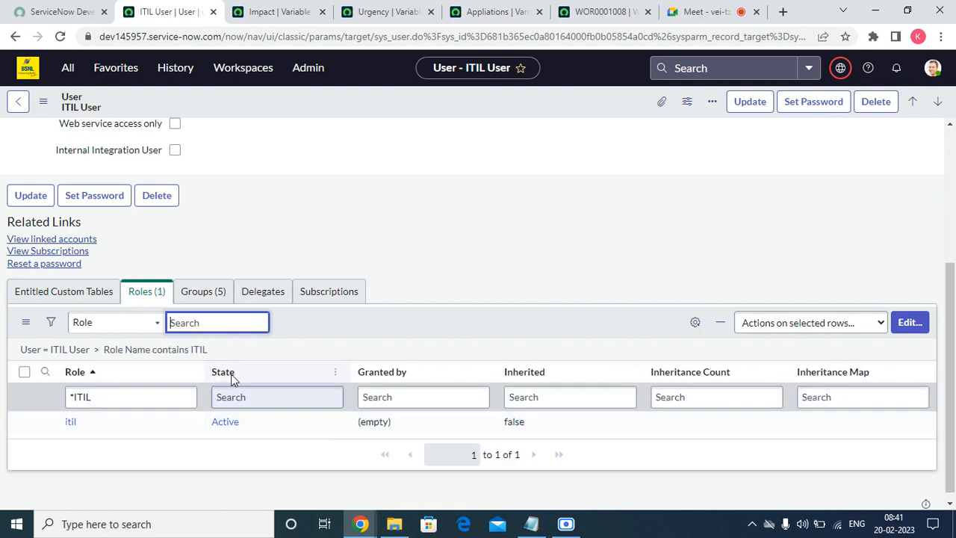
- Remove the itil role from the ITIL User's roles list and save the change
left_click(906, 322)
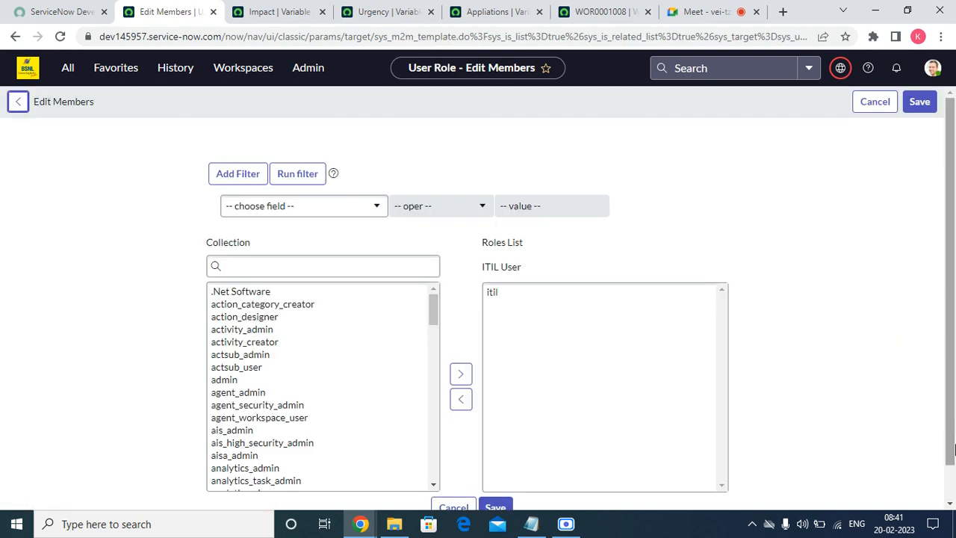
left_click(498, 292)
left_click(468, 392)
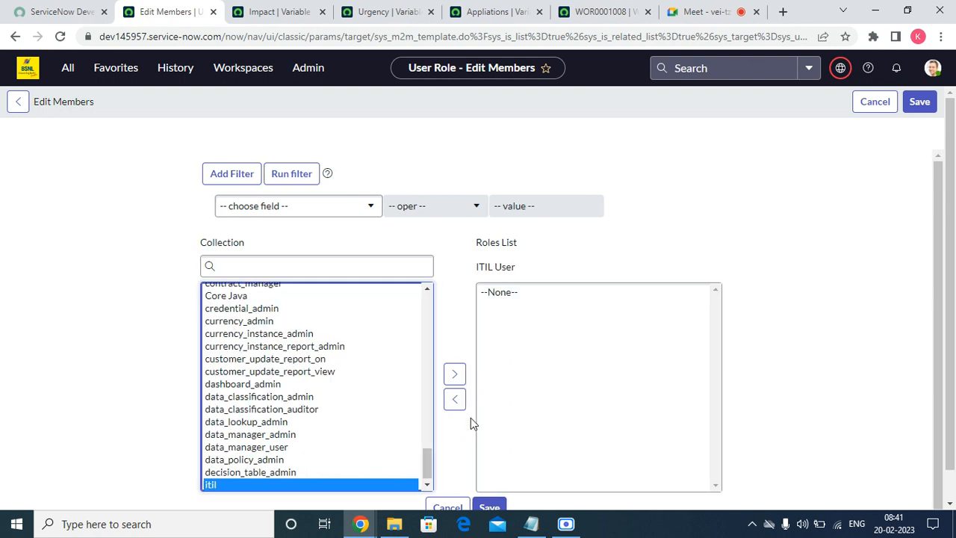
scroll(472, 415, "down", 1)
left_click(495, 485)
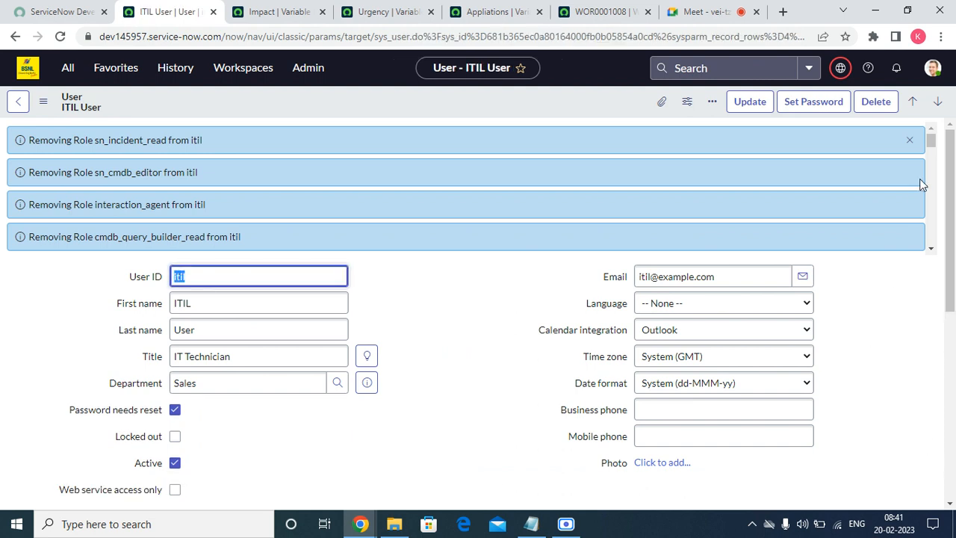
- Dismiss the role-removal messages, clear the role name filter, and review the ITIL User's remaining roles and groups
left_click(915, 142)
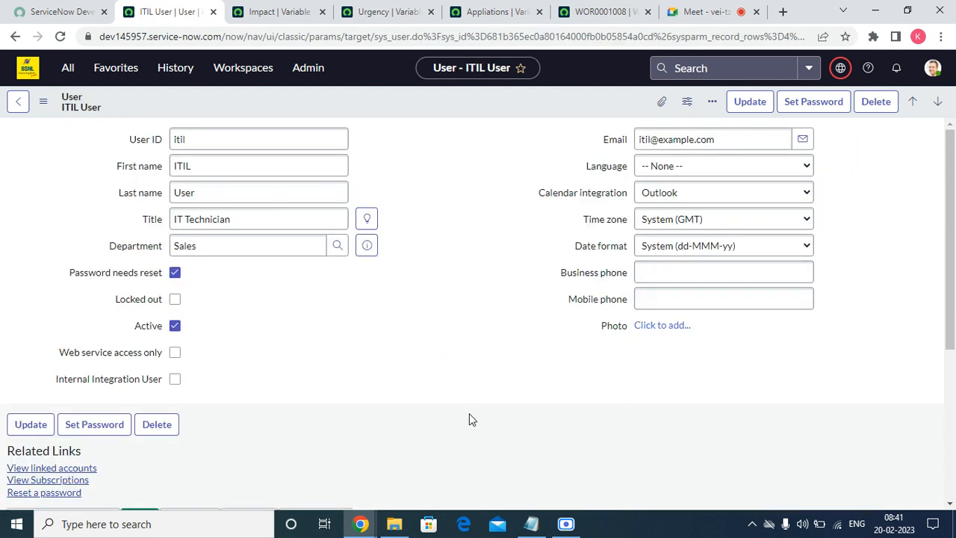
scroll(60, 404, "down", 4)
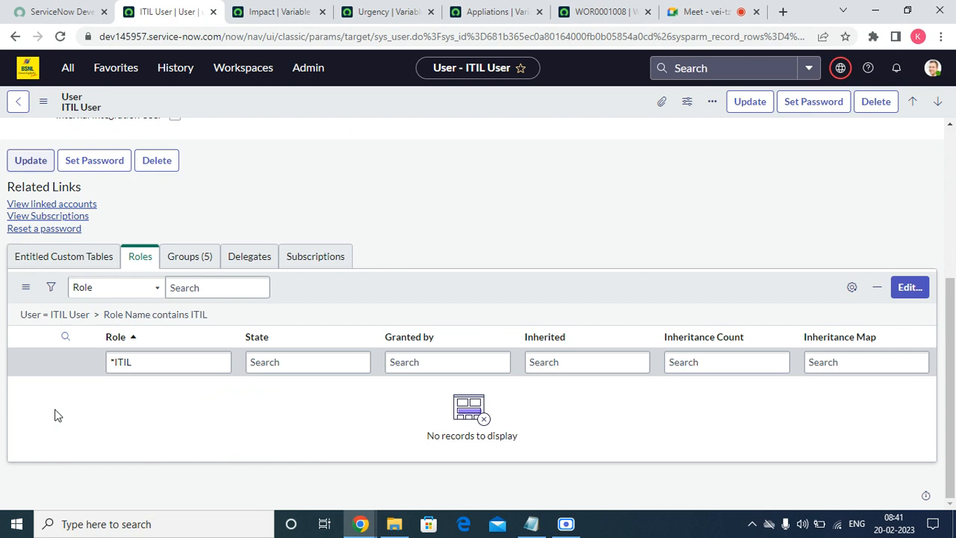
left_click(56, 319)
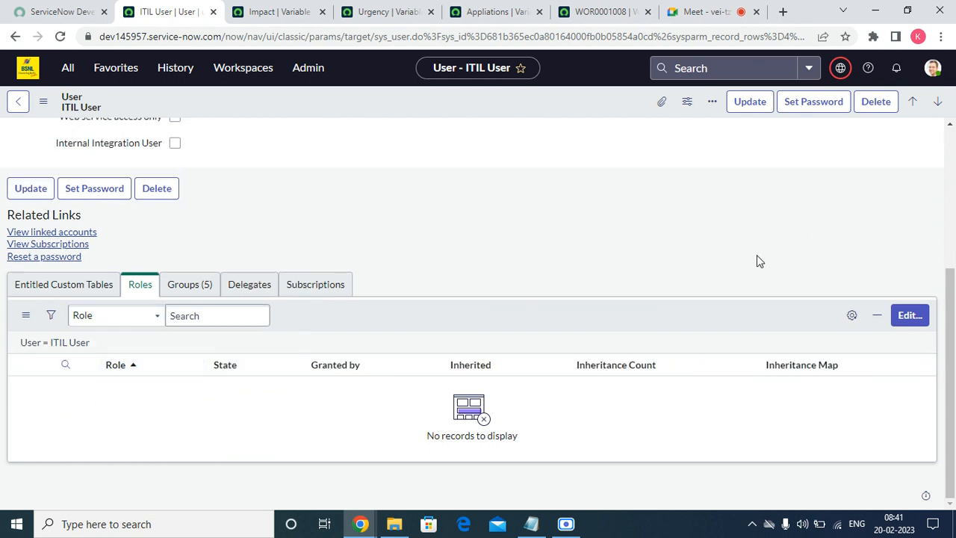
left_click(192, 291)
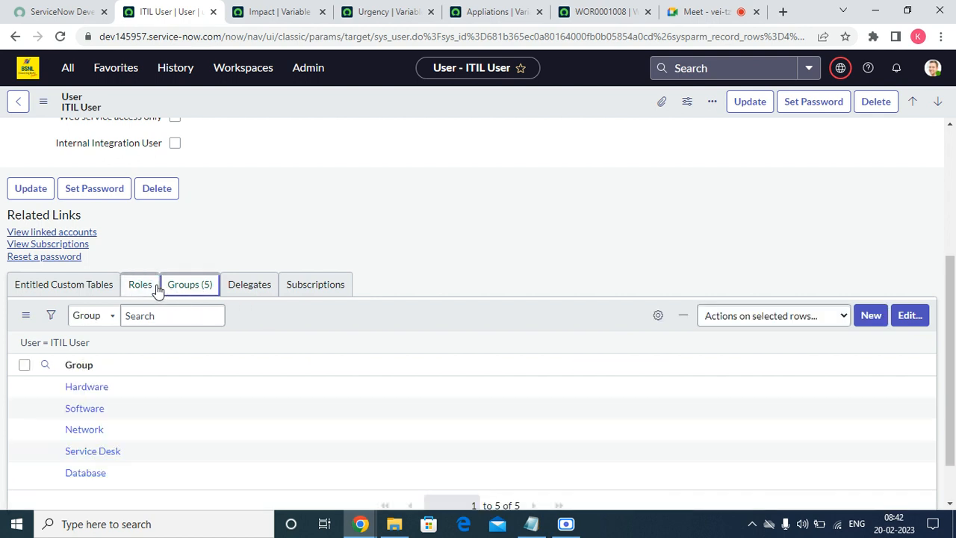
left_click(153, 290)
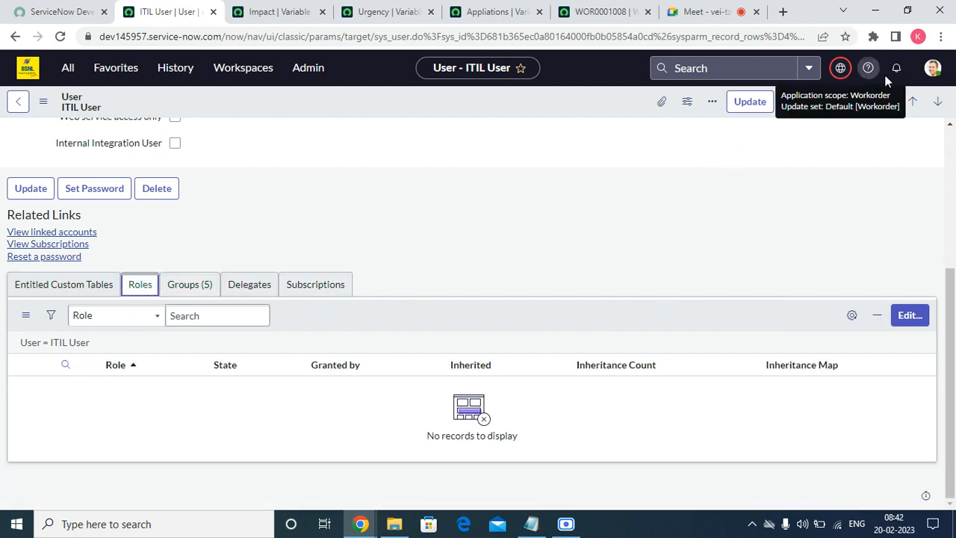
- Impersonate the ITIL User account from the recent impersonations
left_click(931, 72)
left_click(828, 224)
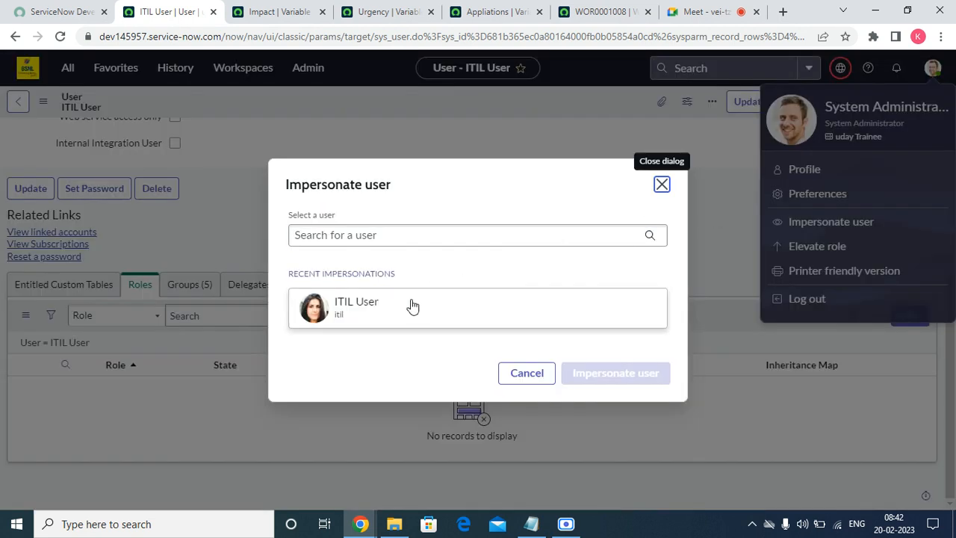
left_click(412, 306)
left_click(604, 373)
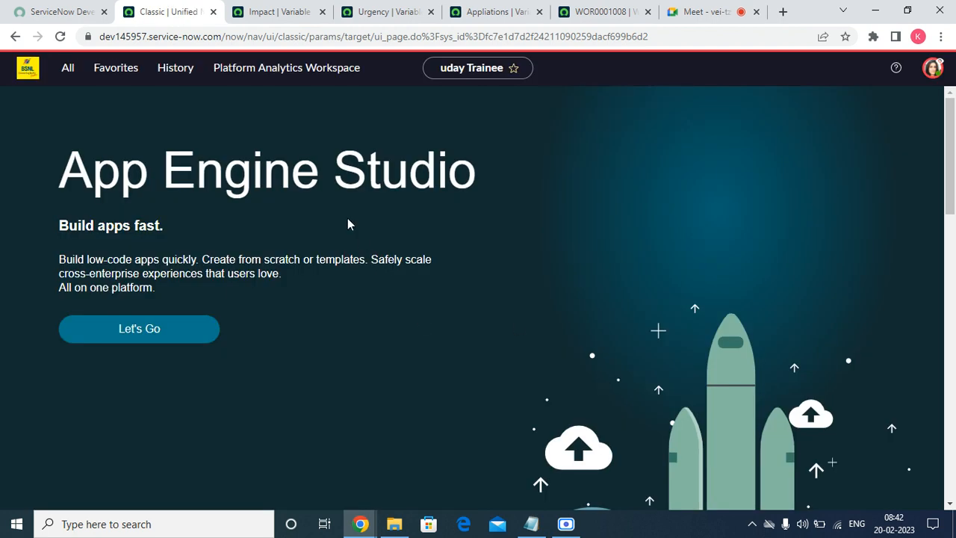
- Open the Can We Help You? category in the Service Catalog and check its items for Work Order
left_click(69, 68)
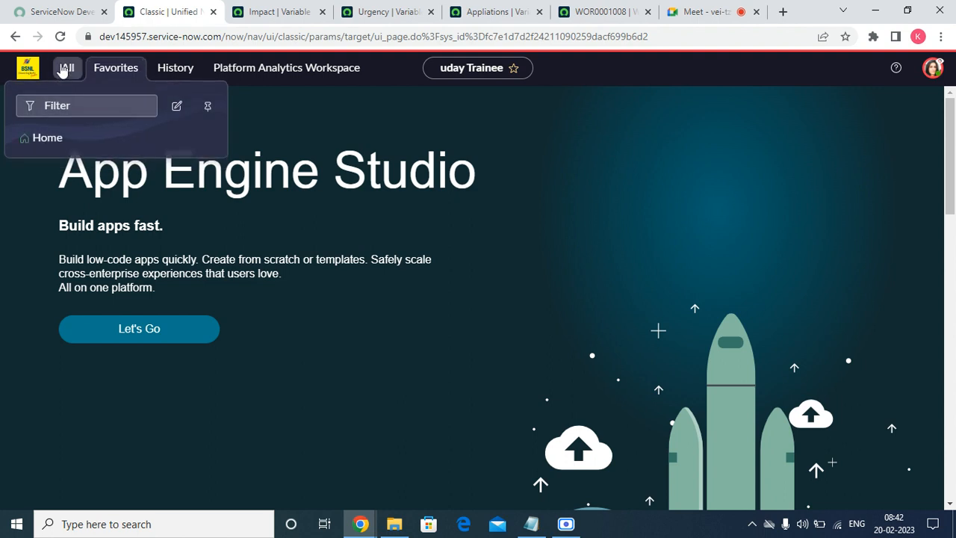
left_click(49, 205)
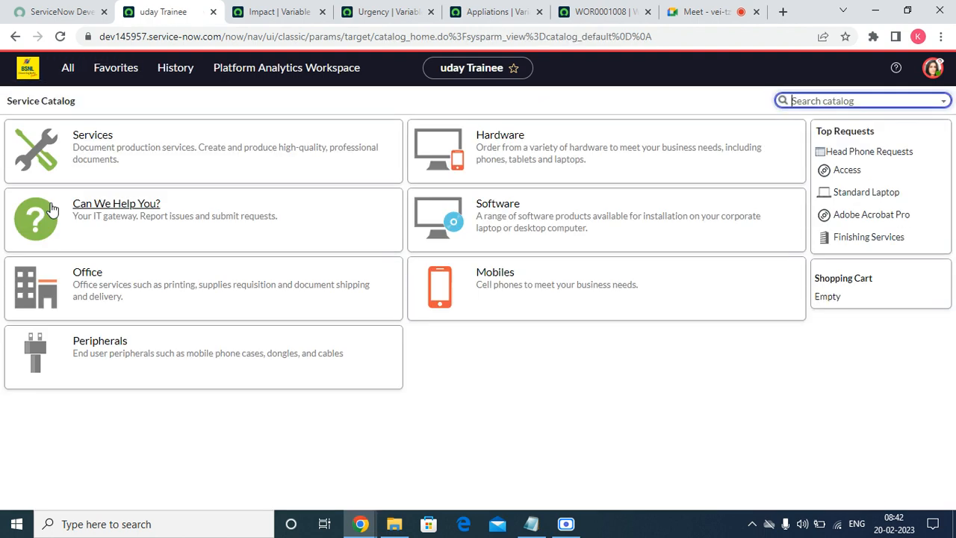
left_click(127, 207)
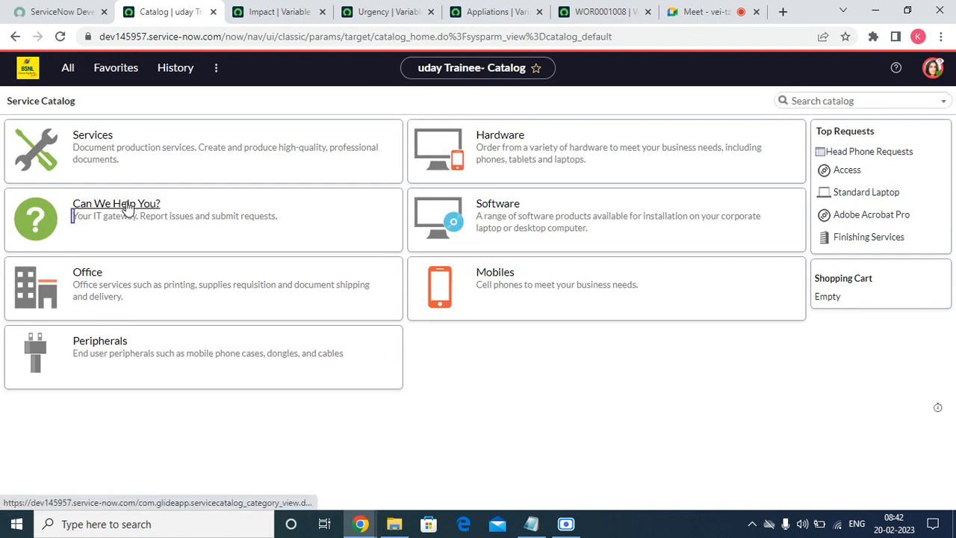
left_click_drag(952, 265, 954, 409)
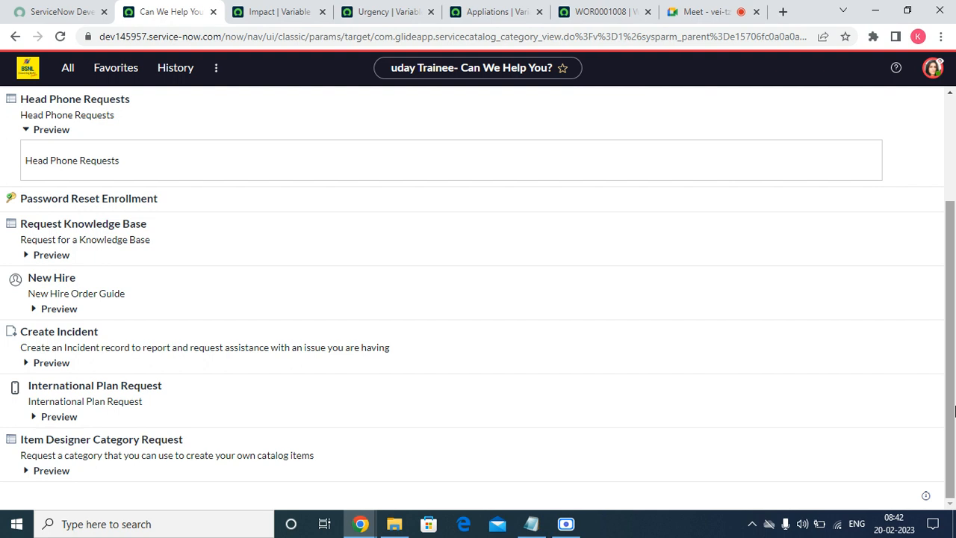
left_click_drag(954, 370, 953, 224)
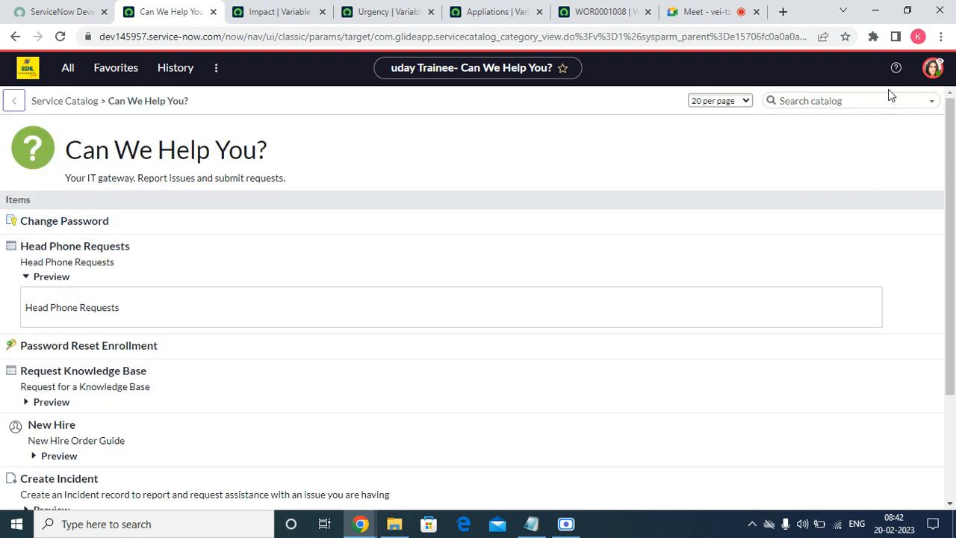
- End the impersonation of the ITIL User and return to the administrator session
left_click(943, 76)
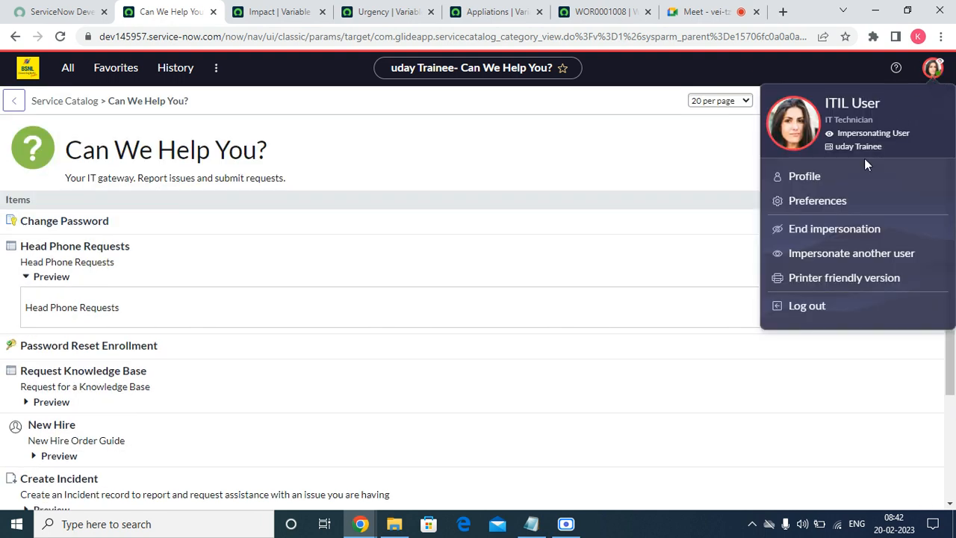
left_click(828, 230)
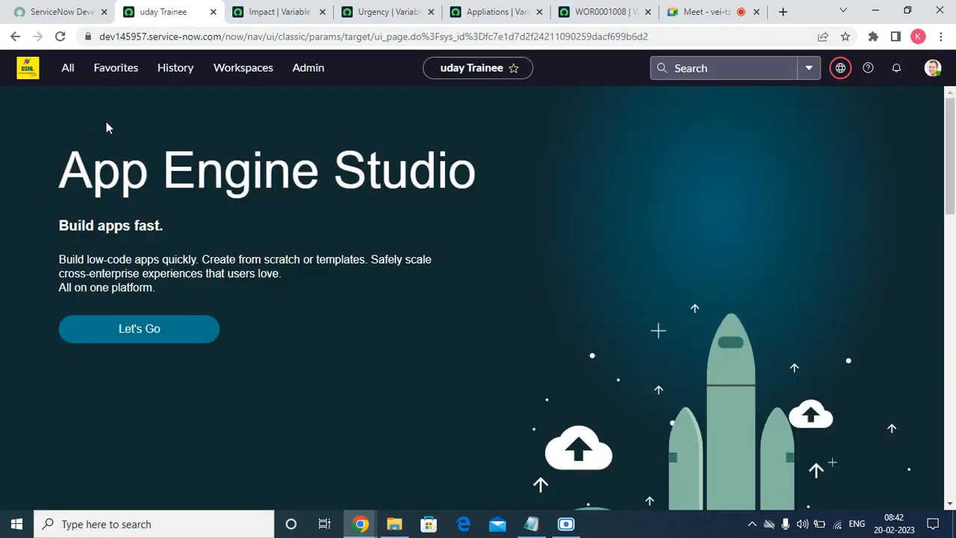
left_click(132, 76)
left_click(68, 71)
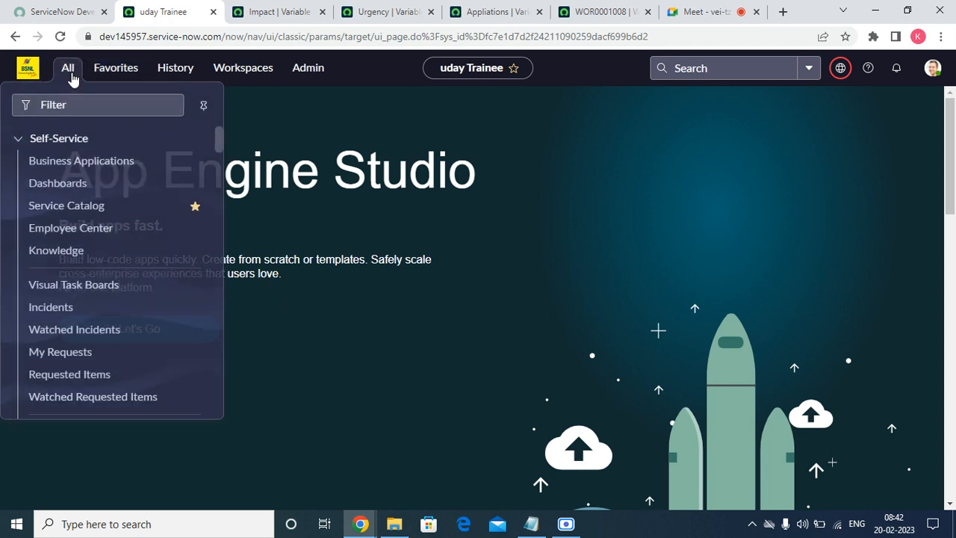
left_click(121, 75)
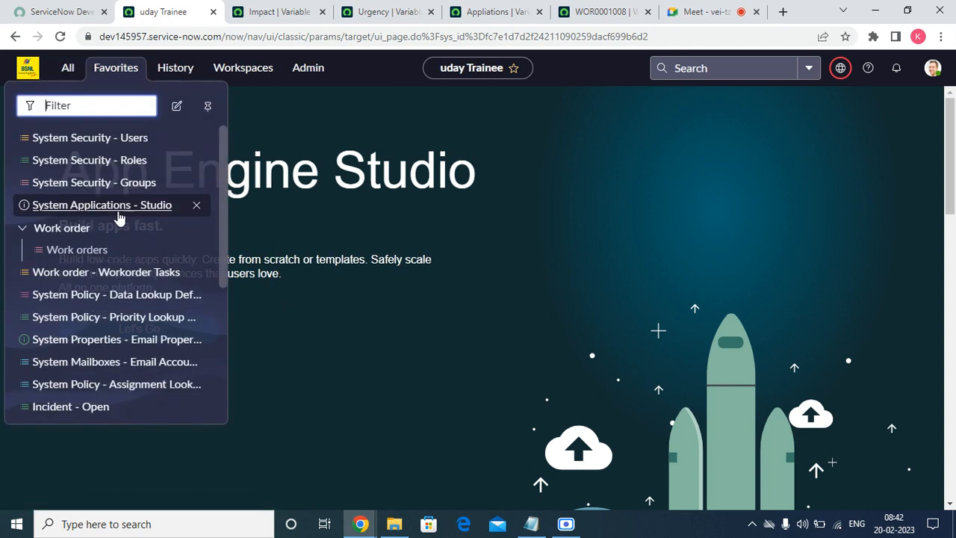
scroll(112, 373, "down", 3)
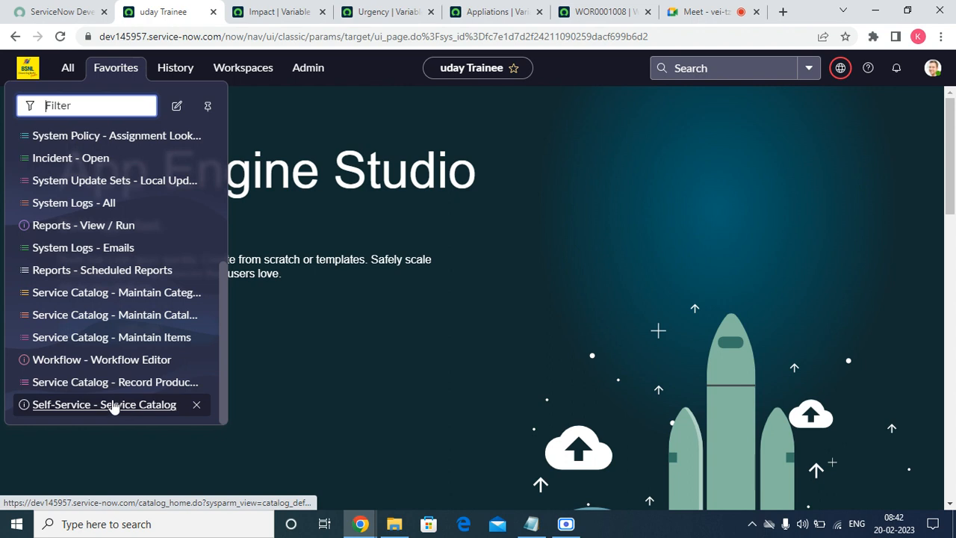
left_click(127, 360)
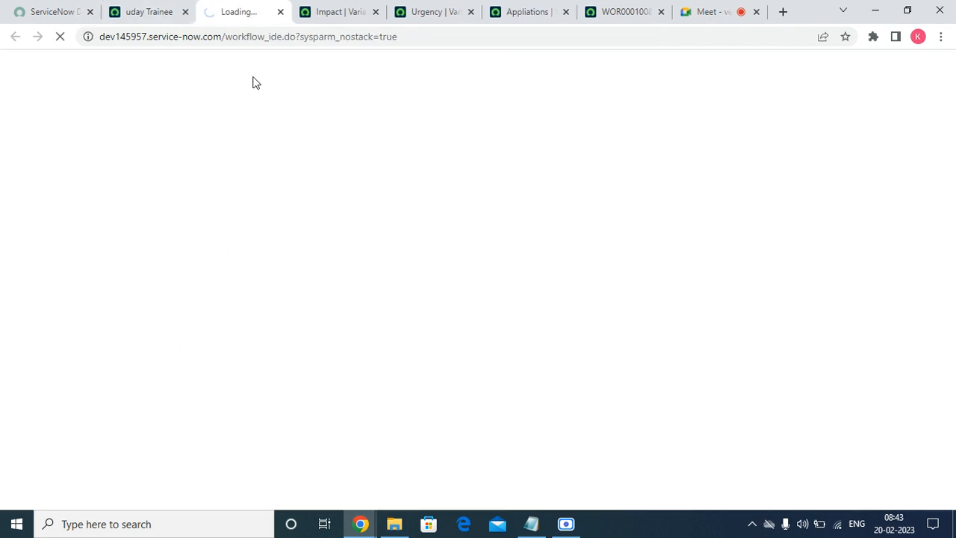
- Close the leftover variable and work order record tabs, along with the Workflow Editor tab
left_click(375, 12)
left_click(376, 12)
left_click(375, 12)
left_click(376, 12)
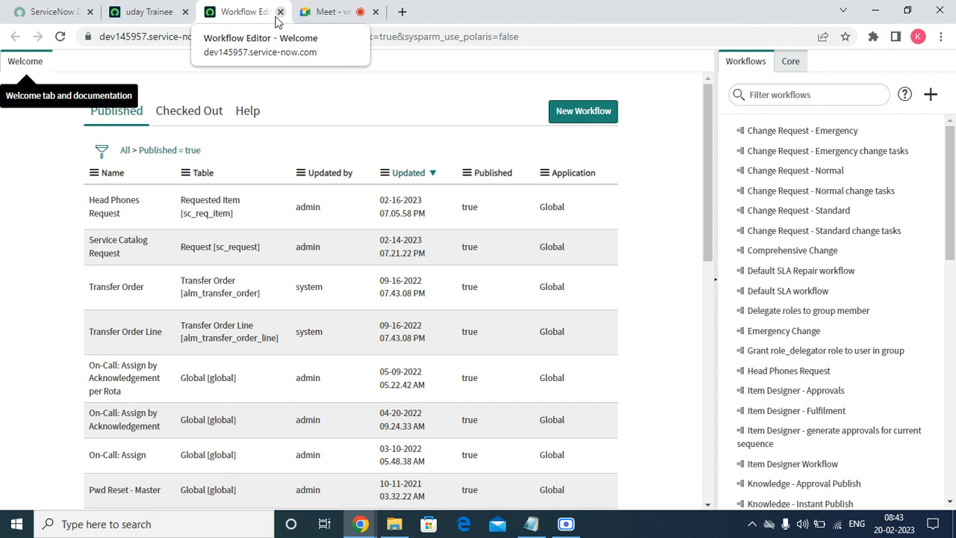
left_click(280, 12)
- Open the Work Order record producer from the favorited Record Producers list
left_click(103, 68)
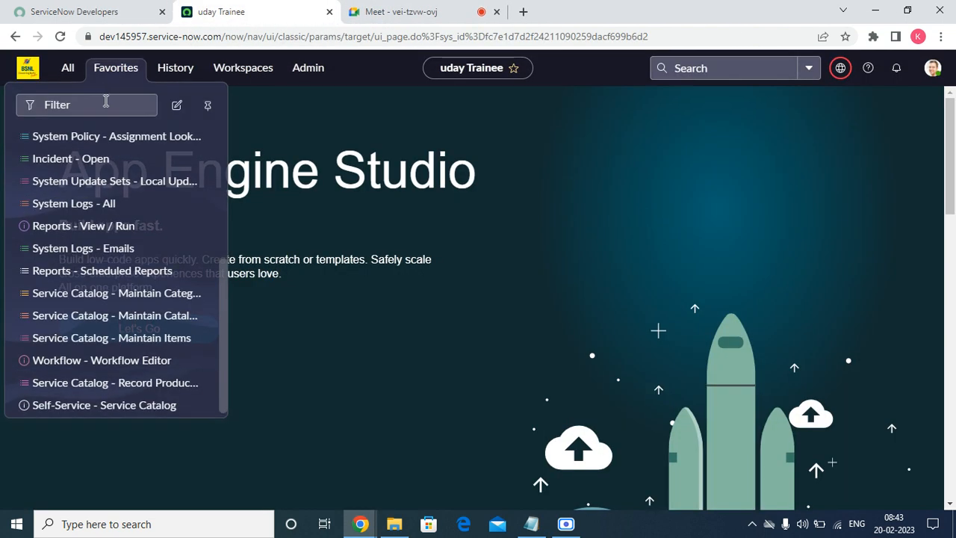
left_click(107, 381)
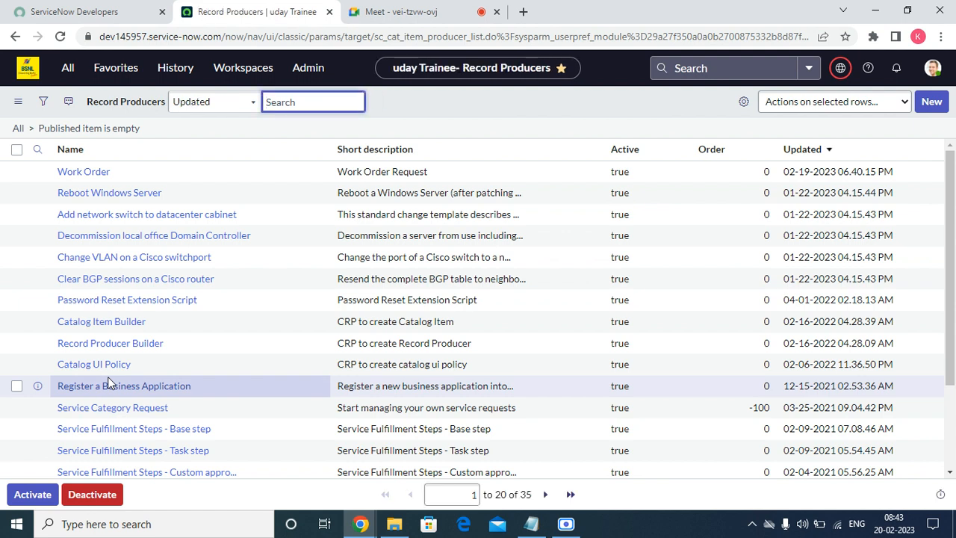
left_click(80, 172)
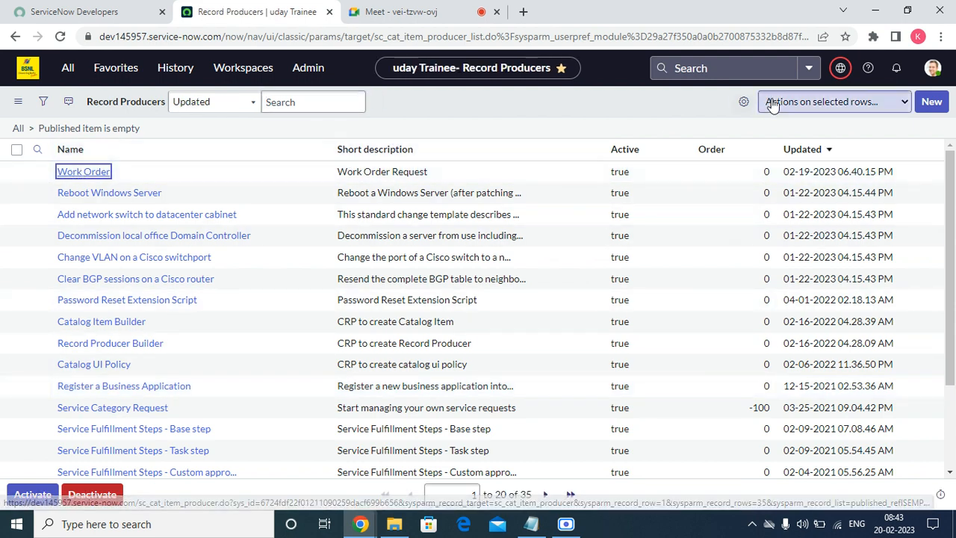
- Open the favorited Users list in a separate browser tab and filter it to names containing ITIL
left_click(116, 68)
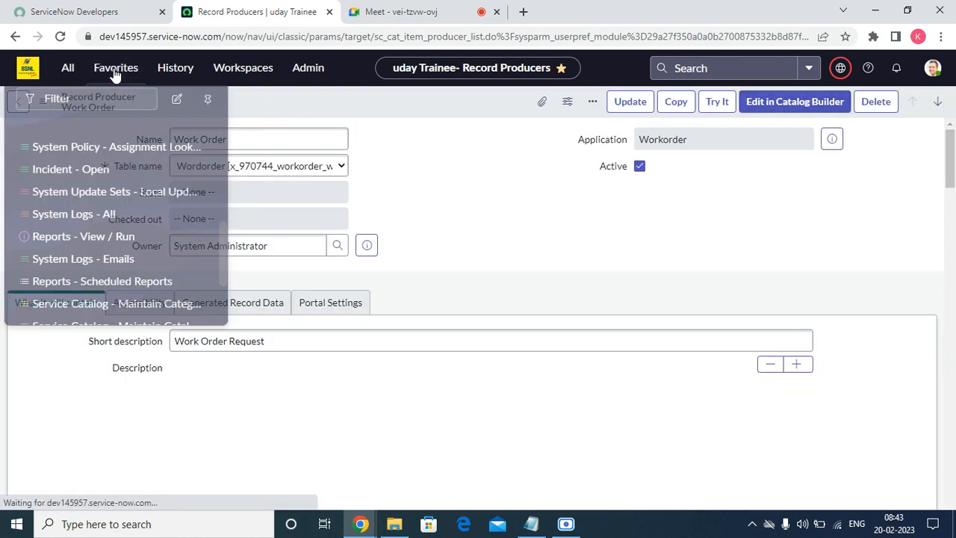
scroll(112, 338, "up", 4)
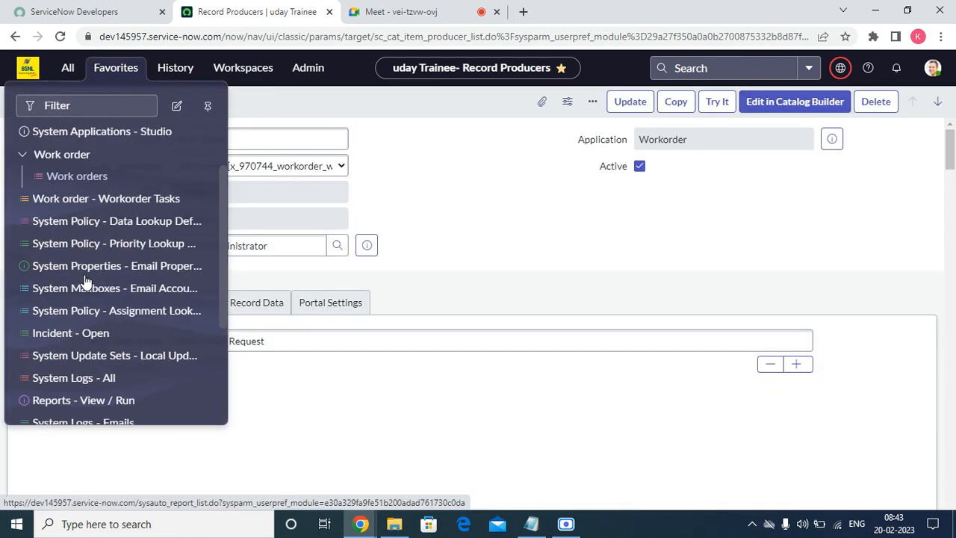
right_click(88, 139)
left_click(112, 68)
right_click(110, 142)
left_click(149, 147)
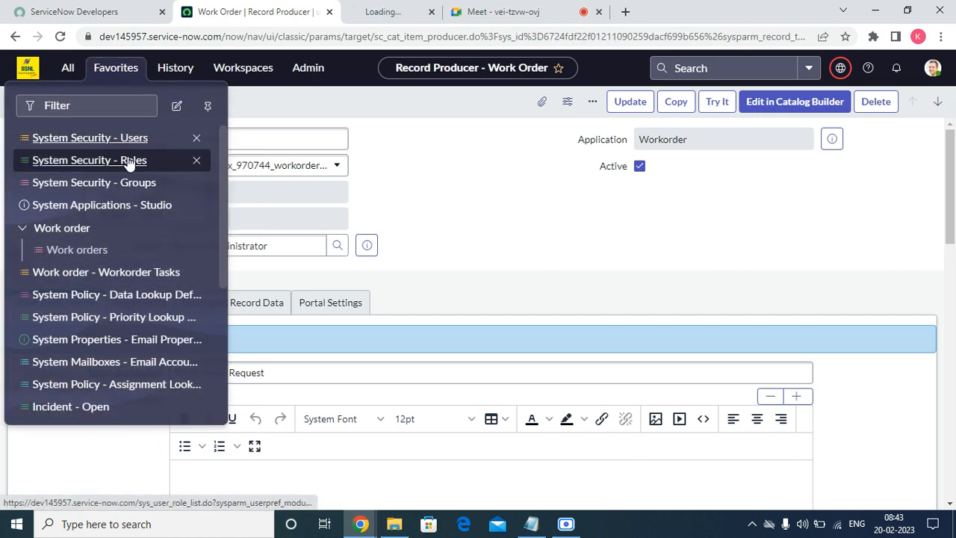
left_click(375, 9)
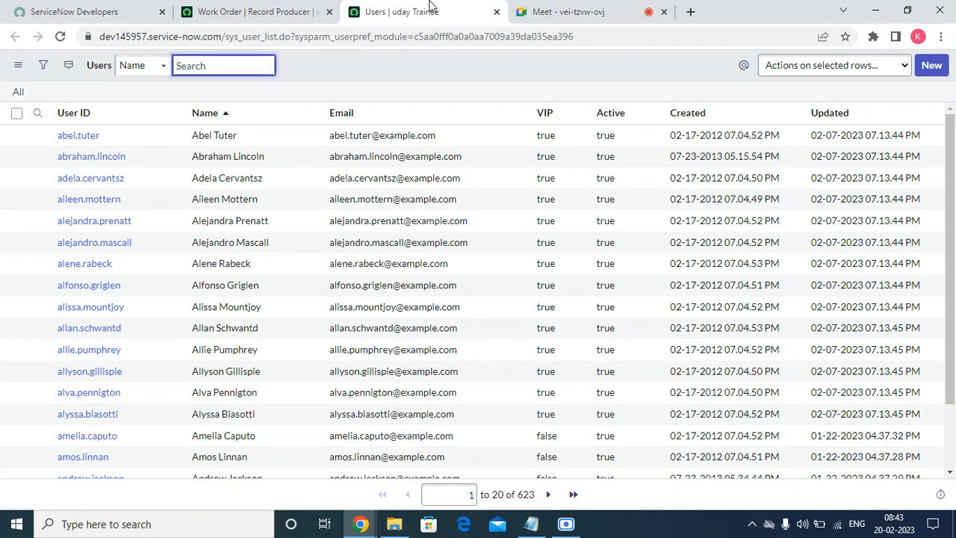
type("*")
key("Return")
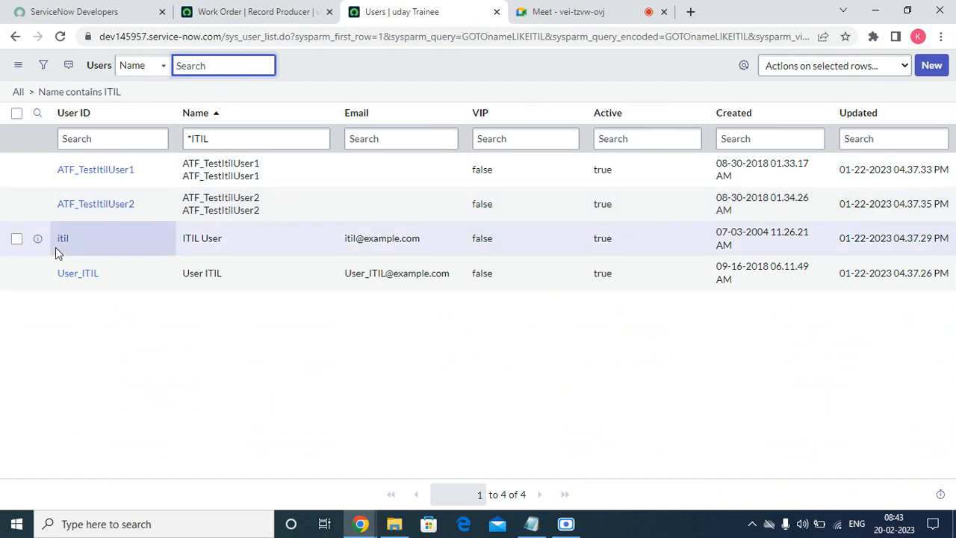
- Add the itil role to the ITIL User's roles list and save the change
left_click(62, 239)
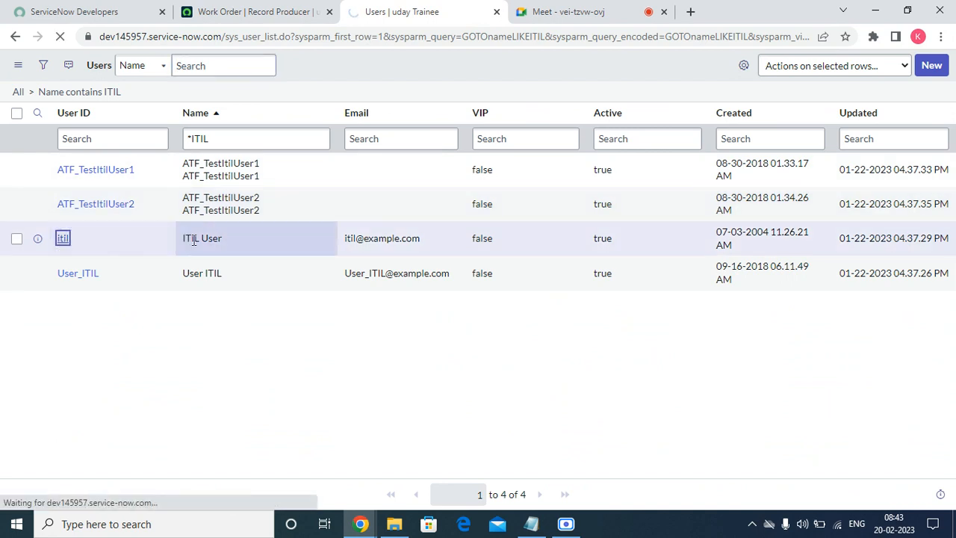
scroll(314, 261, "down", 2)
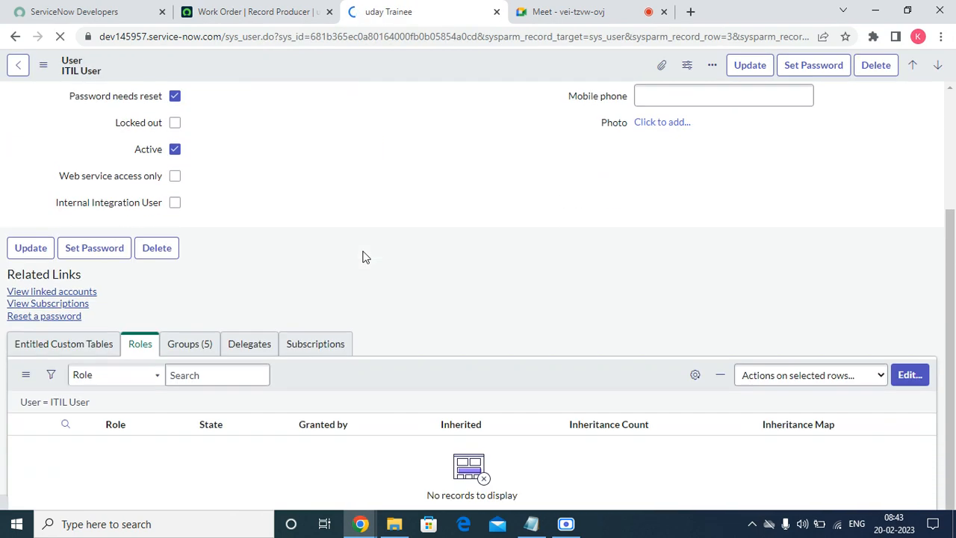
left_click(911, 374)
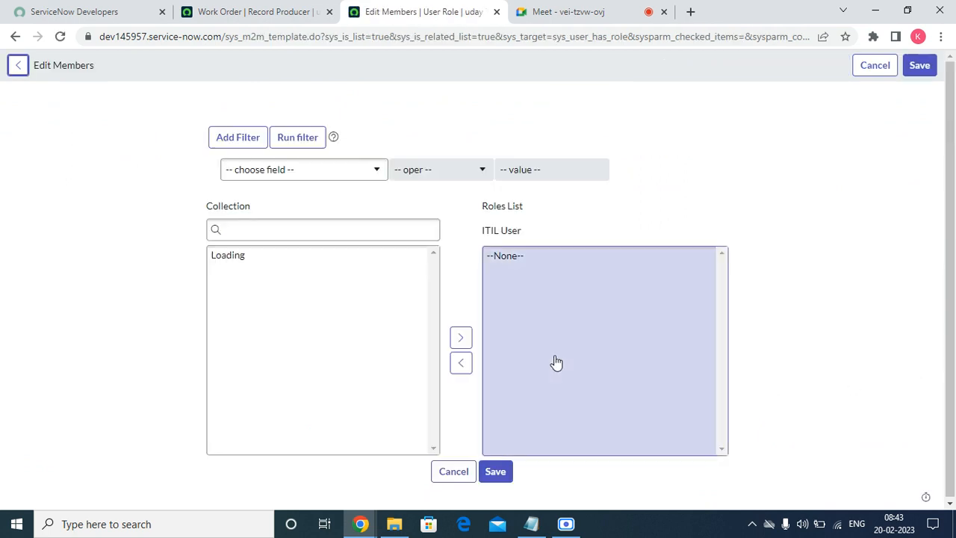
left_click(377, 232)
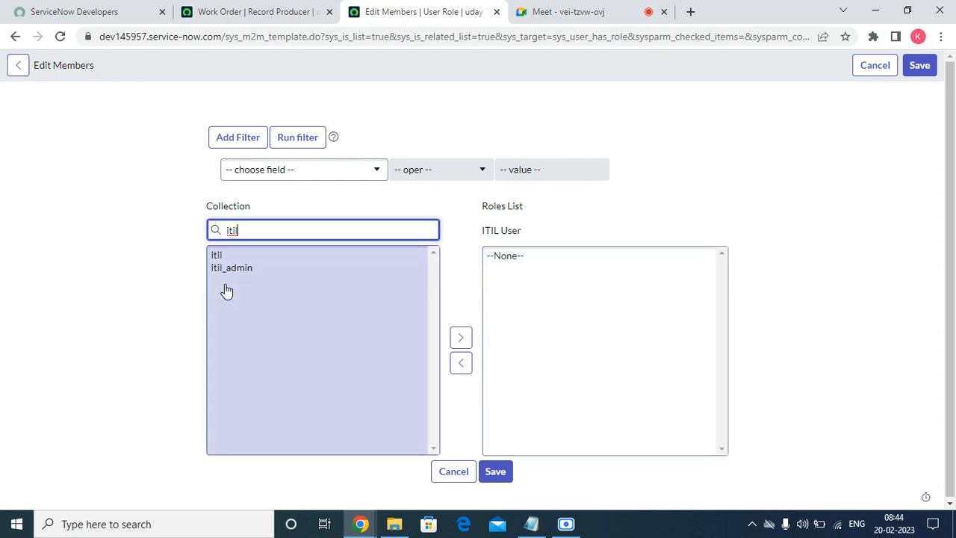
double_click(216, 255)
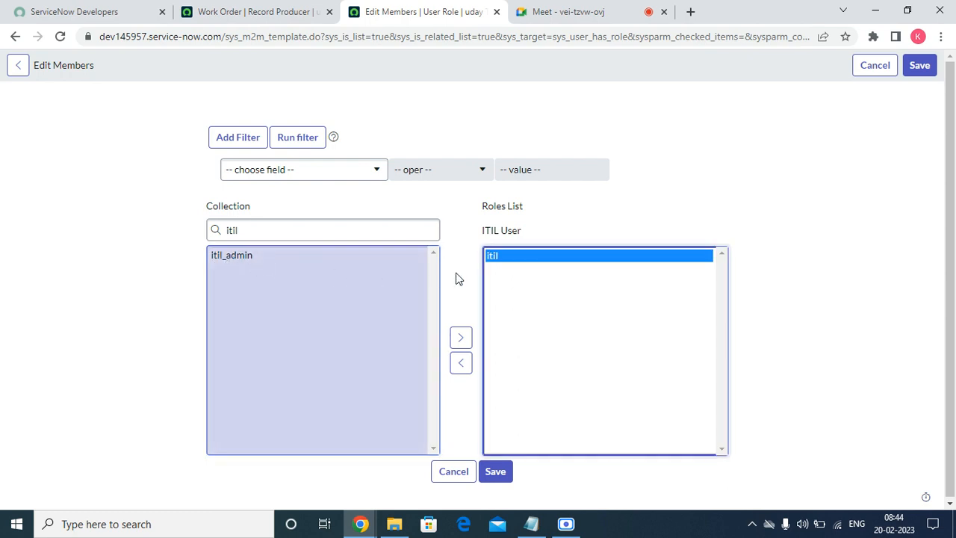
scroll(434, 271, "down", 1)
left_click(499, 458)
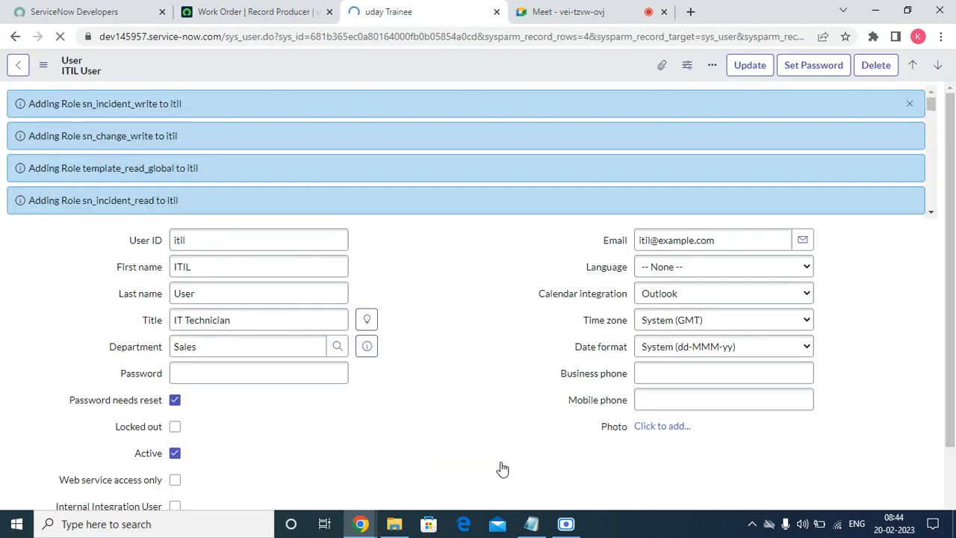
- Dismiss the role-addition messages and review the roles on the ITIL User record
left_click(908, 104)
scroll(189, 416, "down", 10)
scroll(171, 395, "up", 10)
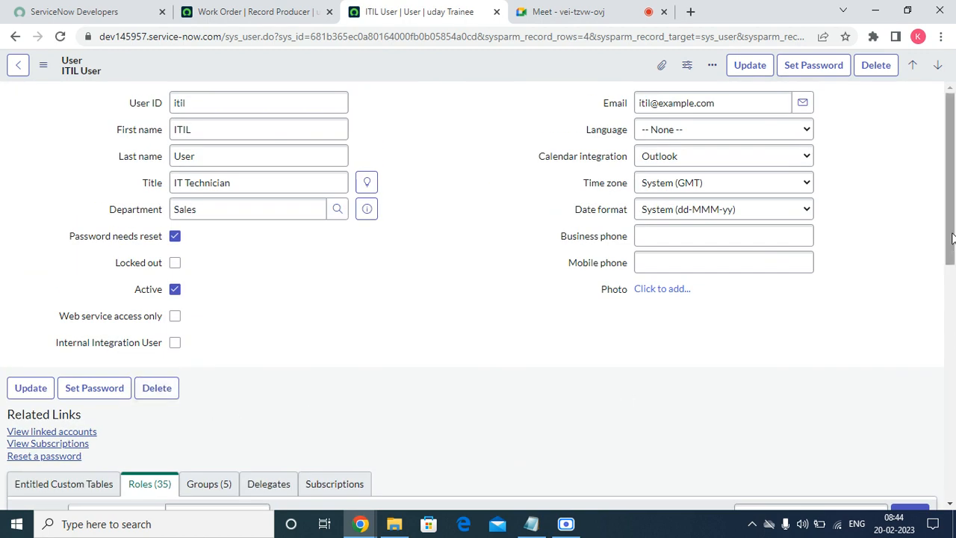
- Return to the Work Order record producer tab and impersonate the ITIL User
left_click(254, 11)
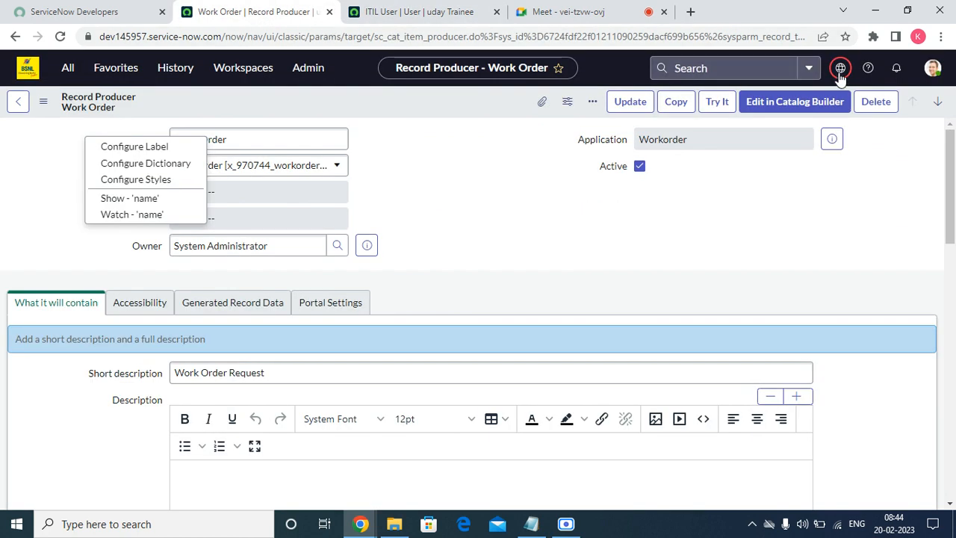
left_click(933, 68)
left_click(830, 222)
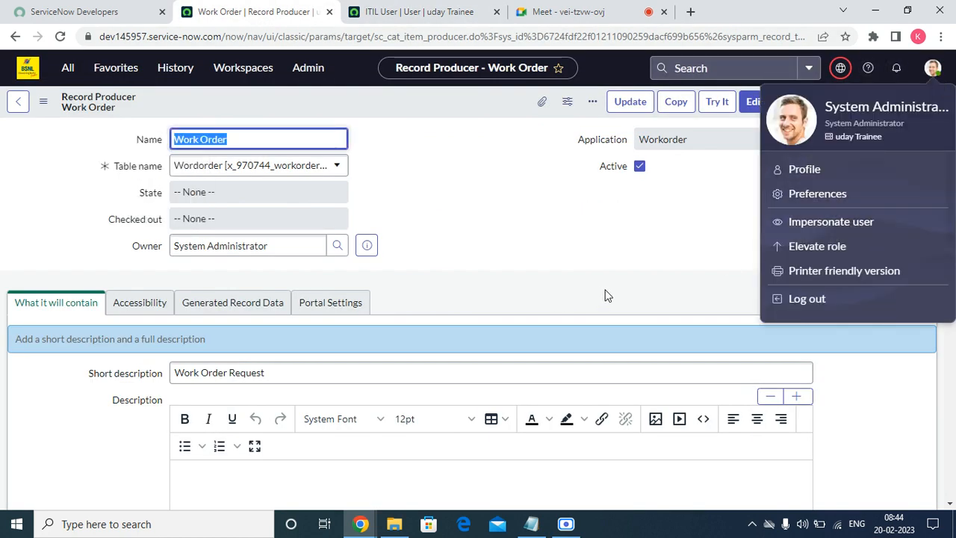
left_click(477, 316)
left_click(664, 372)
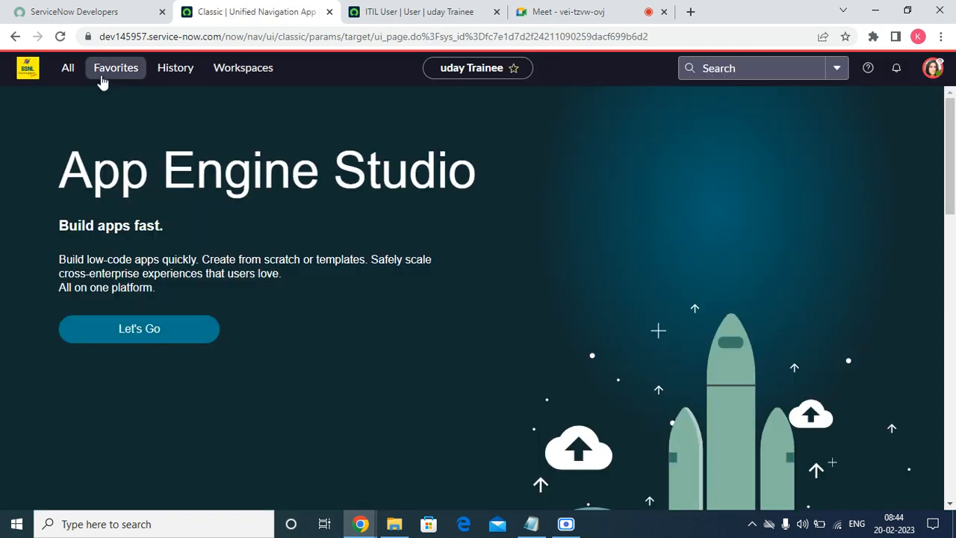
- Open the Work Order item from the Can We Help You? category of the Service Catalog
left_click(73, 64)
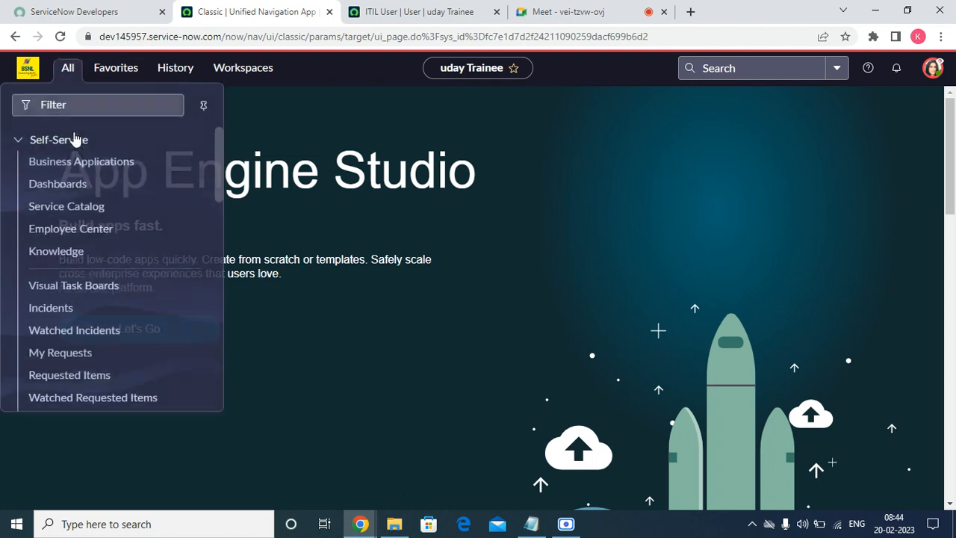
left_click(66, 202)
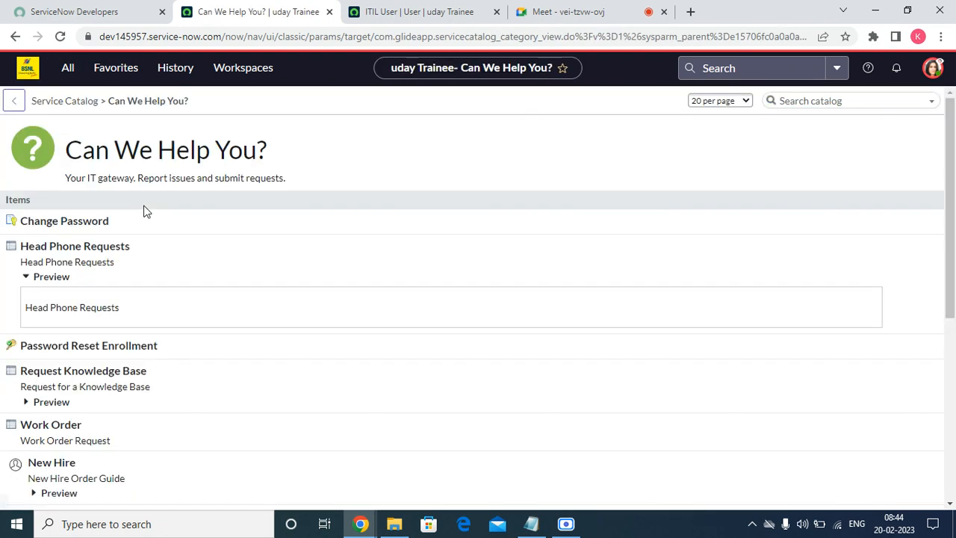
left_click(68, 426)
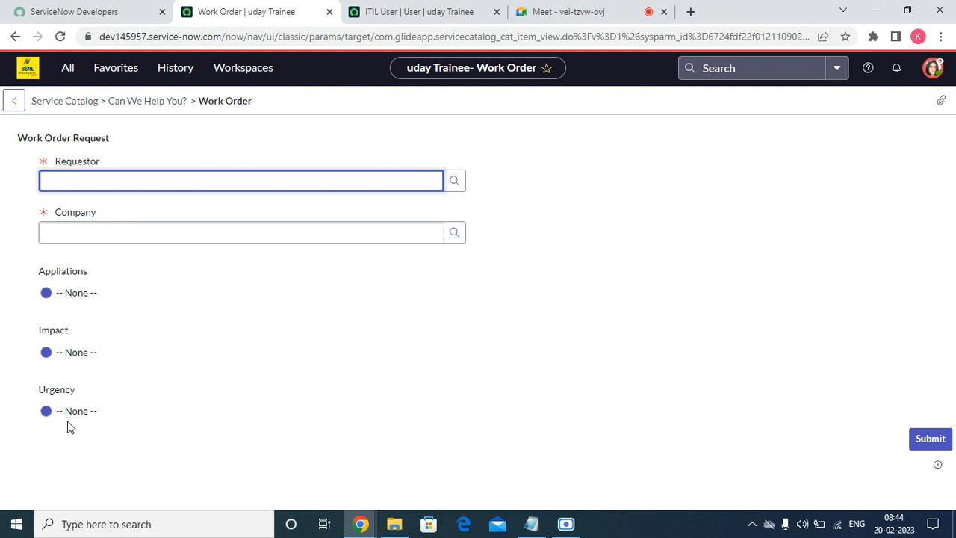
- Close the ITIL User record tab and return to the Work Order request form
left_click(395, 9)
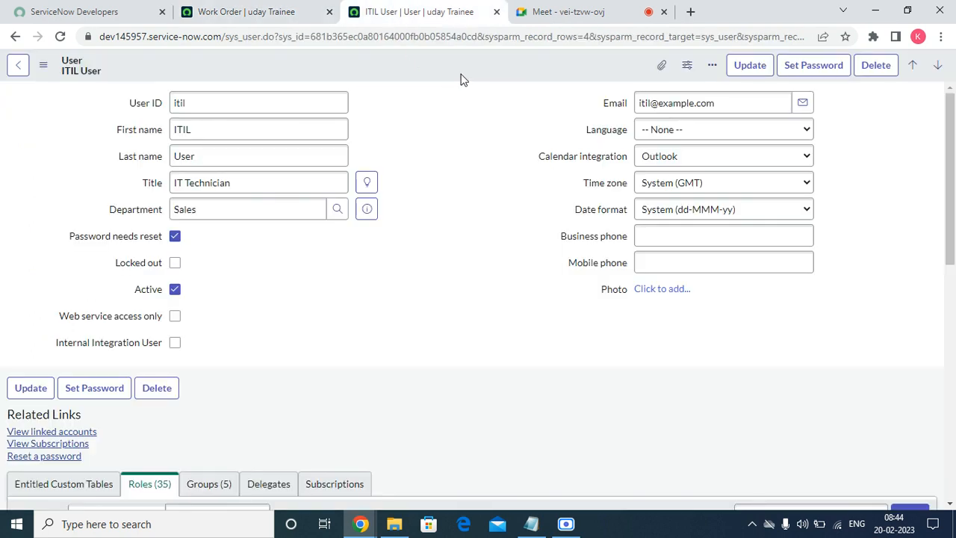
left_click(496, 11)
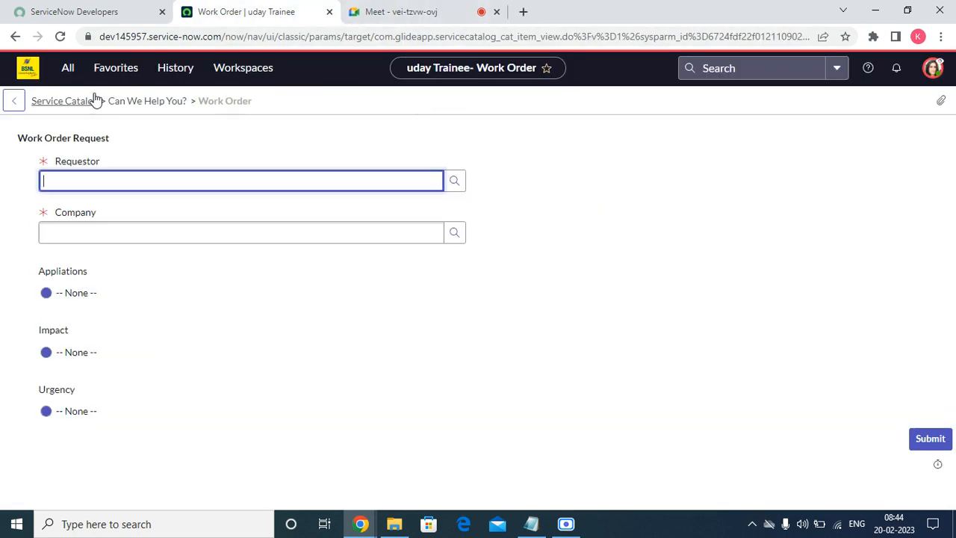
left_click(115, 68)
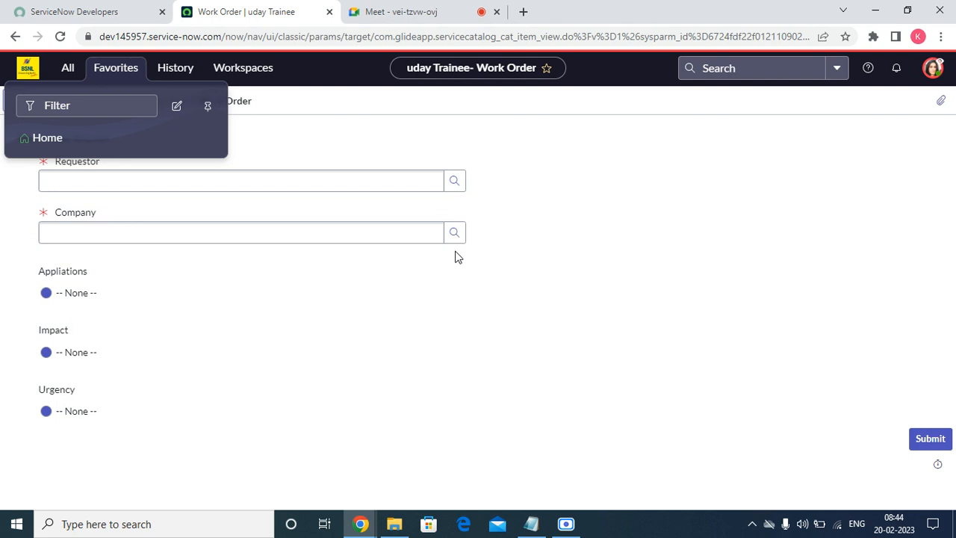
left_click(524, 371)
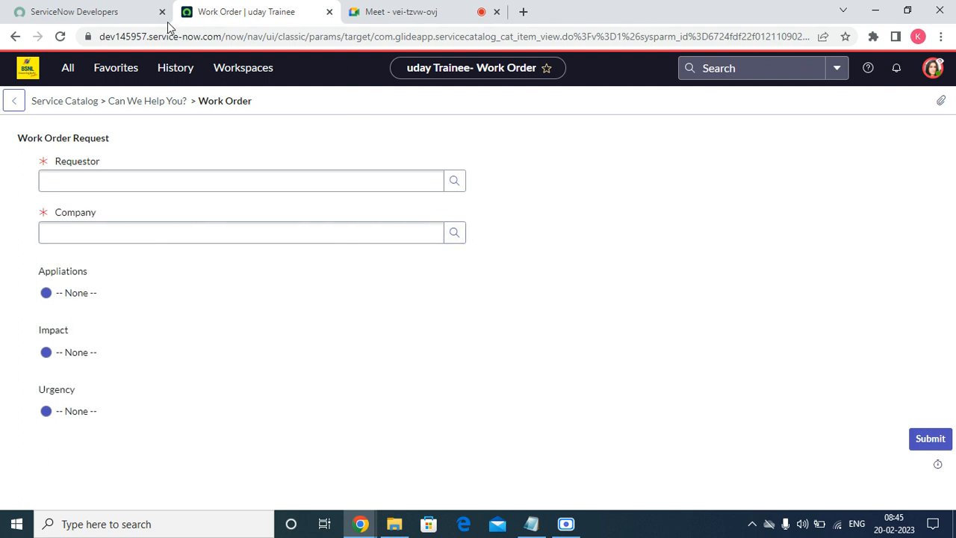
- Find the Incident module's Open list by filtering the navigator for "inc", and open incident INC0010007
left_click(69, 68)
left_click(86, 105)
type("incde")
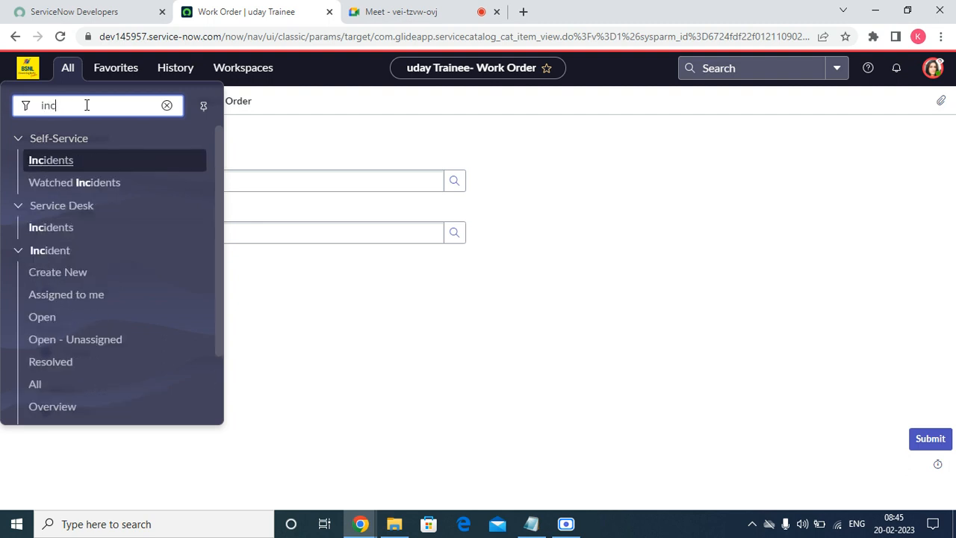
key("BackSpace")
key("BackSpace")
left_click(44, 321)
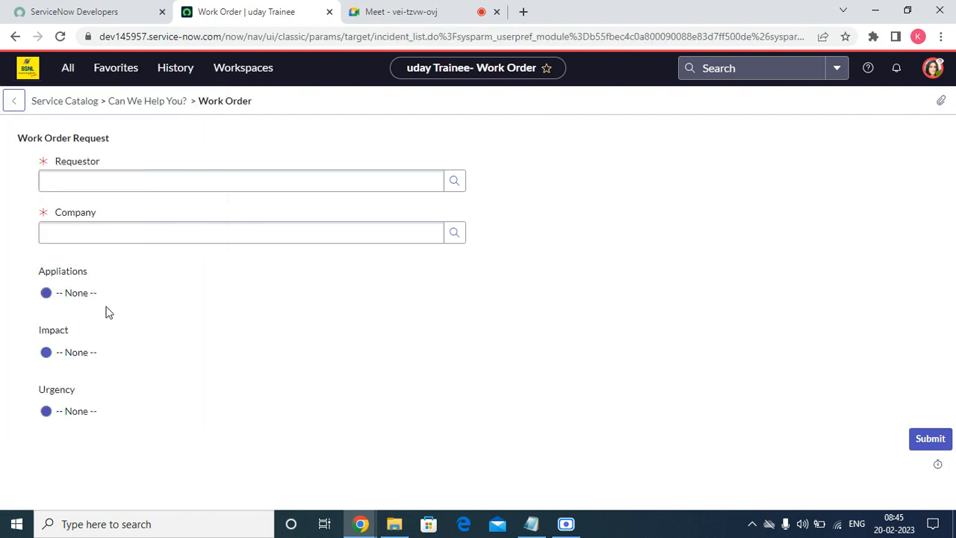
left_click(91, 185)
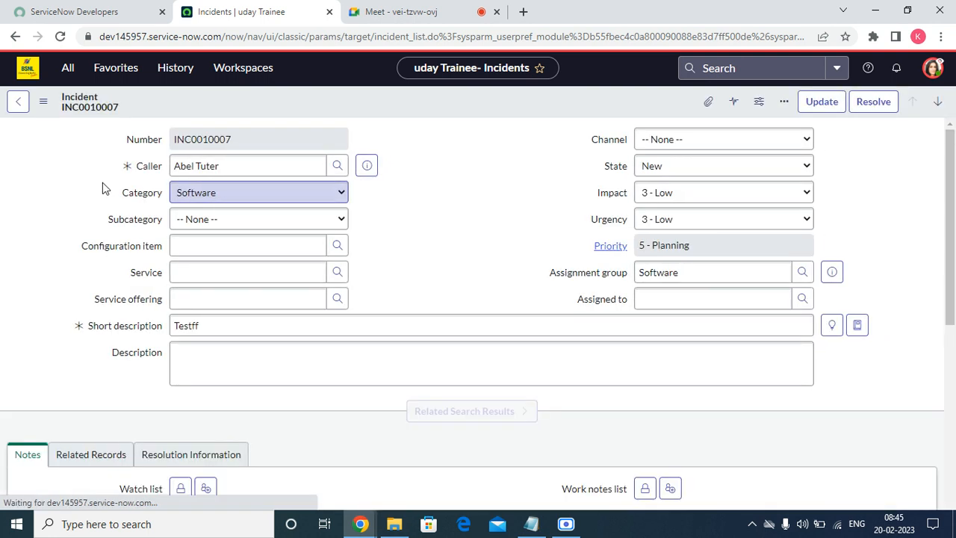
- Examine the Caller, Category, Subcategory, Impact, Urgency, Short description and Description fields of incident INC0010007
double_click(157, 192)
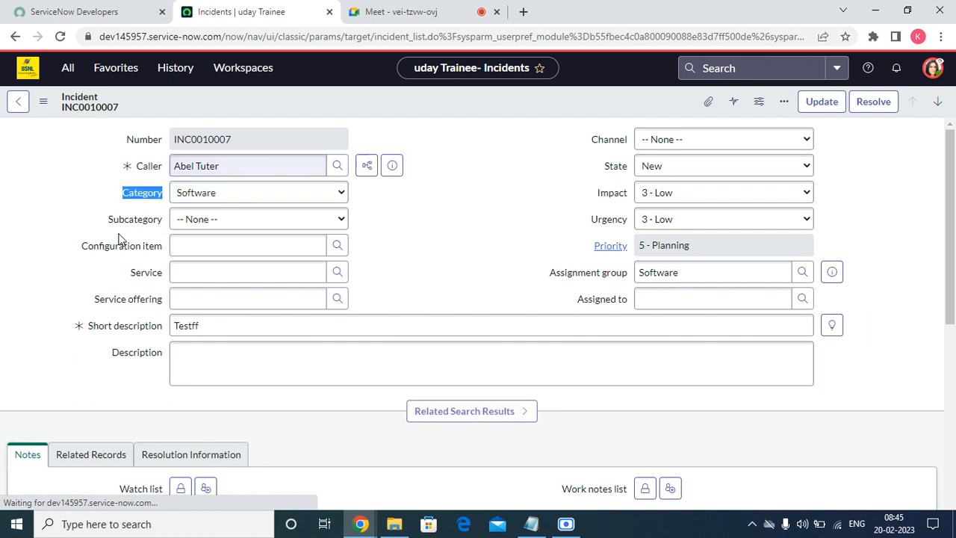
left_click_drag(105, 219, 164, 216)
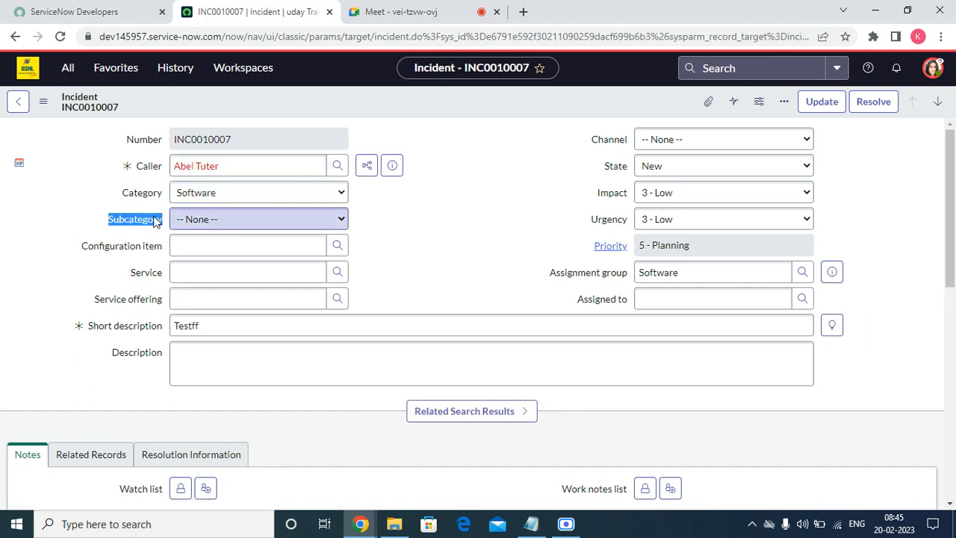
left_click_drag(597, 194, 627, 193)
left_click_drag(589, 220, 629, 221)
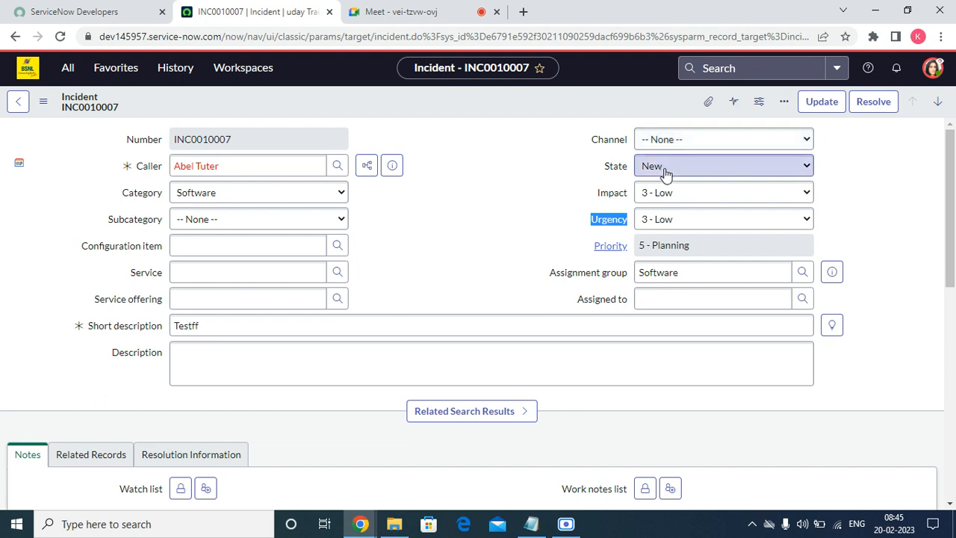
left_click(213, 321)
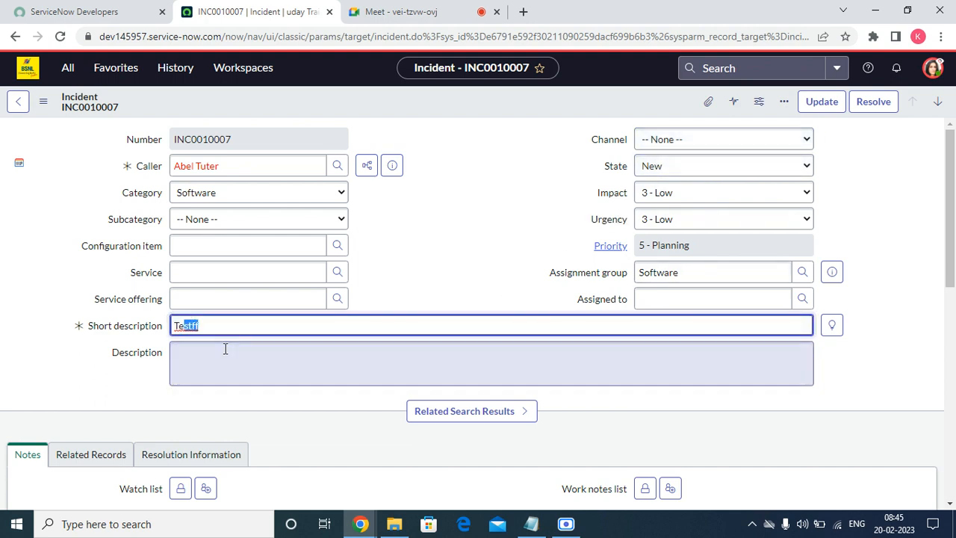
left_click(231, 352)
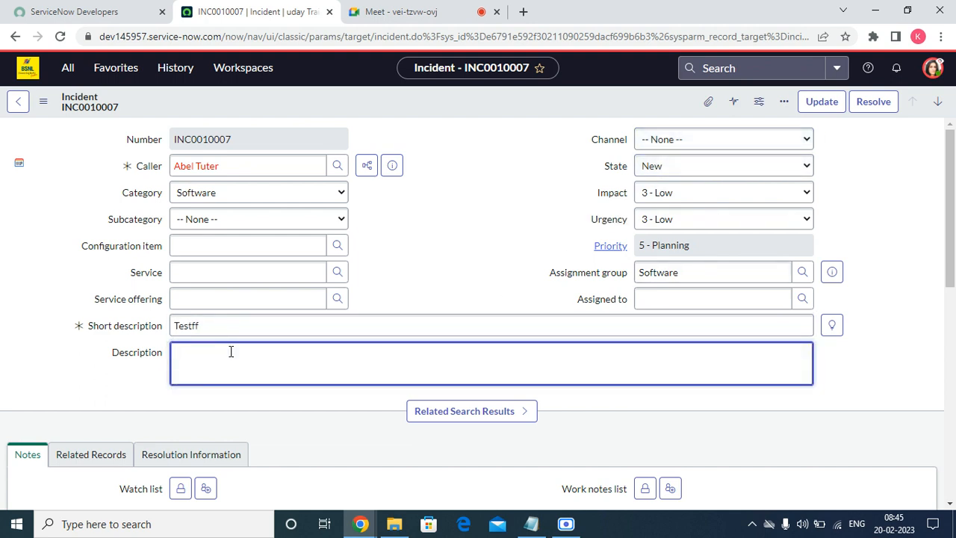
left_click(140, 175)
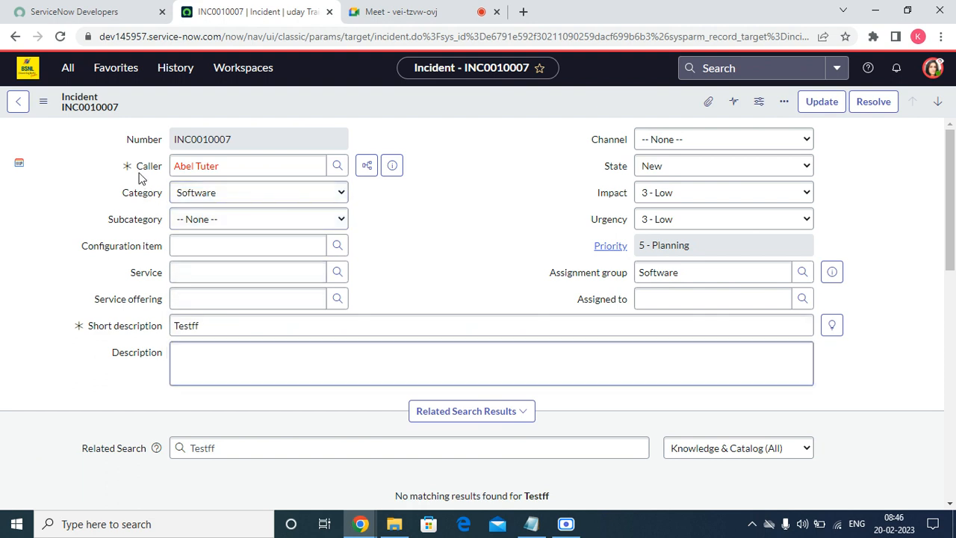
left_click(140, 226)
left_click(119, 333)
left_click(122, 355)
left_click(612, 203)
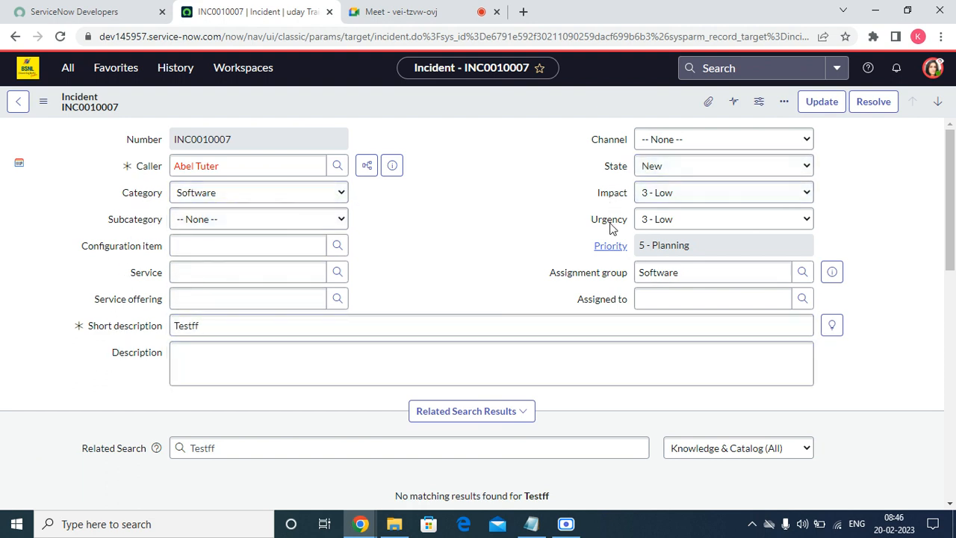
left_click(596, 223)
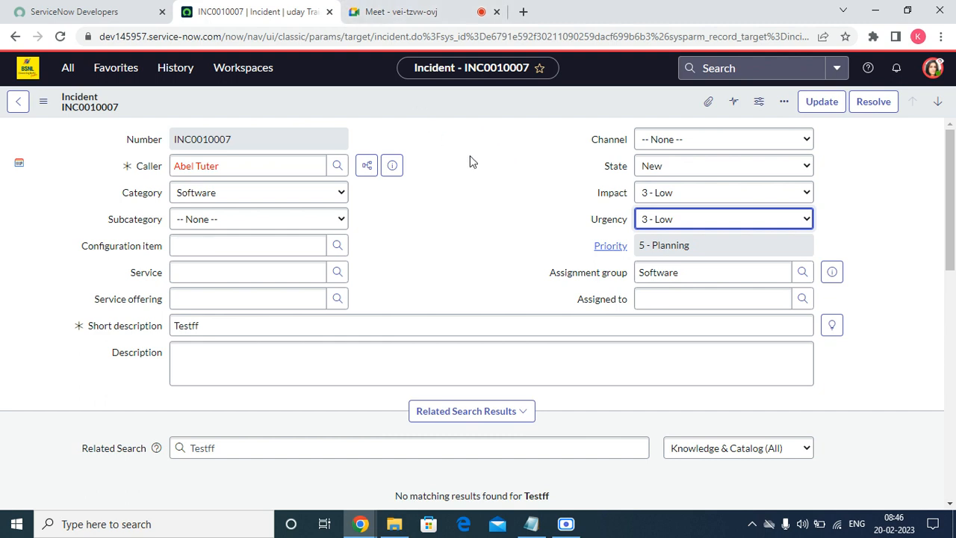
left_click(566, 533)
left_click(566, 533)
left_click(396, 11)
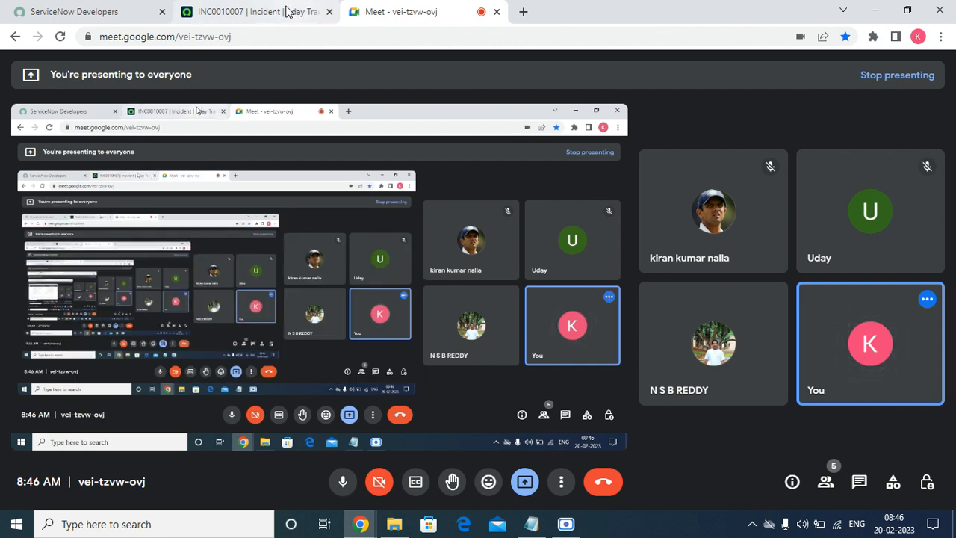
left_click(254, 10)
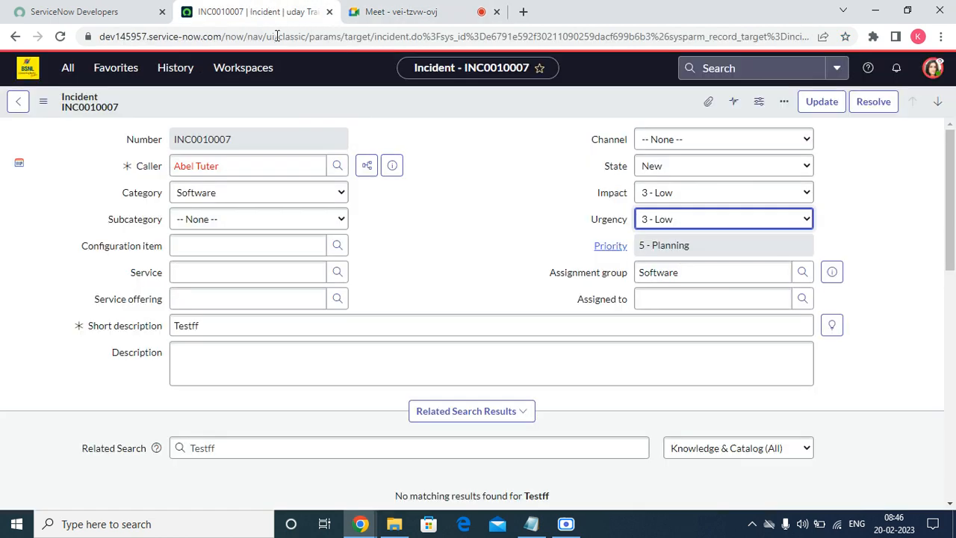
left_click(565, 526)
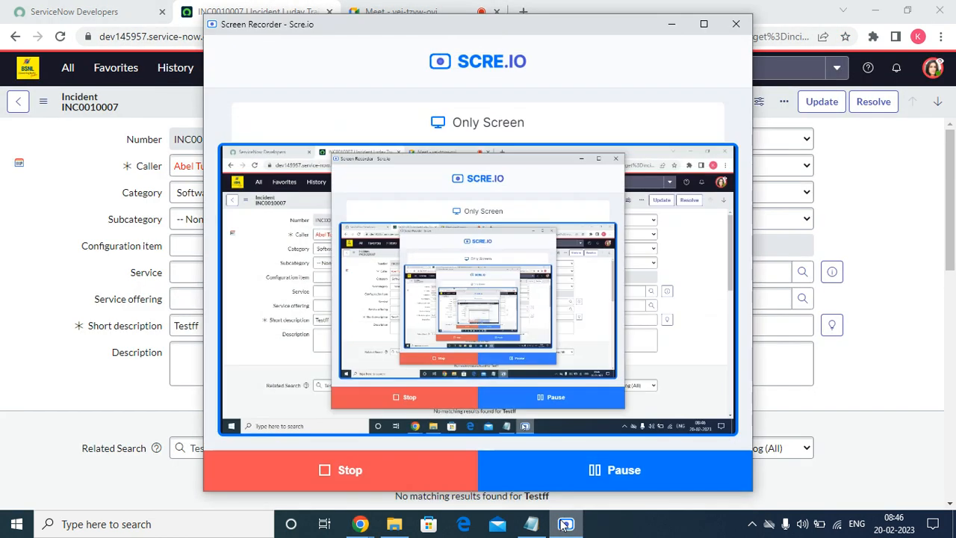
left_click(671, 23)
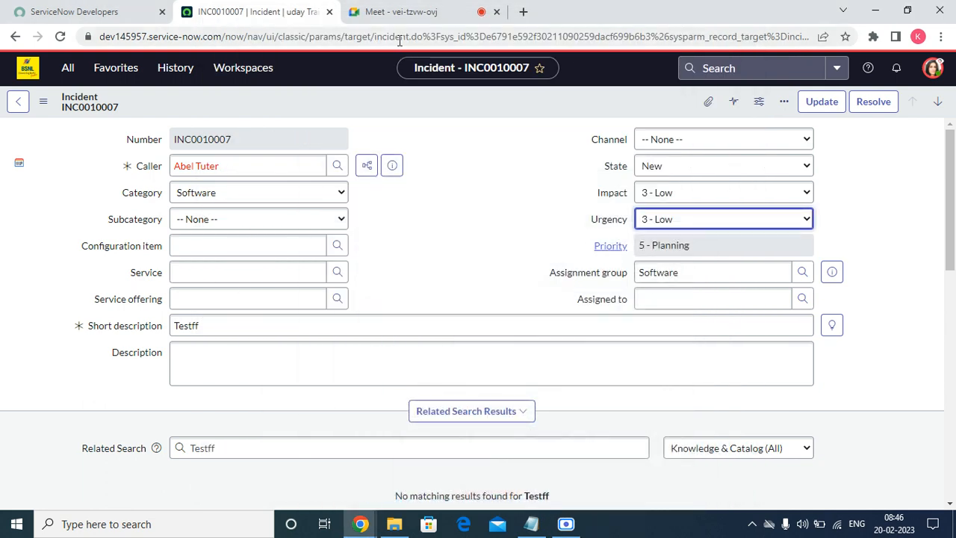
left_click(396, 11)
left_click(565, 525)
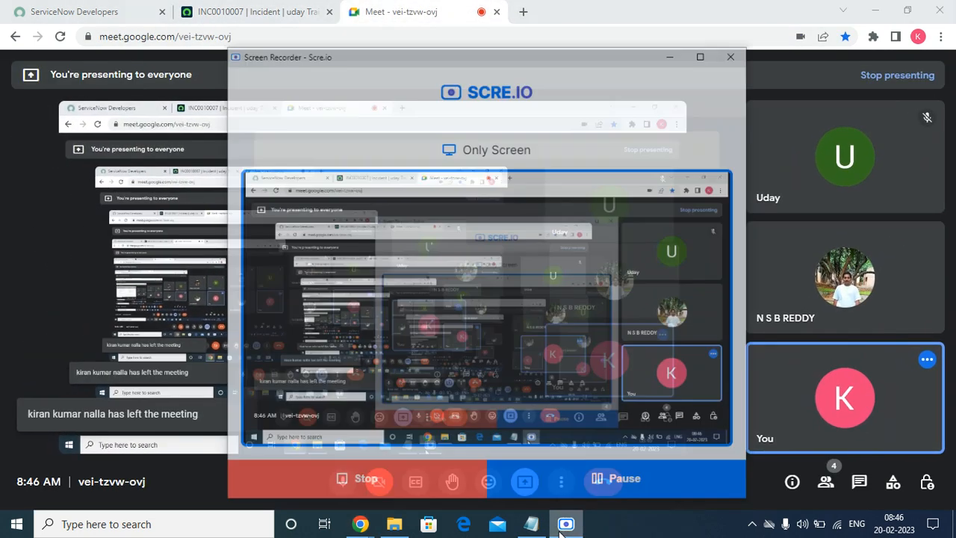